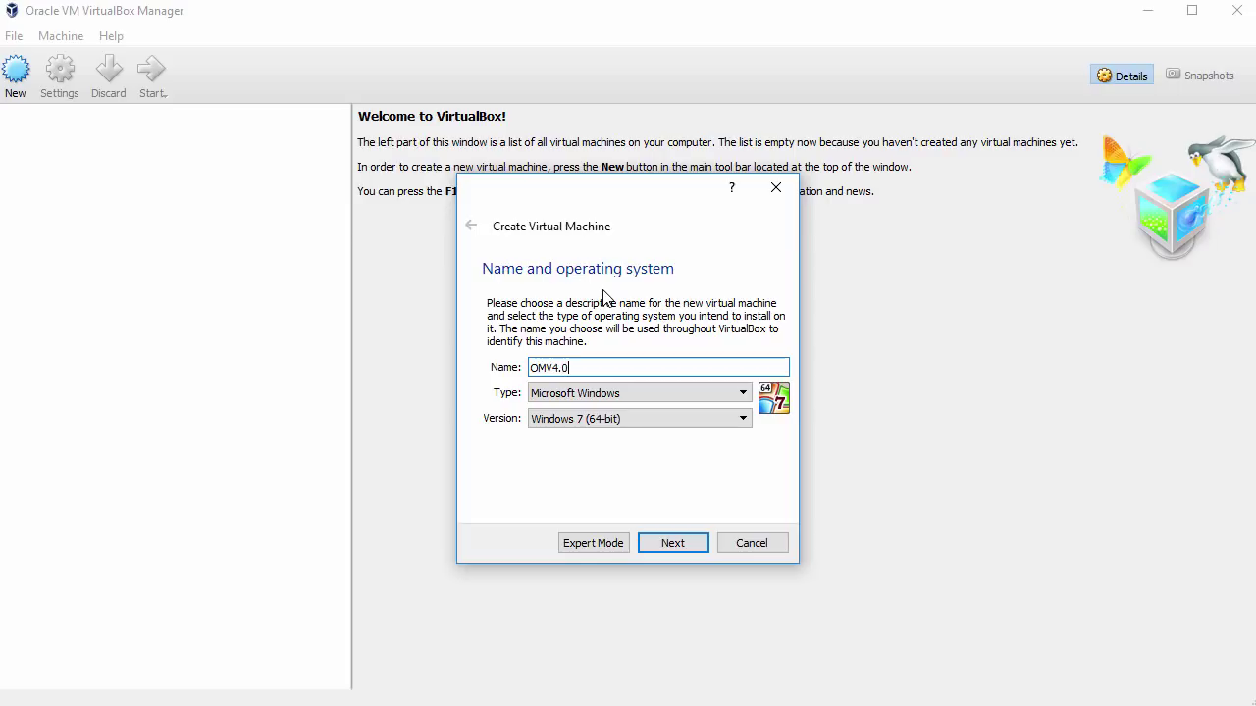
# Set OMV4.0 to type Linux, version Debian (64-bit), with 2048 MB of memory
pyautogui.click(647, 392)
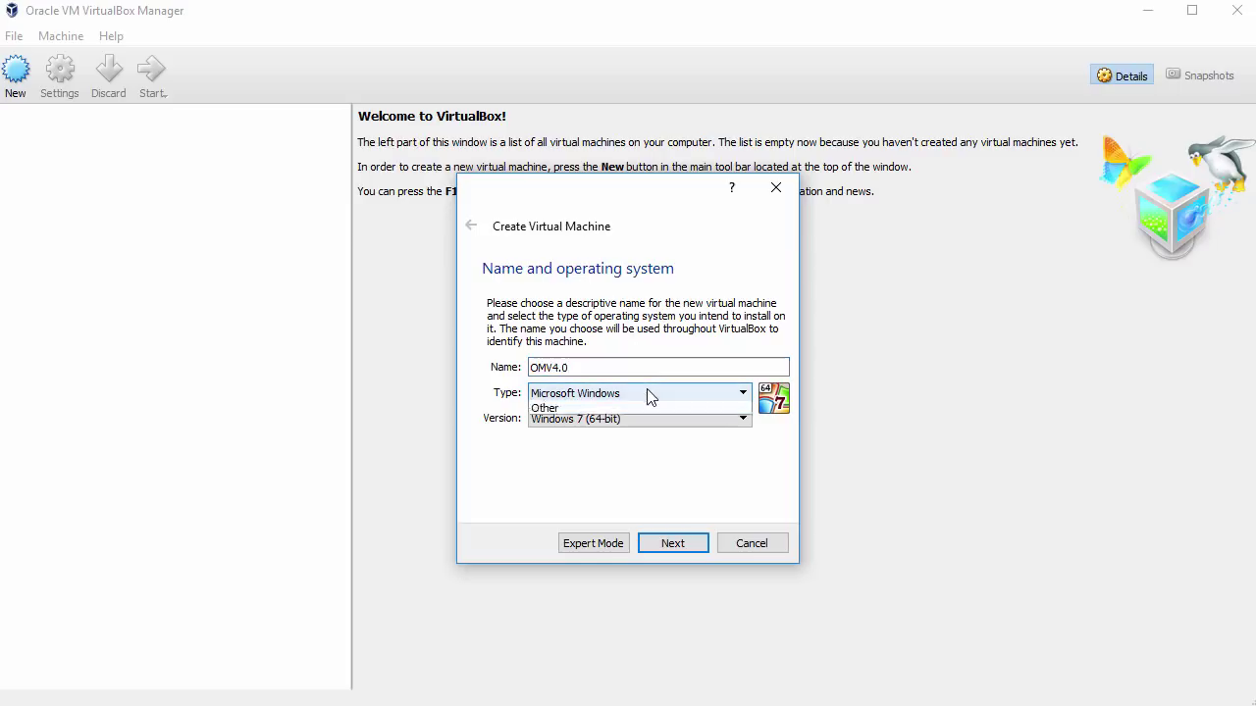
pyautogui.click(647, 422)
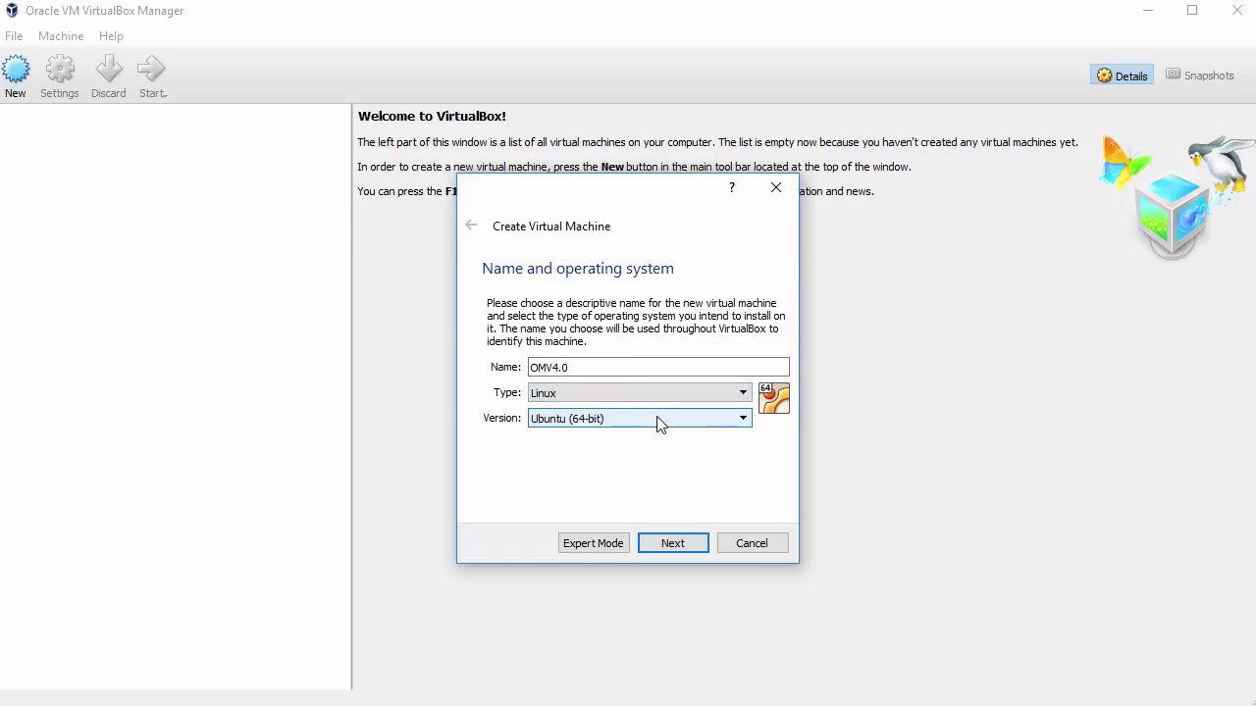
pyautogui.click(686, 419)
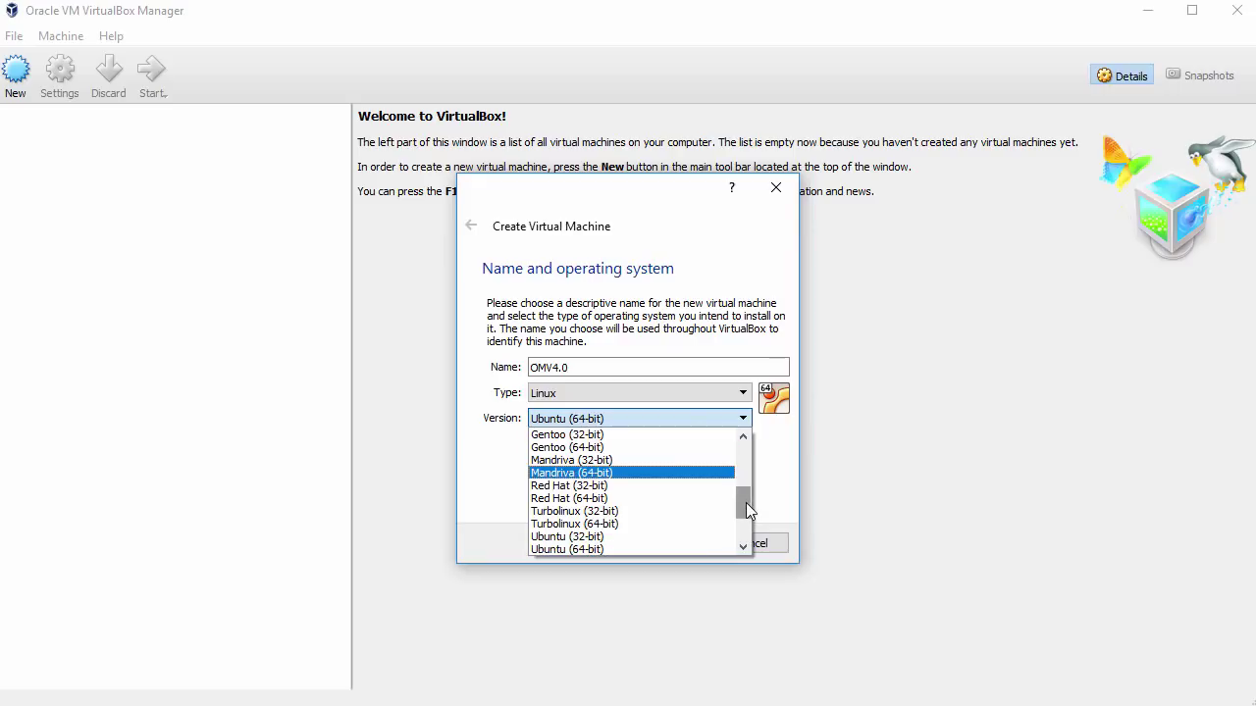
pyautogui.moveTo(744, 500); pyautogui.dragTo(738, 473)
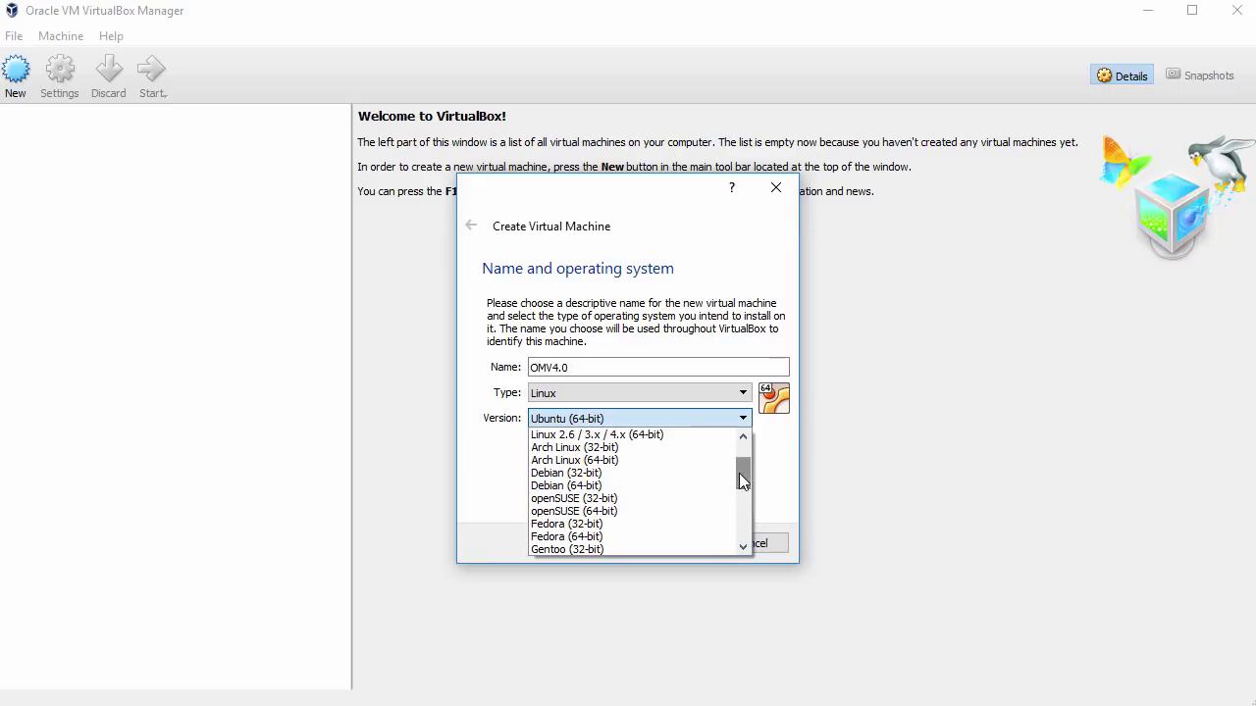
pyautogui.click(699, 486)
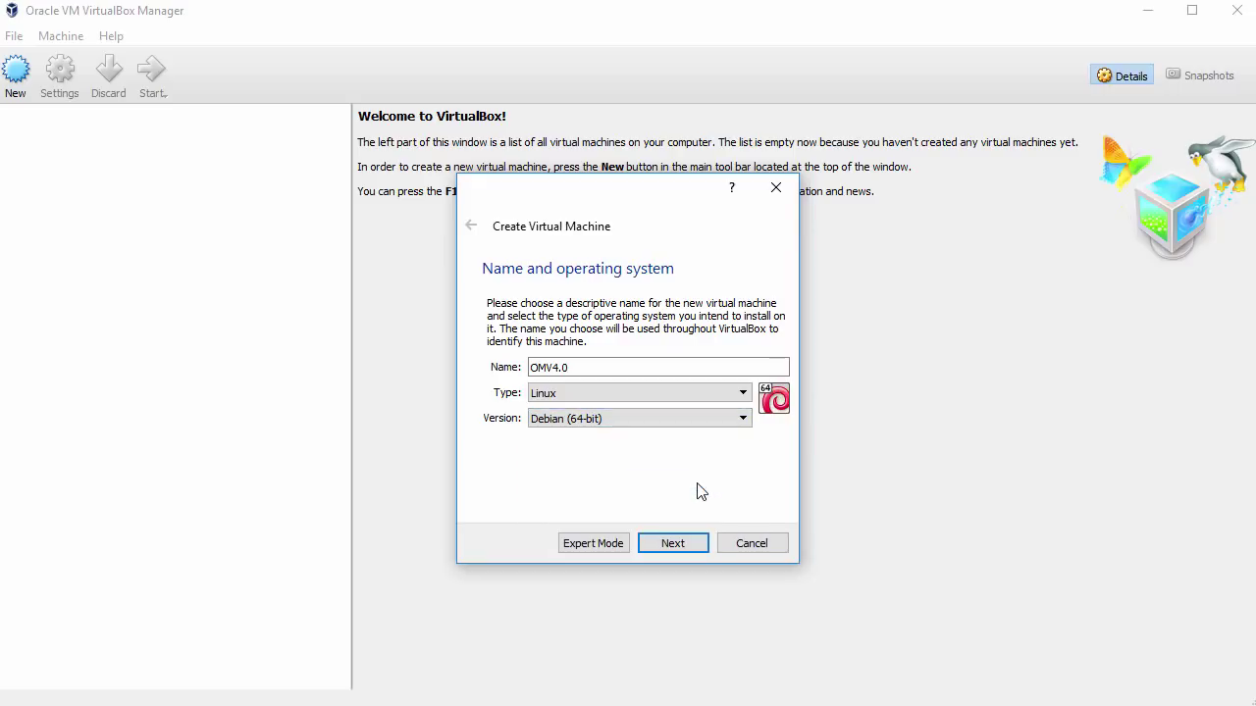
pyautogui.click(671, 547)
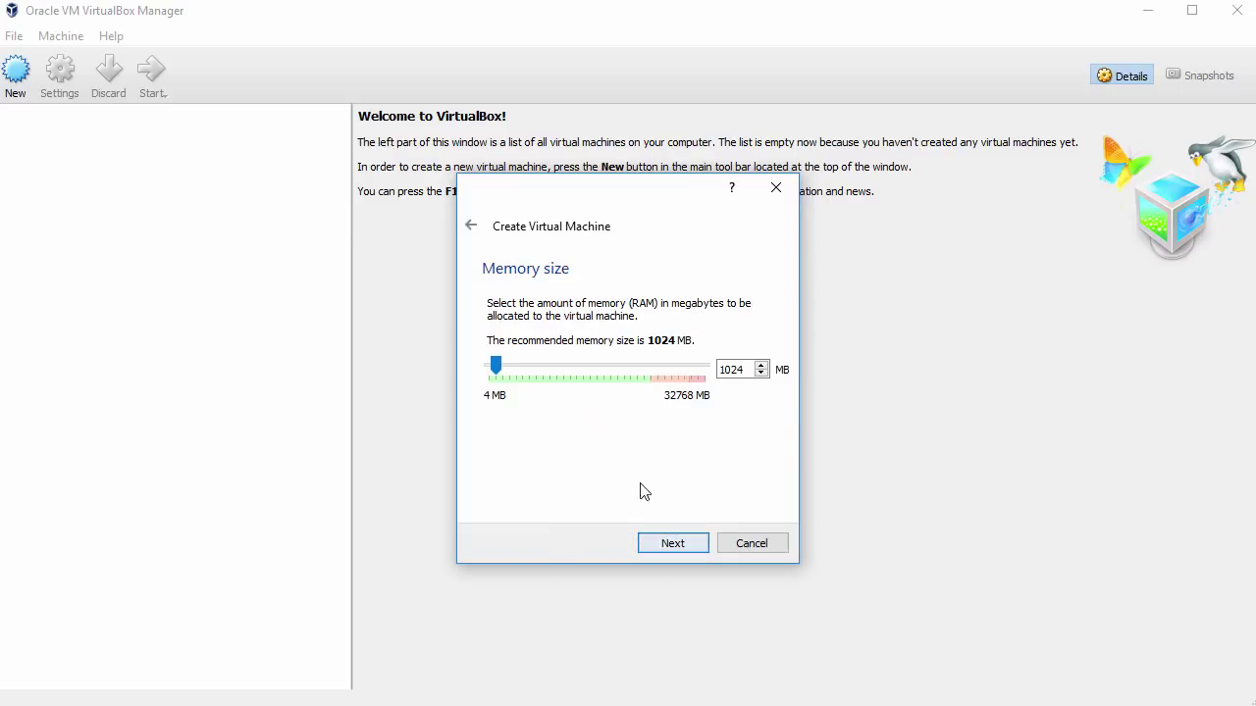
pyautogui.moveTo(496, 373); pyautogui.dragTo(502, 372)
pyautogui.click(676, 549)
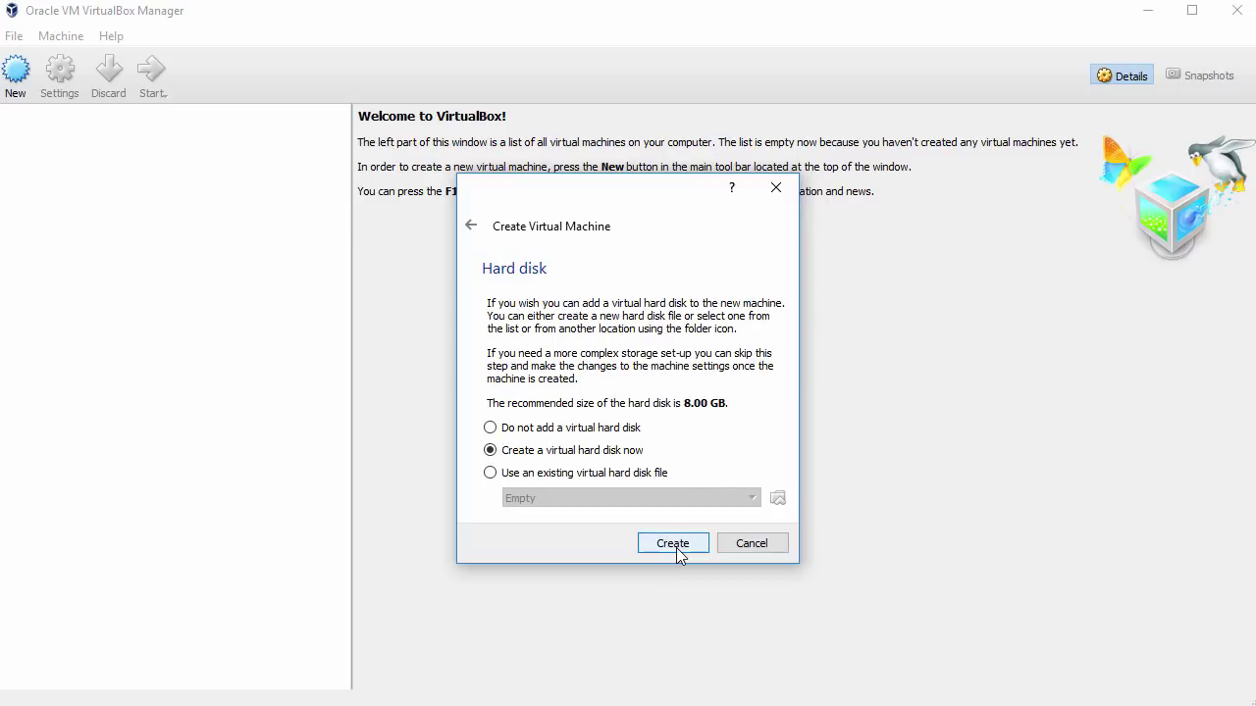
# Create a dynamically allocated 25.58 GB VDI hard disk and finish the OMV4.0 machine
pyautogui.click(676, 547)
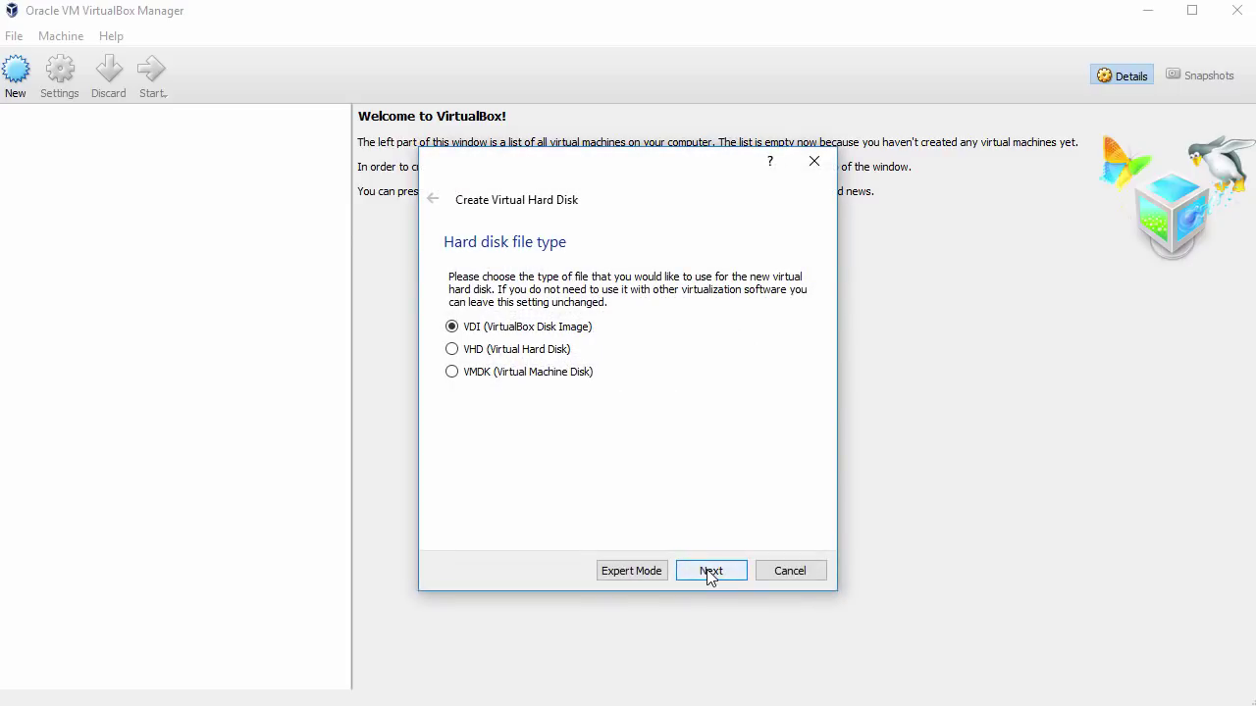
pyautogui.click(709, 571)
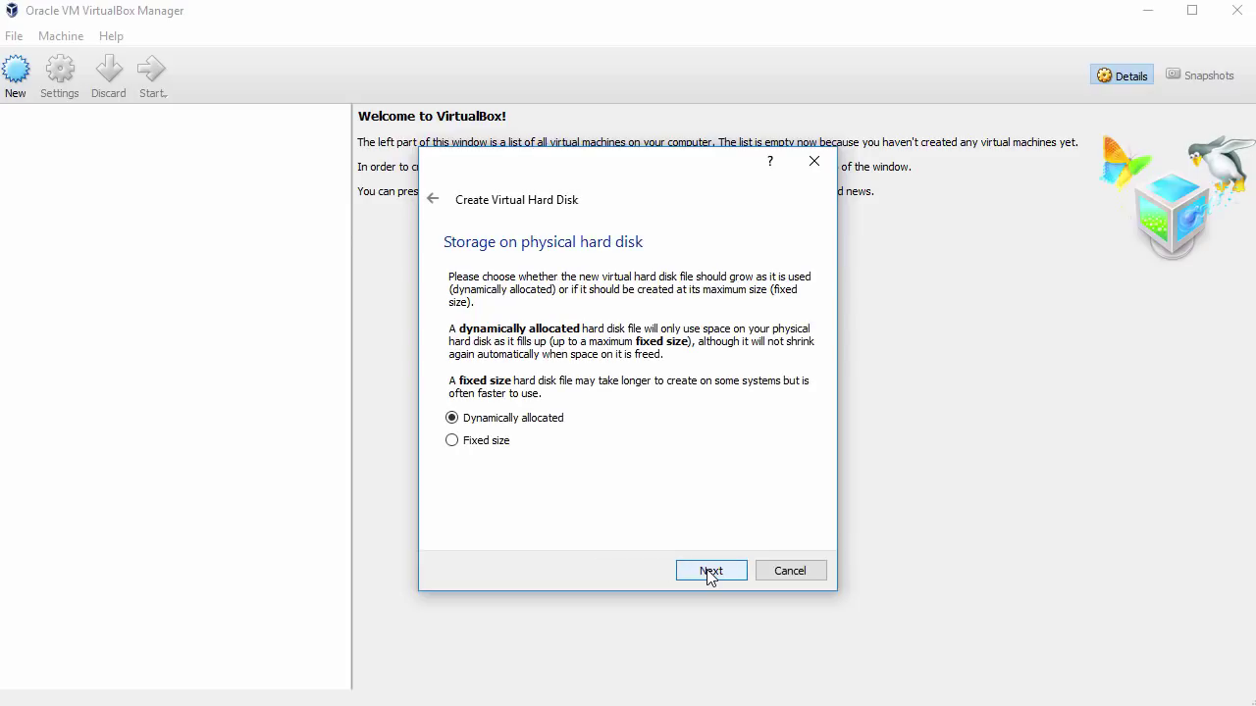
pyautogui.click(709, 571)
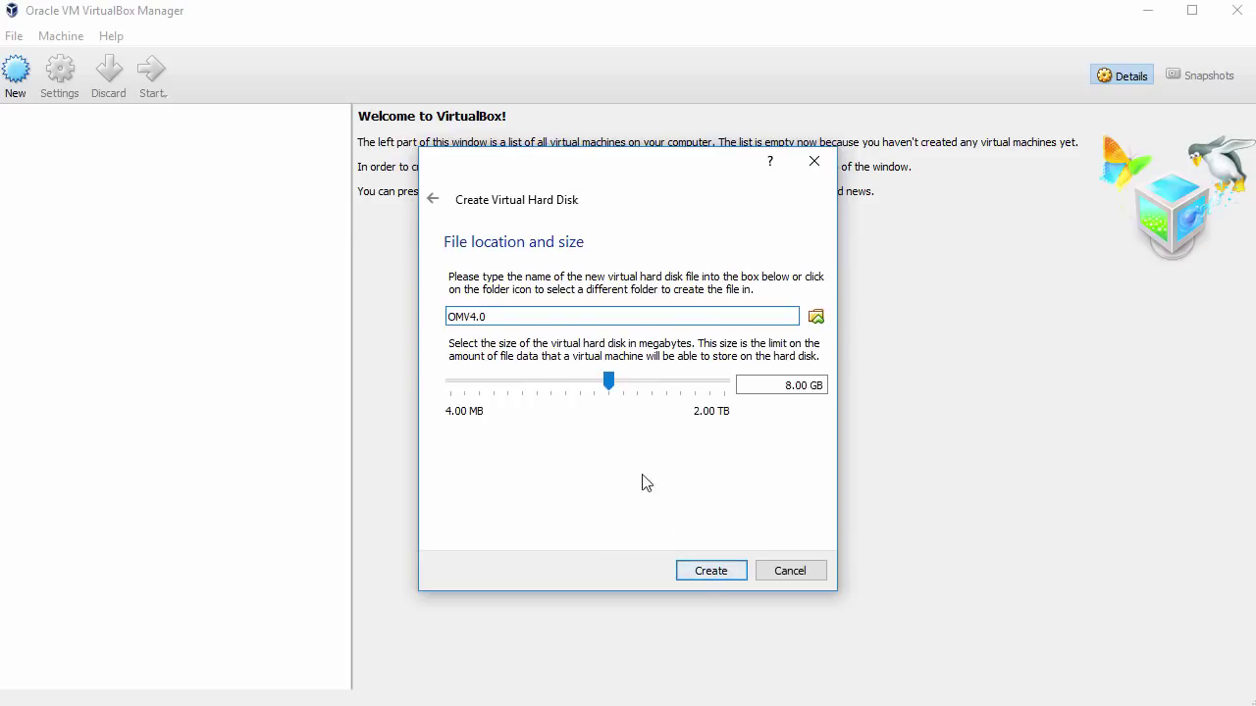
pyautogui.moveTo(610, 390); pyautogui.dragTo(637, 398)
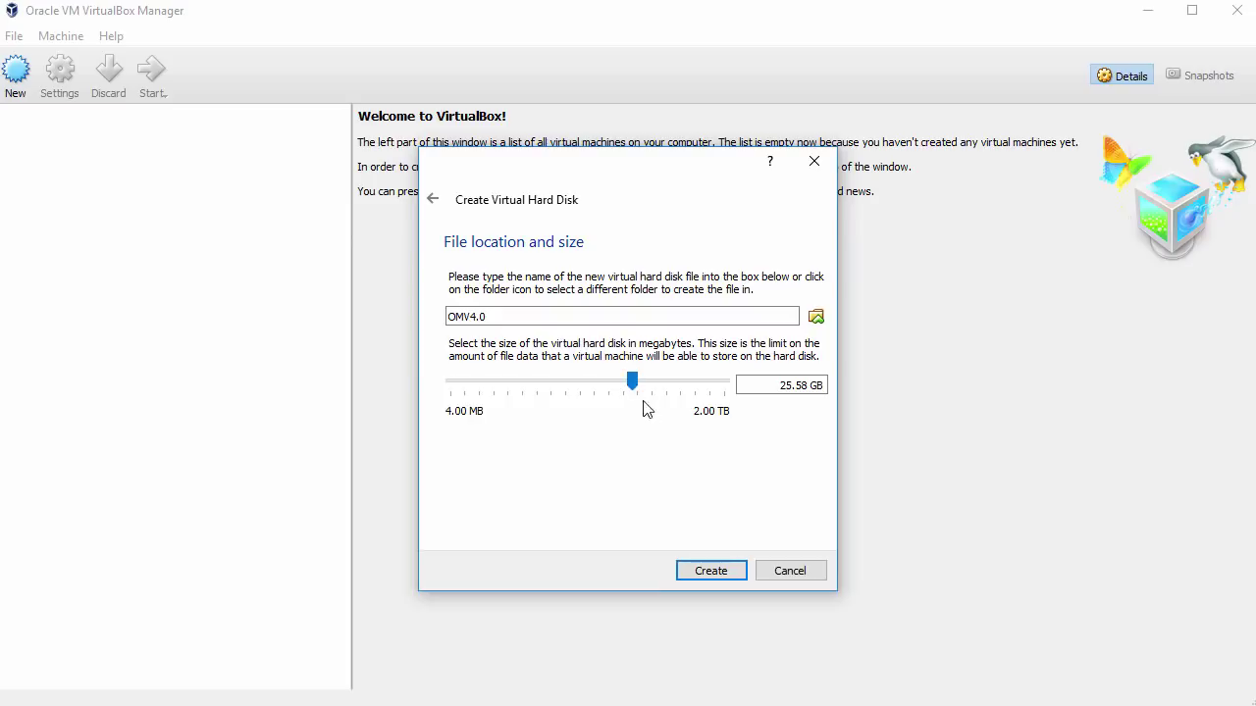
pyautogui.click(712, 571)
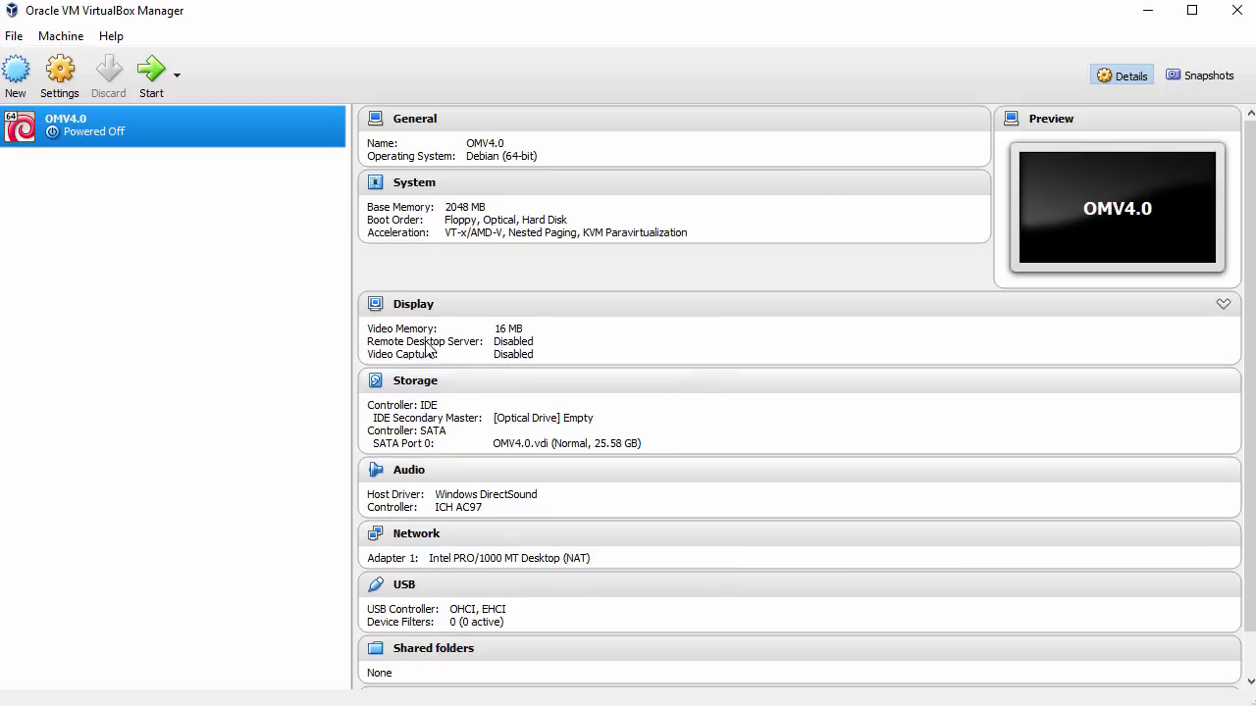
# In OMV4.0's System settings, remove Floppy from the boot order
pyautogui.rightClick(212, 119)
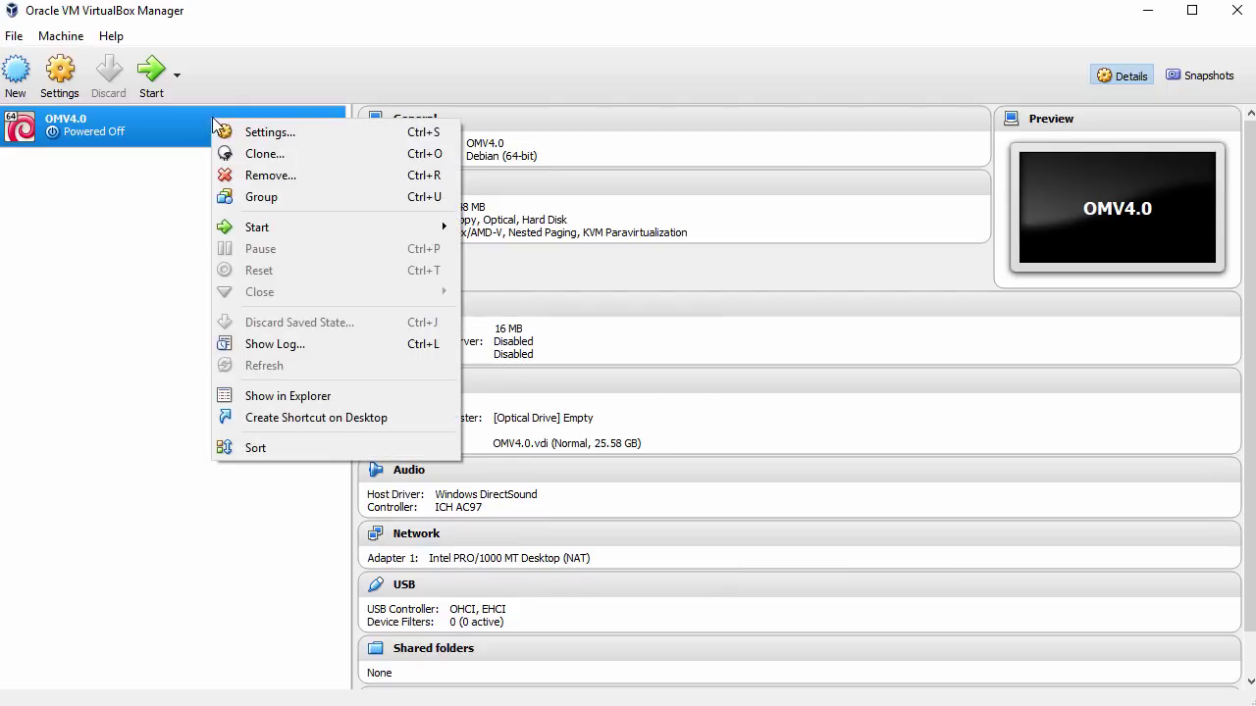
pyautogui.click(282, 133)
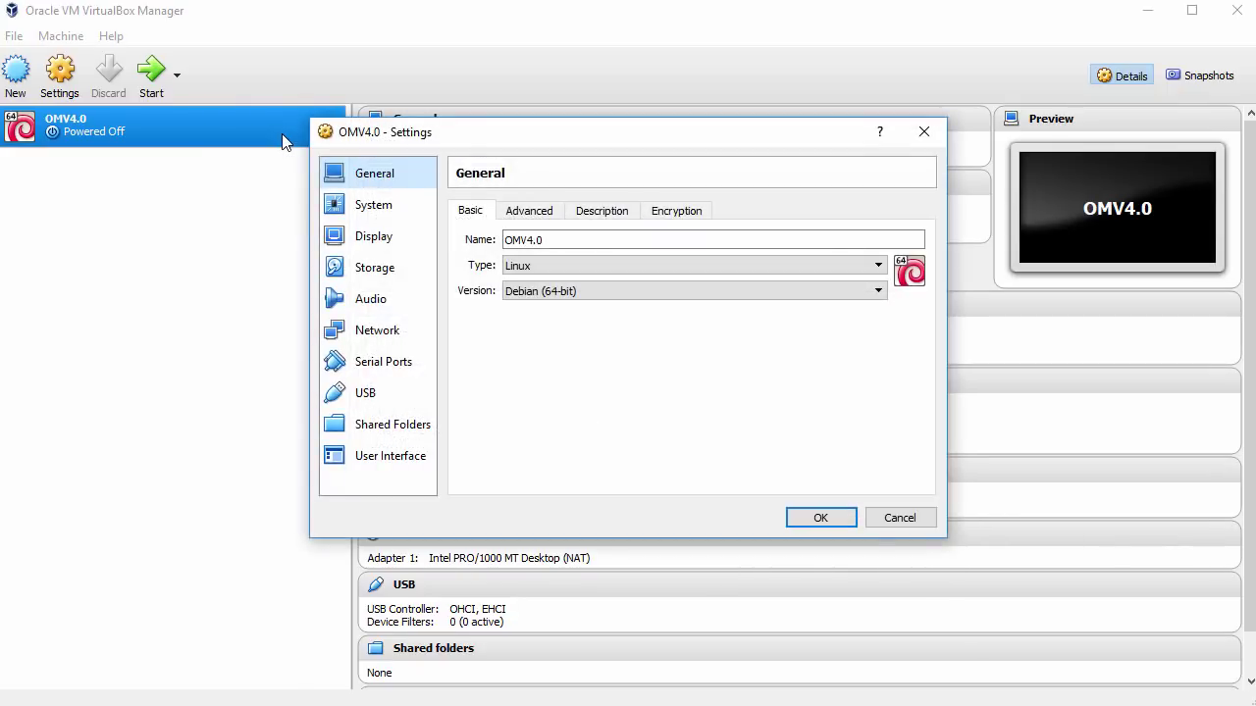
pyautogui.click(384, 210)
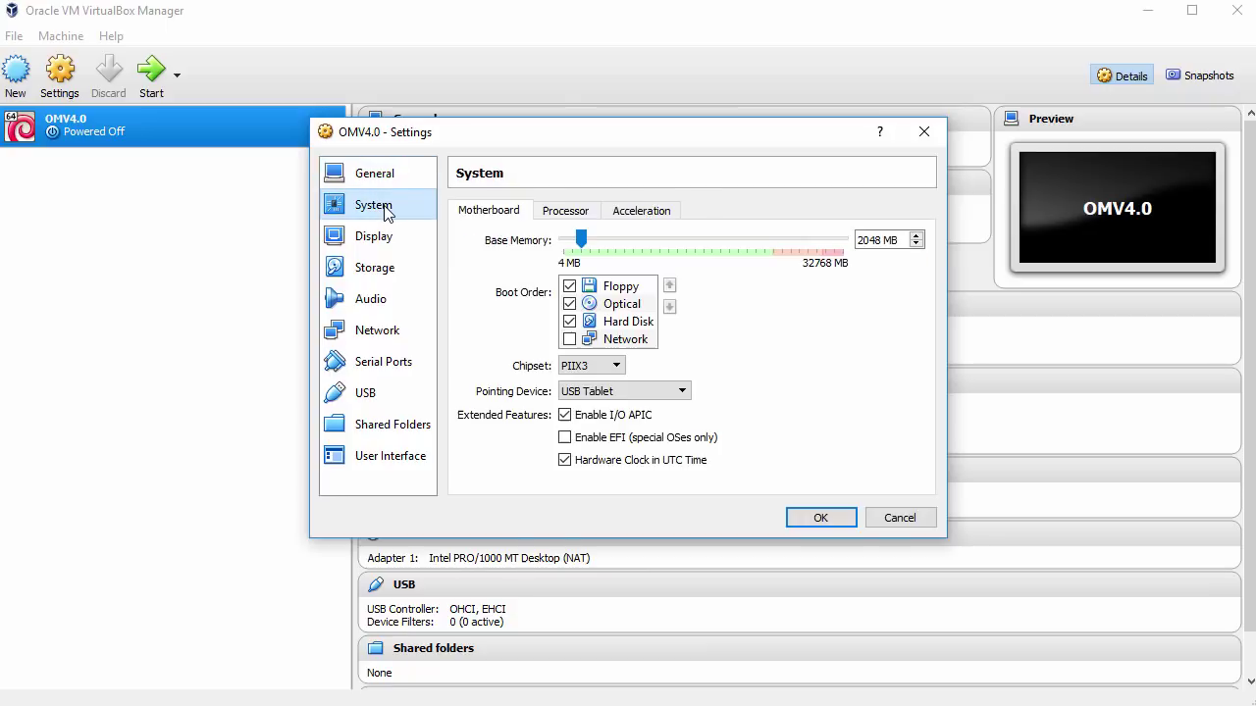
pyautogui.click(570, 286)
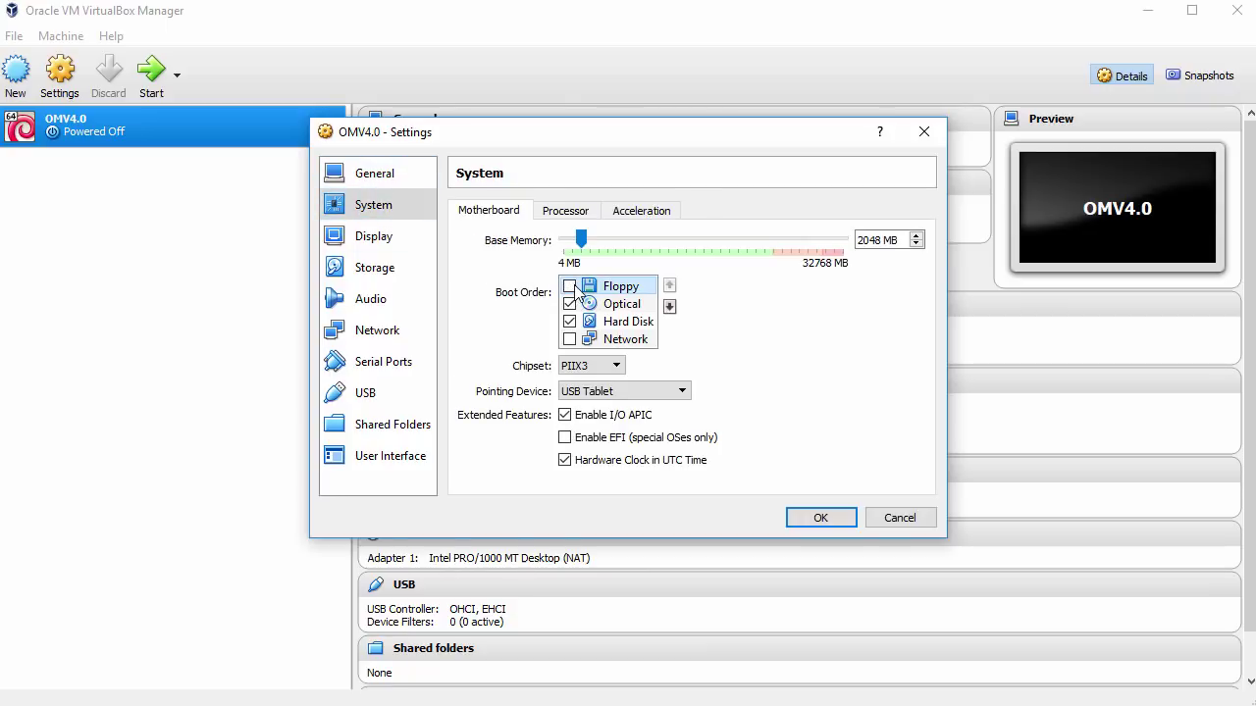
# Give OMV4.0 2 processors and enable PAE/NX
pyautogui.click(577, 213)
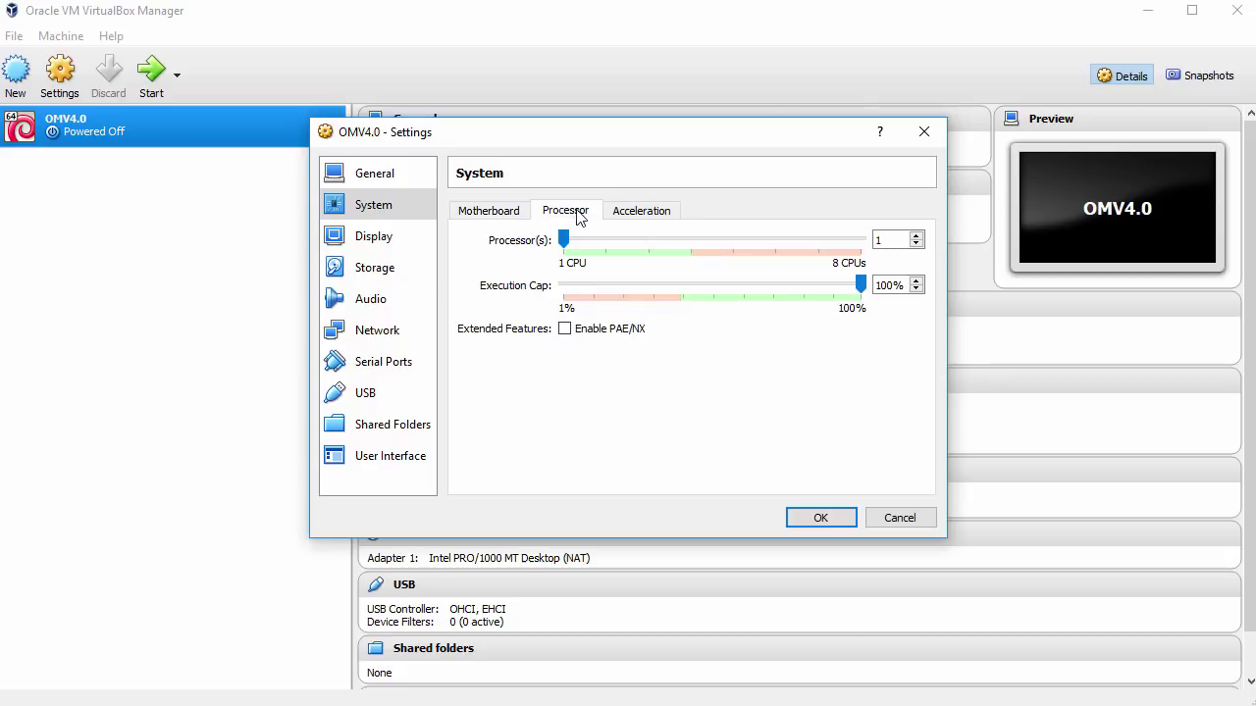
pyautogui.click(915, 235)
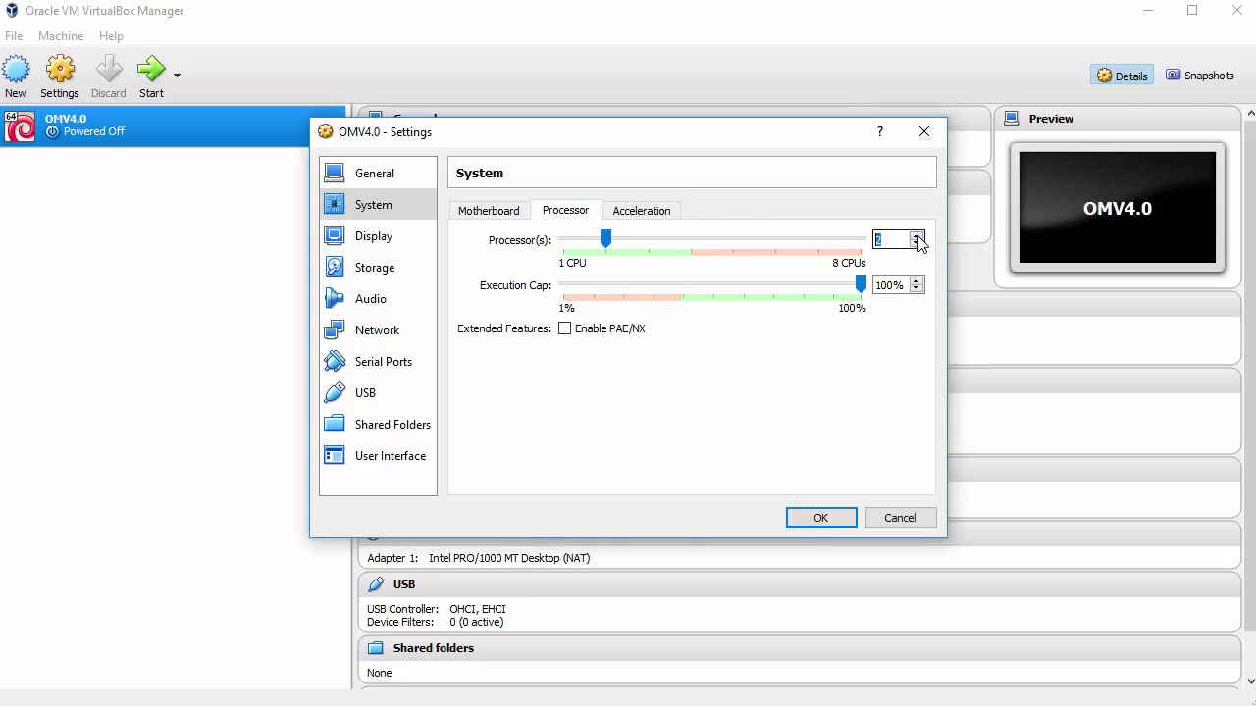
pyautogui.click(571, 331)
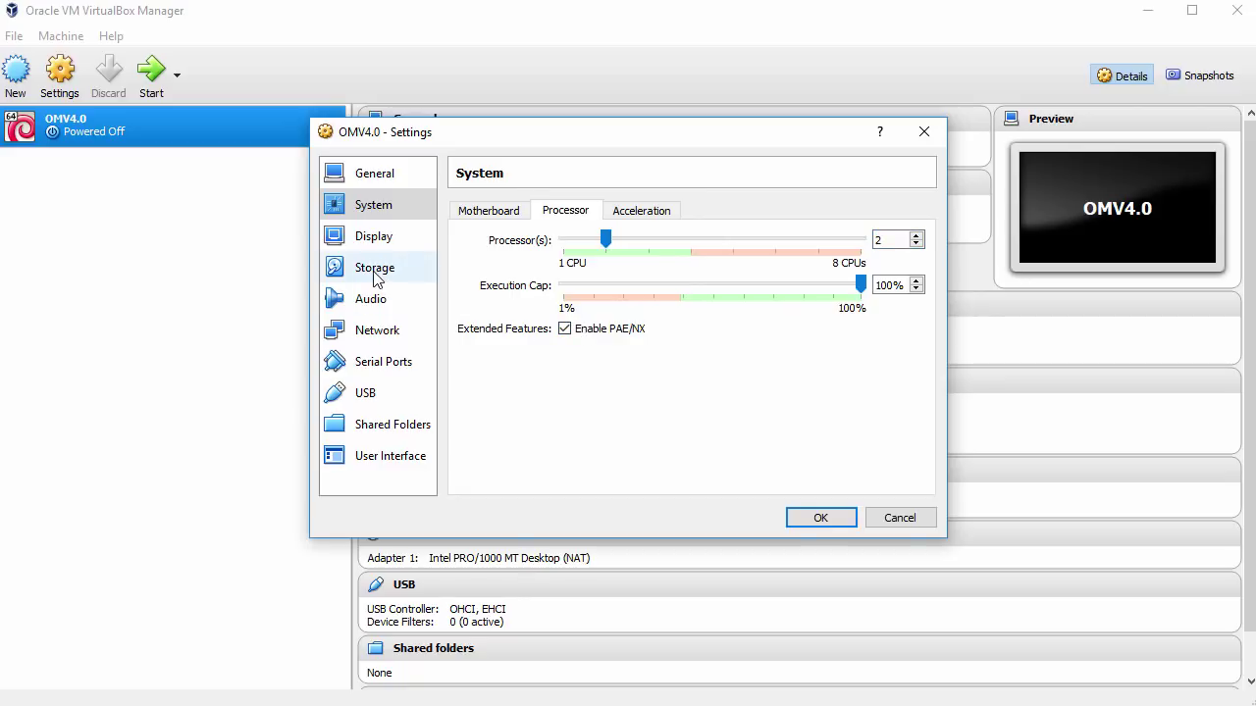
pyautogui.click(377, 279)
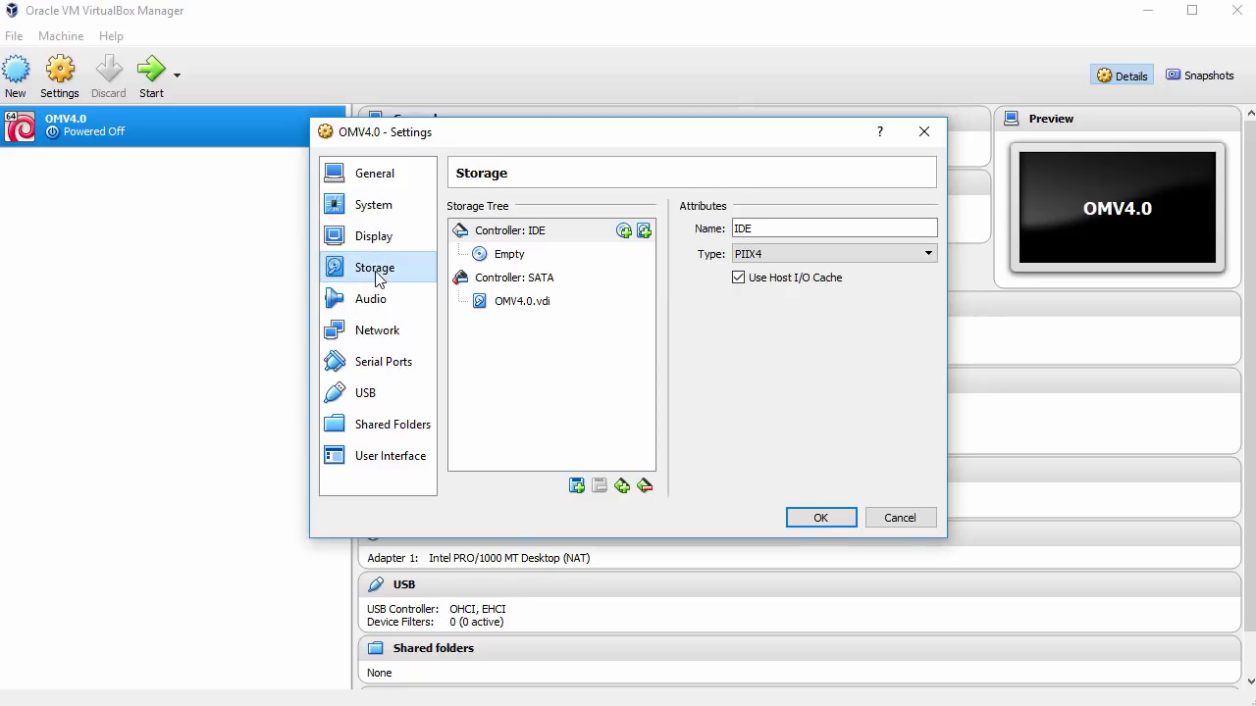
# Attach openmediavault_4.0.9-amd64.iso from Downloads to the empty IDE optical drive
pyautogui.click(504, 259)
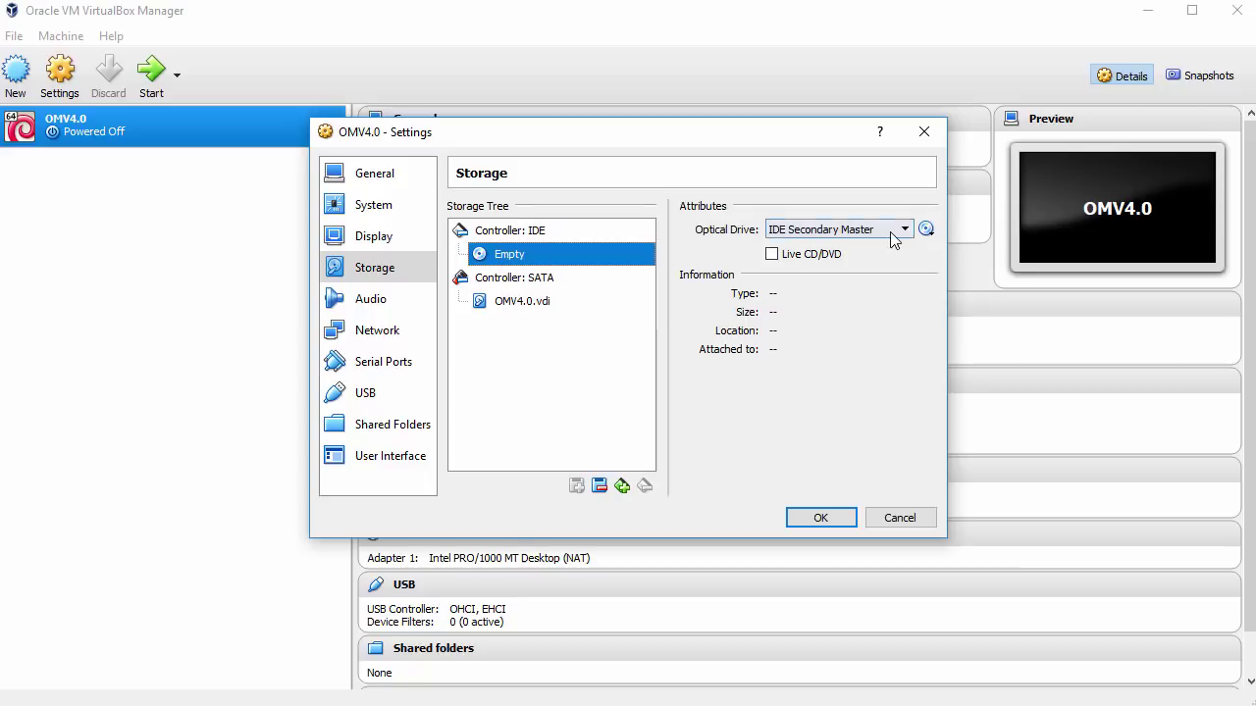
pyautogui.click(925, 228)
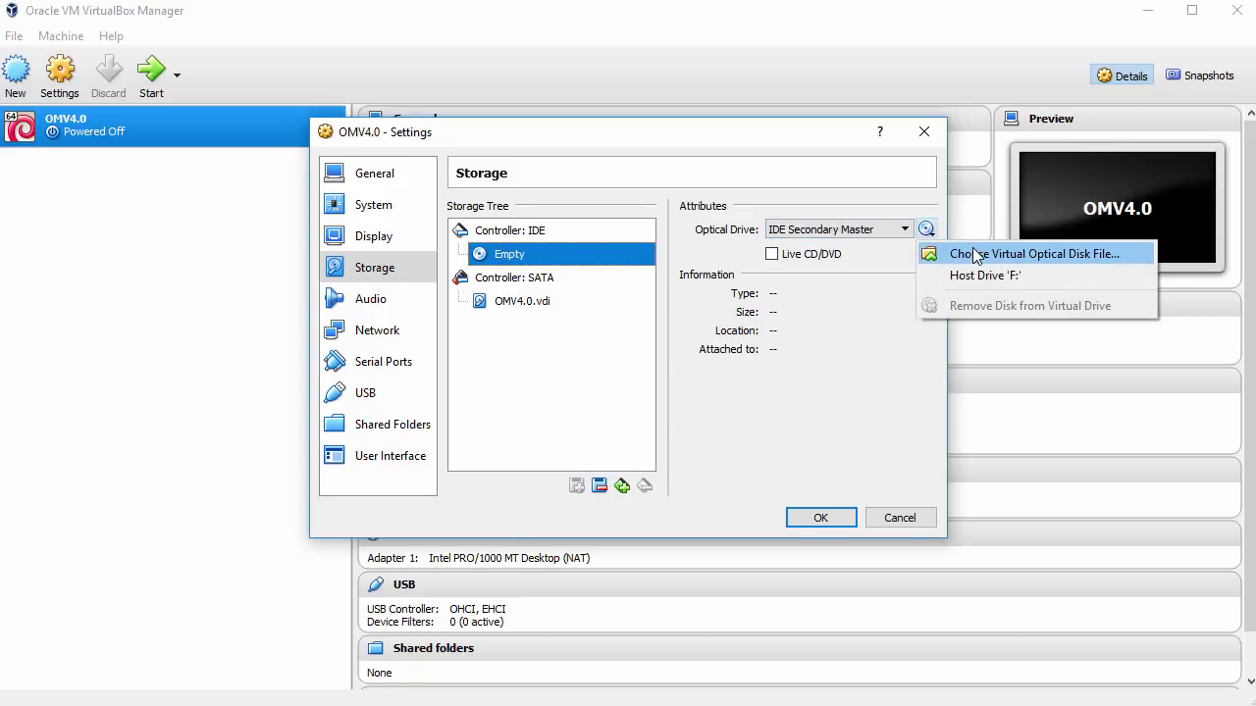
pyautogui.click(972, 249)
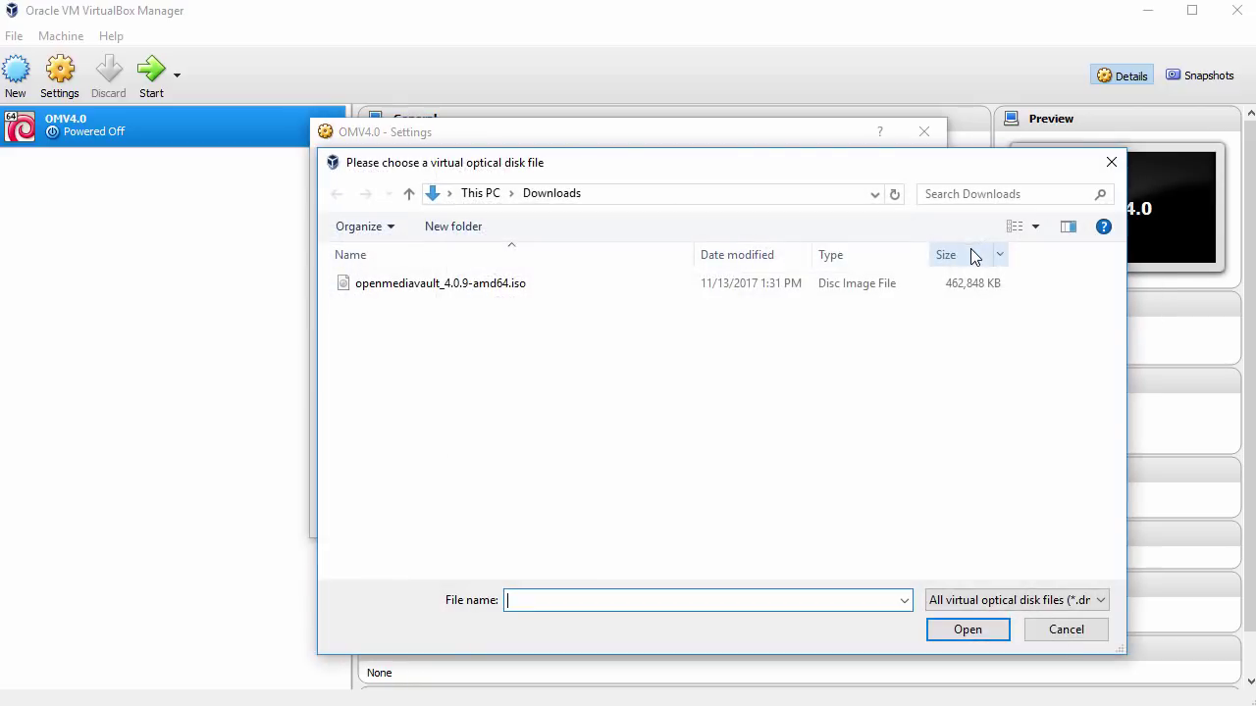
pyautogui.click(538, 285)
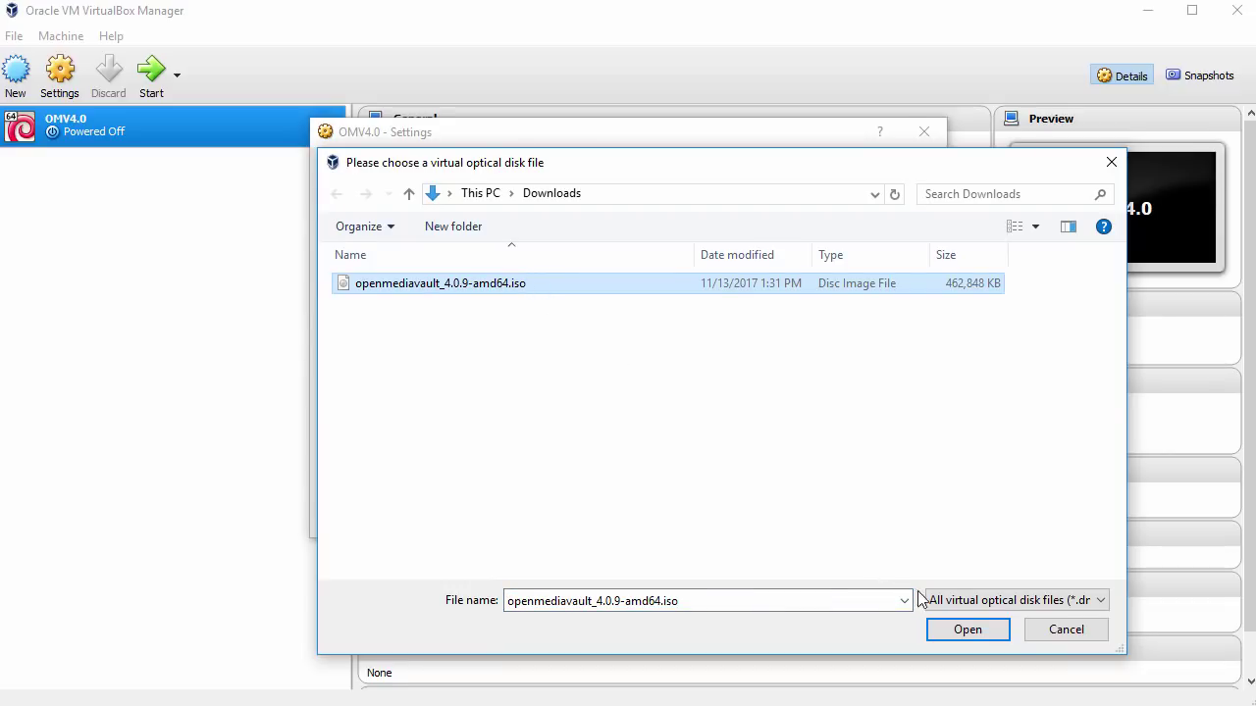
pyautogui.click(968, 630)
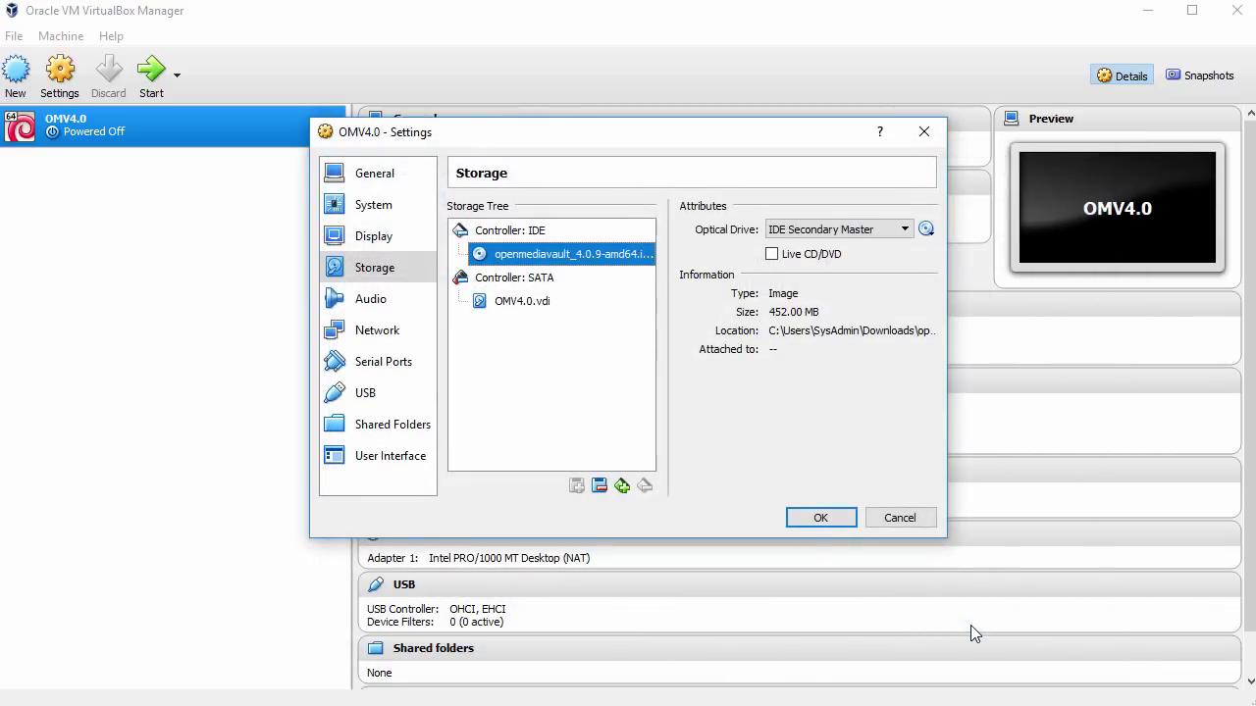
pyautogui.click(540, 279)
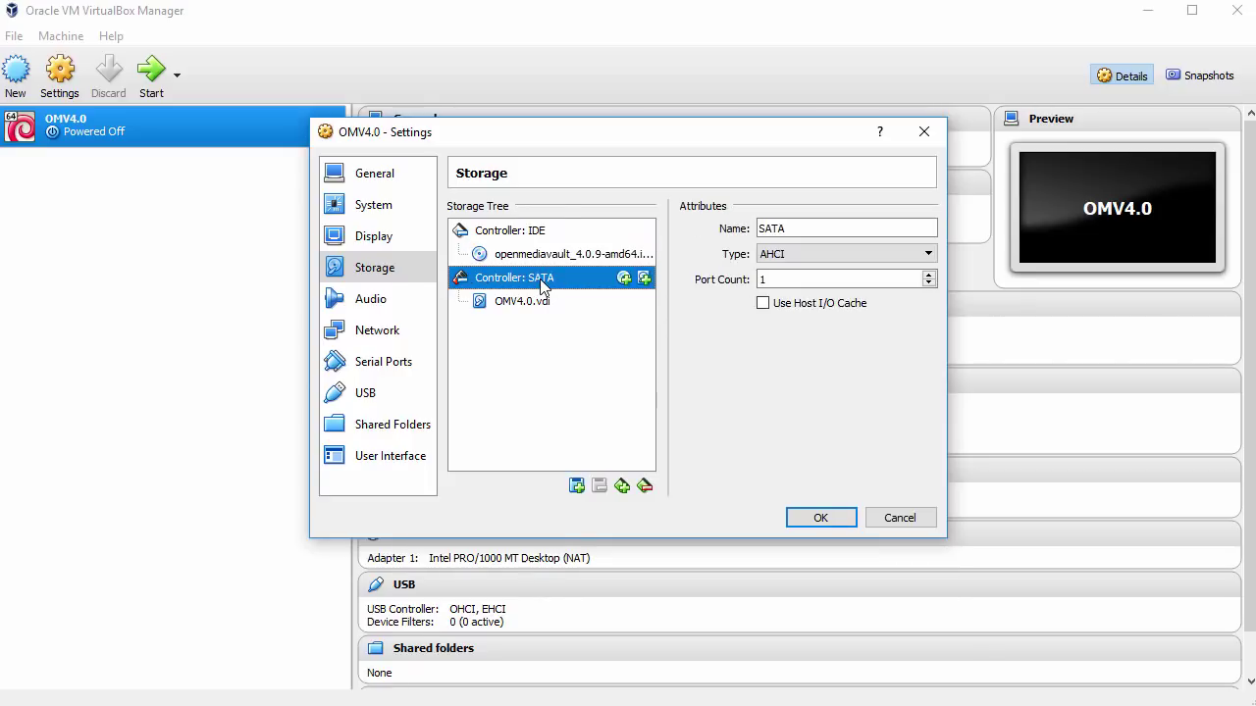
# Add NewVirtualDisk1 and NewVirtualDisk2, 8 GB dynamically allocated VDI disks, to the SATA controller
pyautogui.click(643, 279)
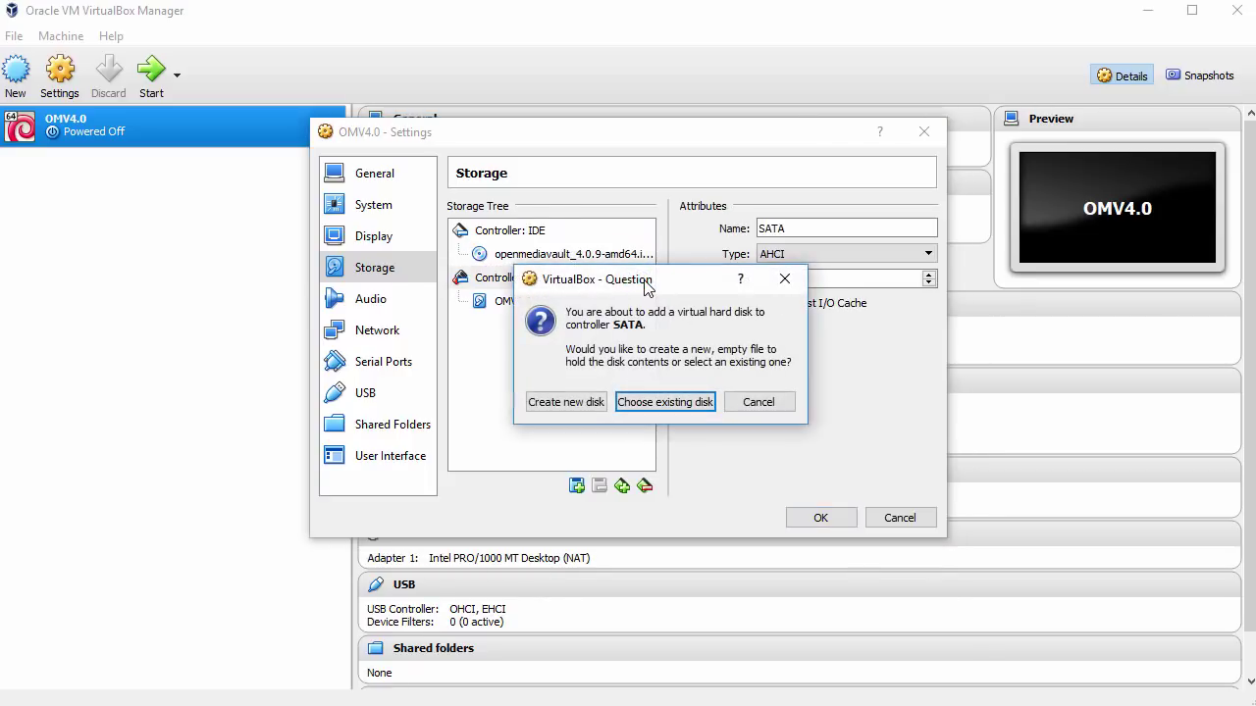
pyautogui.click(545, 402)
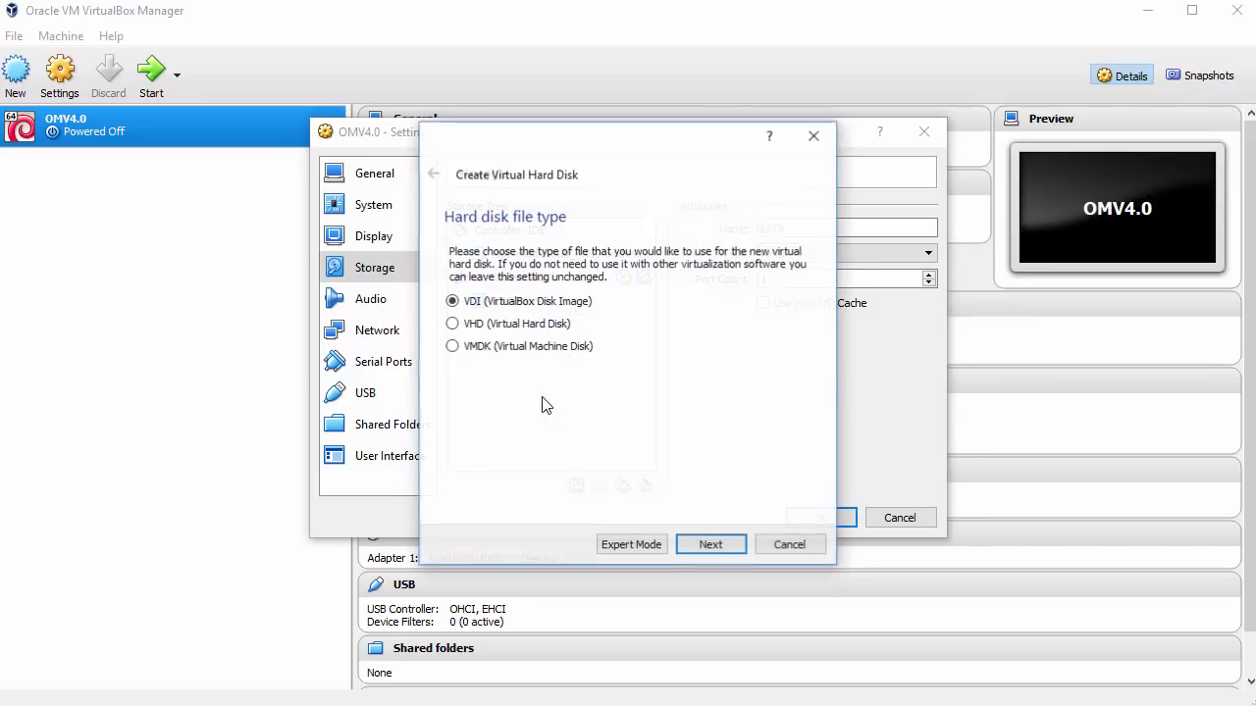
pyautogui.click(716, 548)
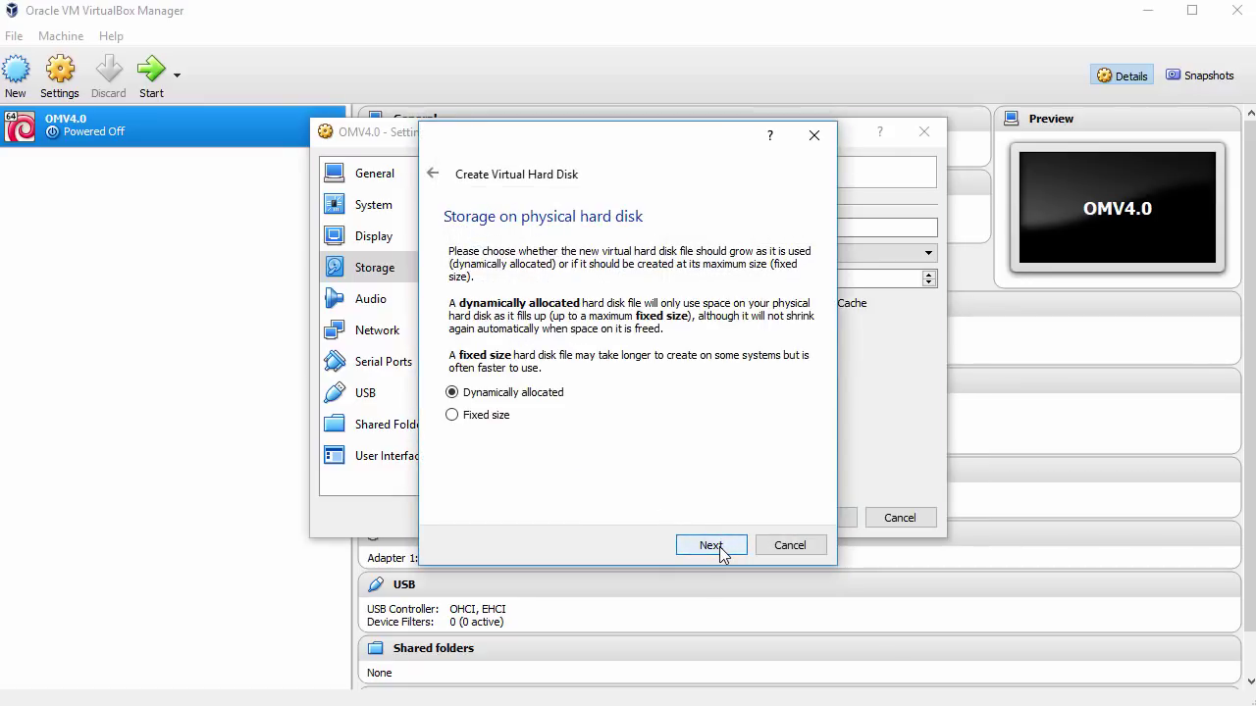
pyautogui.click(720, 552)
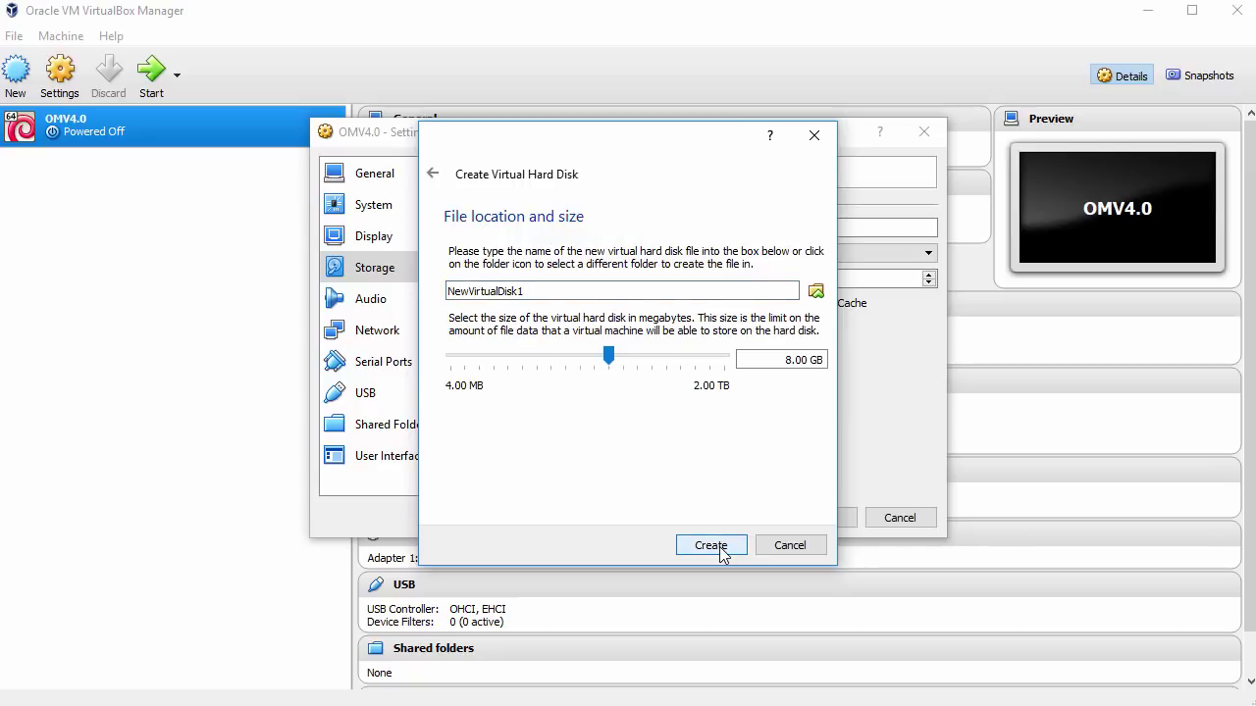
pyautogui.click(719, 546)
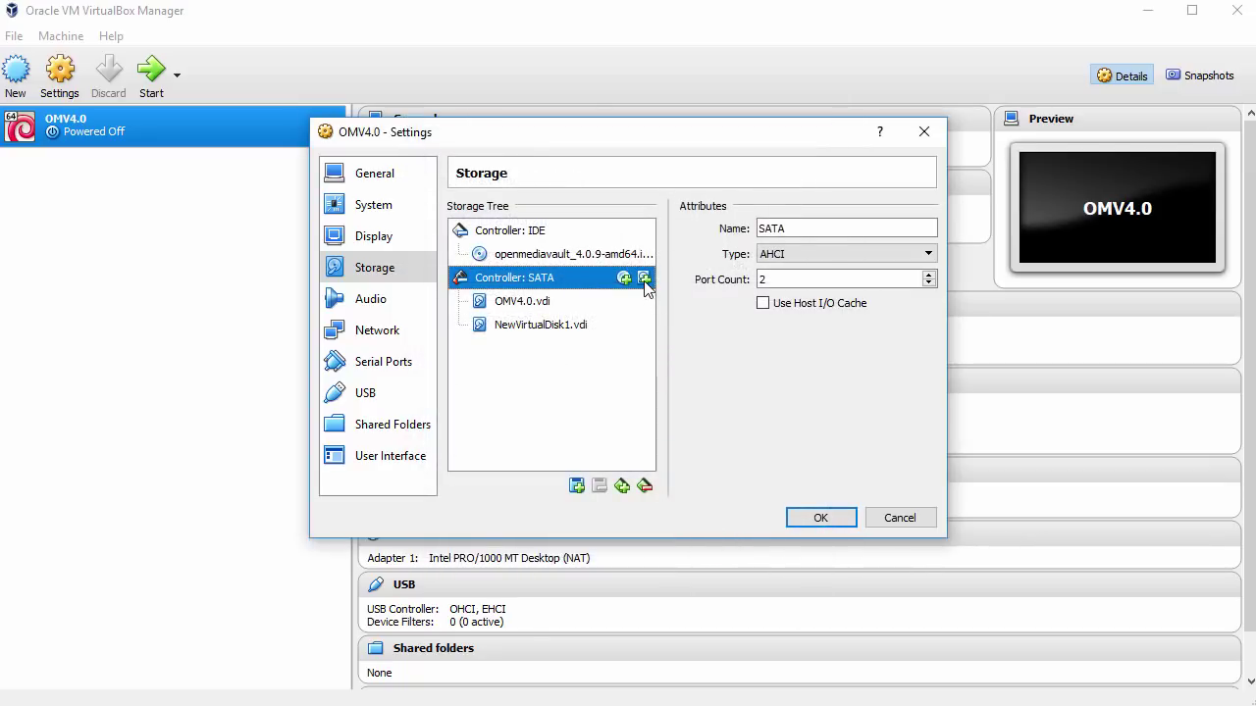
pyautogui.click(643, 279)
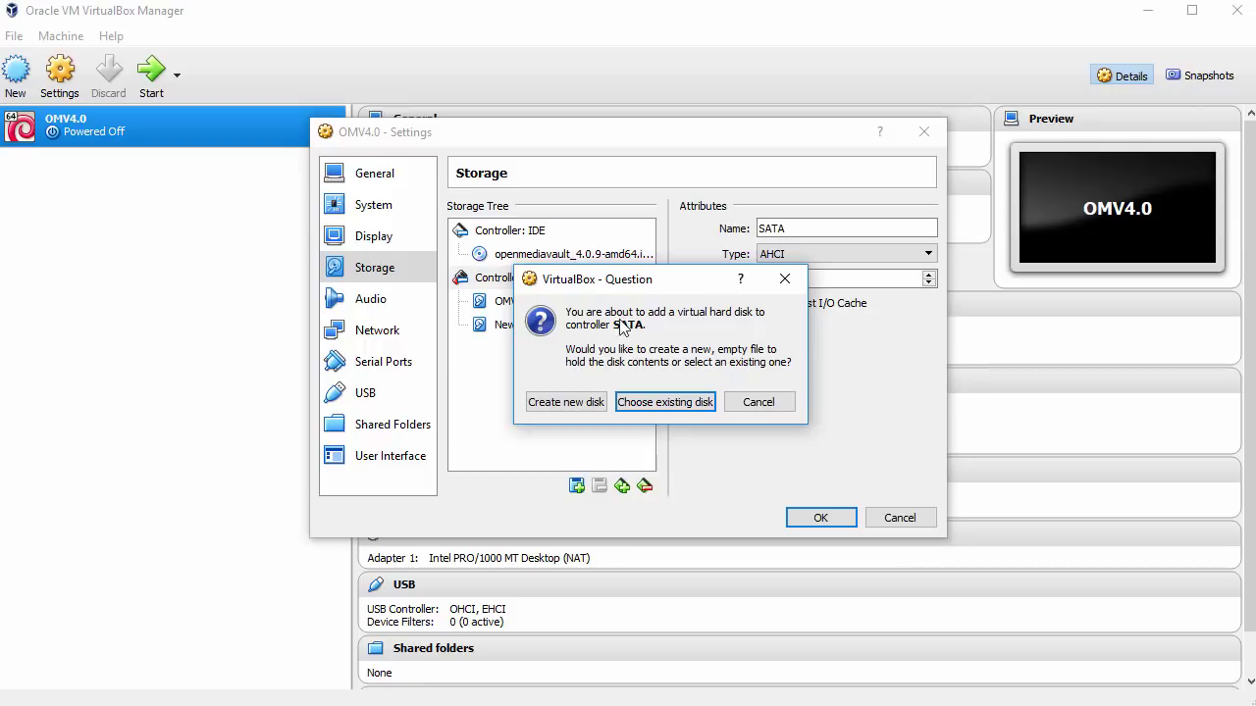
pyautogui.click(566, 402)
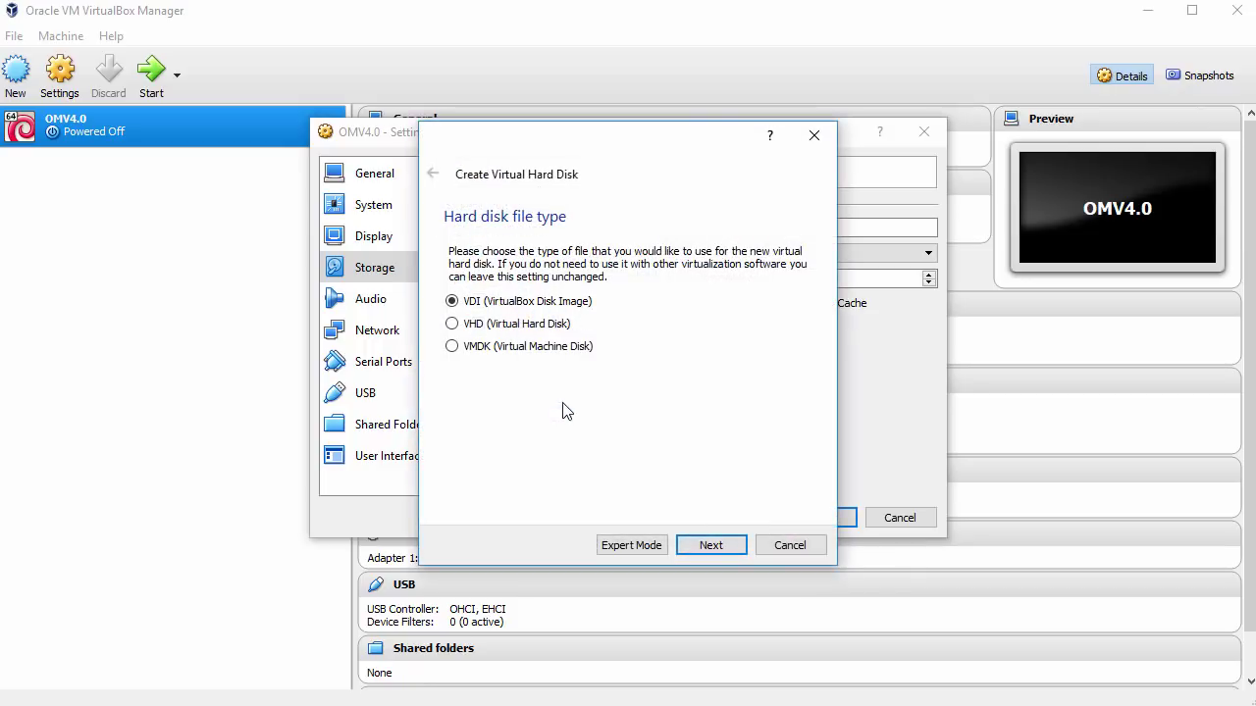
pyautogui.click(713, 546)
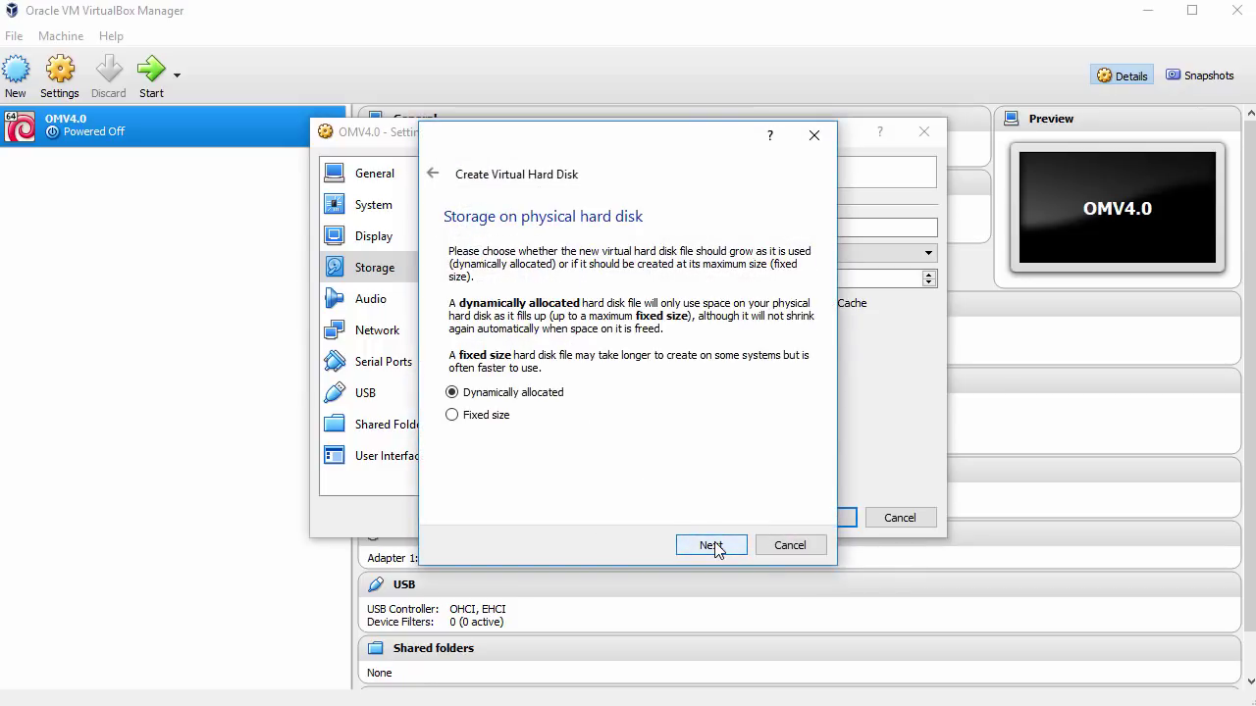
pyautogui.click(711, 545)
pyautogui.click(599, 296)
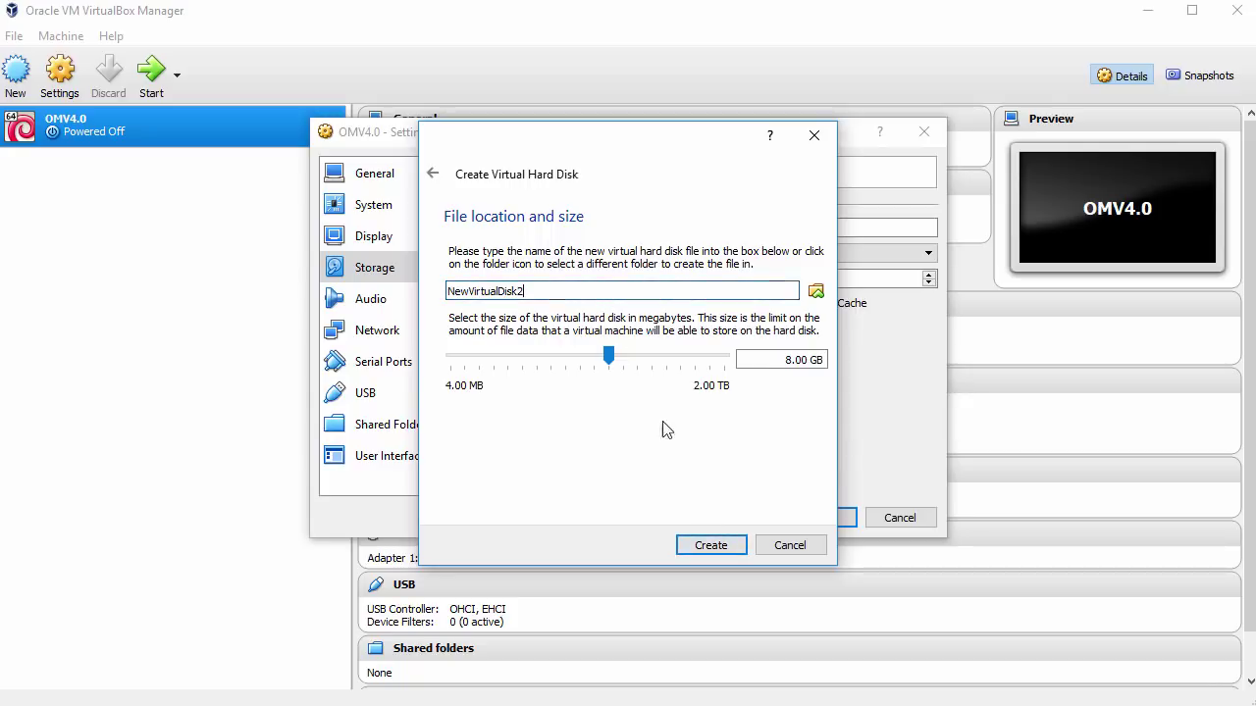
pyautogui.click(719, 545)
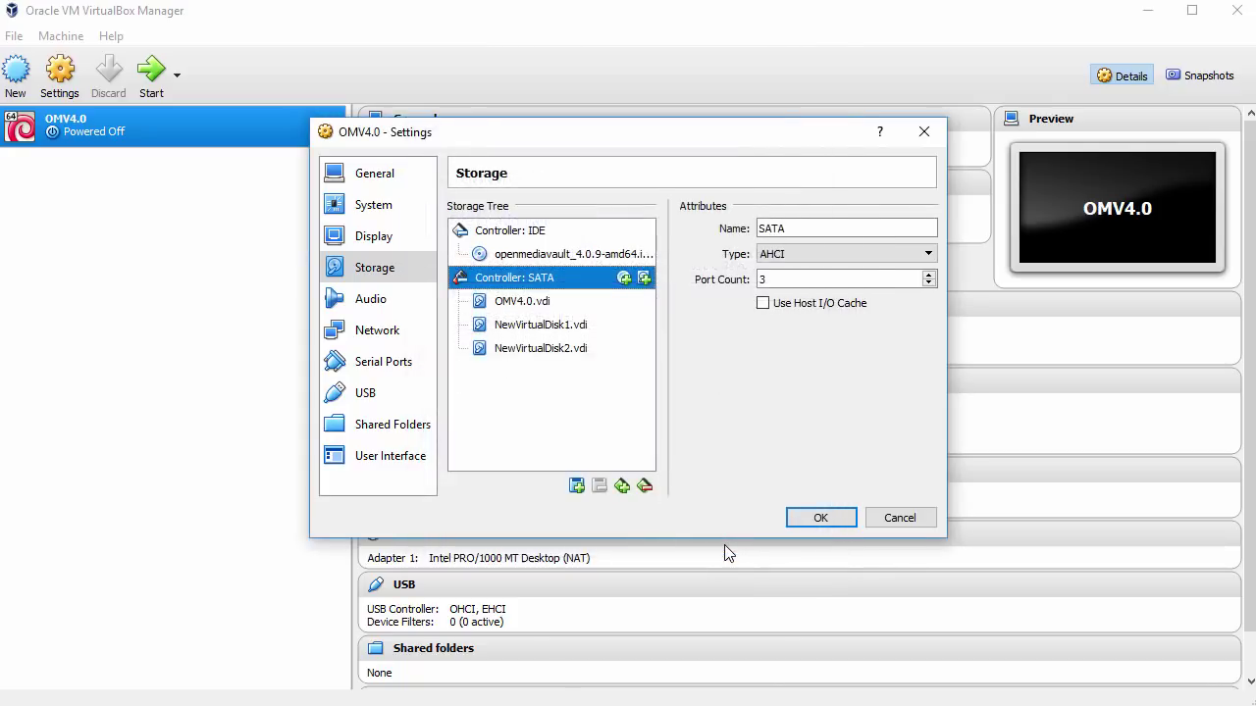
# Add a third 8 GB VDI disk, NewVirtualDisk3, to the SATA controller
pyautogui.click(644, 279)
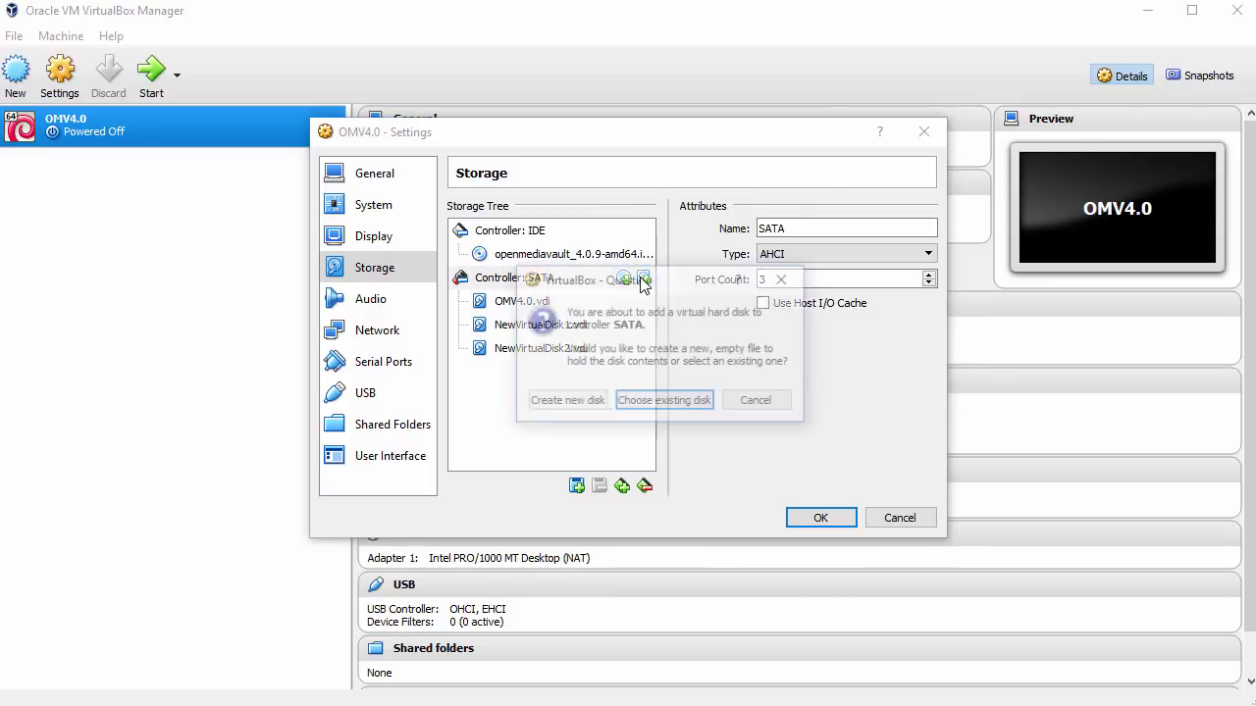
pyautogui.click(586, 405)
pyautogui.click(710, 546)
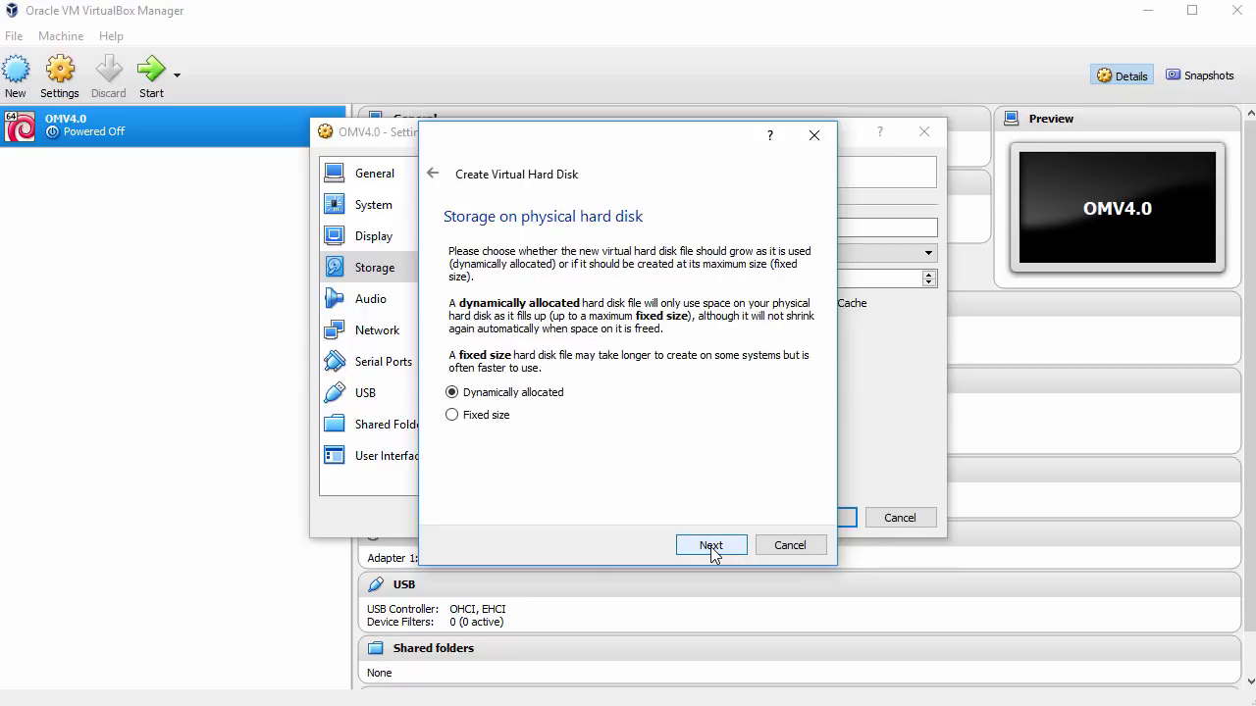
pyautogui.click(710, 546)
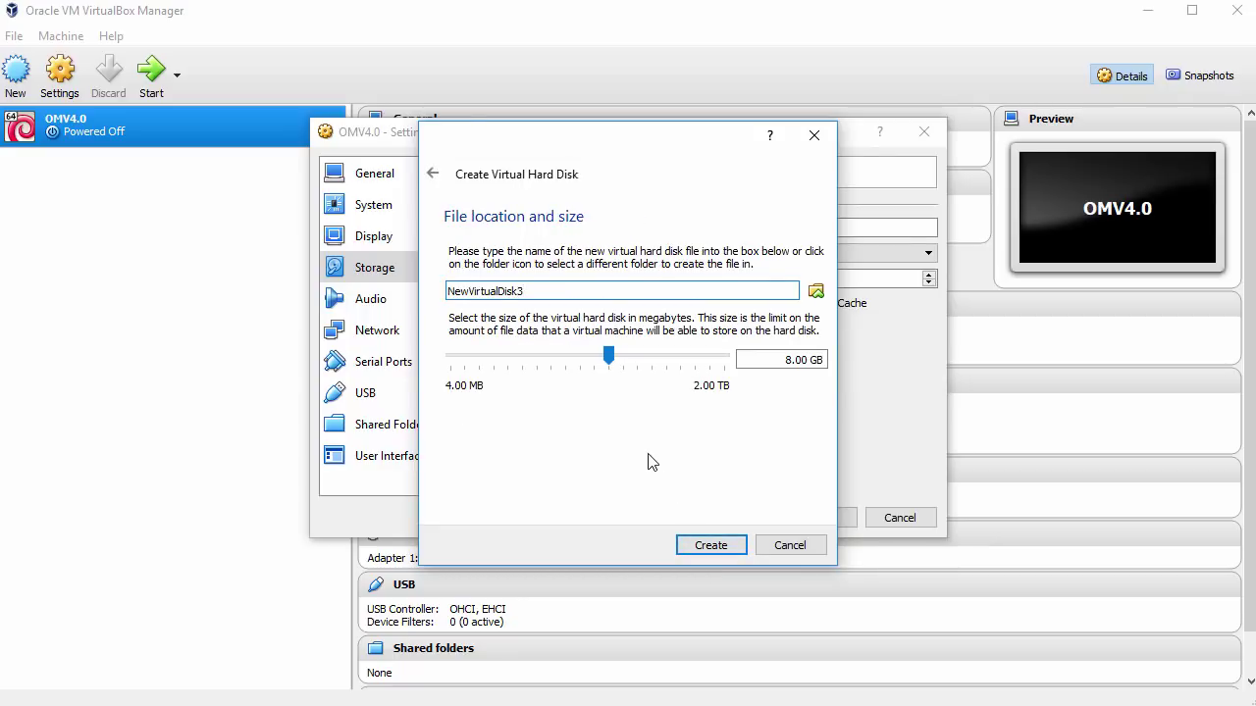
pyautogui.click(706, 545)
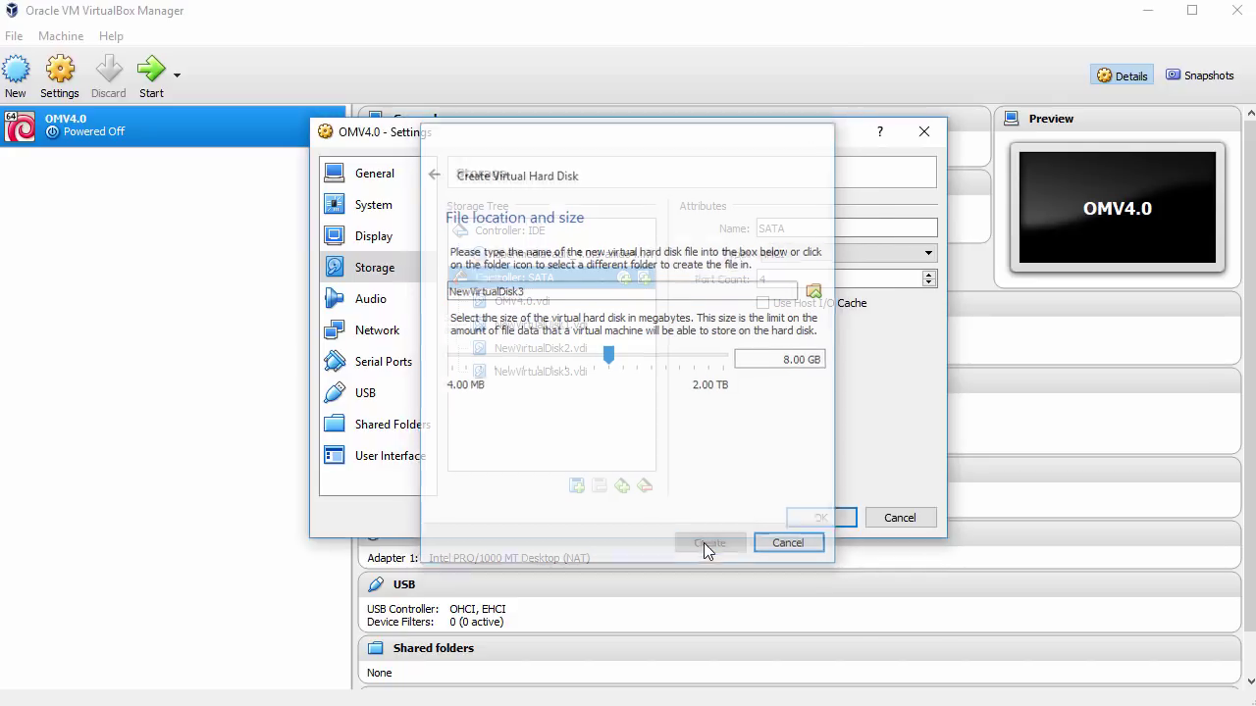
# Disable audio, set Adapter 1 to Bridged Adapter, and save the settings
pyautogui.click(379, 300)
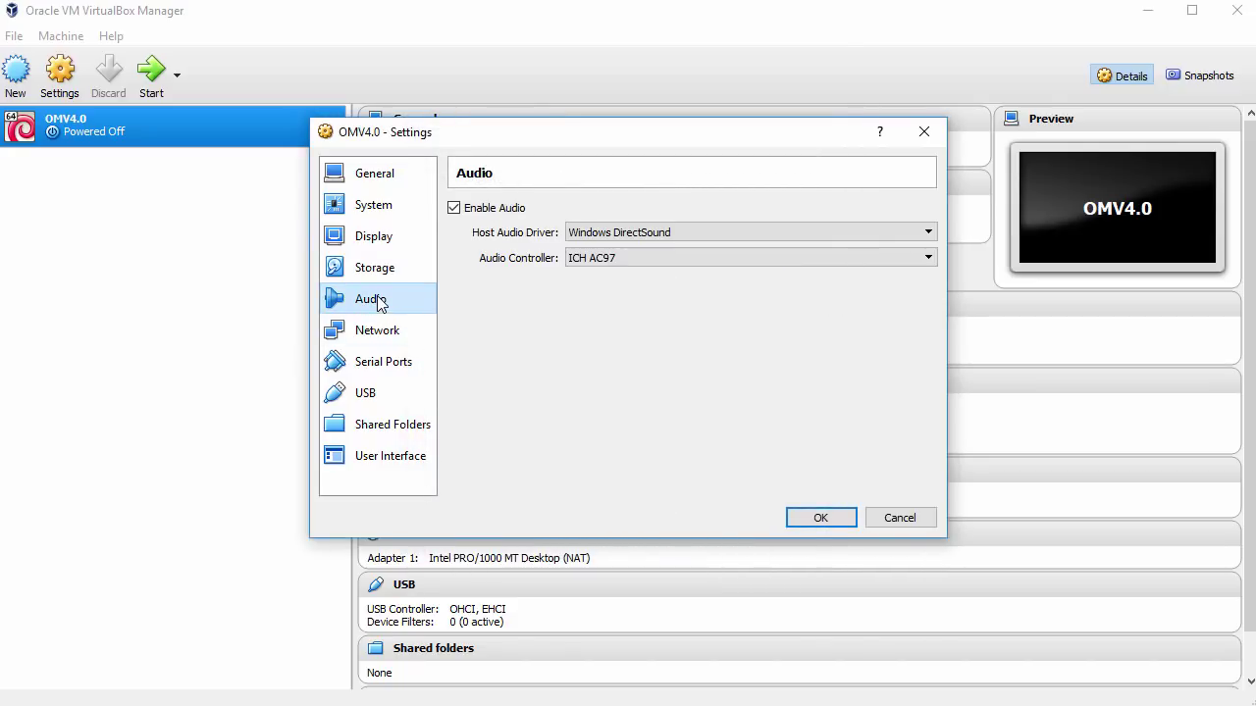
pyautogui.click(471, 214)
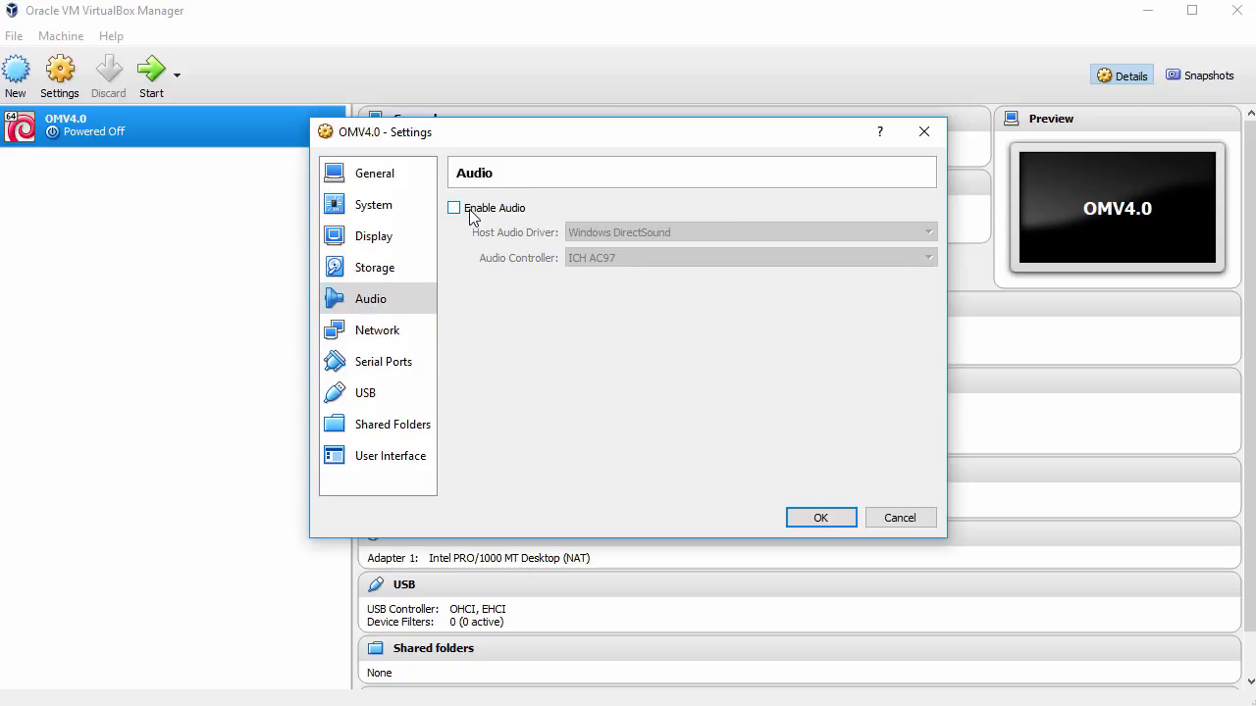
pyautogui.click(393, 334)
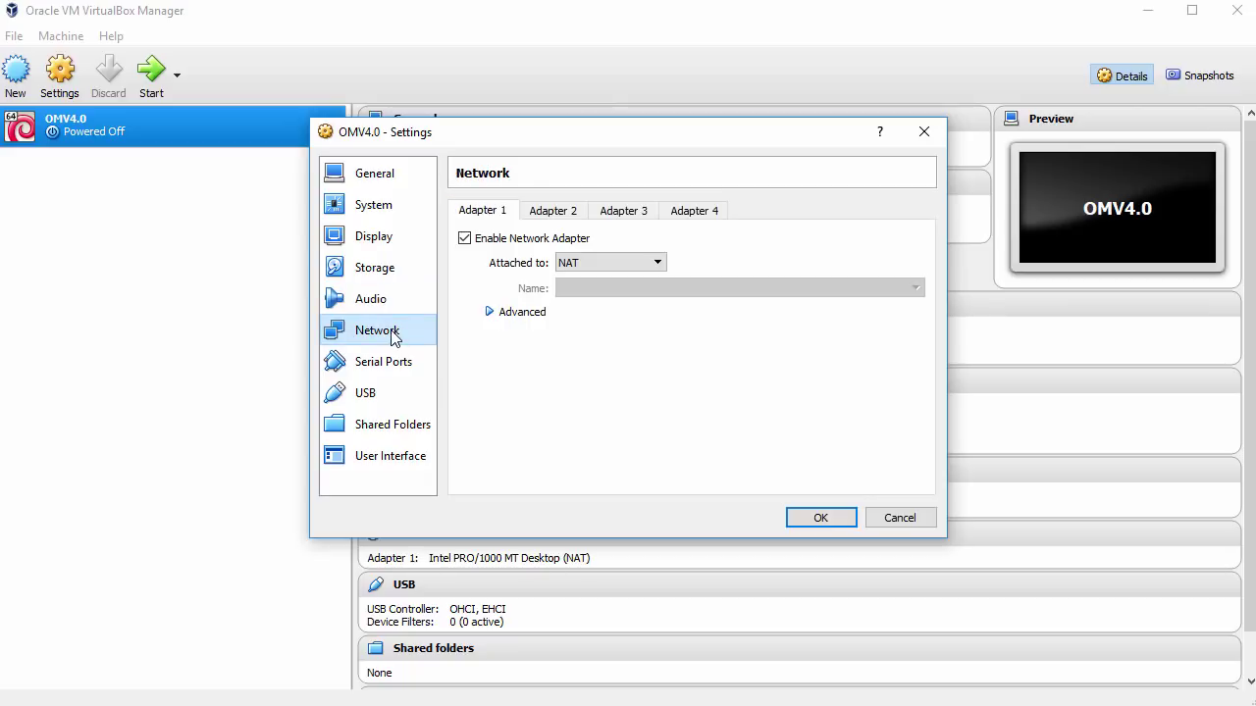
pyautogui.click(620, 265)
pyautogui.click(623, 317)
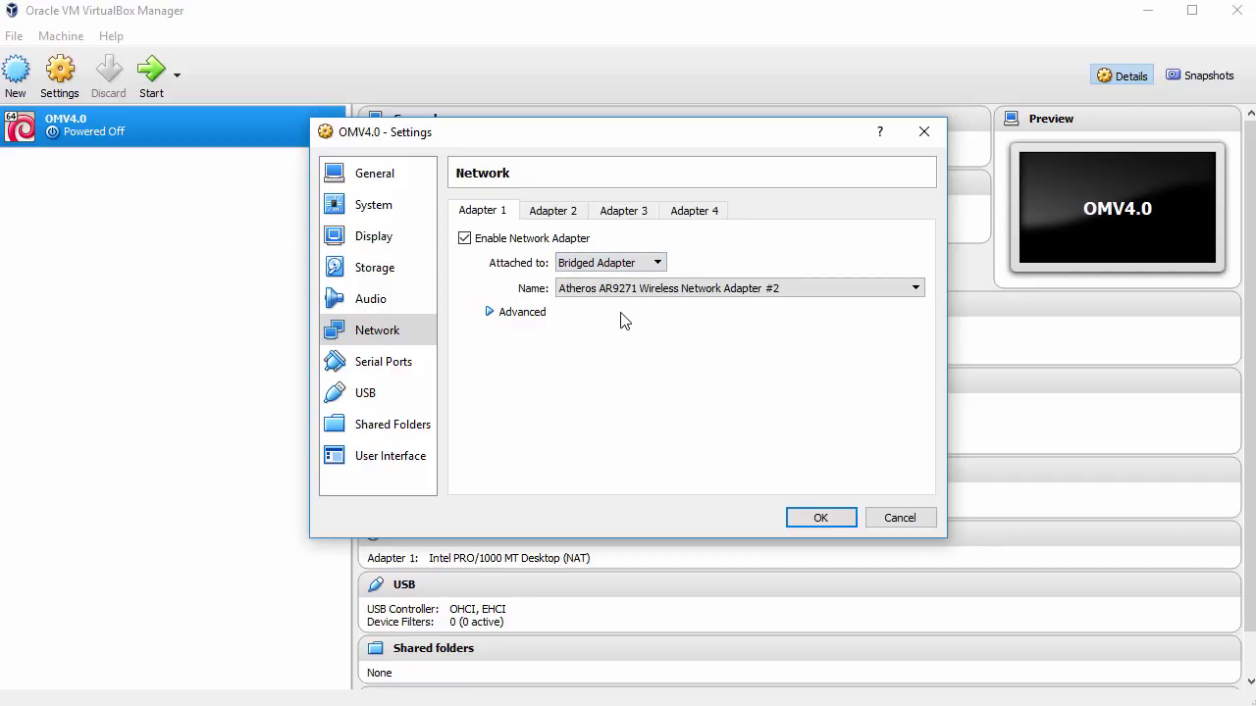
pyautogui.click(823, 518)
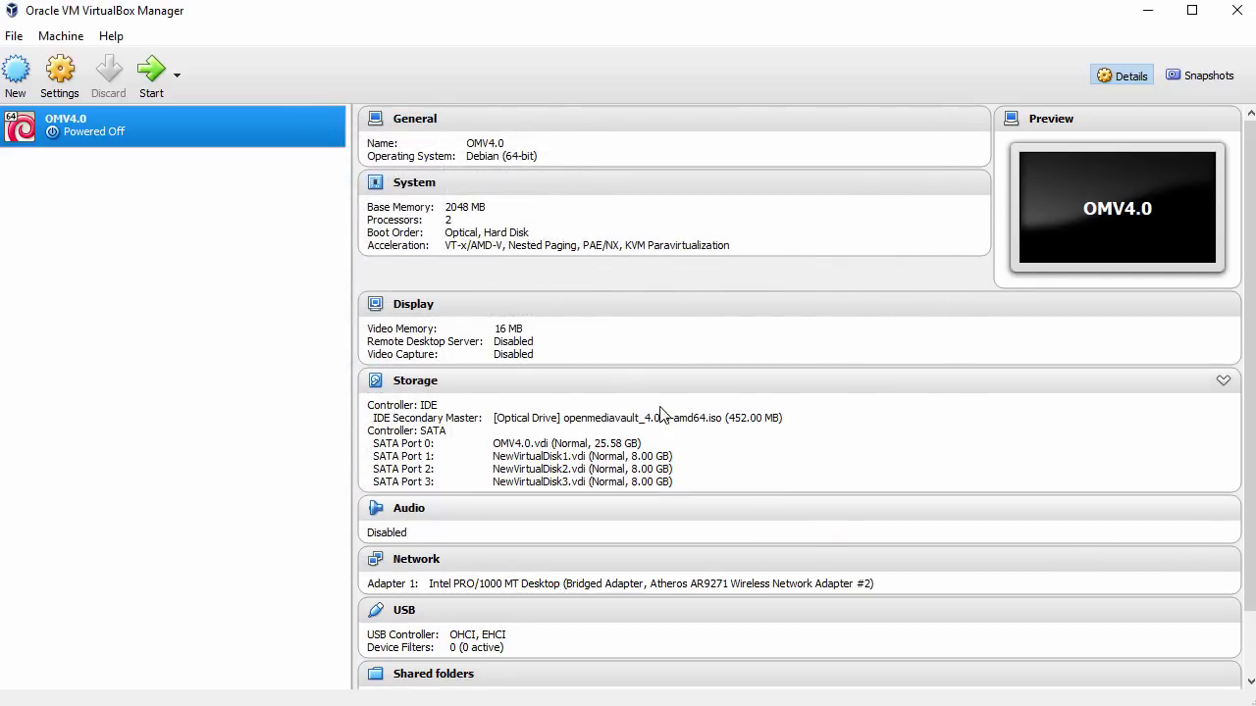
# Start OMV4.0 and boot the Install entry of the openmediavault boot menu
pyautogui.click(153, 77)
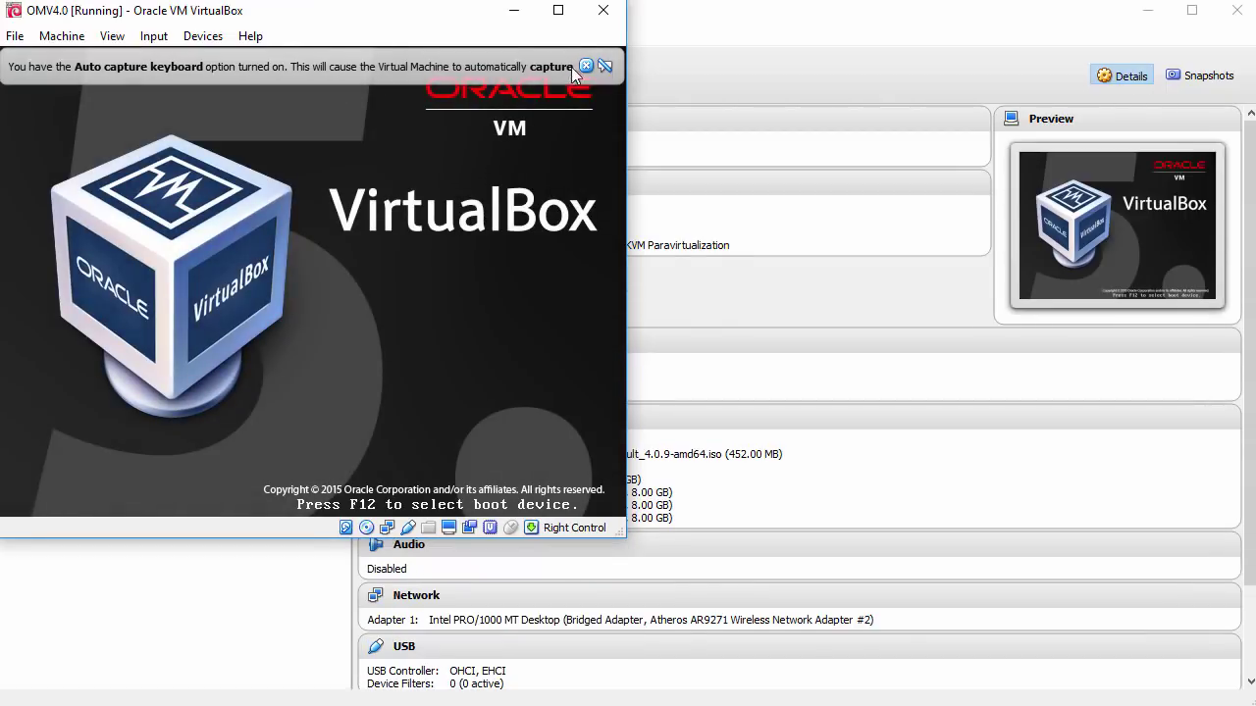
pyautogui.click(586, 66)
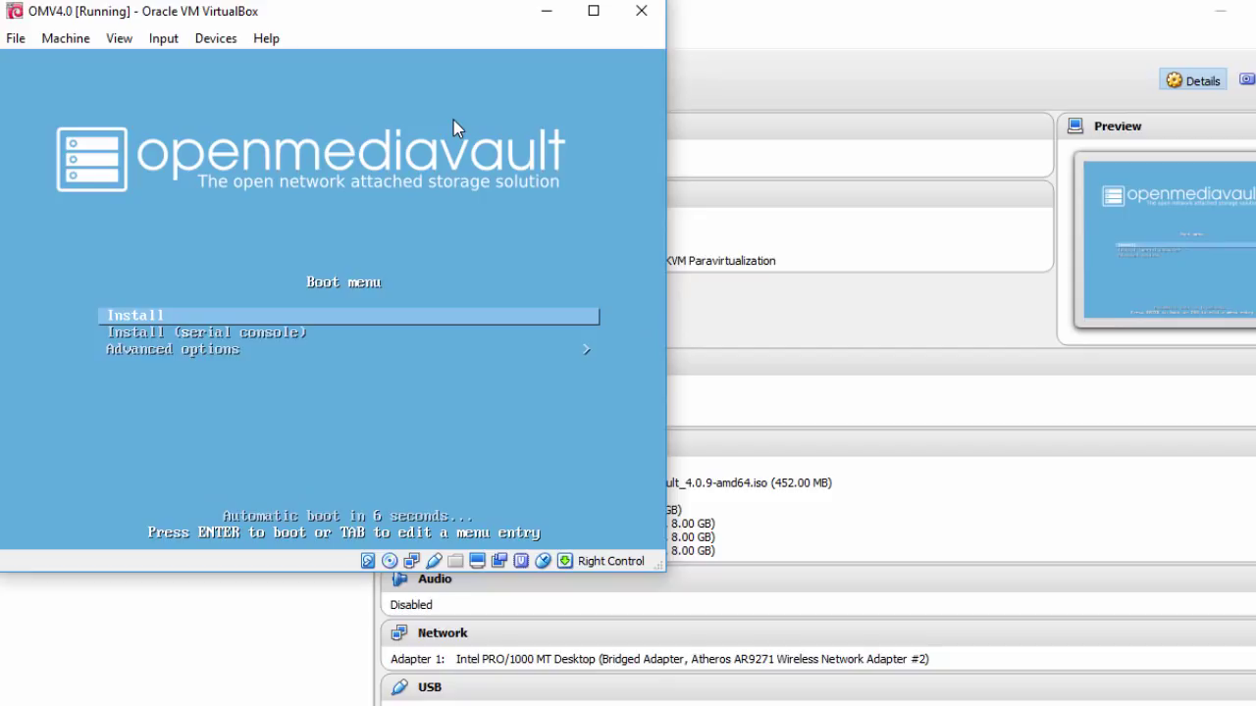
pyautogui.press('Return')
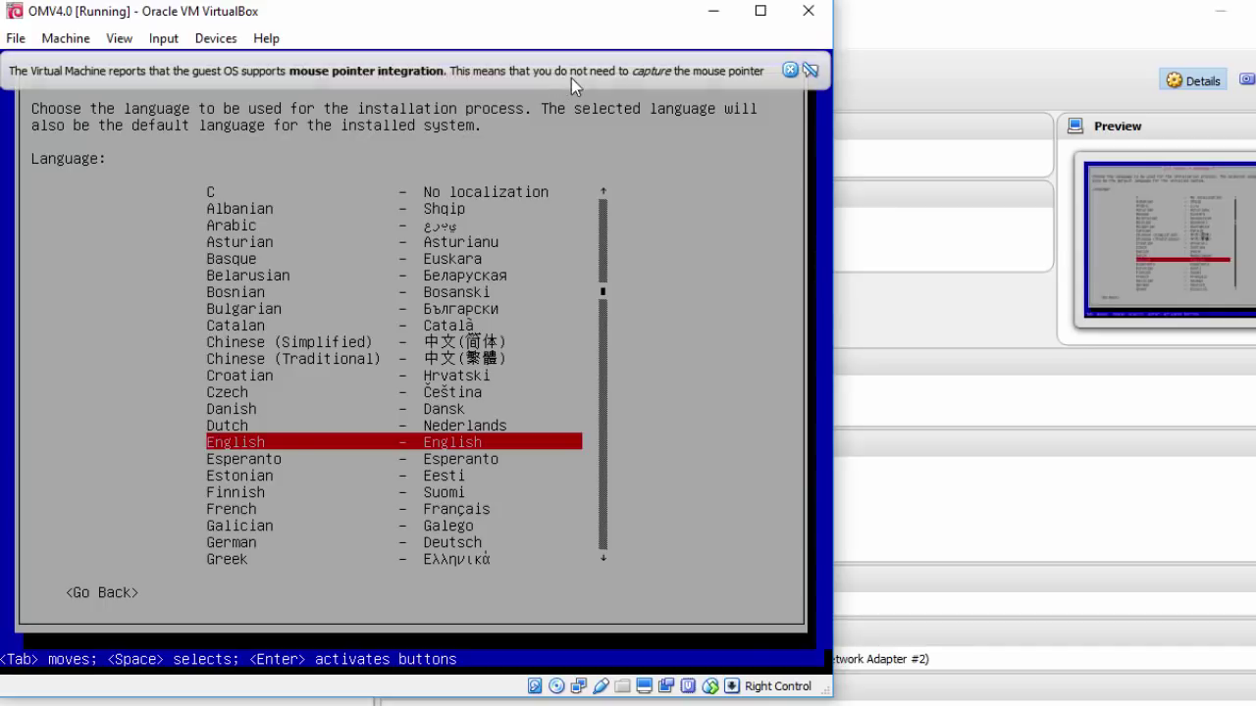
# Choose English language, United States location and the American English keymap
pyautogui.click(789, 70)
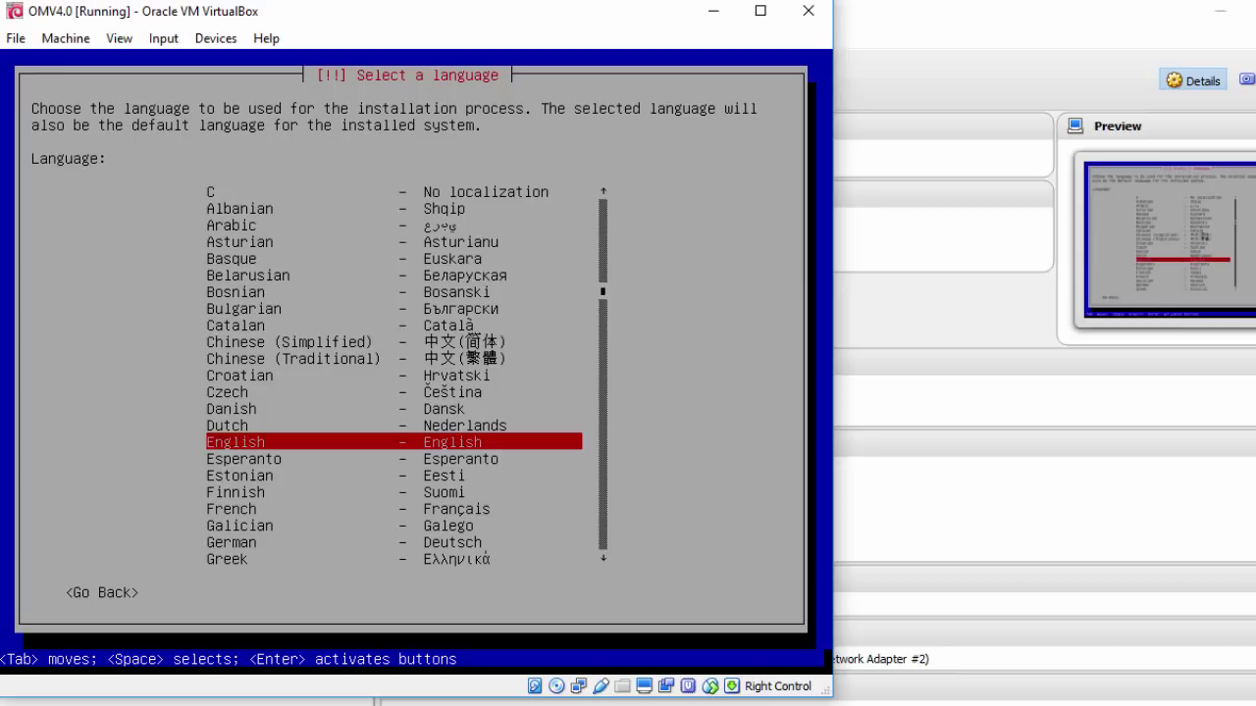
pyautogui.press('Return')
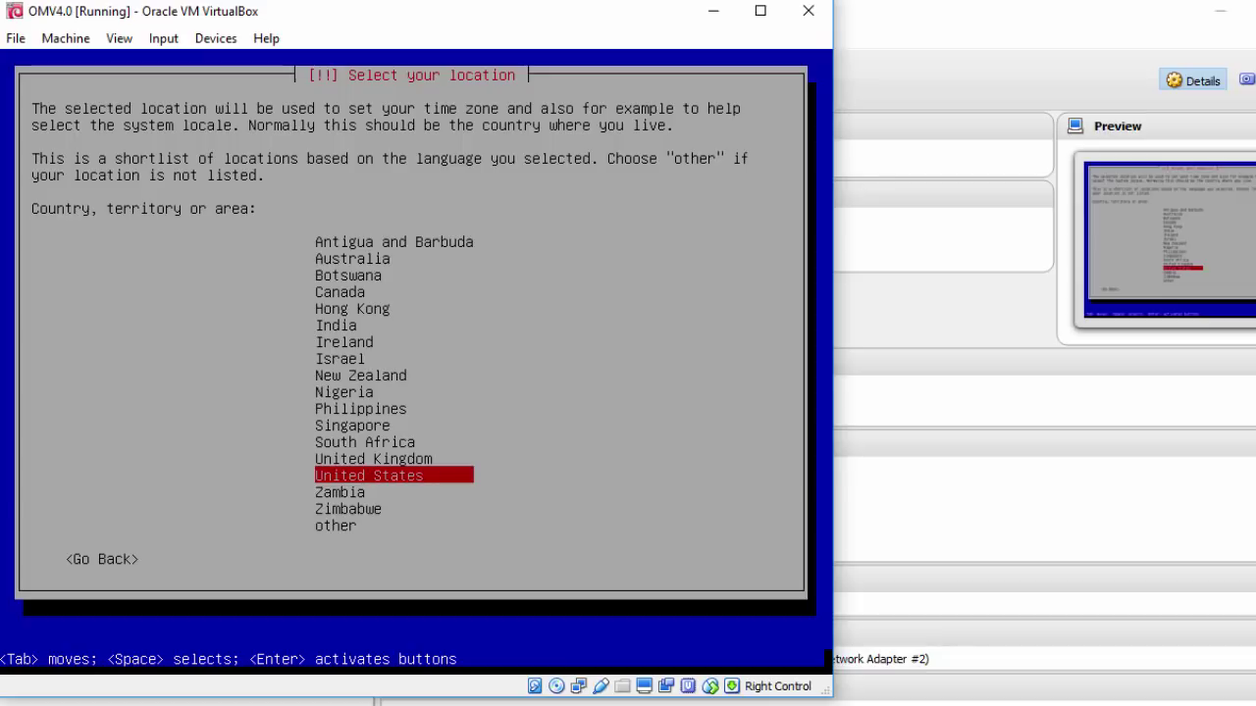
pyautogui.press('Return')
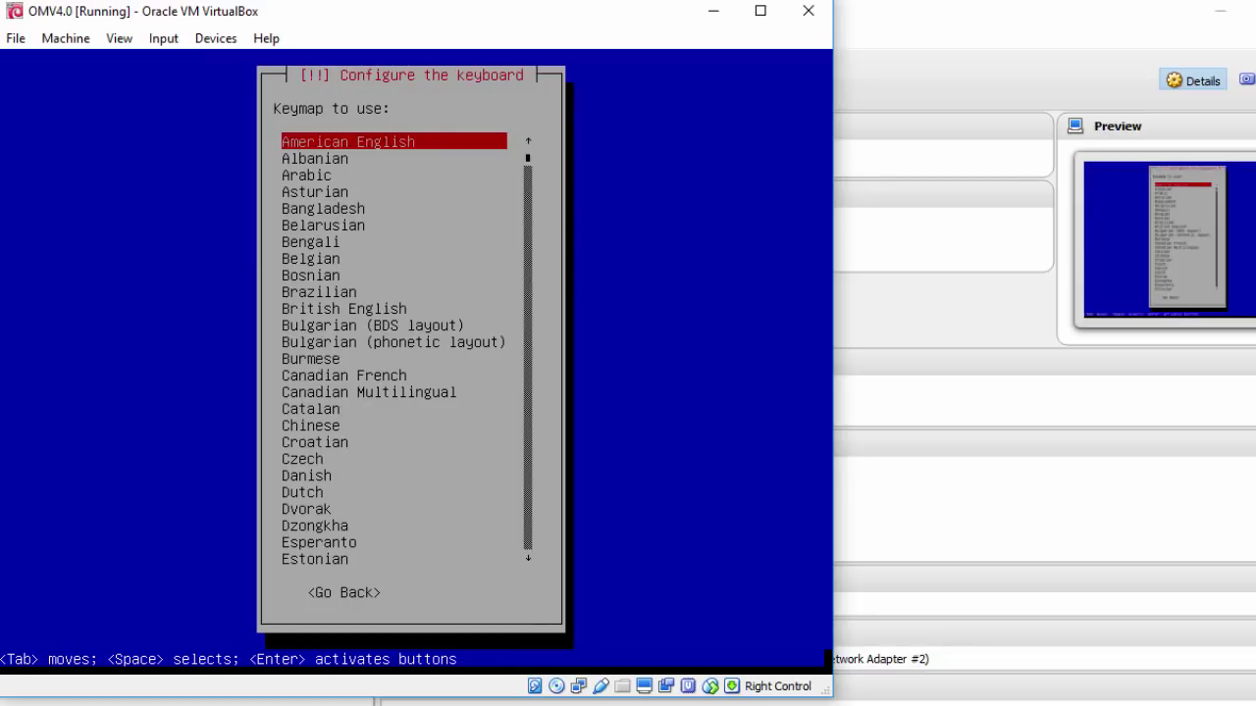
pyautogui.press('Return')
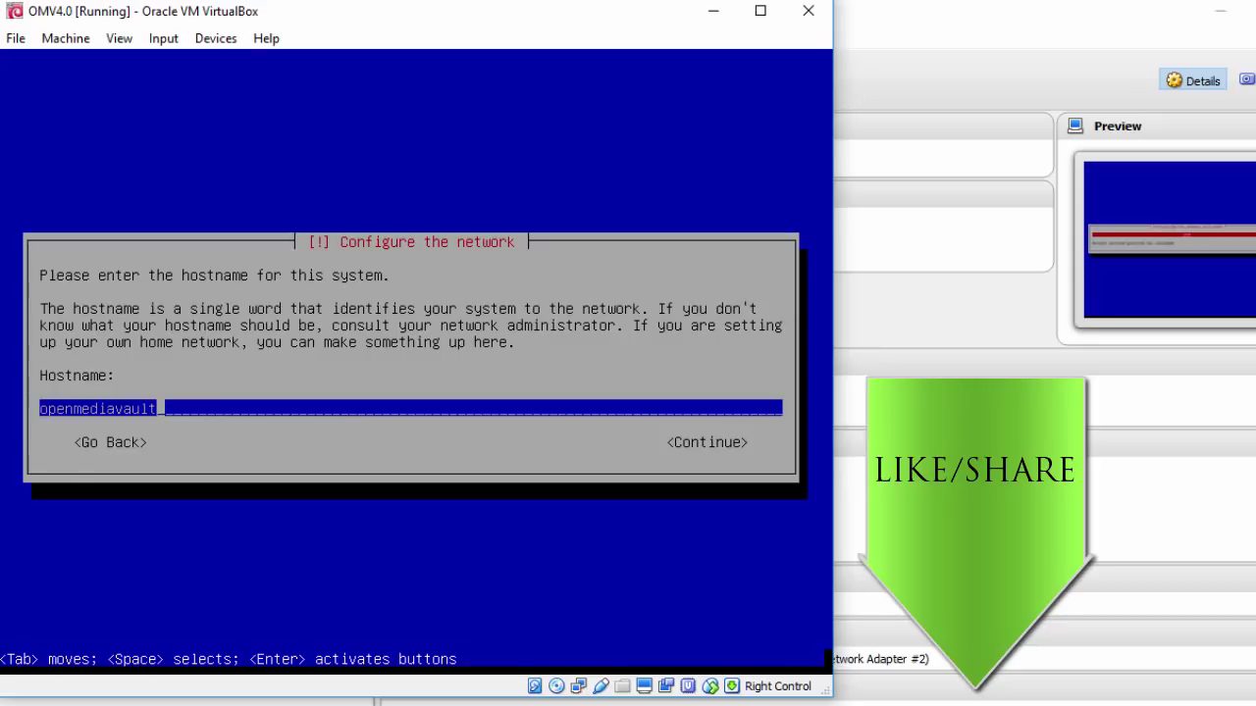
# Replace the default hostname with omv4
pyautogui.press('BackSpace')
pyautogui.press('BackSpace')
pyautogui.press('BackSpace')
pyautogui.press('BackSpace')
pyautogui.press('BackSpace')
pyautogui.press('BackSpace')
pyautogui.press('BackSpace')
pyautogui.press('BackSpace')
pyautogui.press('BackSpace')
pyautogui.press('BackSpace')
pyautogui.press('BackSpace')
pyautogui.press('BackSpace')
pyautogui.press('BackSpace')
pyautogui.press('BackSpace')
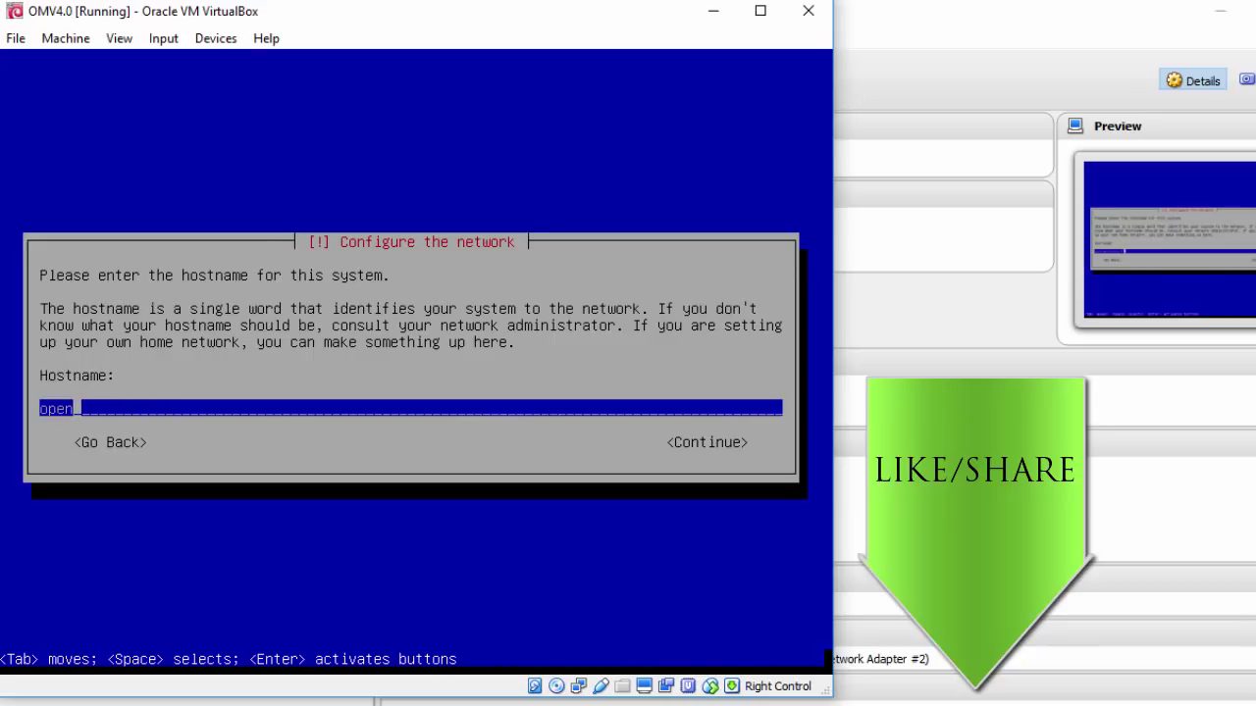
pyautogui.write('omv4')
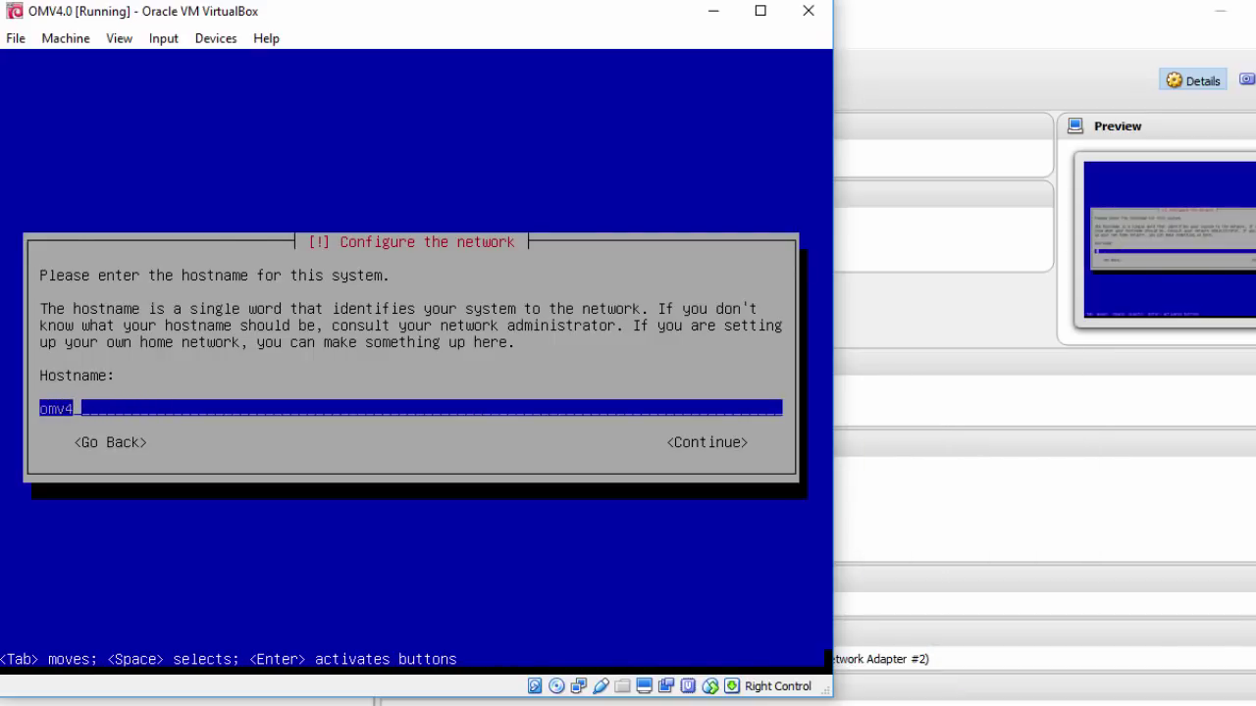
pyautogui.press('Tab')
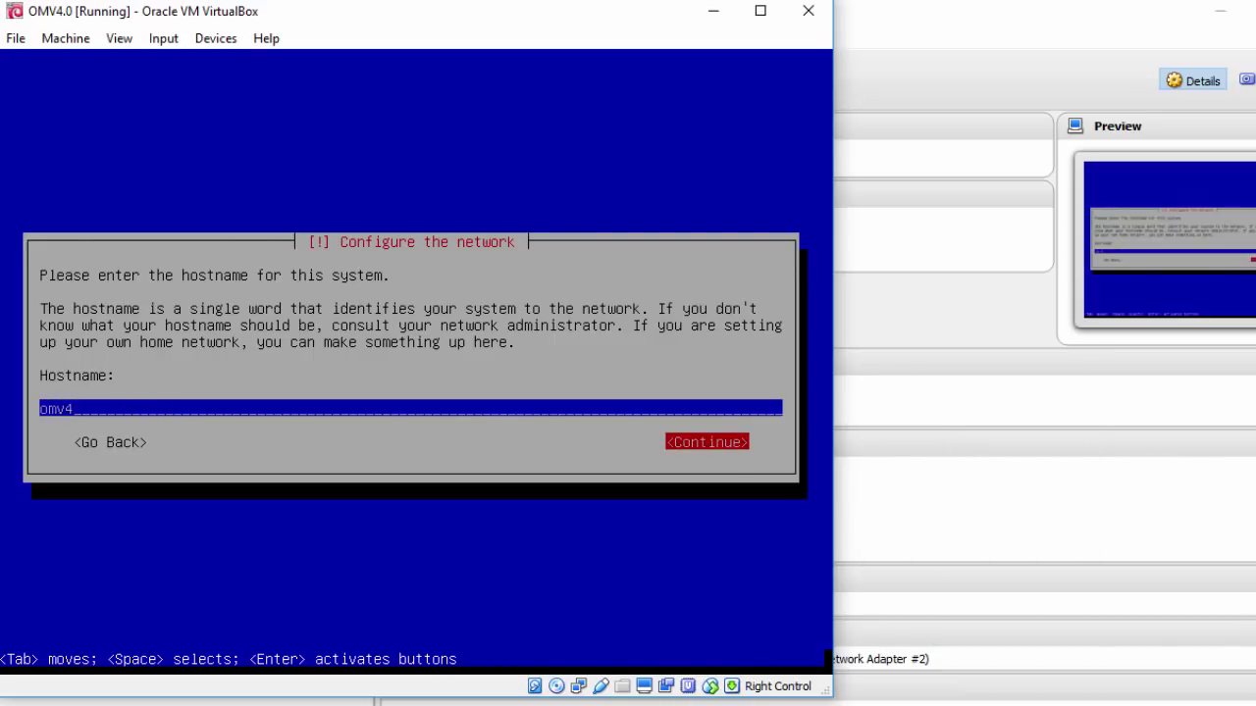
pyautogui.press('Return')
# Set the domain name to lab.local
pyautogui.press('BackSpace')
pyautogui.press('BackSpace')
pyautogui.press('BackSpace')
pyautogui.press('BackSpace')
pyautogui.press('BackSpace')
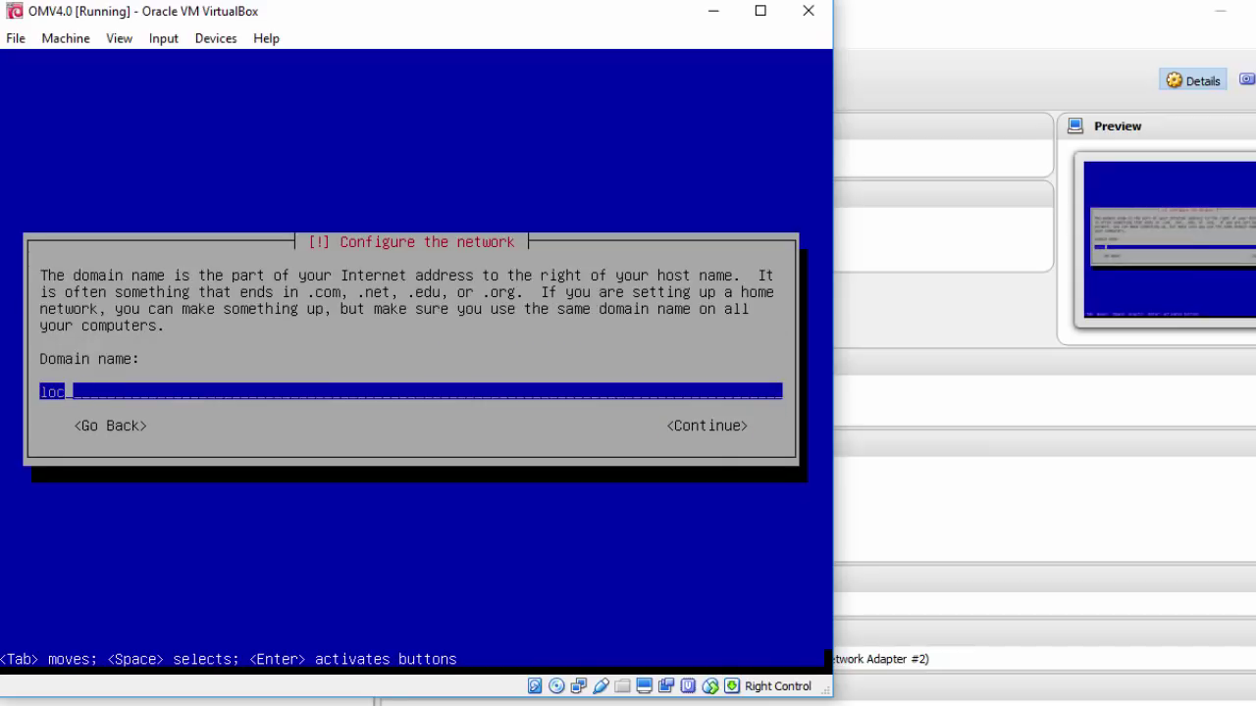
pyautogui.write('lab.local')
pyautogui.press('Tab')
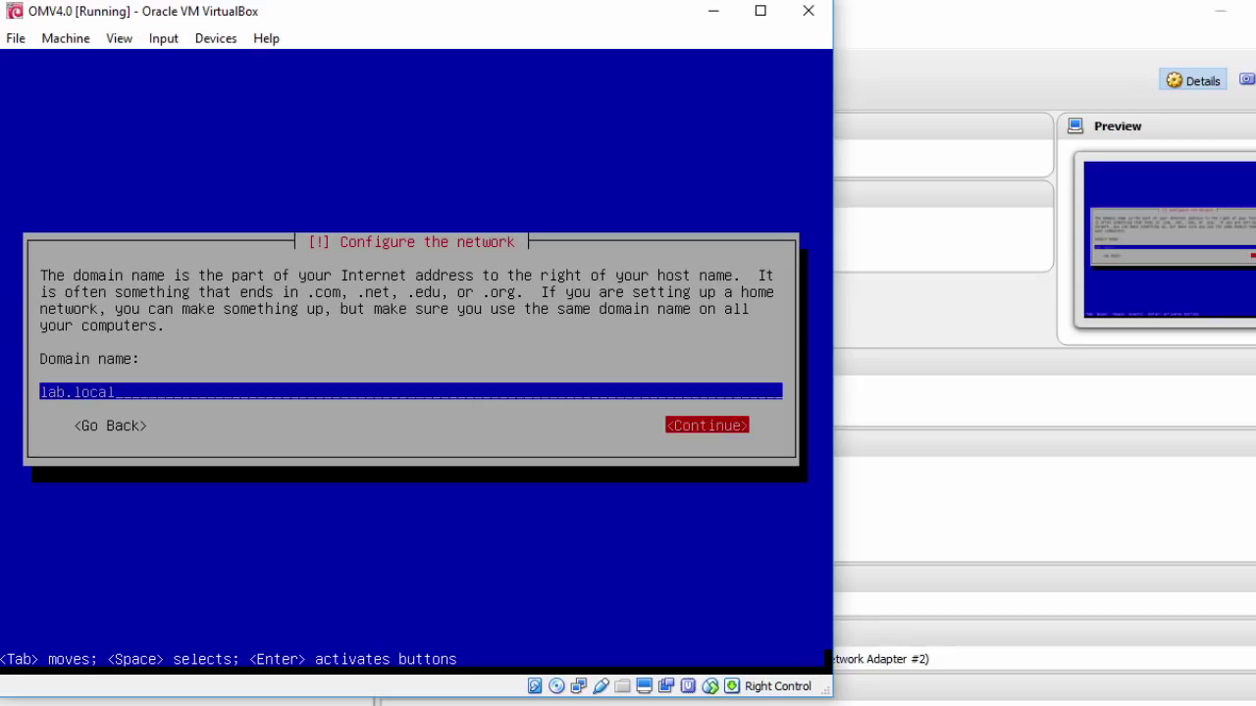
pyautogui.press('Return')
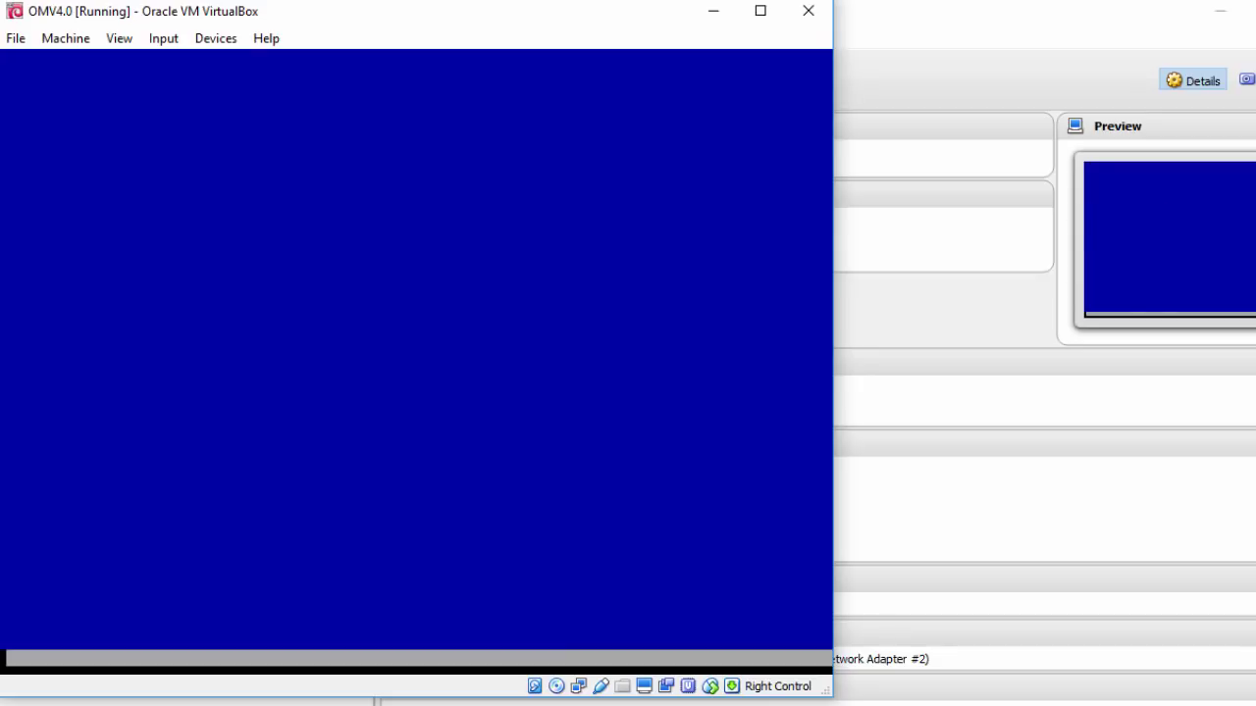
# Enter and re-enter the root password, then choose the Mountain time zone
pyautogui.write('********')
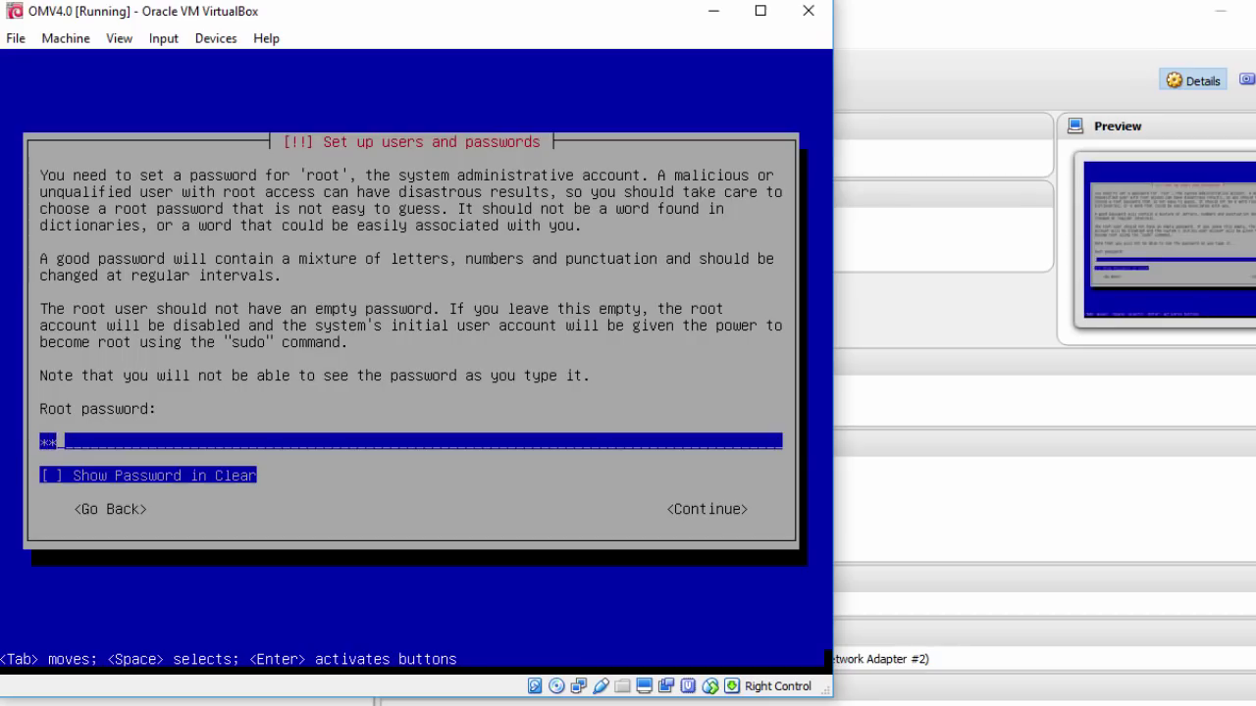
pyautogui.press('Tab')
pyautogui.press('Tab')
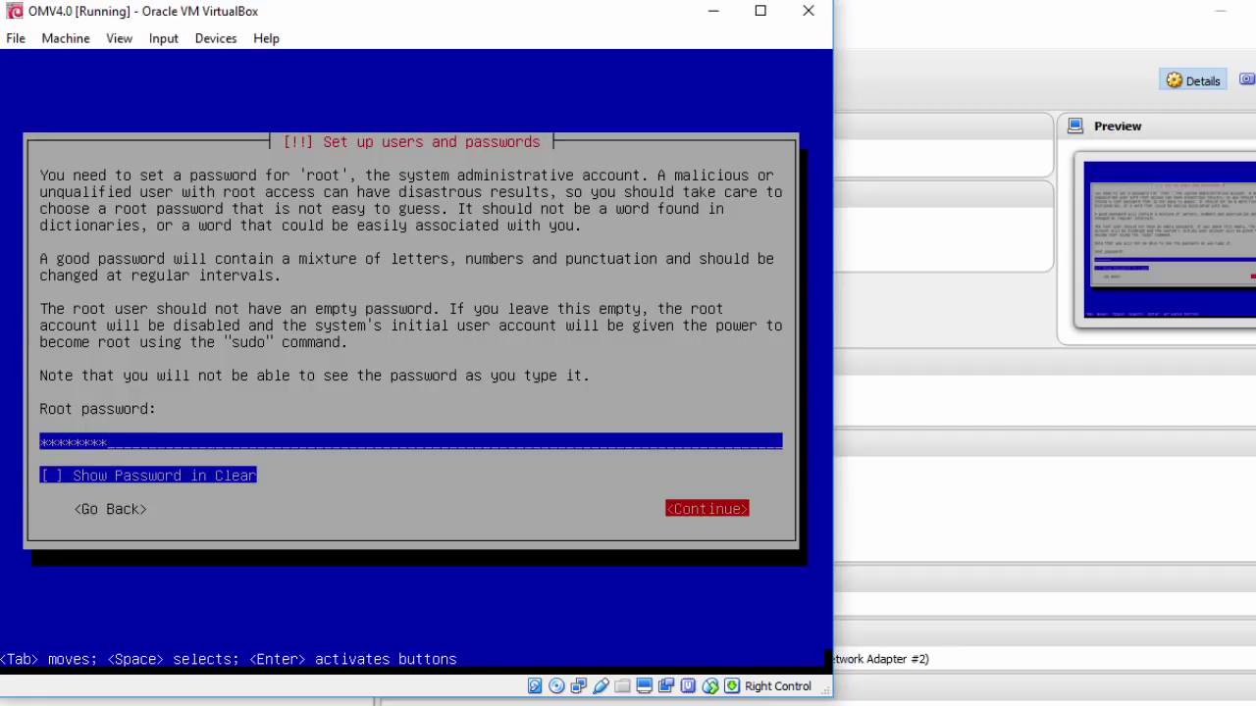
pyautogui.press('Return')
pyautogui.write('********')
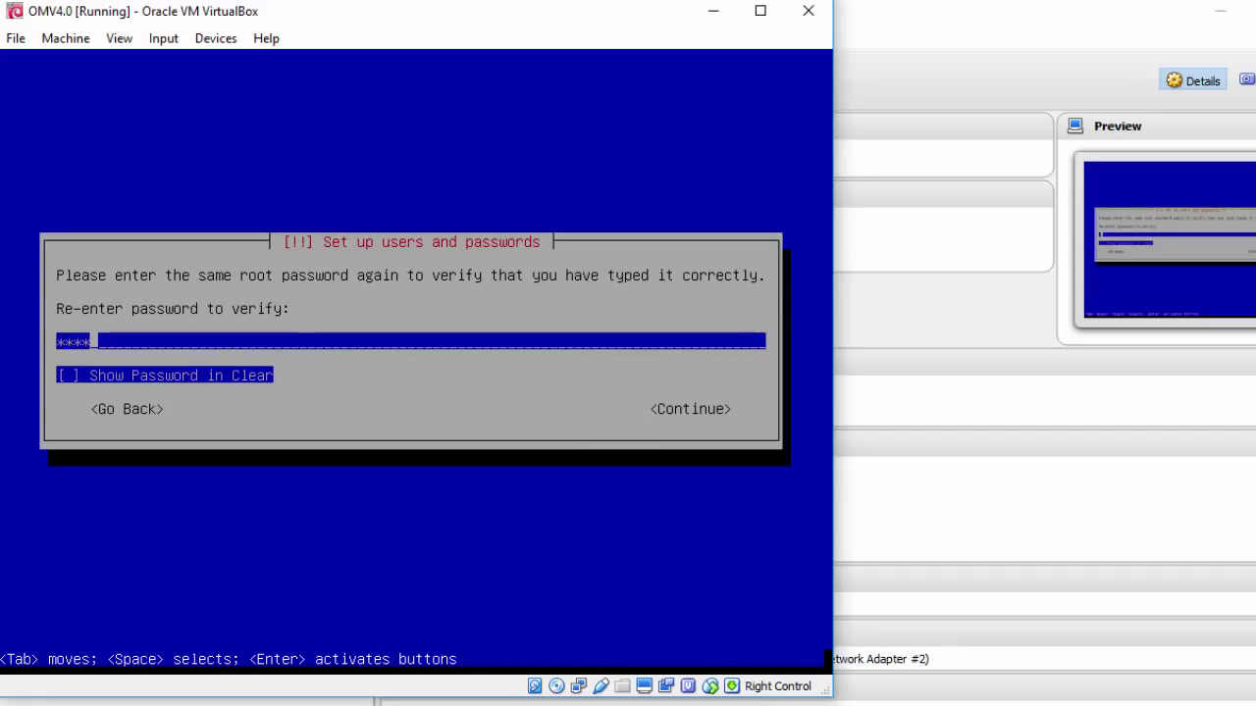
pyautogui.press('Tab')
pyautogui.press('Tab')
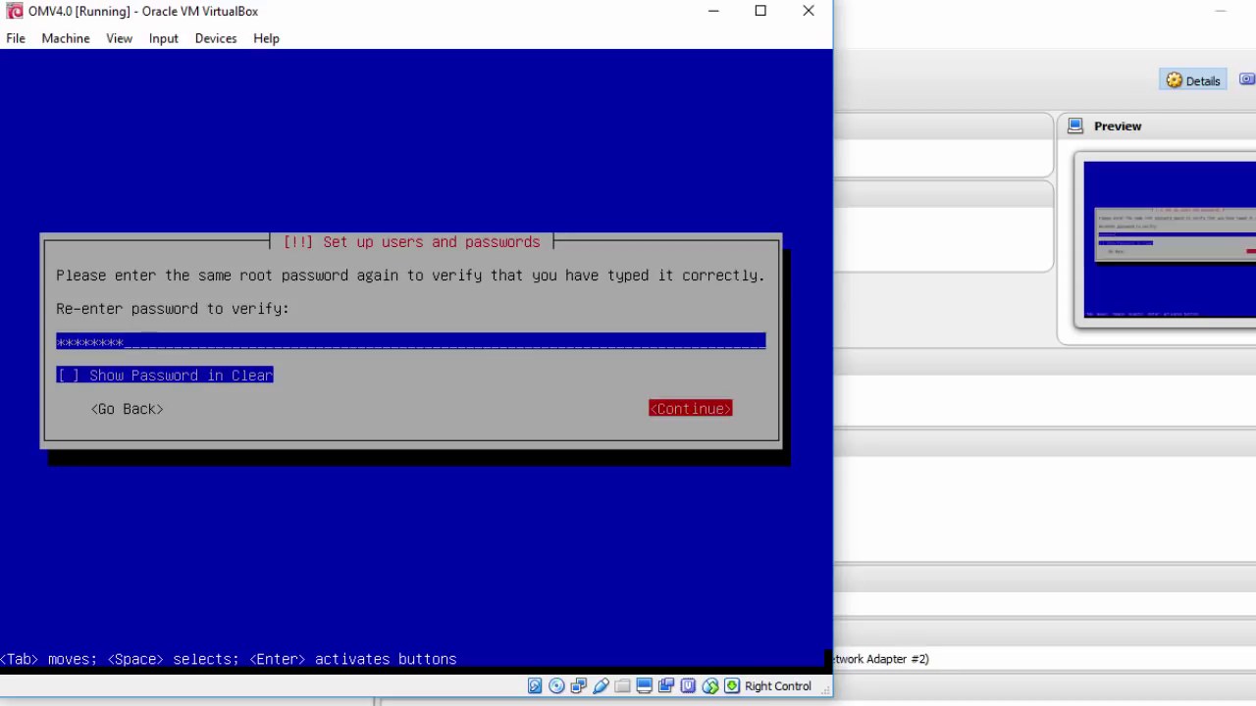
pyautogui.press('Return')
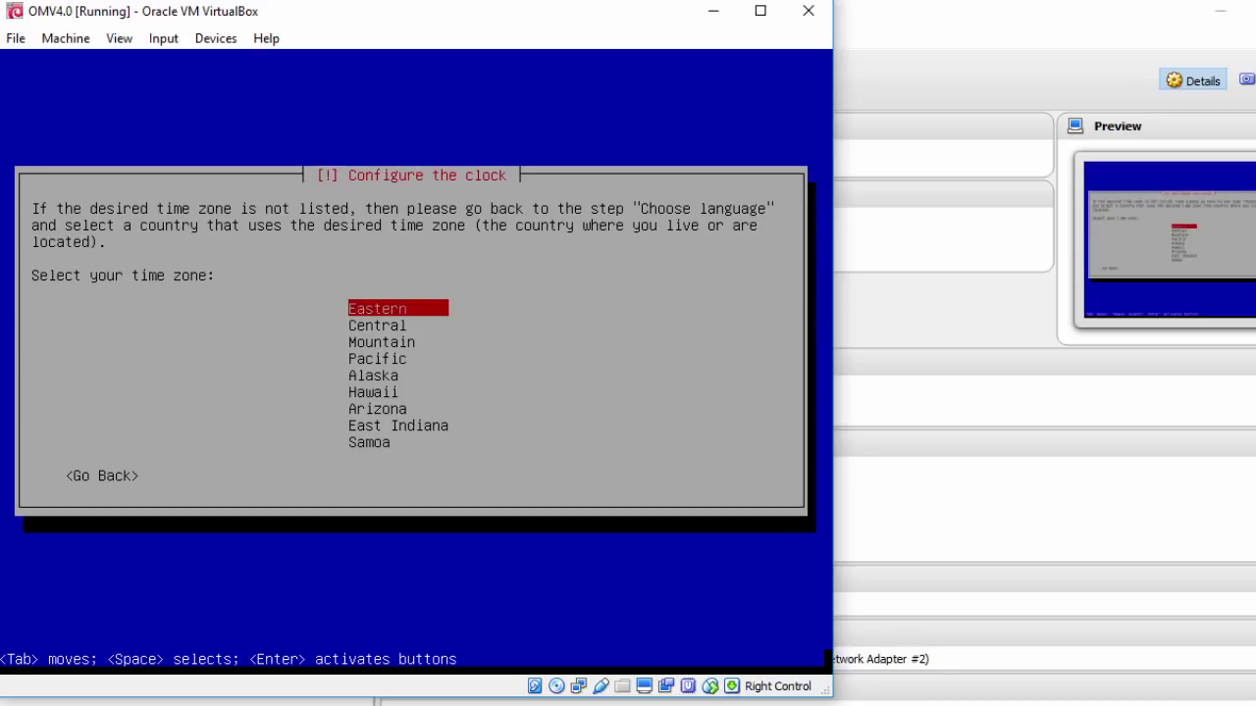
pyautogui.press('Down')
pyautogui.press('Down')
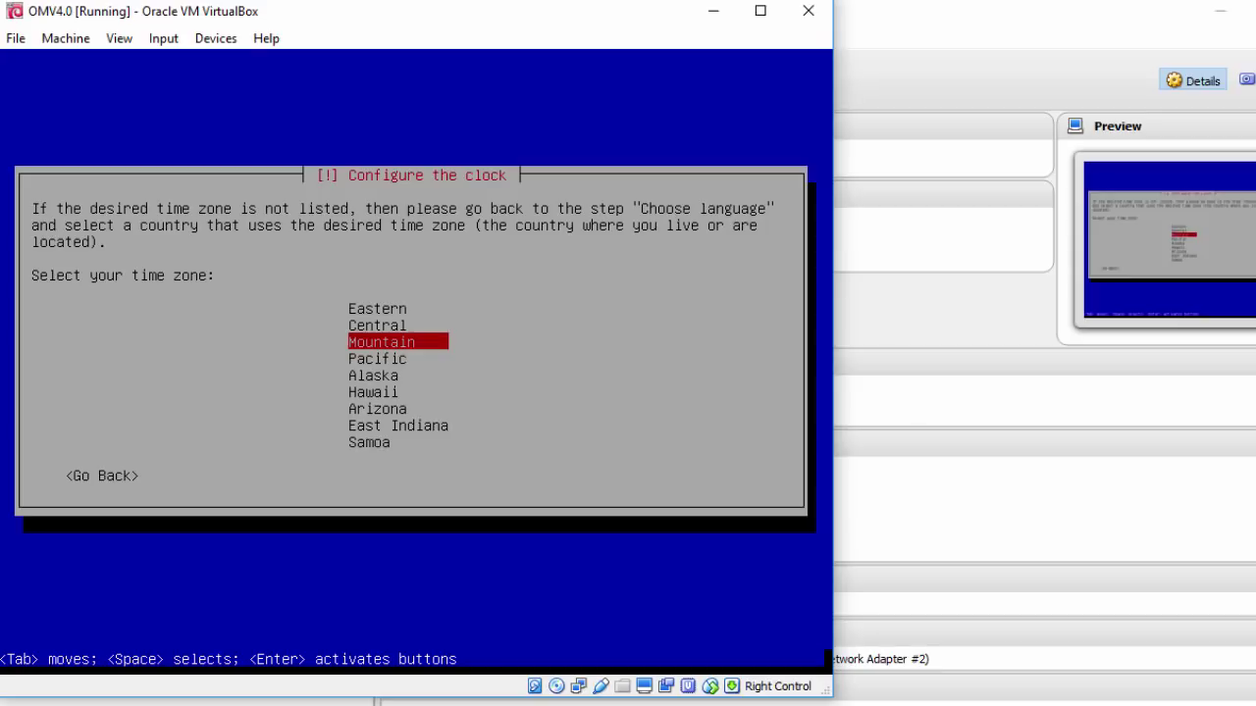
pyautogui.press('Return')
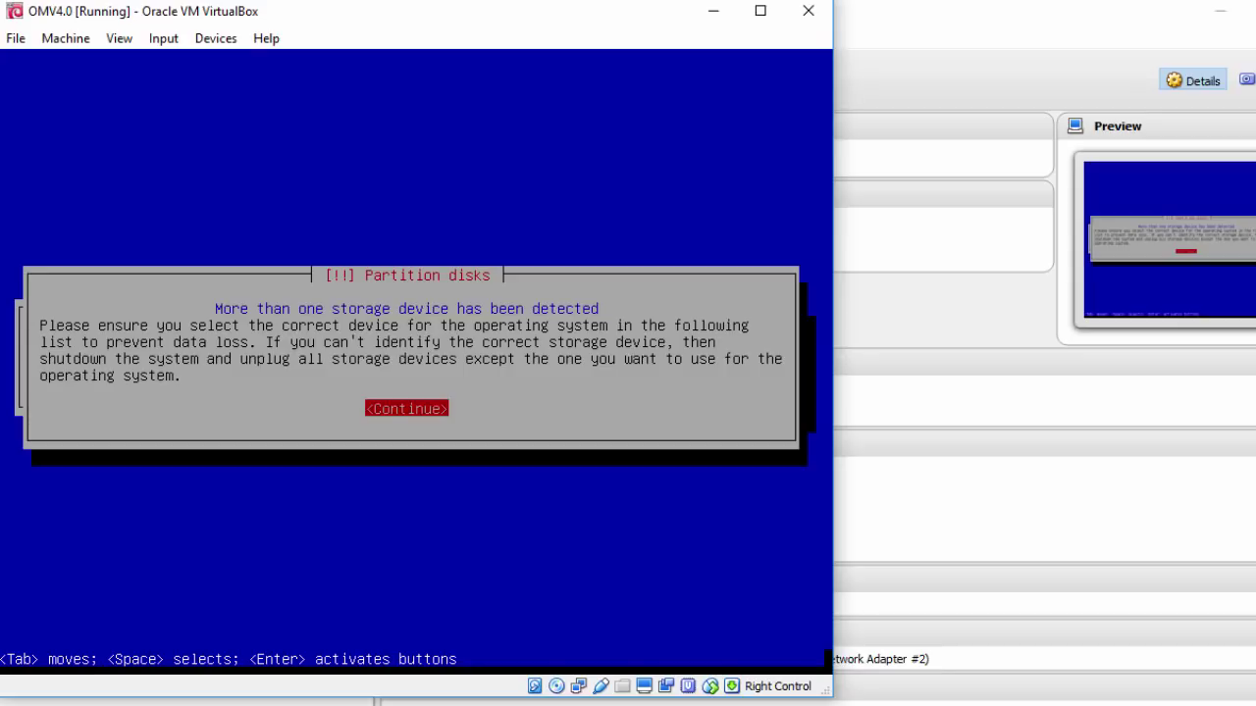
# Acknowledge the multiple-storage warning and select the 27.5 GB SCSI1 (sda) disk
pyautogui.press('Return')
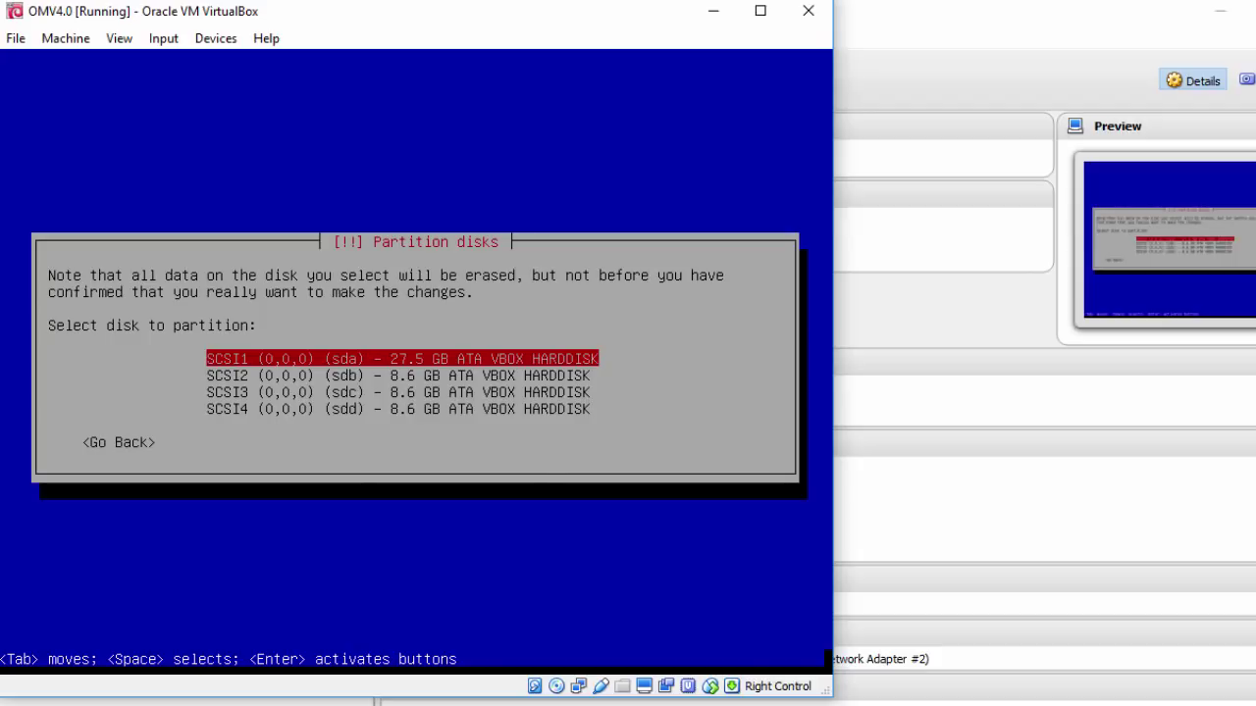
pyautogui.press('Return')
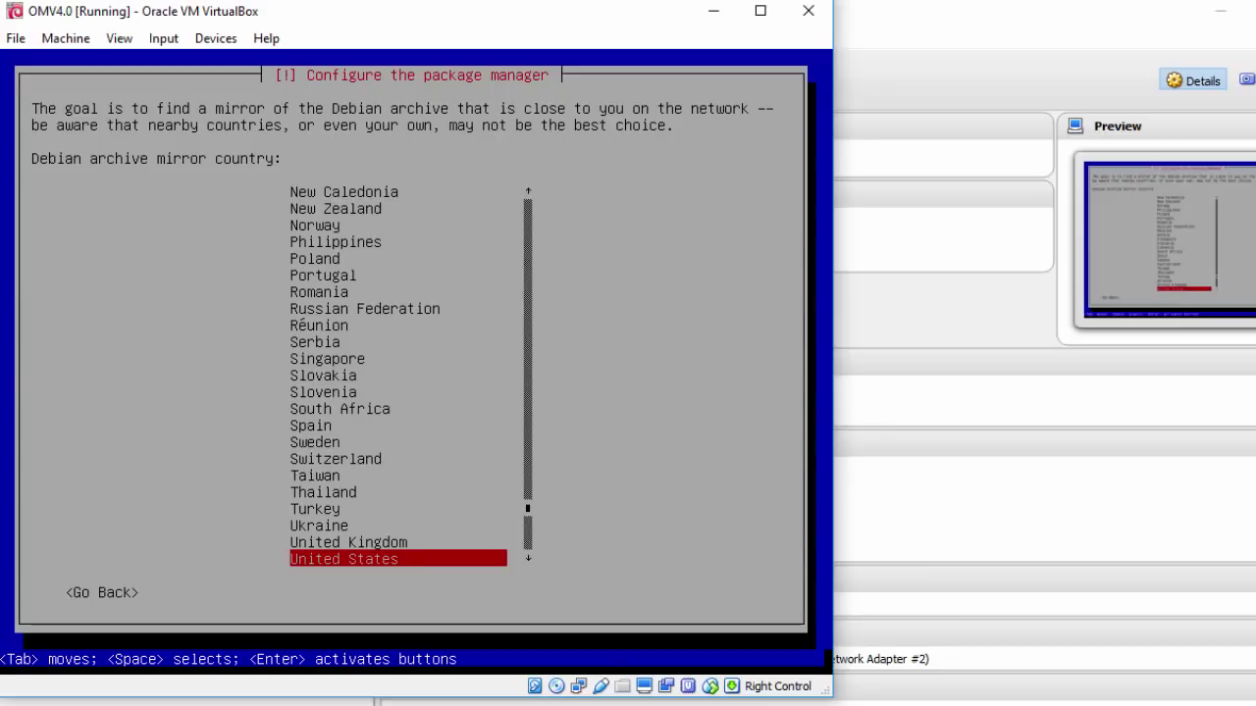
# Use the United States mirror debian.csail.mit.edu and continue with no HTTP proxy
pyautogui.press('Return')
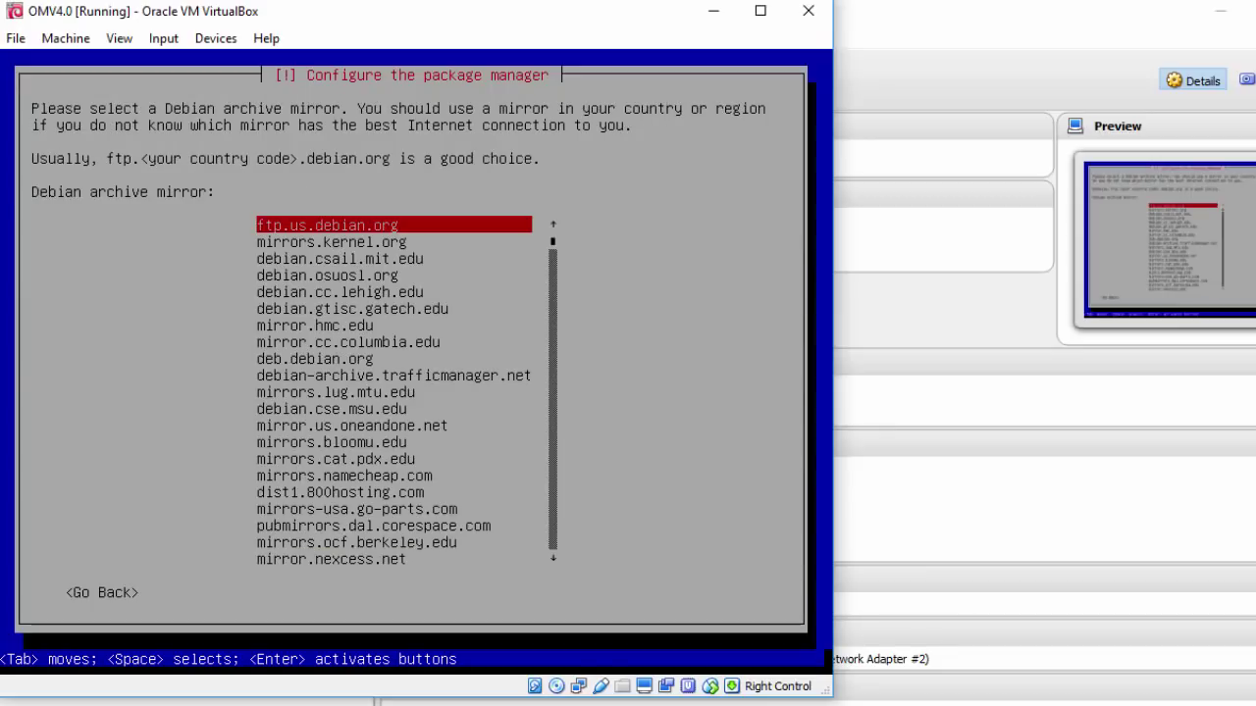
pyautogui.press('Down')
pyautogui.press('Down')
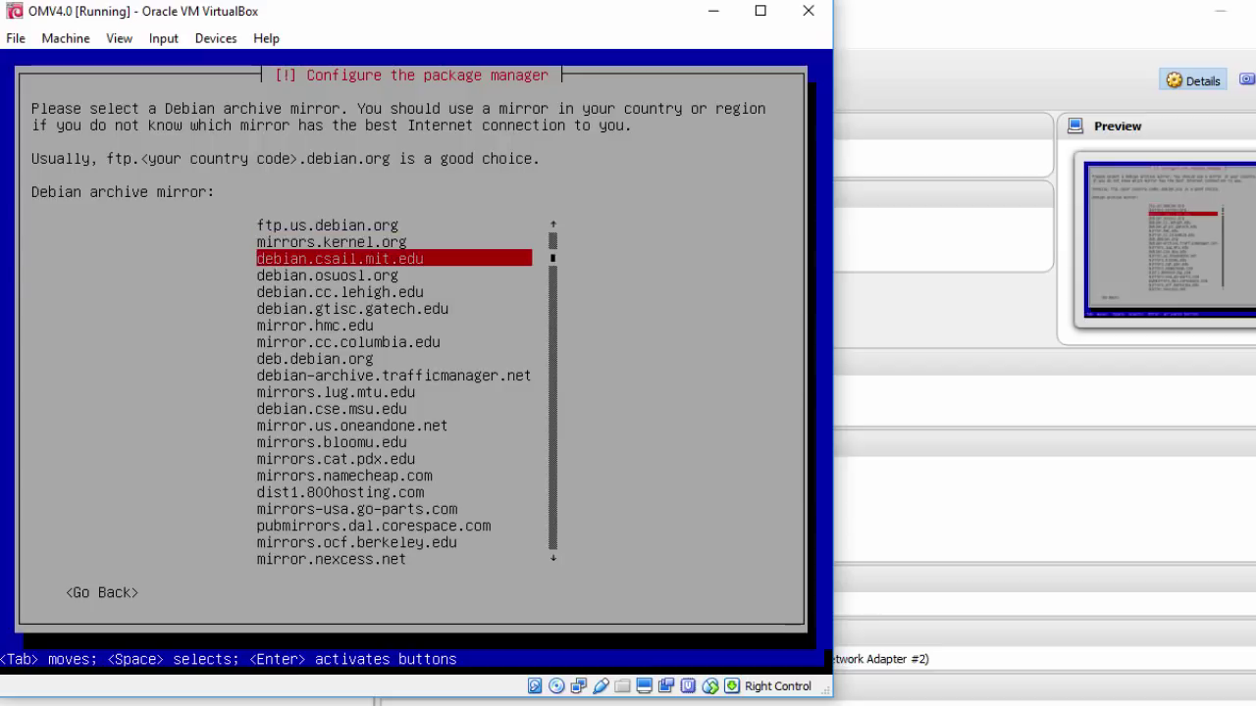
pyautogui.press('Return')
pyautogui.press('Tab')
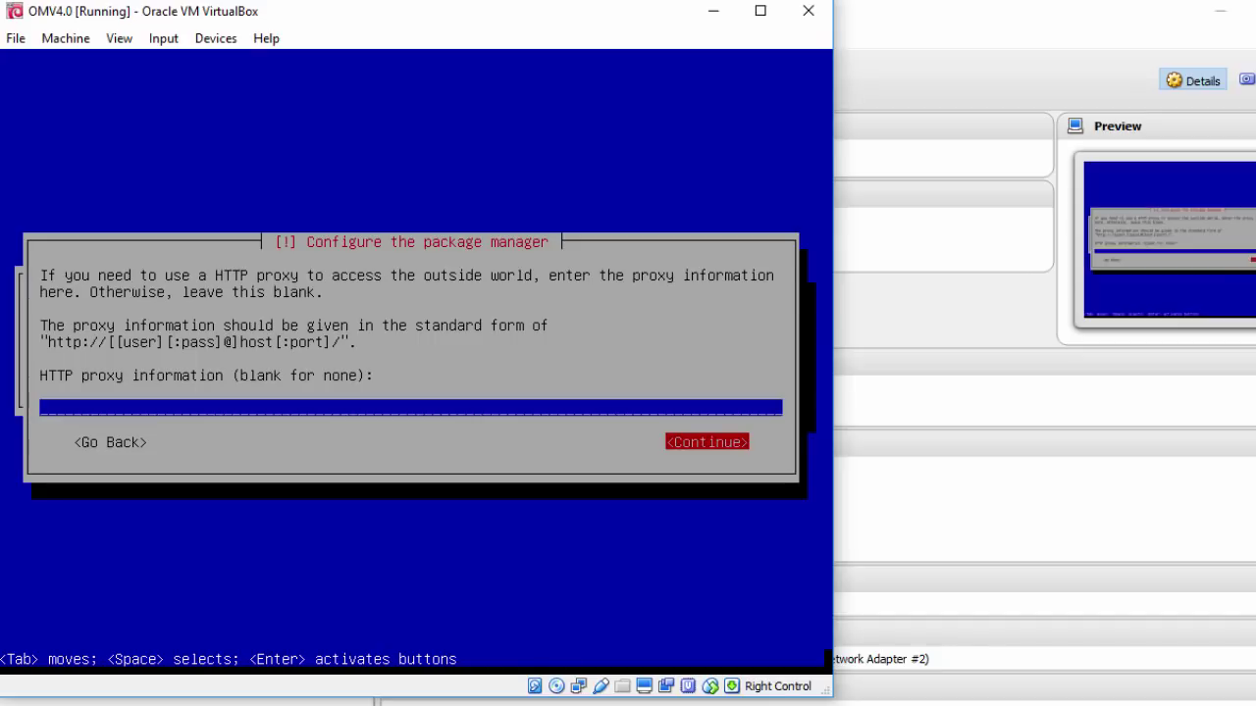
pyautogui.press('Return')
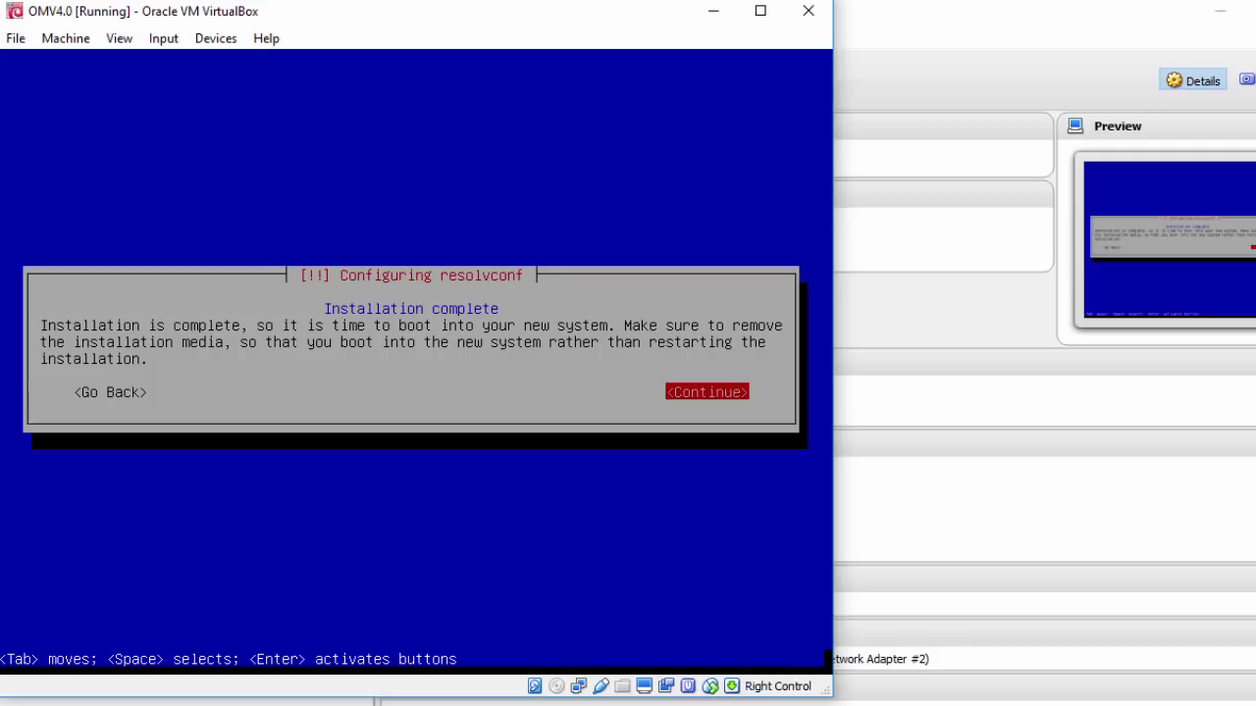
# Finish the installation, boot the Debian GNU/Linux GRUB entry, and dismiss the mouse integration notice
pyautogui.press('Return')
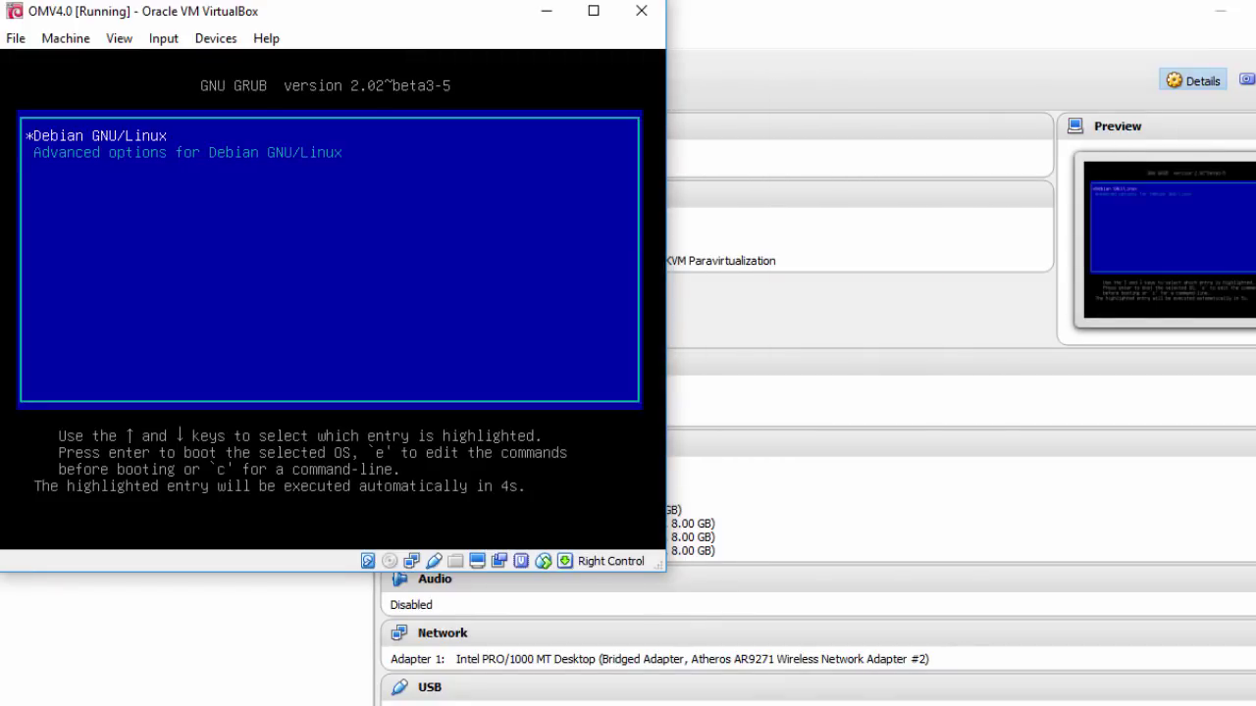
pyautogui.press('Return')
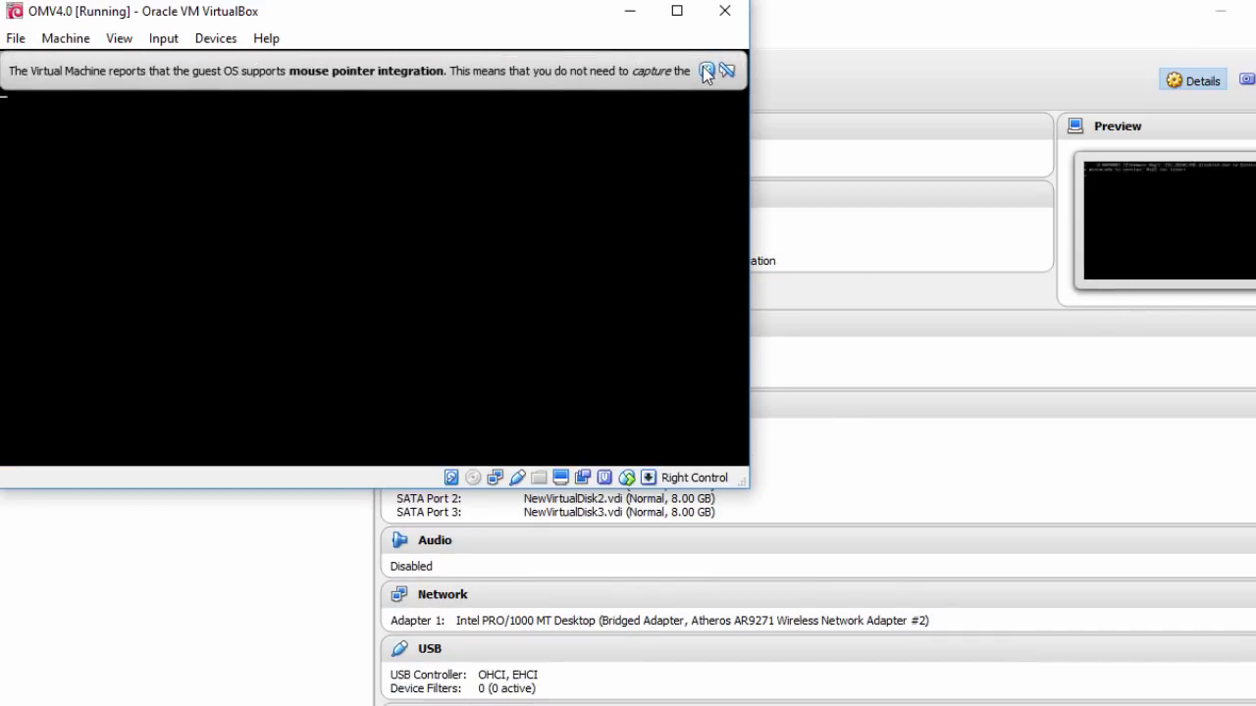
pyautogui.click(705, 68)
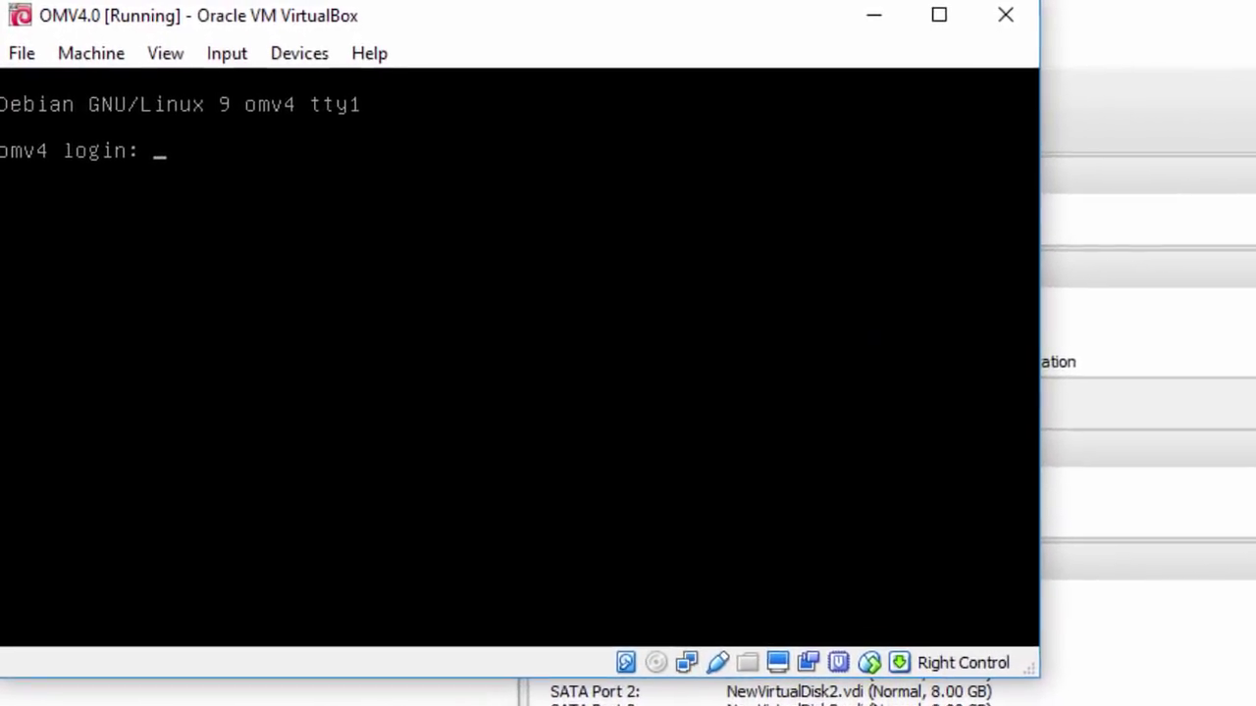
# Log in as root with the root password and run hostname, which reports omv4
pyautogui.write('root')
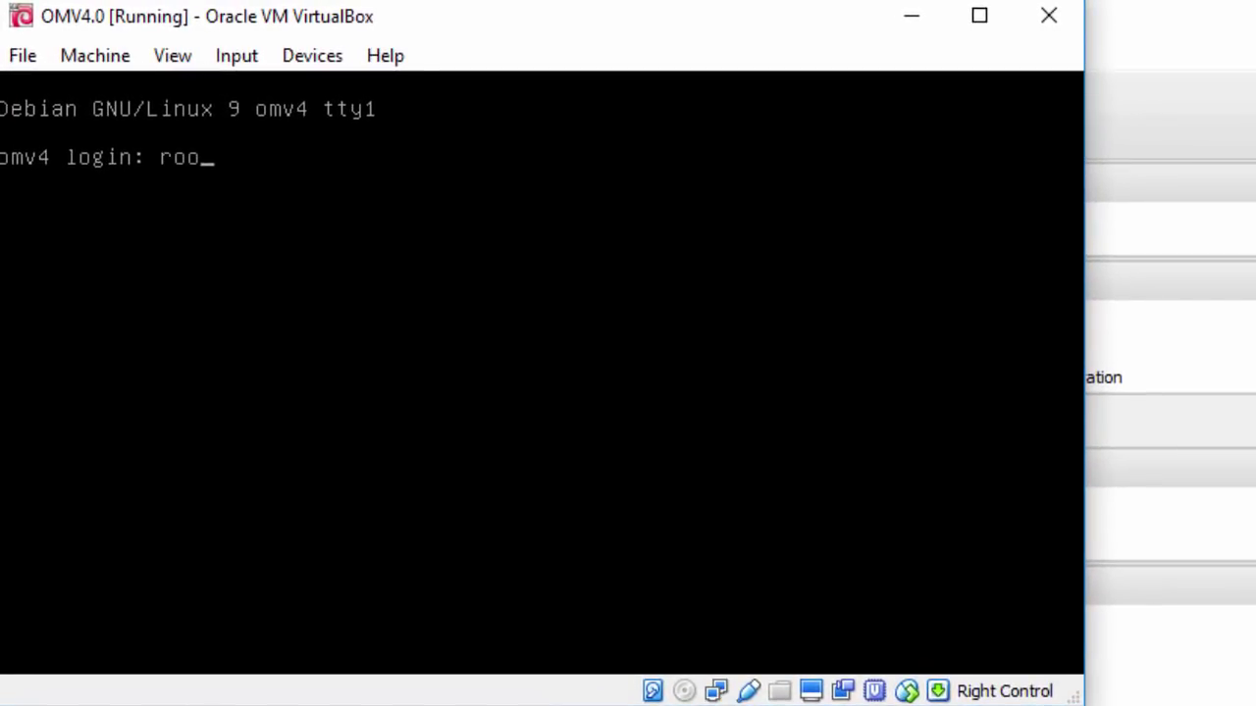
pyautogui.press('Return')
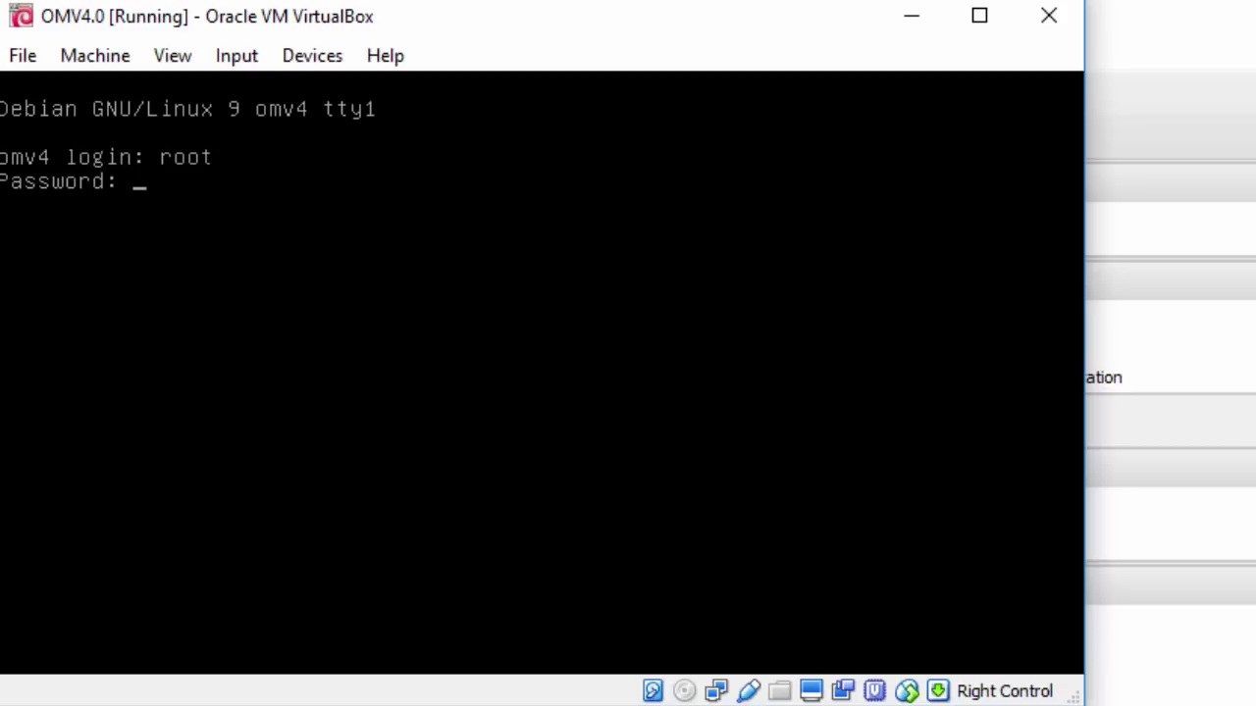
pyautogui.press('Return')
pyautogui.press('Return')
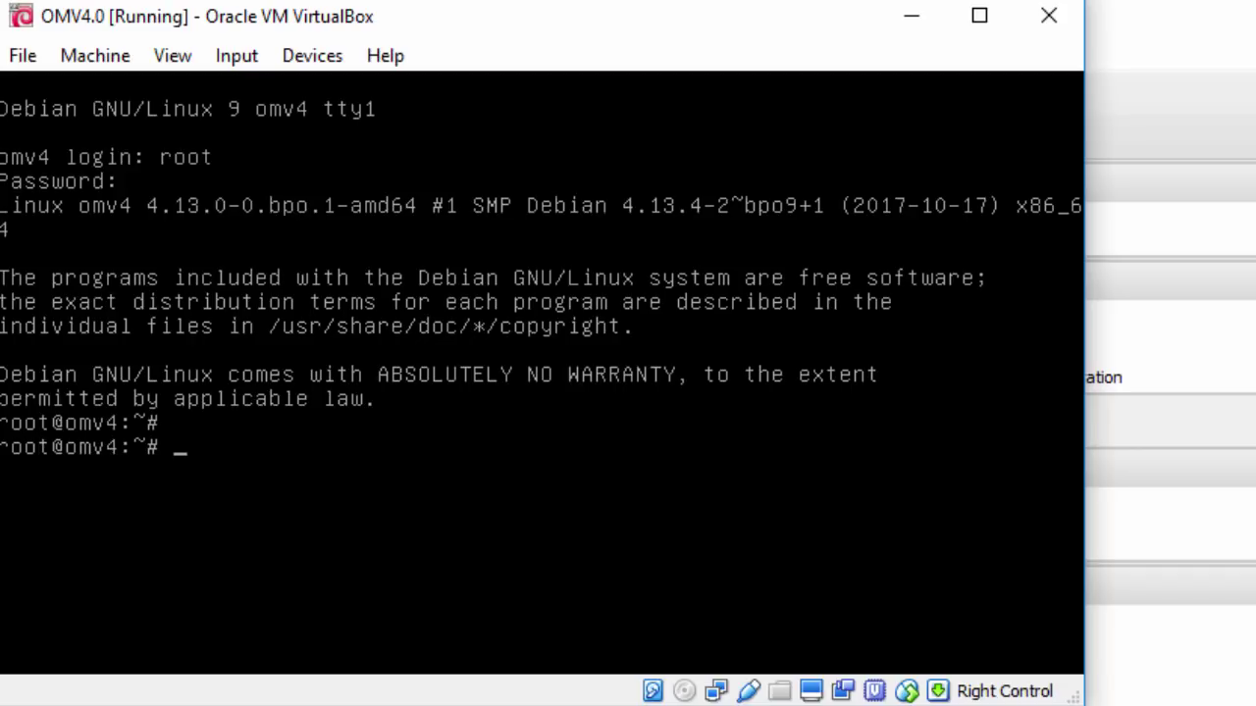
pyautogui.write('hostname')
pyautogui.press('Return')
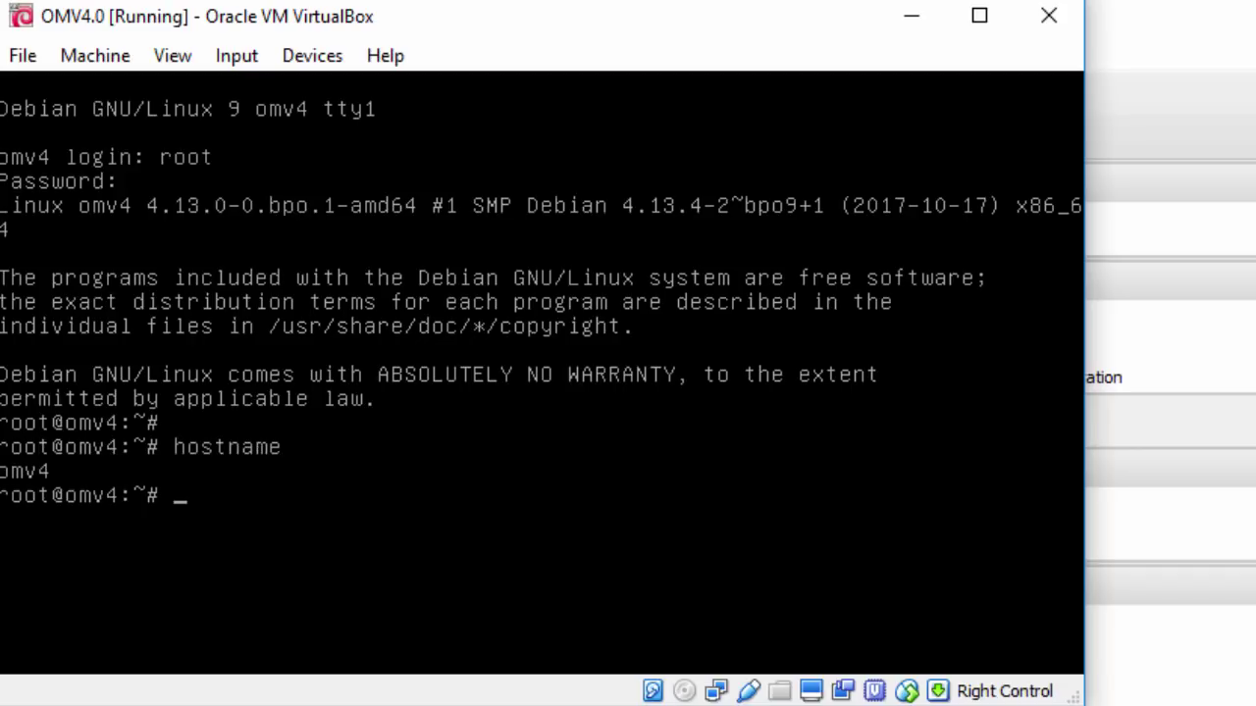
# Show the hostnamectl details and the Debian version 9.1, then type omv-firstaid
pyautogui.press('Return')
pyautogui.write('hostname')
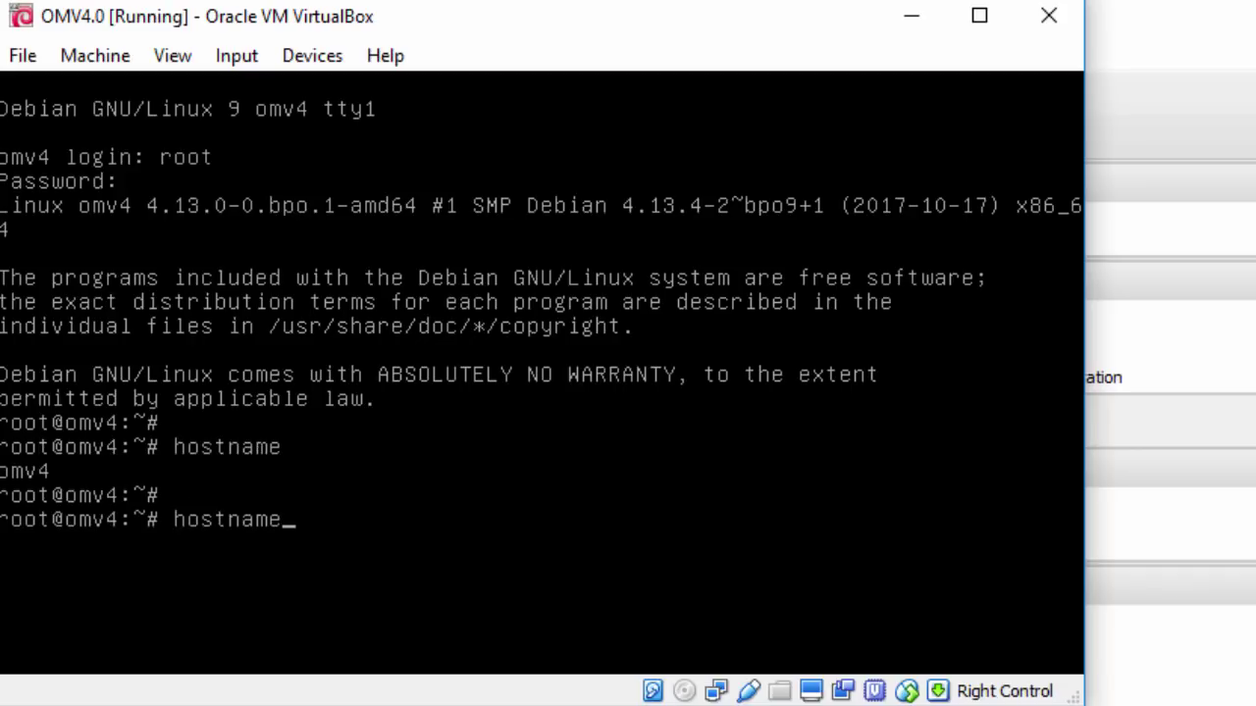
pyautogui.write('ctl')
pyautogui.press('Return')
pyautogui.press('Return')
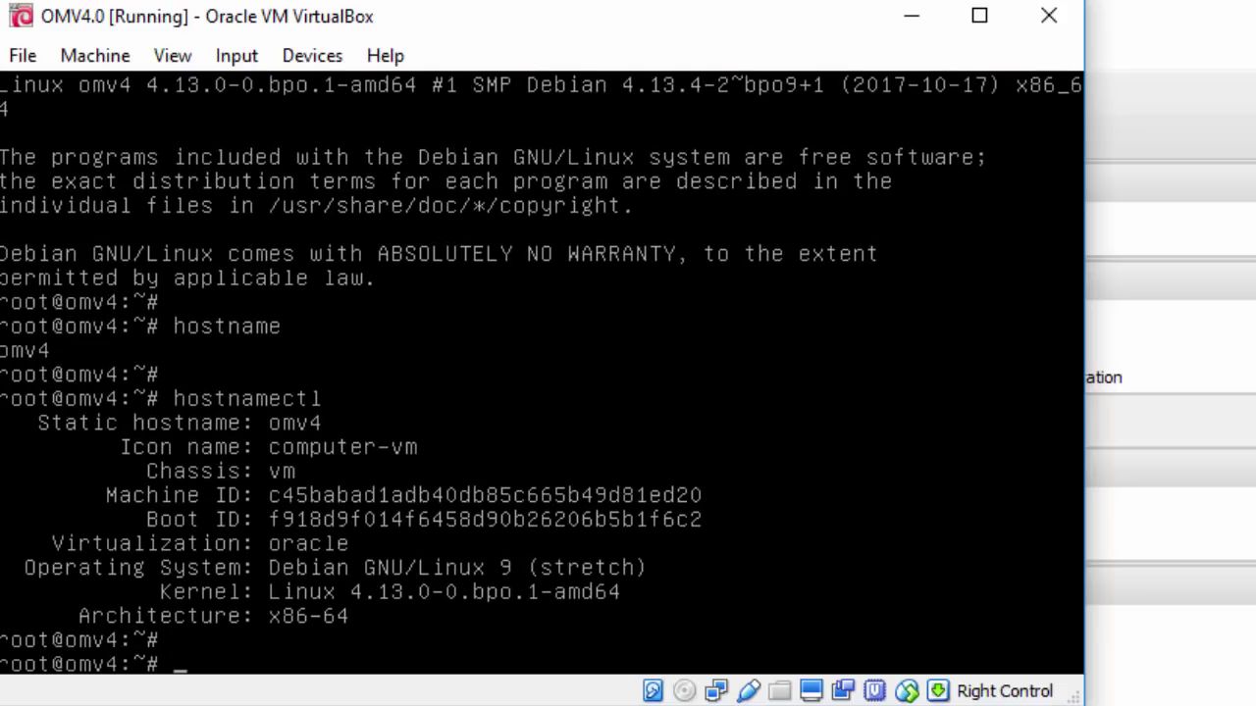
pyautogui.write('cat /etc/debia')
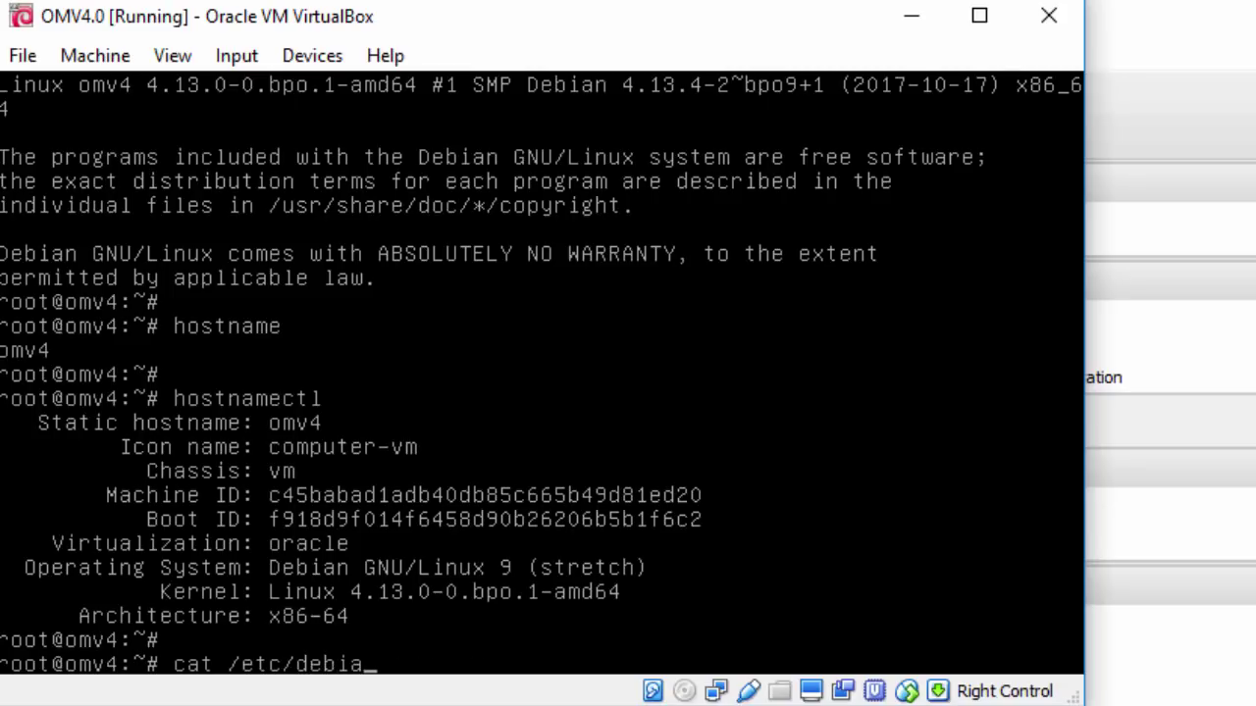
pyautogui.press('Tab')
pyautogui.press('Return')
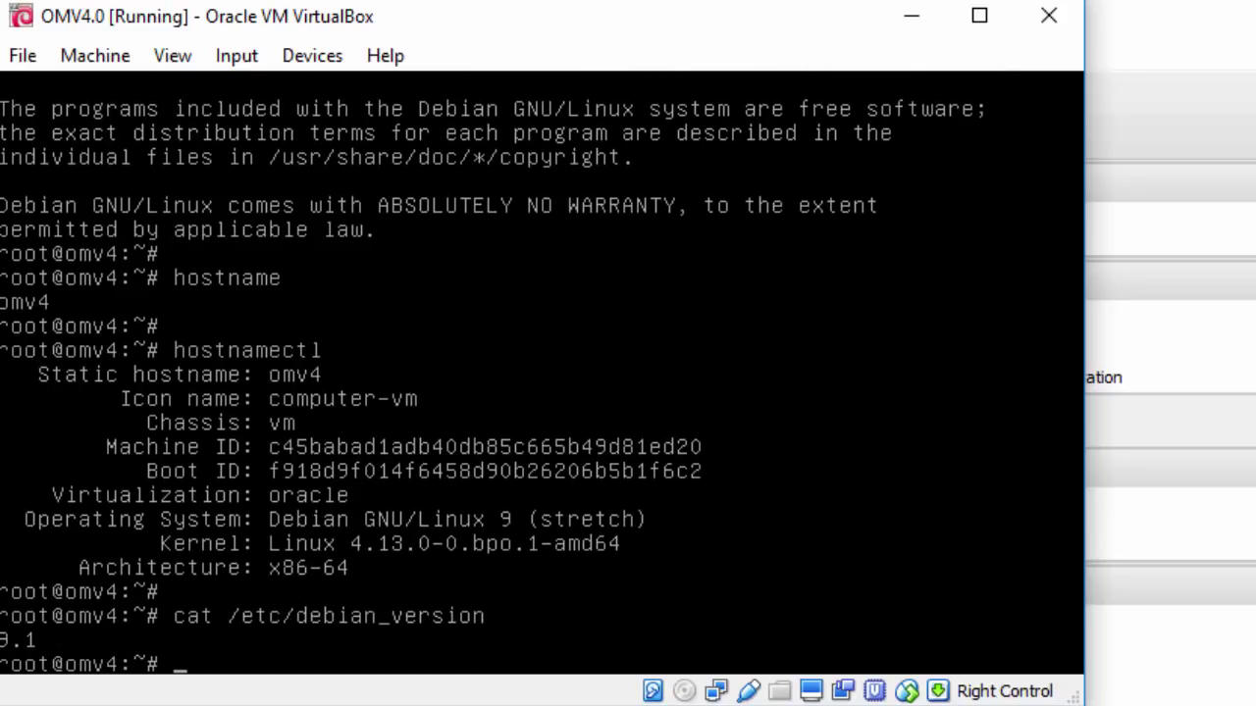
pyautogui.press('Return')
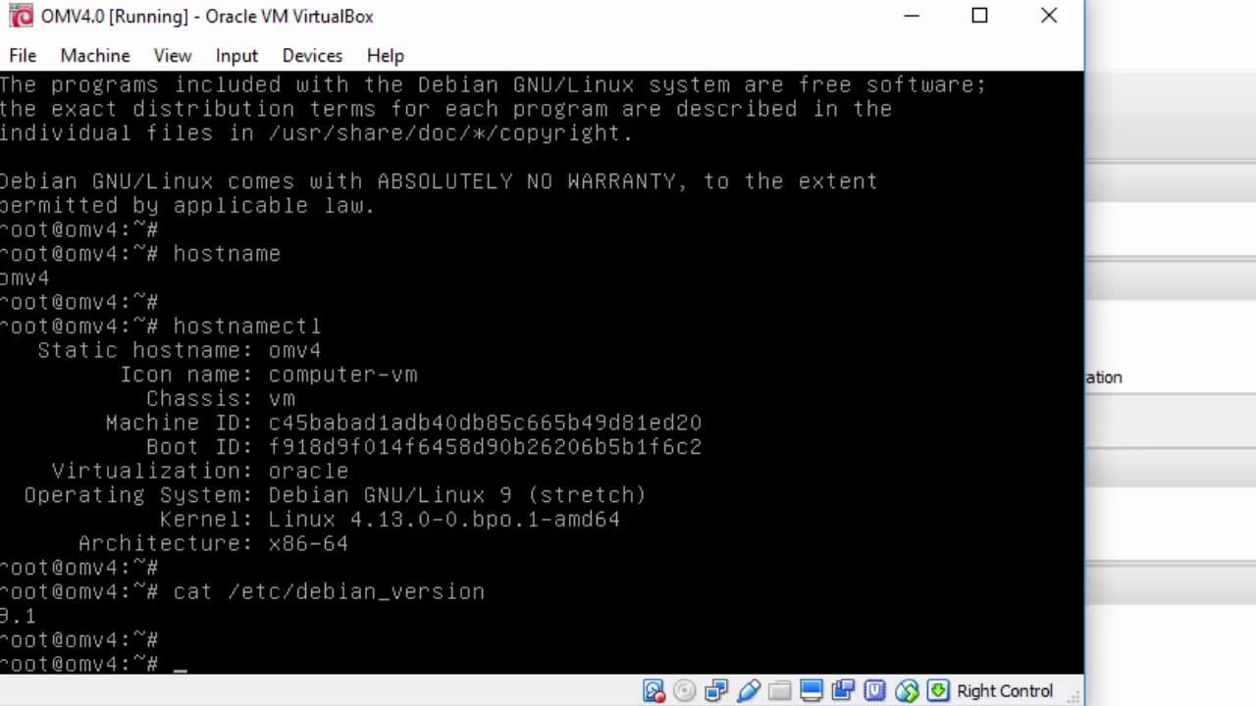
pyautogui.write('omv-fi')
pyautogui.press('Tab')
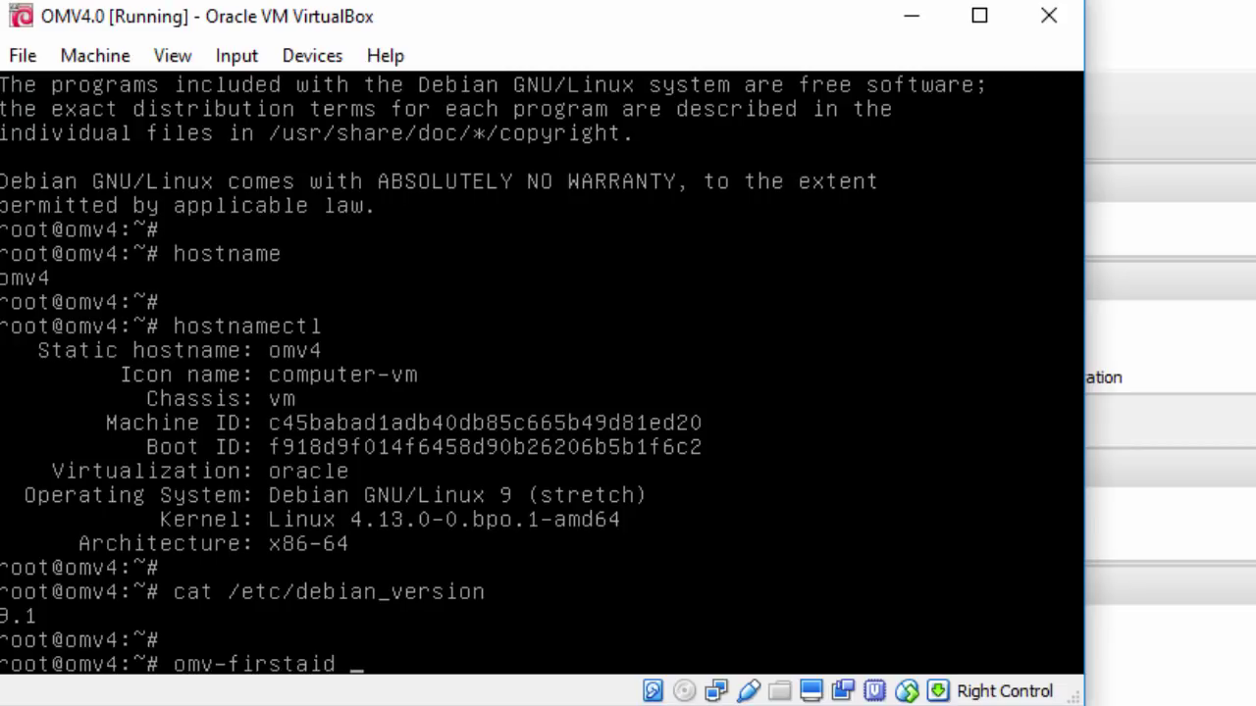
# In omv-firstaid, configure the enp0s3 interface and decline DHCPv4 for a static address
pyautogui.press('Return')
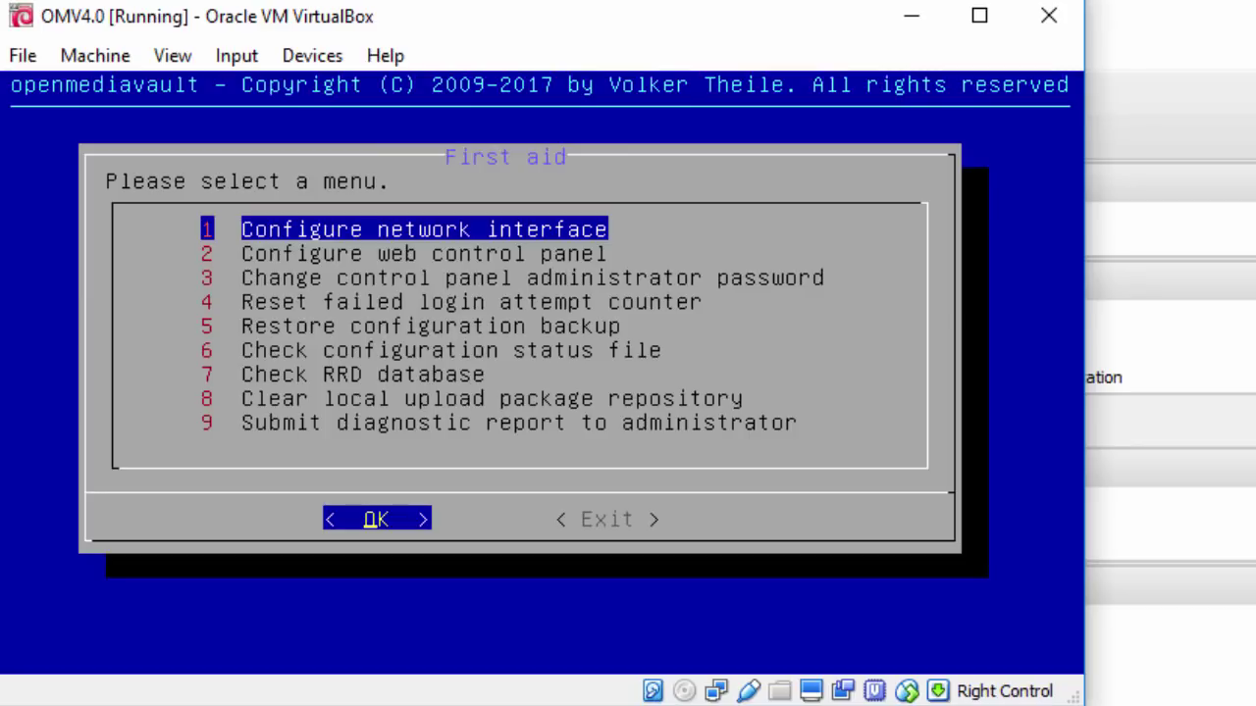
pyautogui.press('Return')
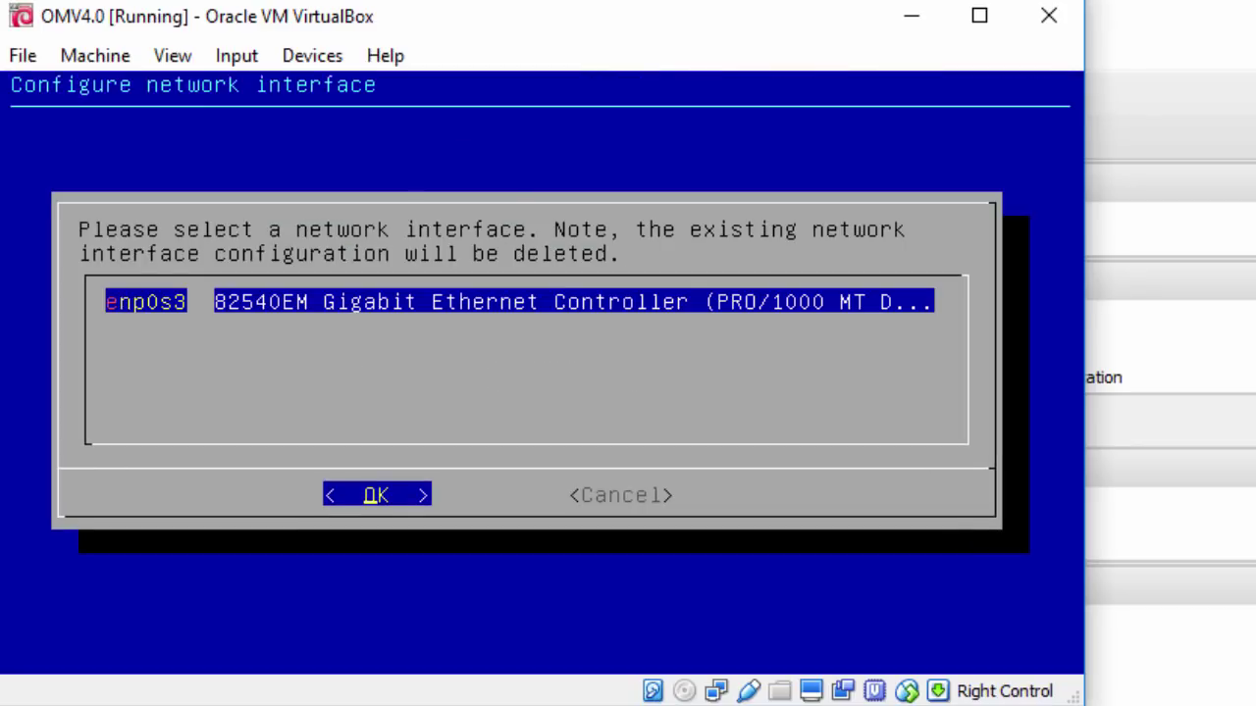
pyautogui.press('Return')
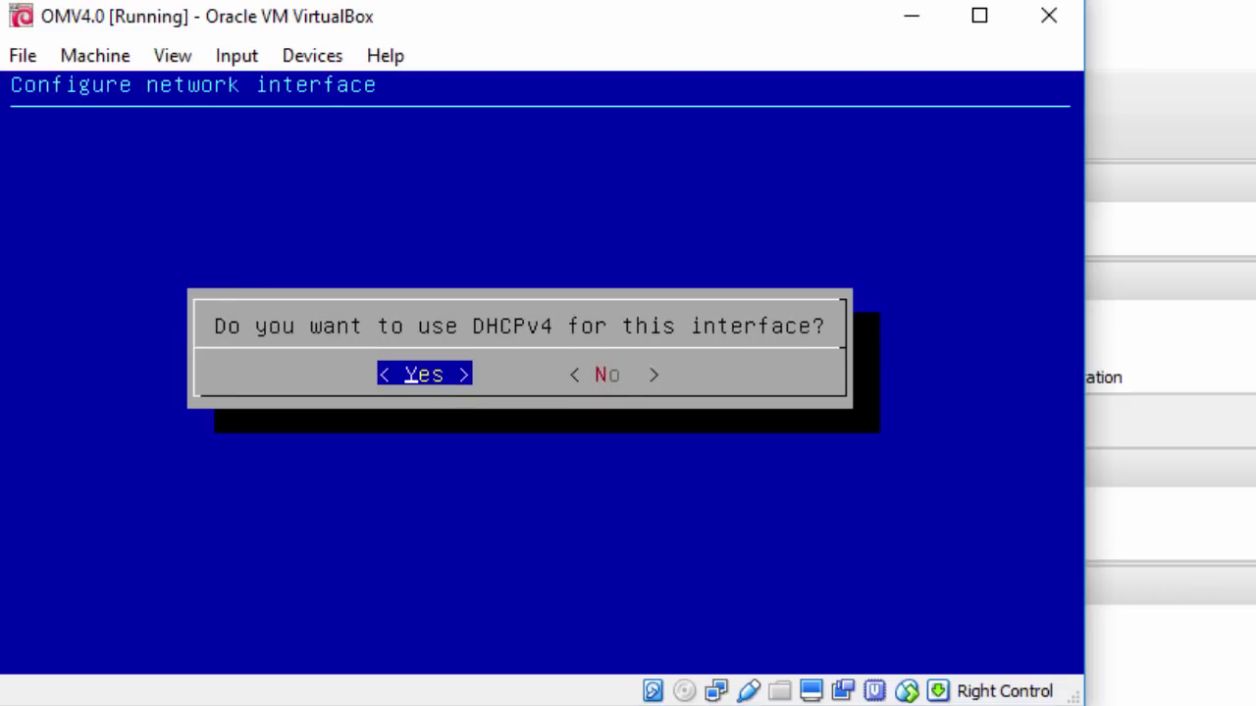
pyautogui.press('Right')
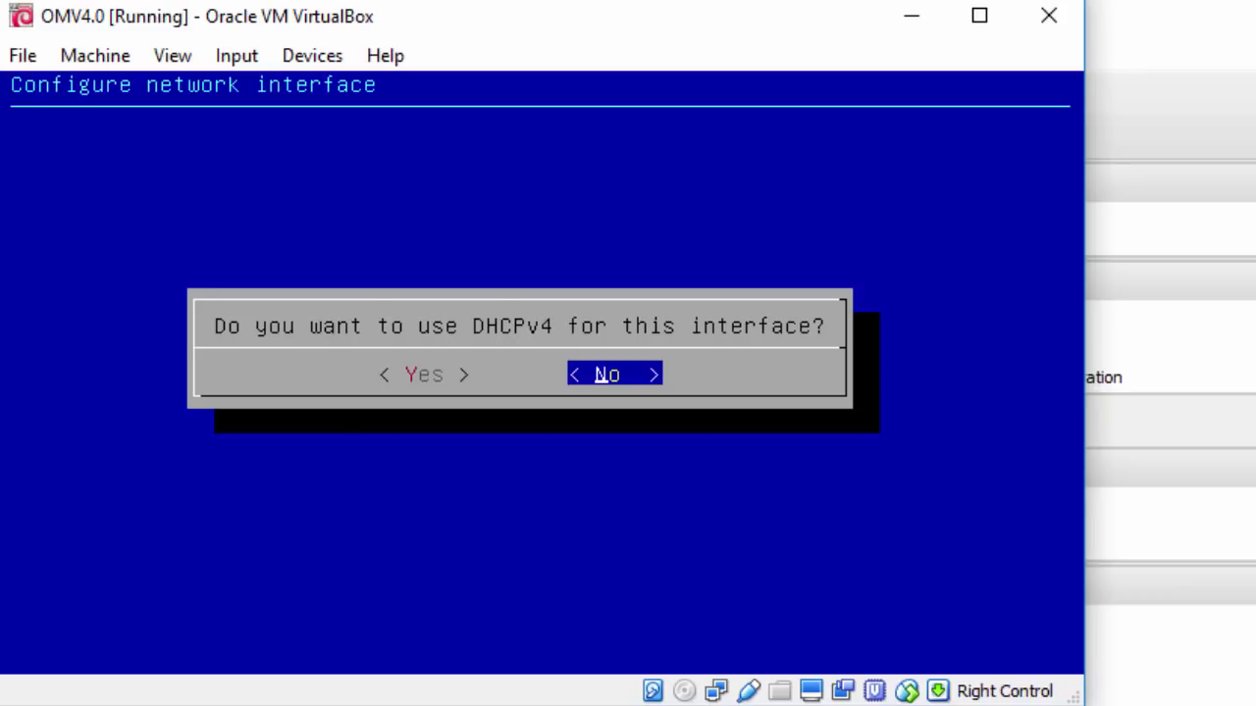
pyautogui.press('Return')
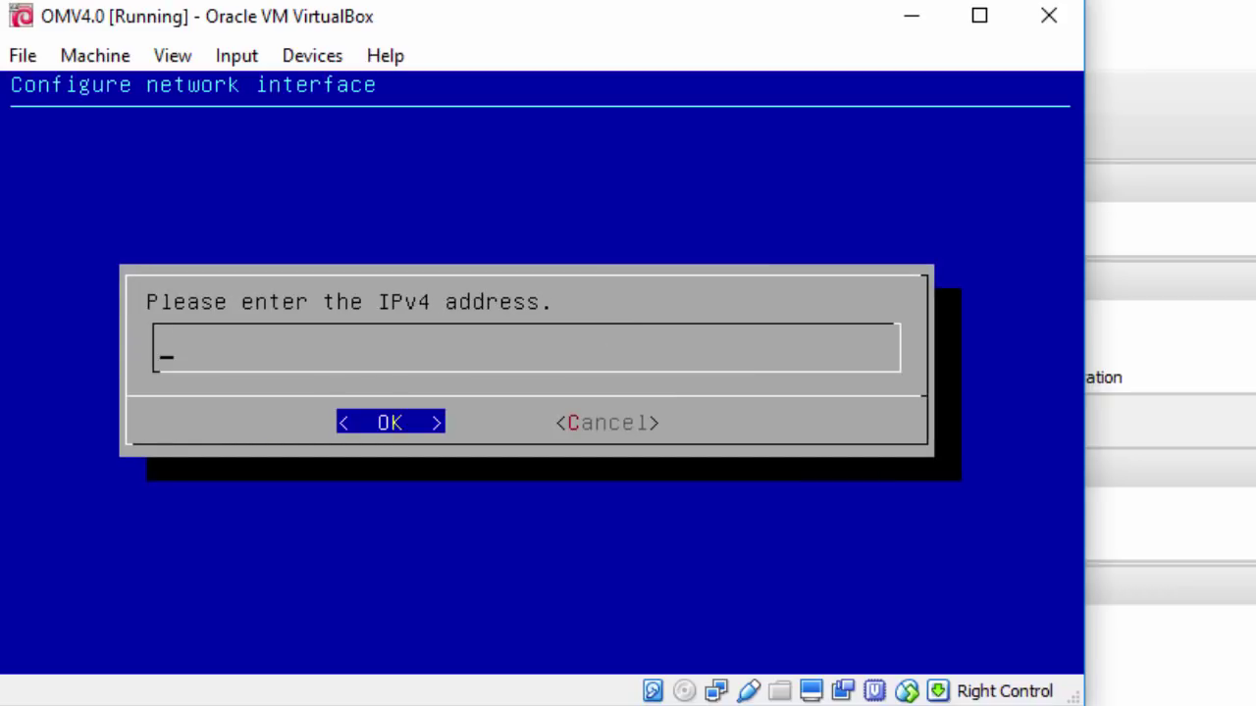
# Set IPv4 address 192.168.0.100, netmask 255.255.255.0 and gateway 192.168.0.1
pyautogui.write('192.168.0.')
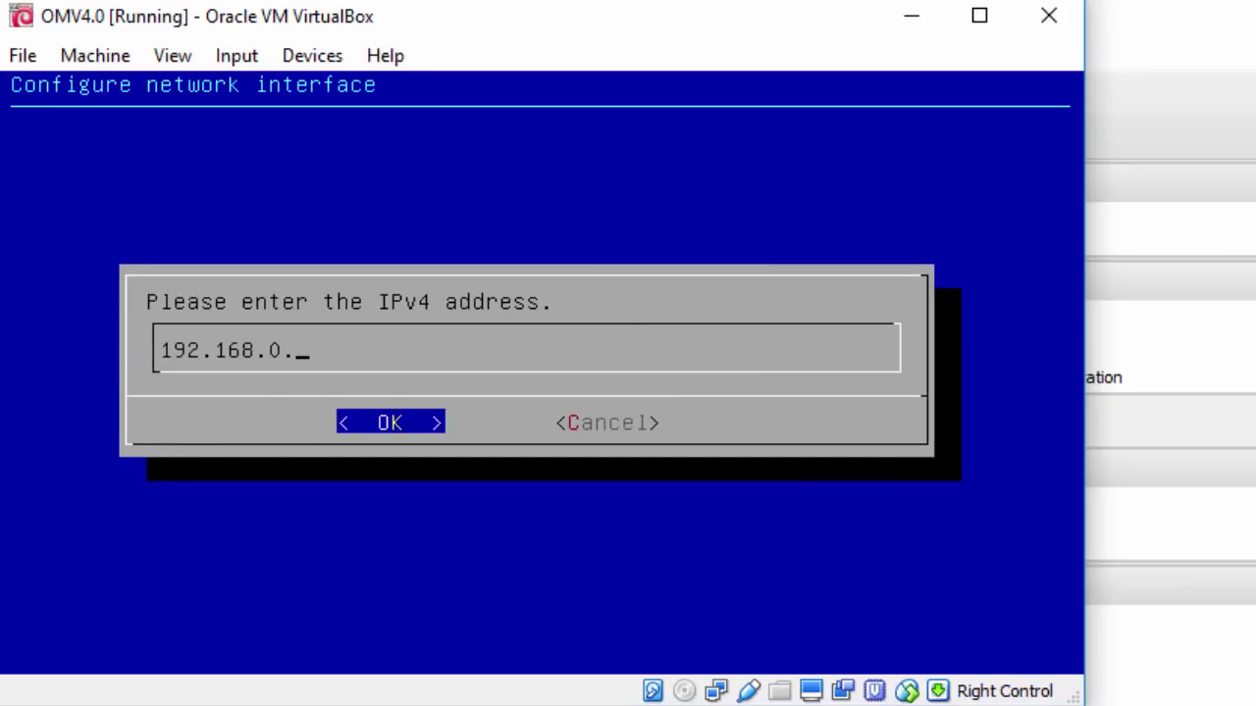
pyautogui.write('100')
pyautogui.press('Return')
pyautogui.write('25')
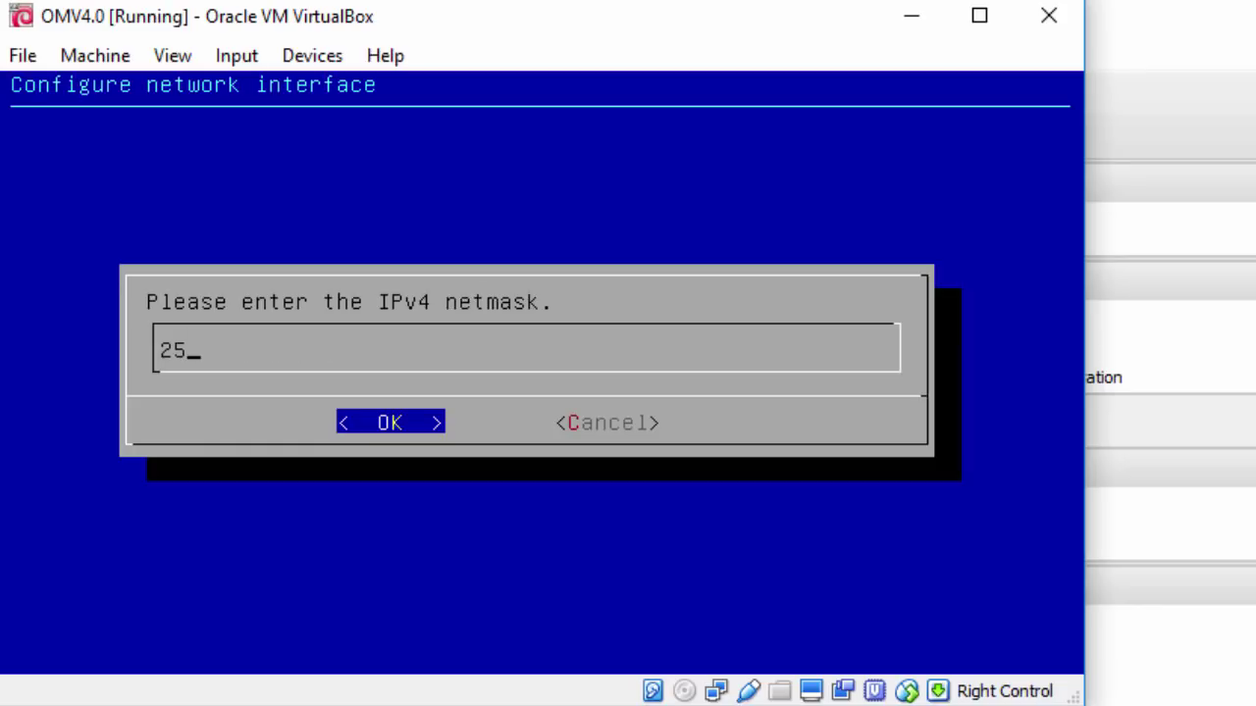
pyautogui.write('5.255.255.0')
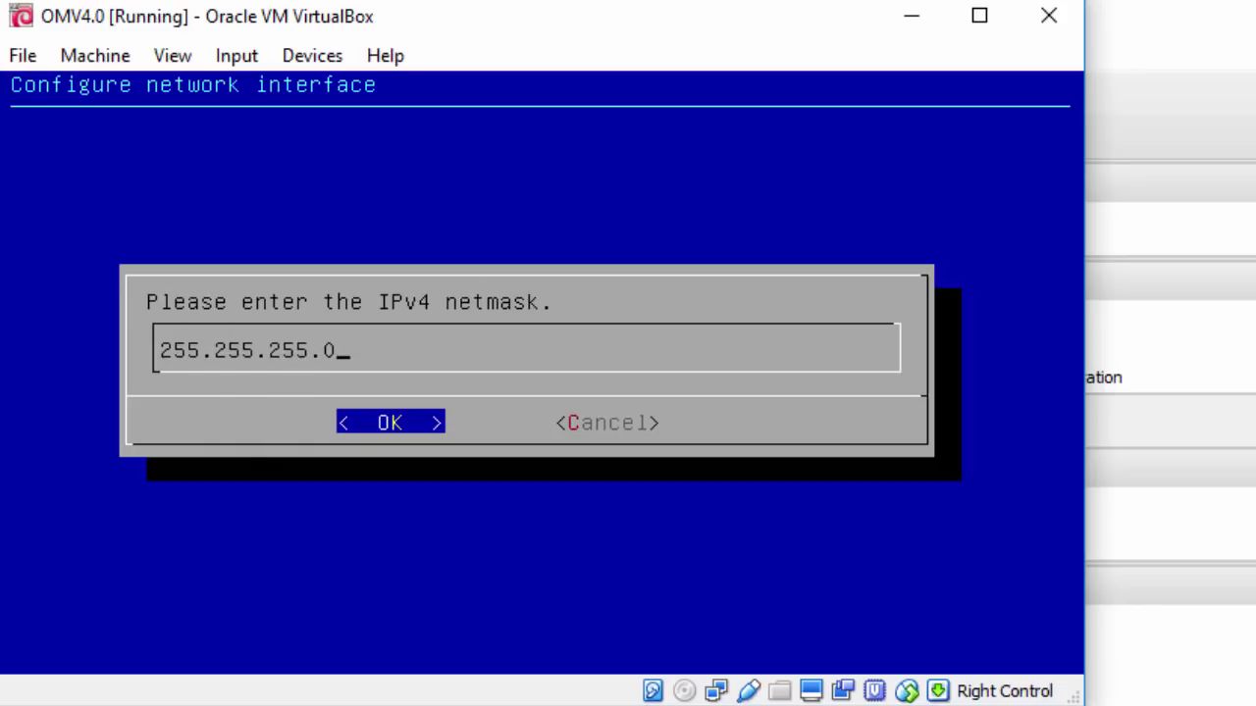
pyautogui.press('Return')
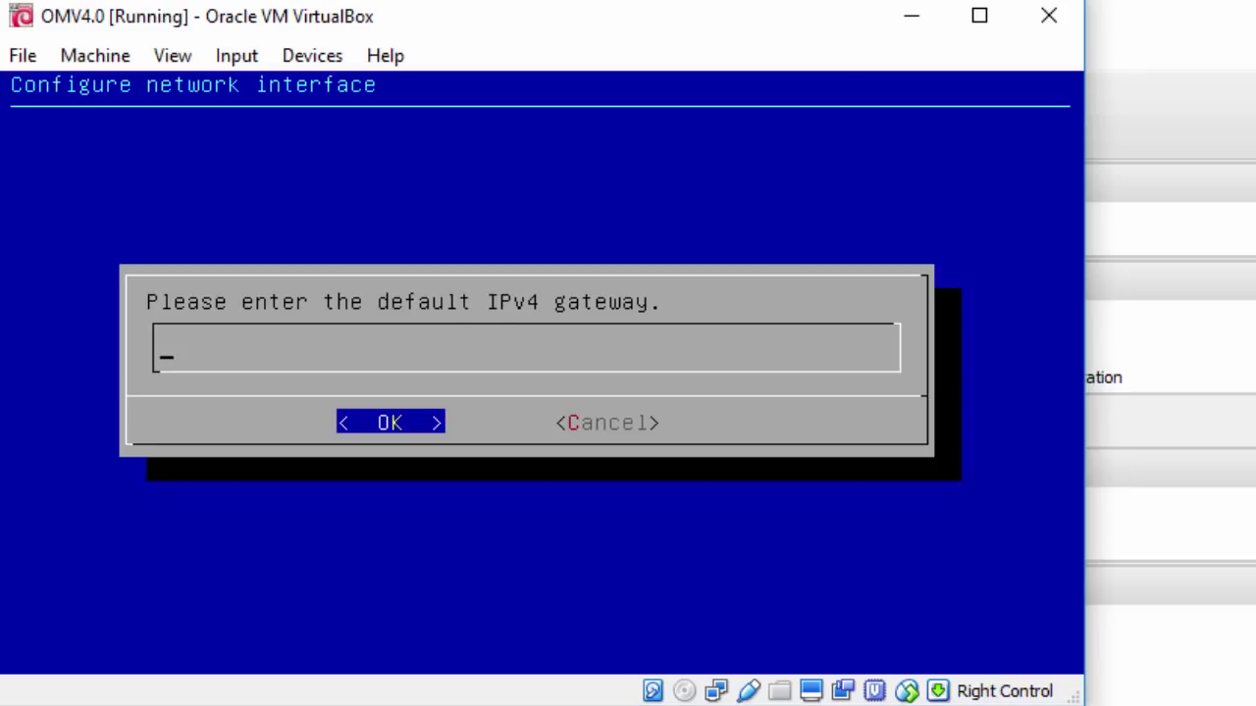
pyautogui.write('192.168')
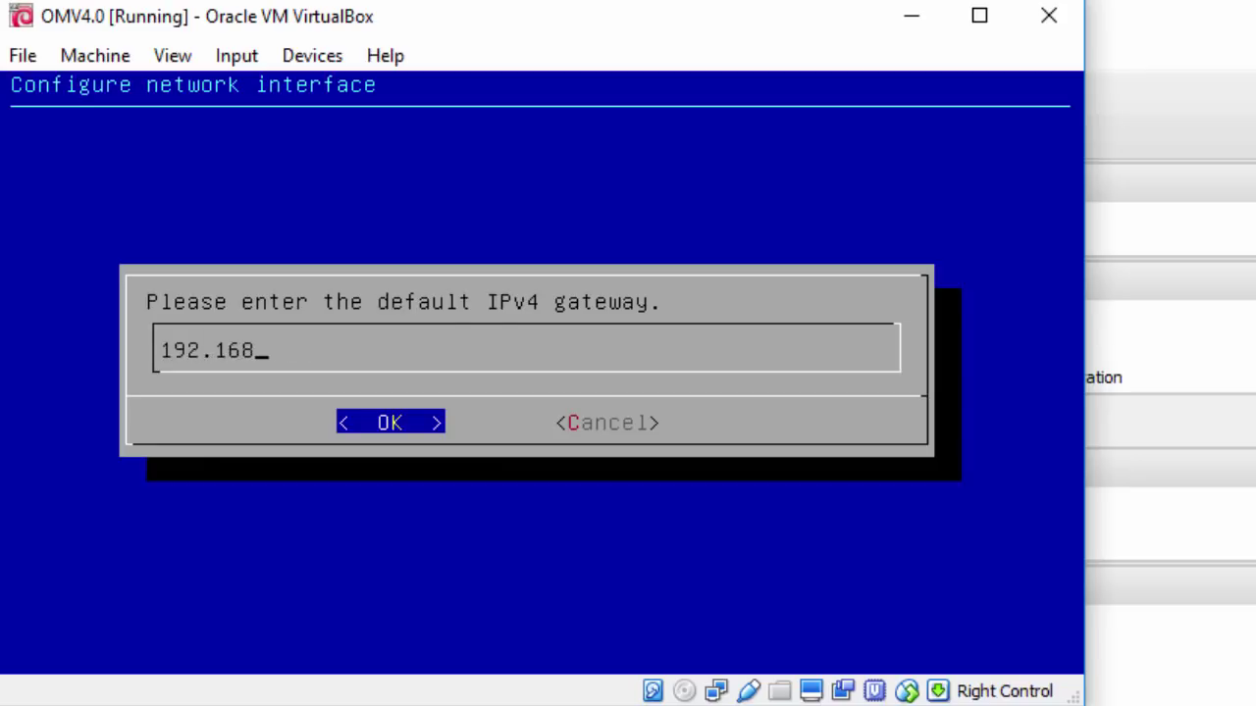
pyautogui.write('.0.1')
pyautogui.press('Return')
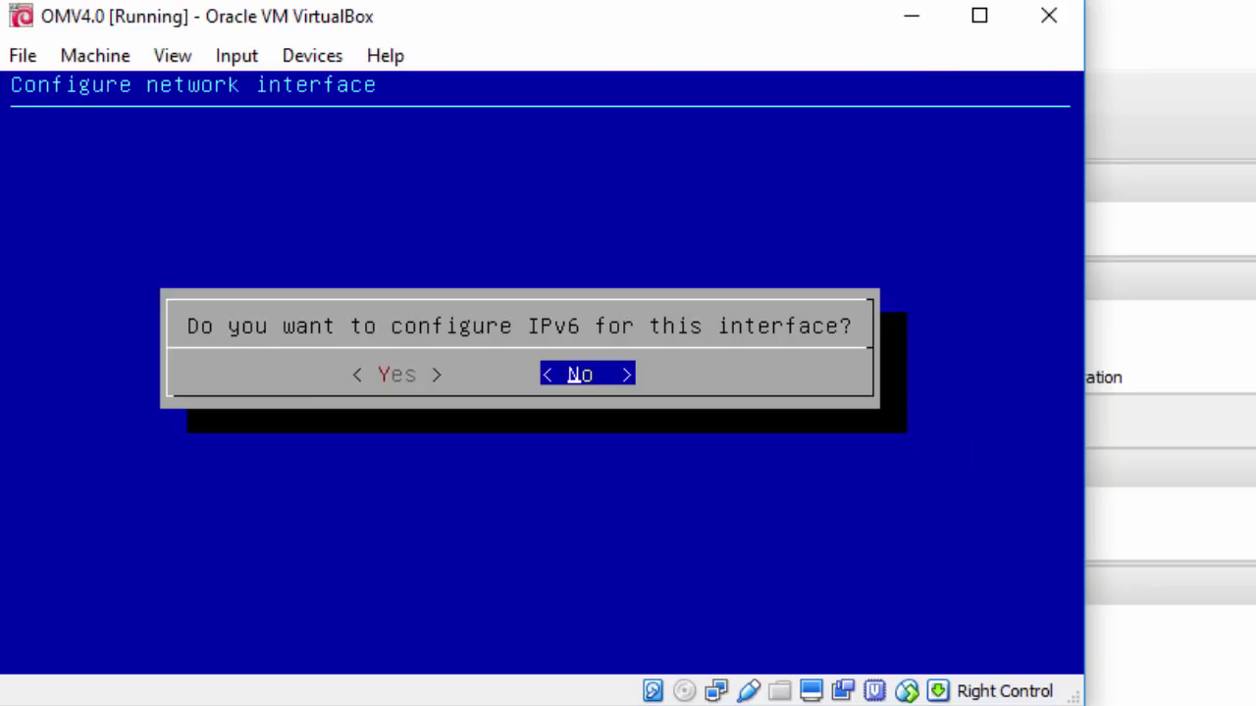
# Skip IPv6, set DNS 8.8.8.8, decline Wake-on-LAN and apply the network settings
pyautogui.press('Return')
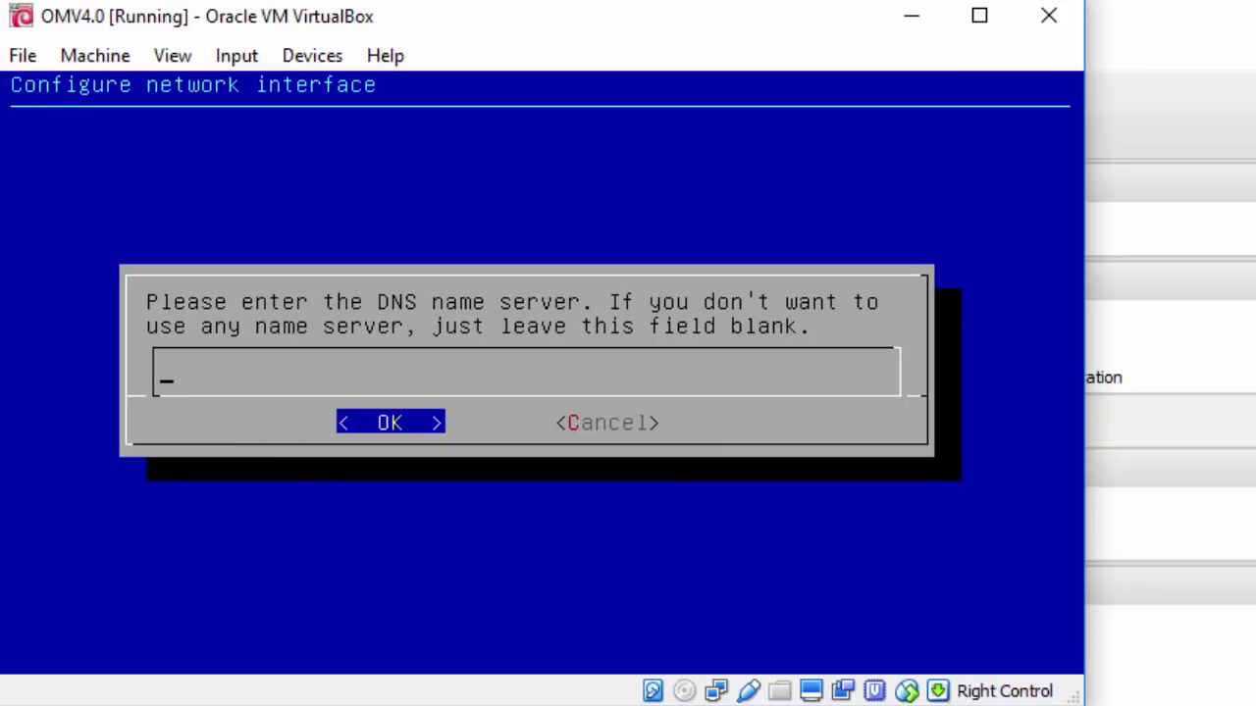
pyautogui.write('8.8.8.8')
pyautogui.press('Return')
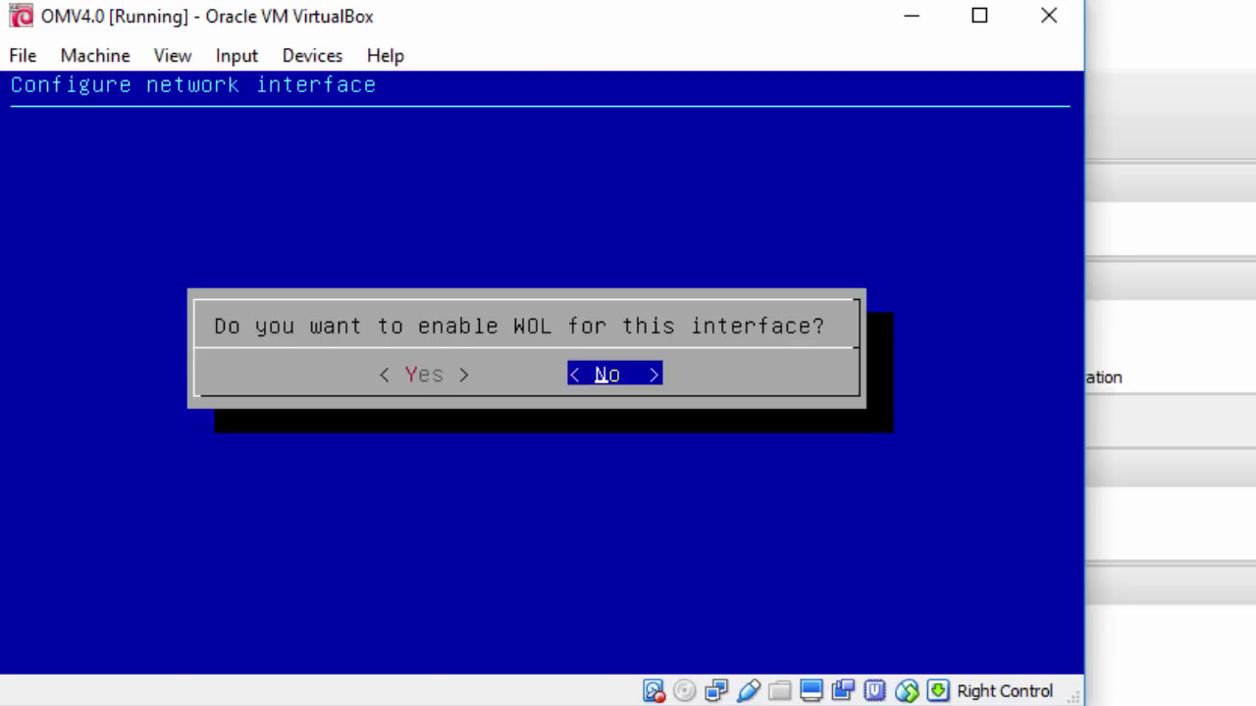
pyautogui.press('Return')
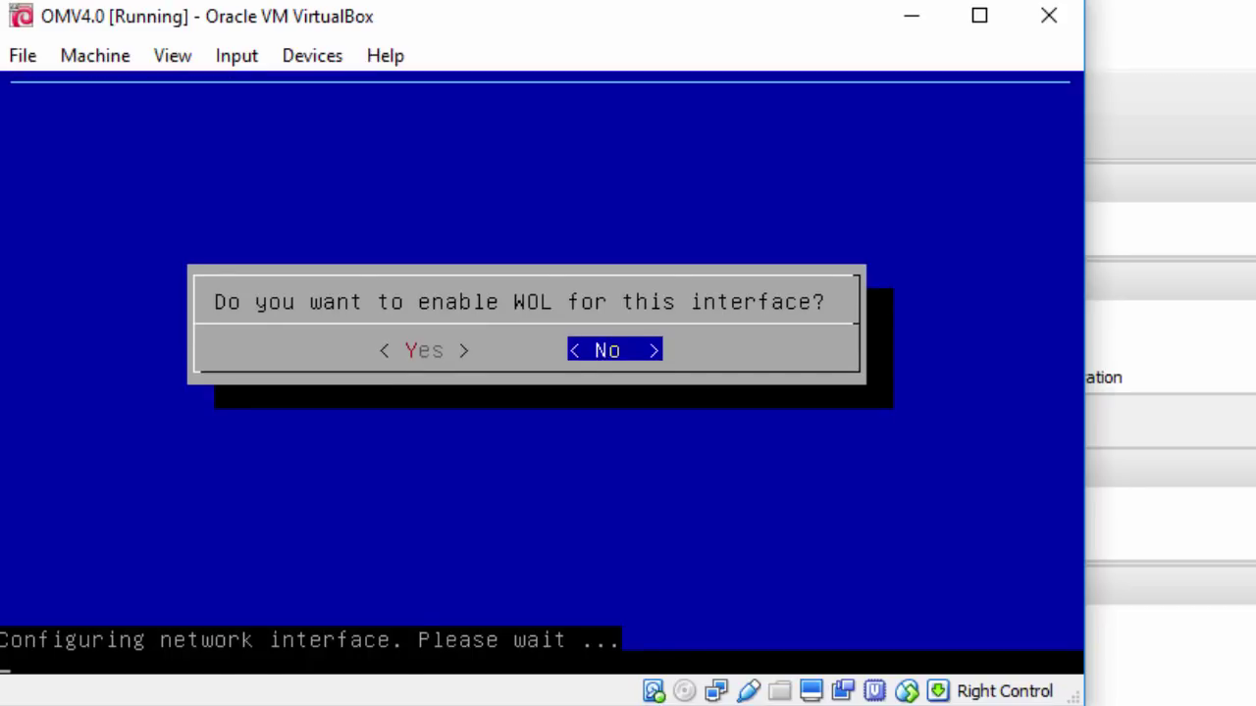
pyautogui.press('Return')
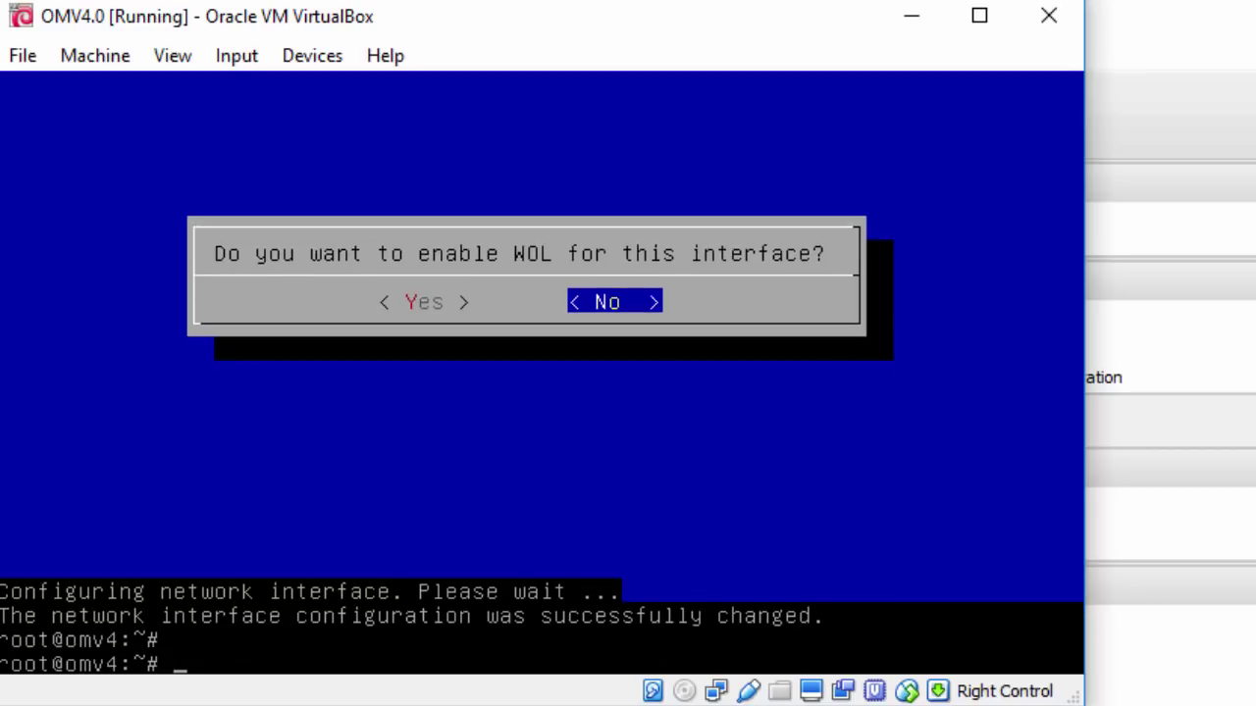
pyautogui.write('omv-firstaid')
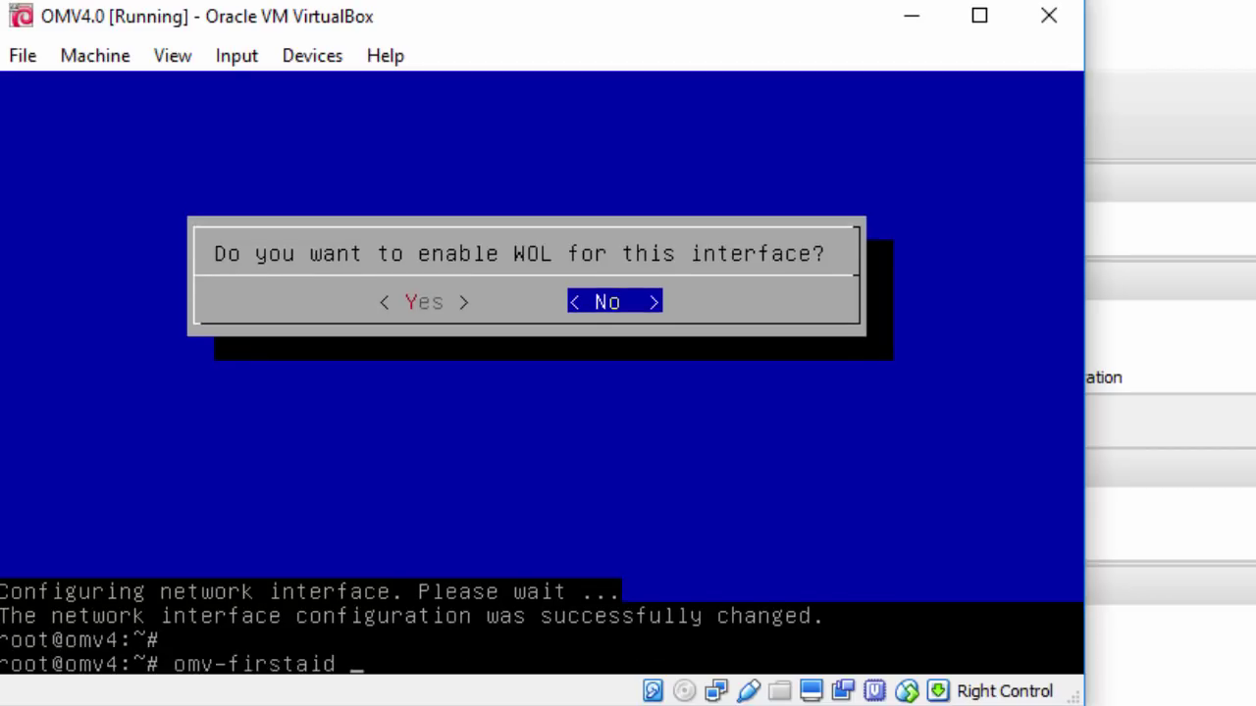
# Use omv-firstaid's administrator password option to enter and confirm a new control panel password
pyautogui.press('Return')
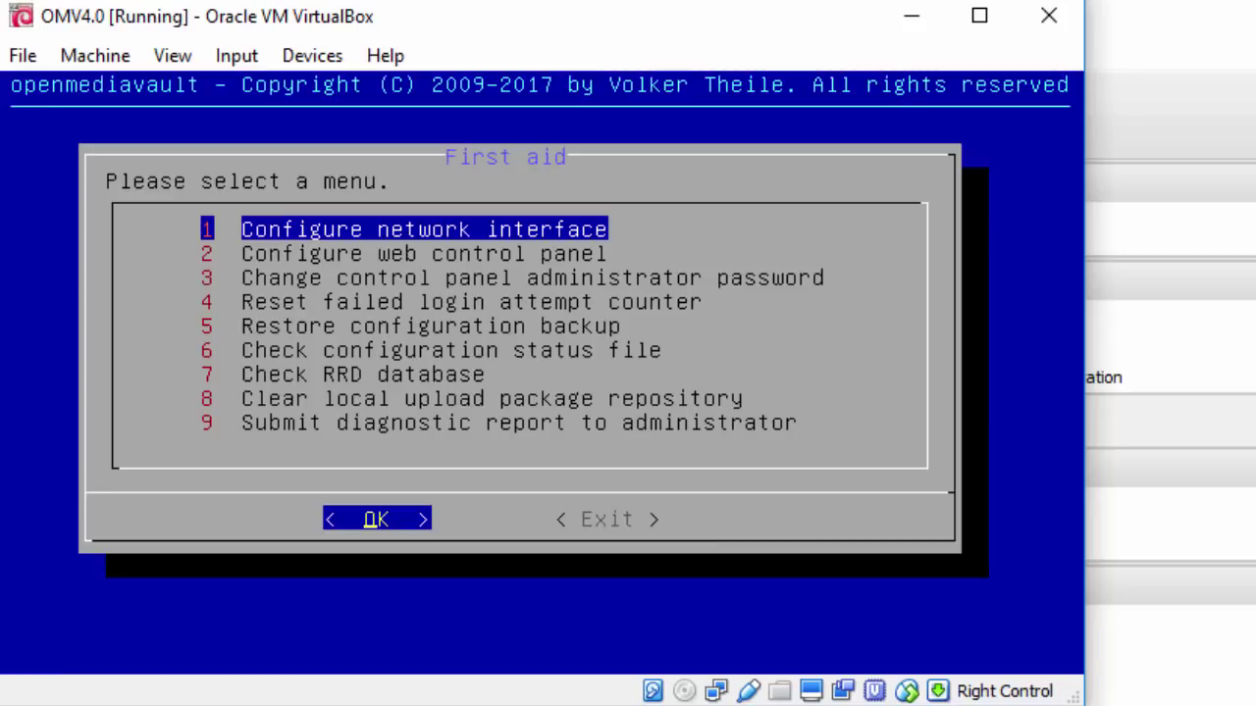
pyautogui.press('Down')
pyautogui.press('Down')
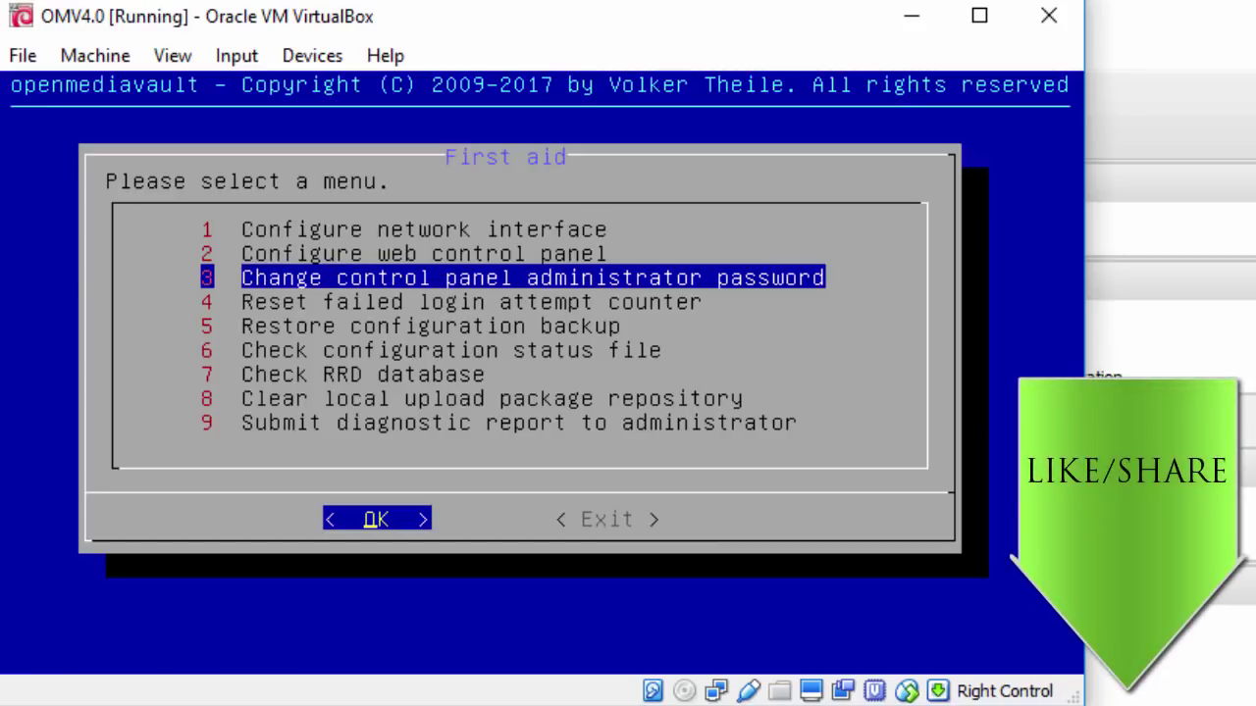
pyautogui.press('Return')
pyautogui.write('password')
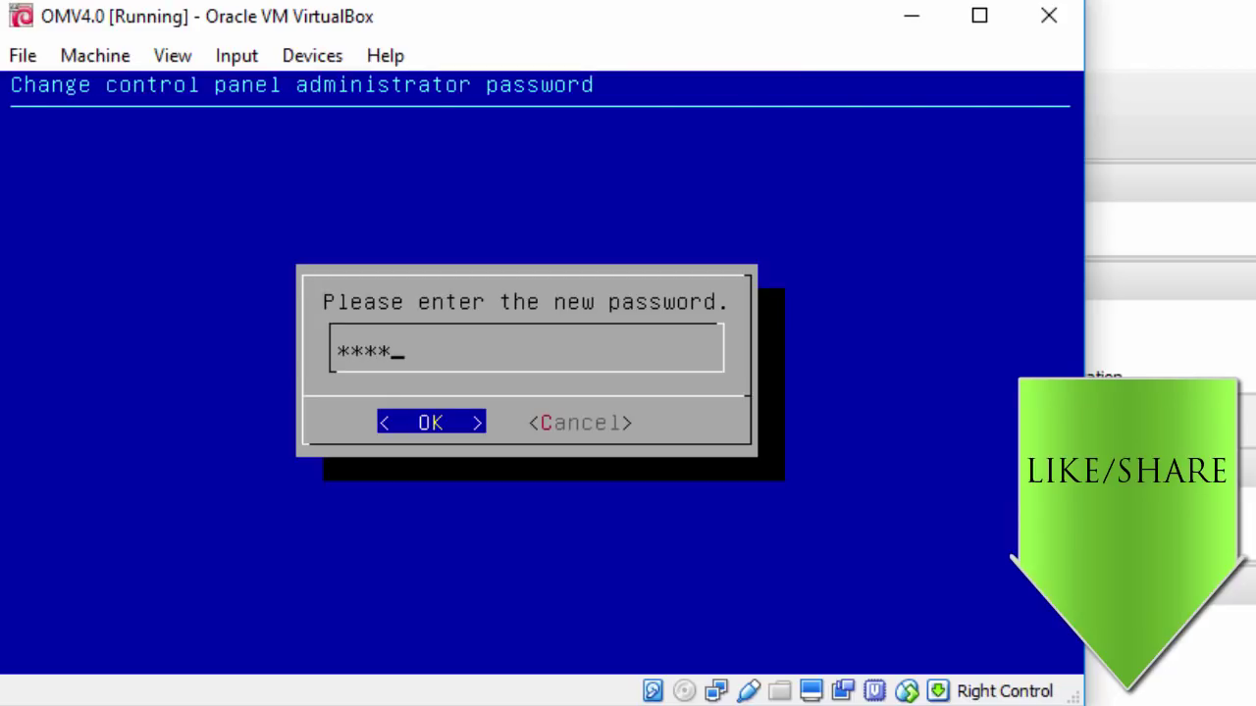
pyautogui.press('Return')
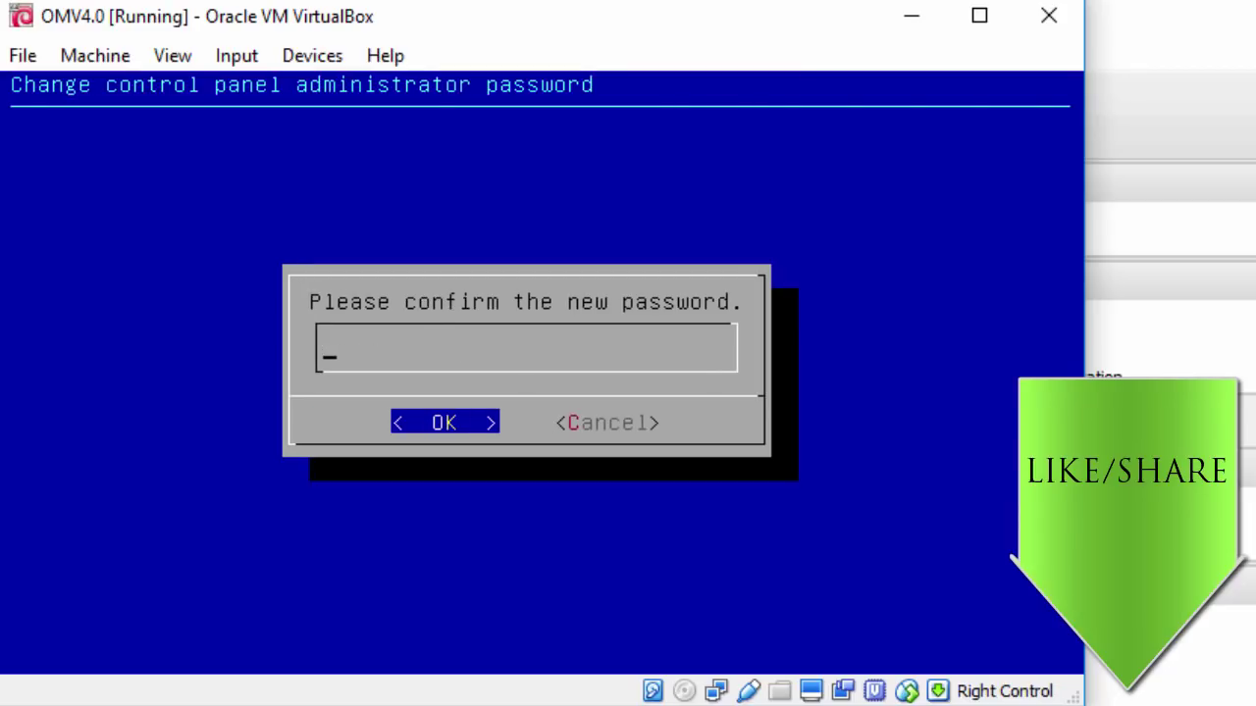
pyautogui.write('password')
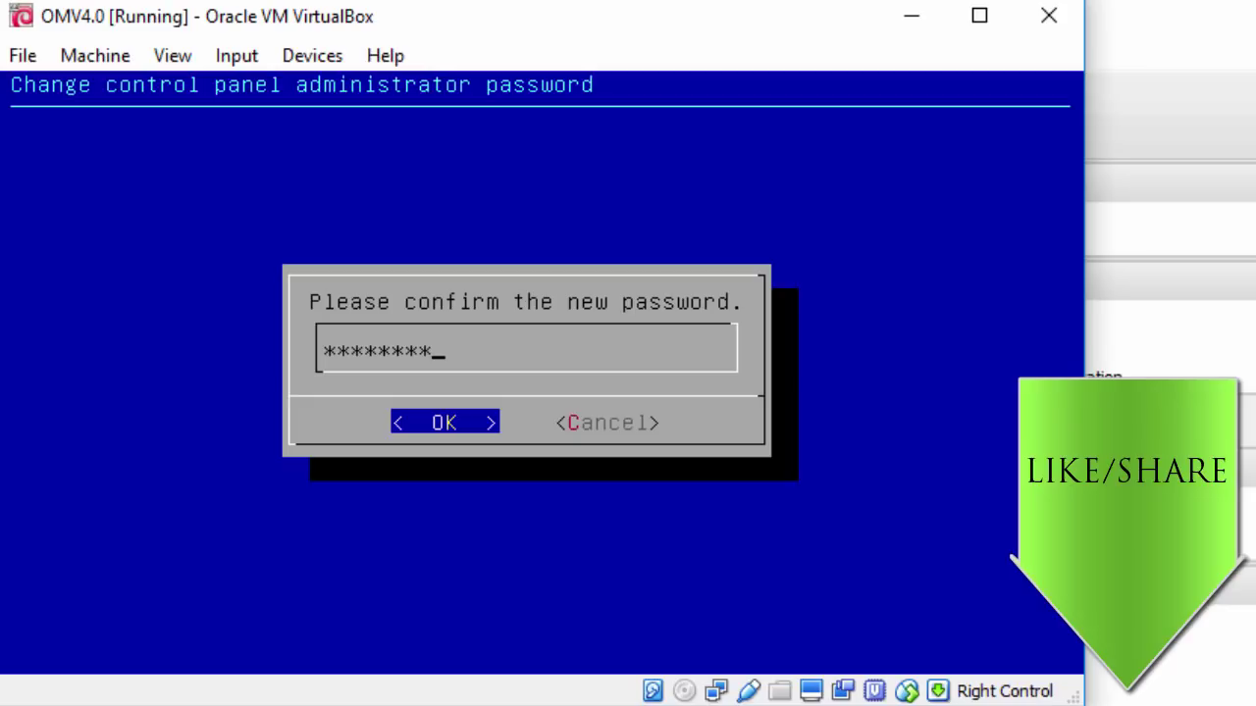
pyautogui.press('Return')
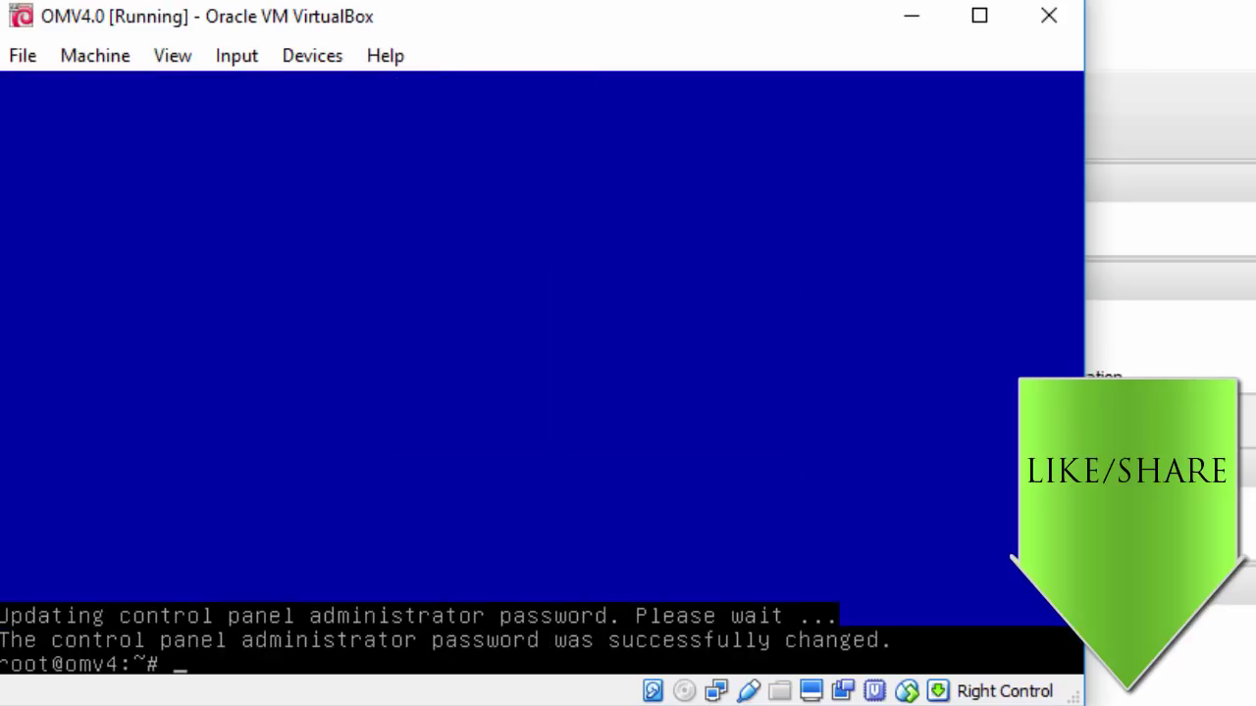
pyautogui.press('Return')
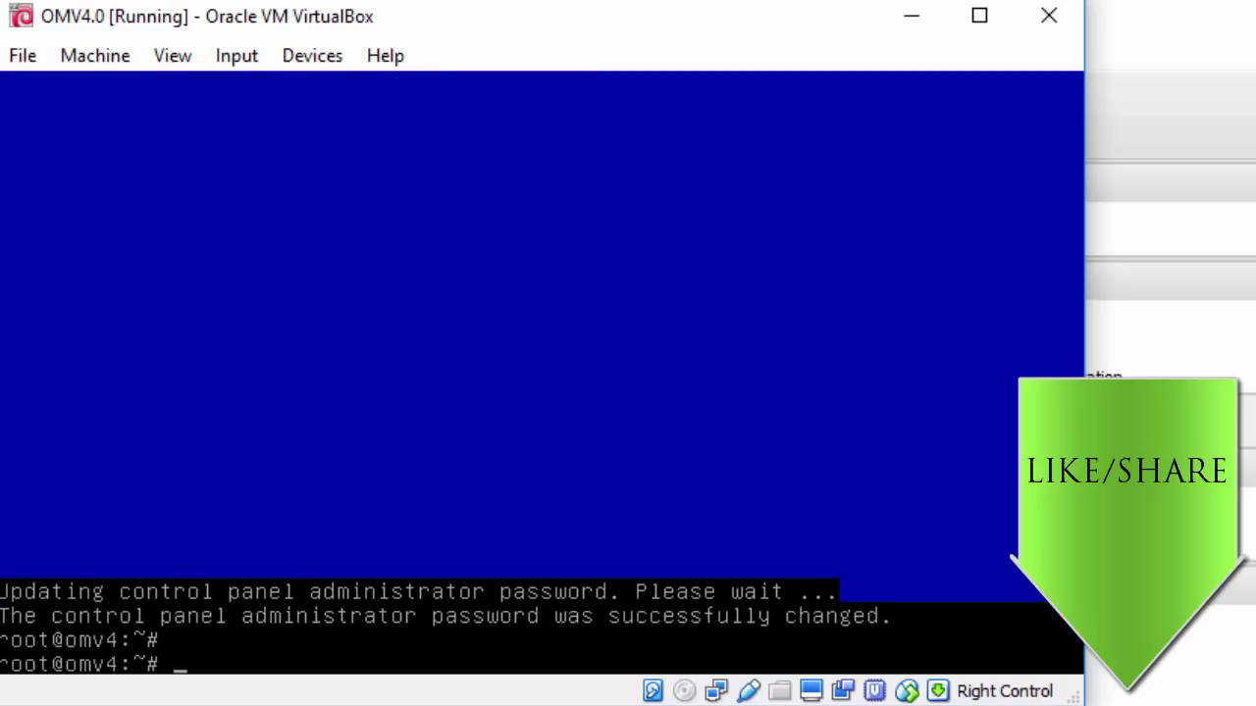
pyautogui.write('ping -c 3 www.google.com')
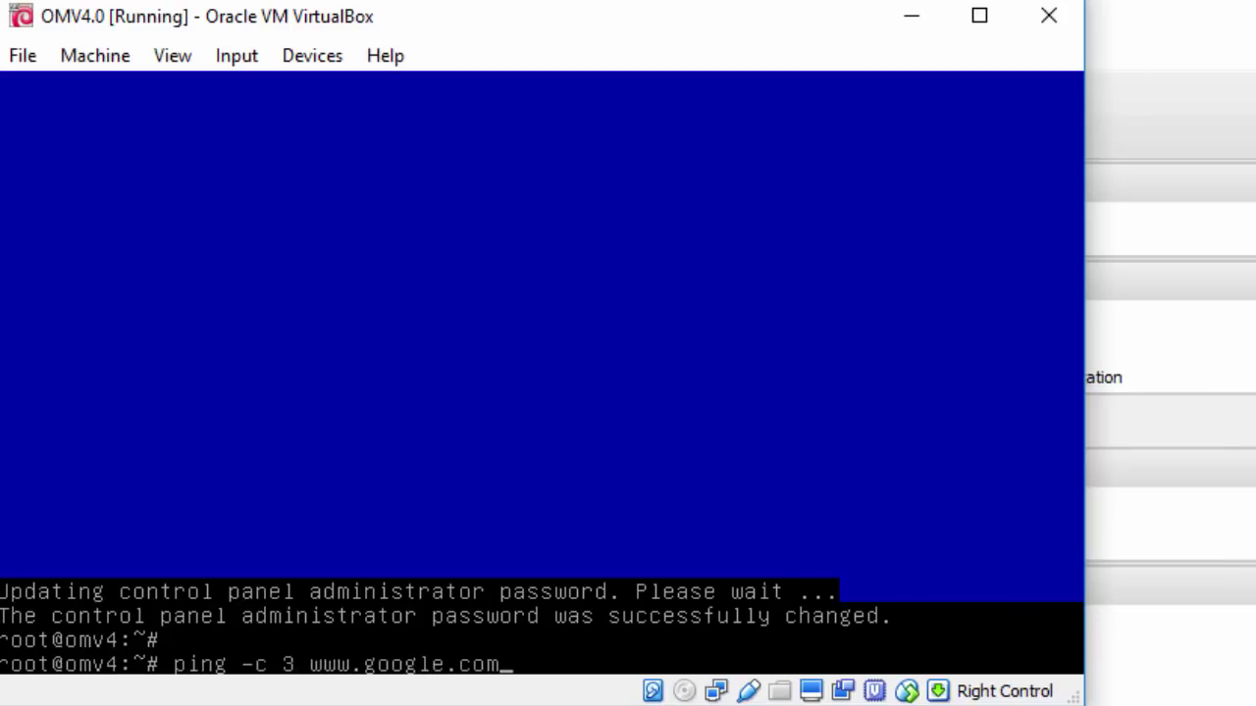
pyautogui.press('Return')
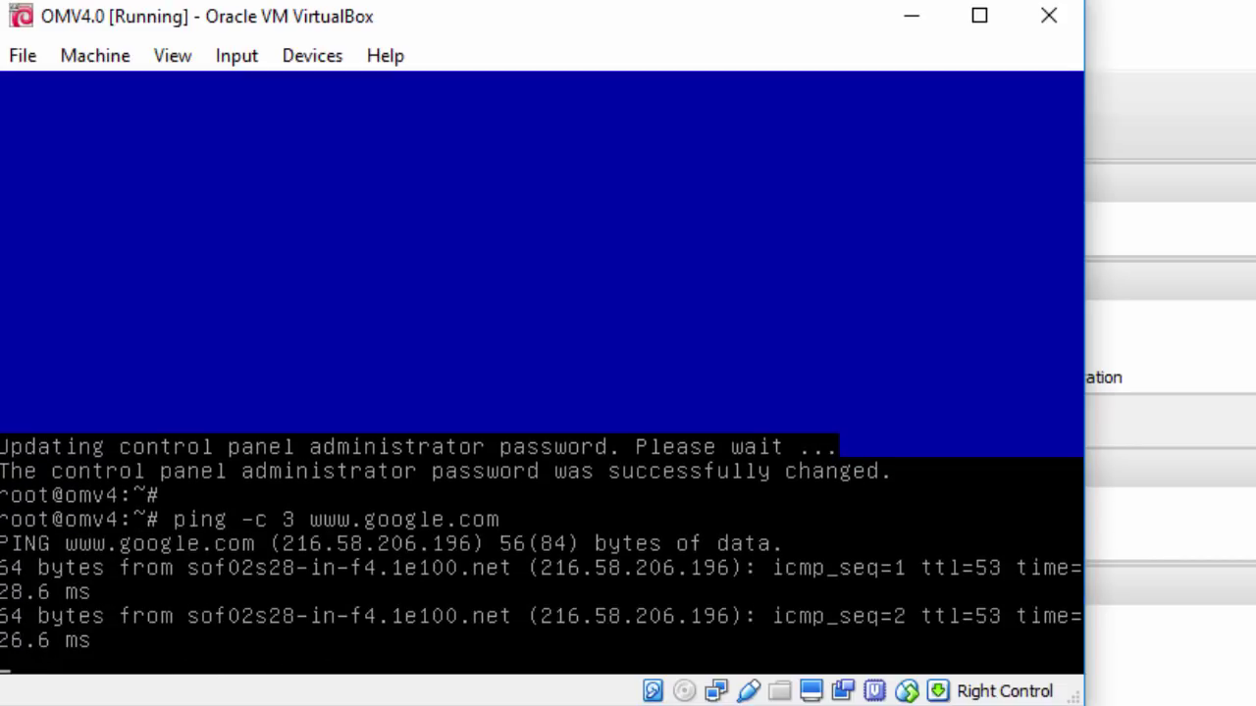
pyautogui.press('Return')
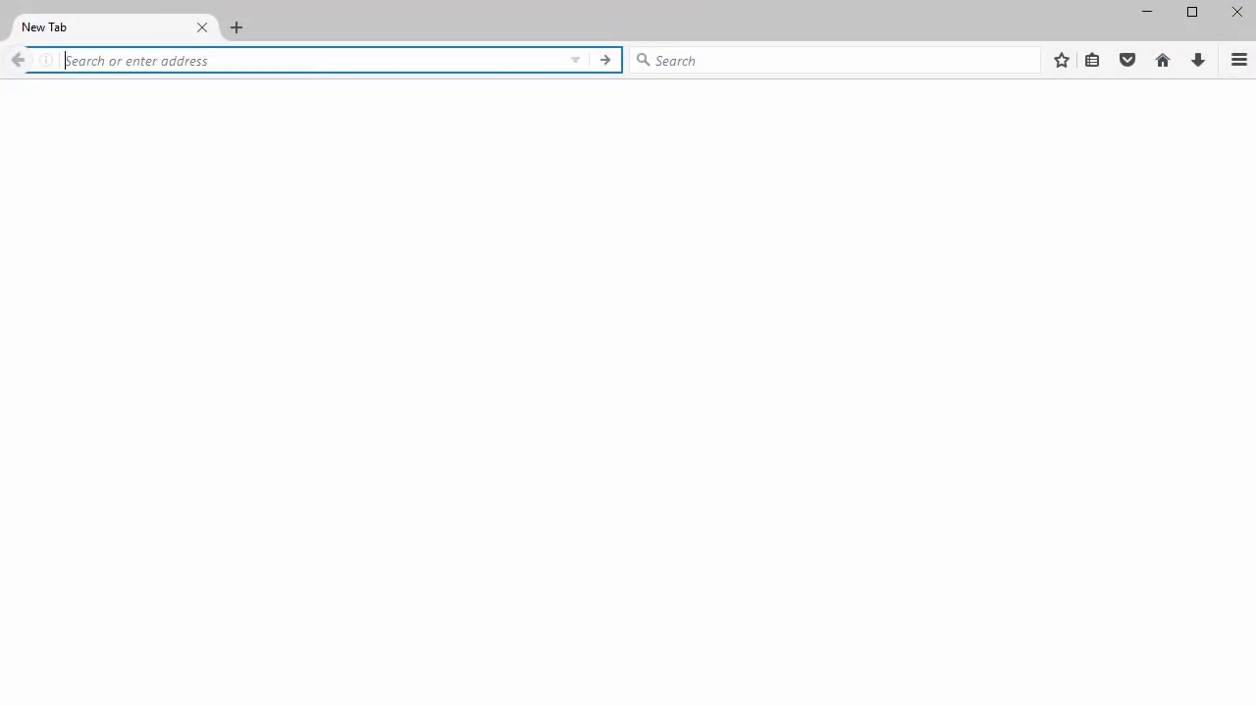
# Load the control panel at 192.168.0.100 in Firefox
pyautogui.click(555, 454)
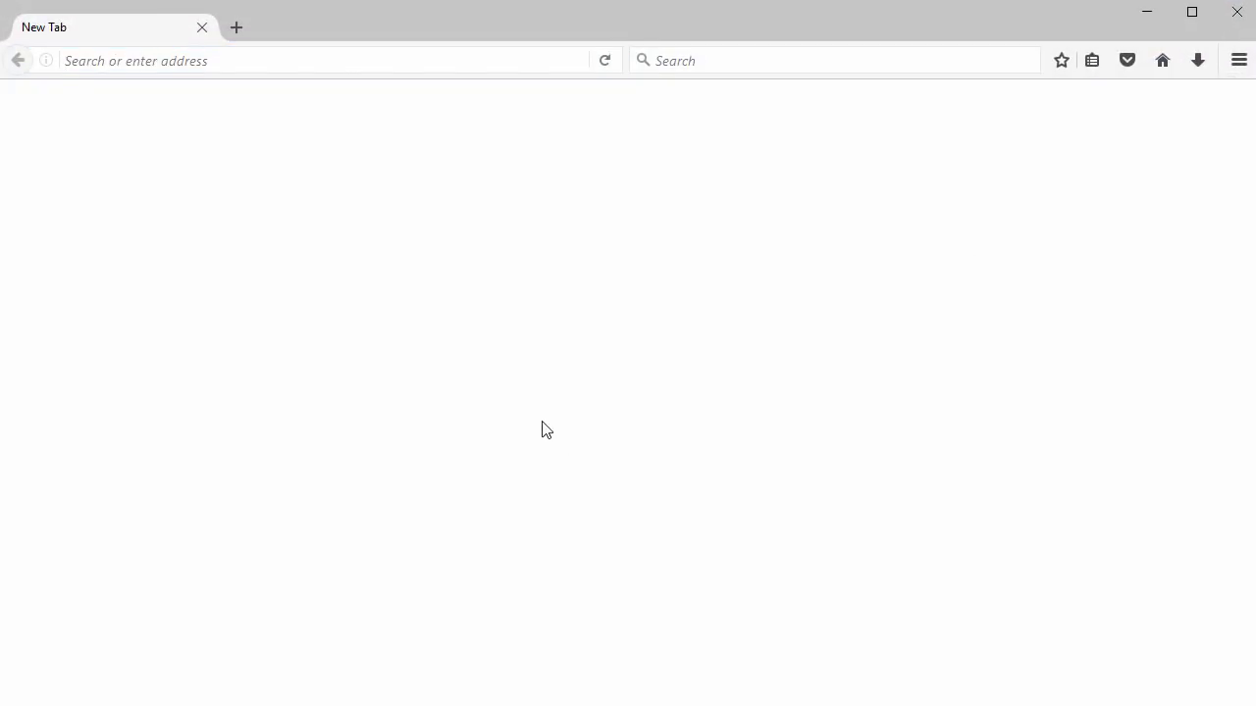
pyautogui.click(312, 62)
pyautogui.write('19')
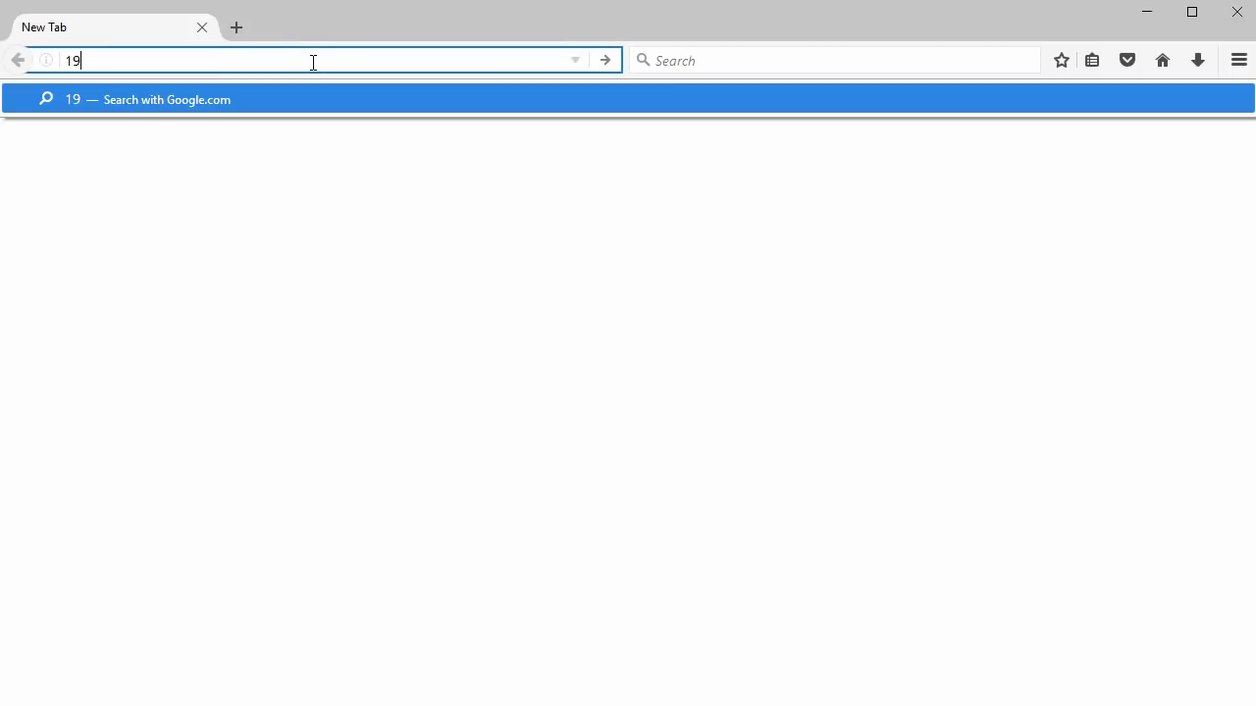
pyautogui.write('2.168.0.100')
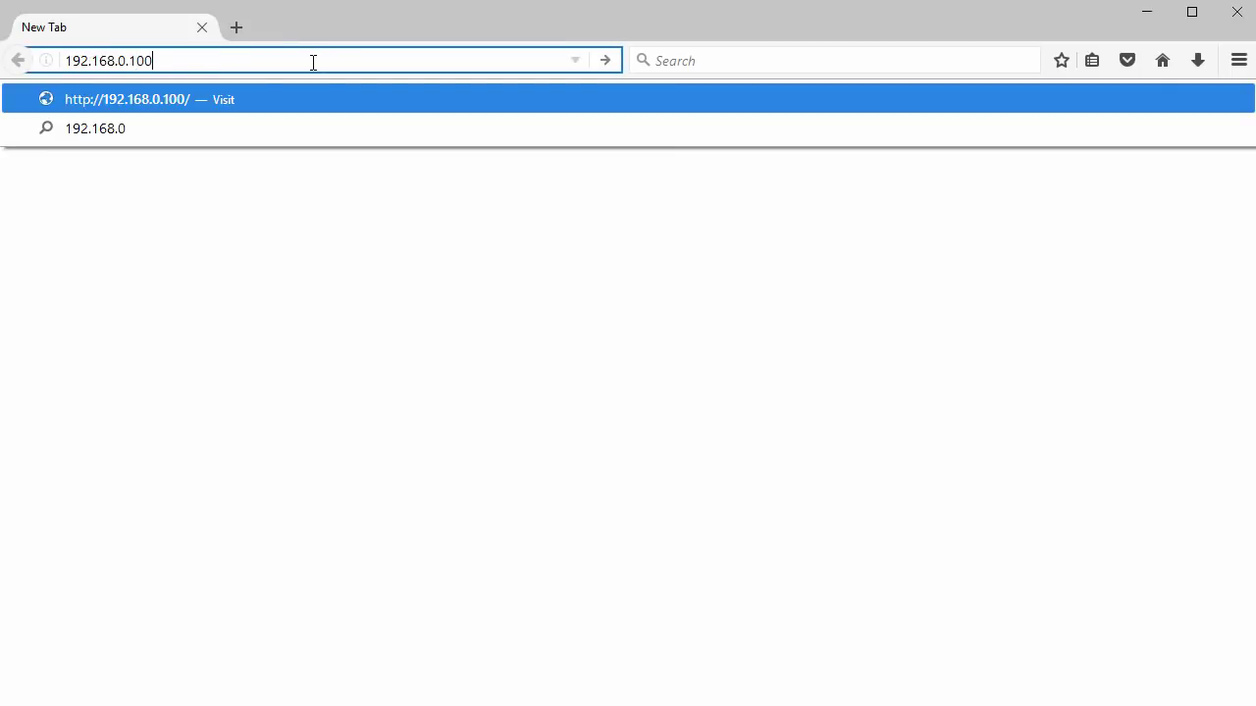
pyautogui.press('Return')
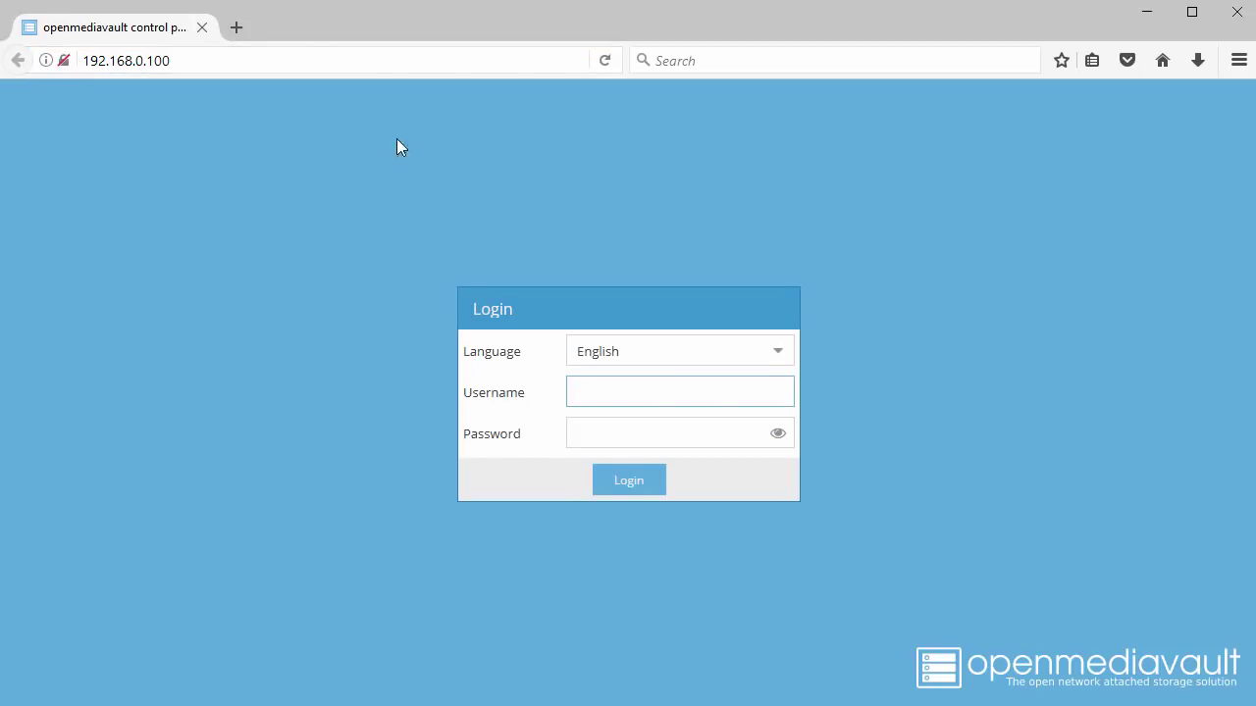
# Keep English as the login language, enter the admin username and password, and sign in
pyautogui.click(775, 355)
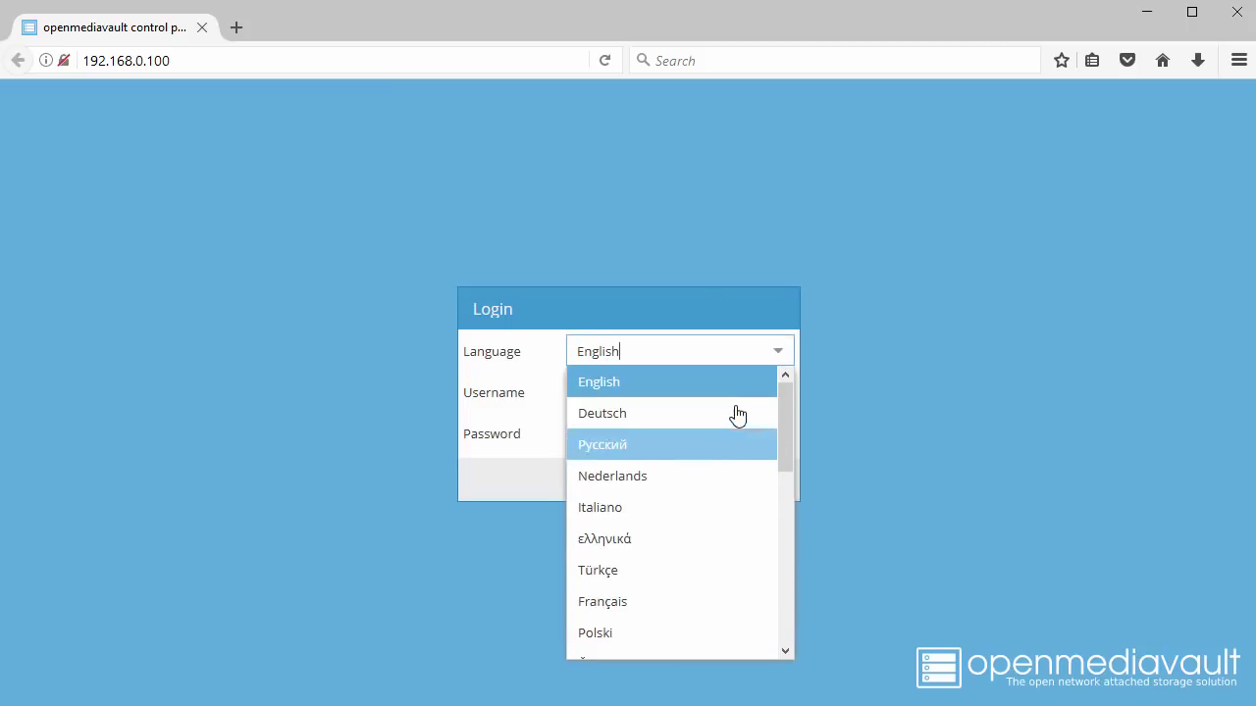
pyautogui.click(722, 350)
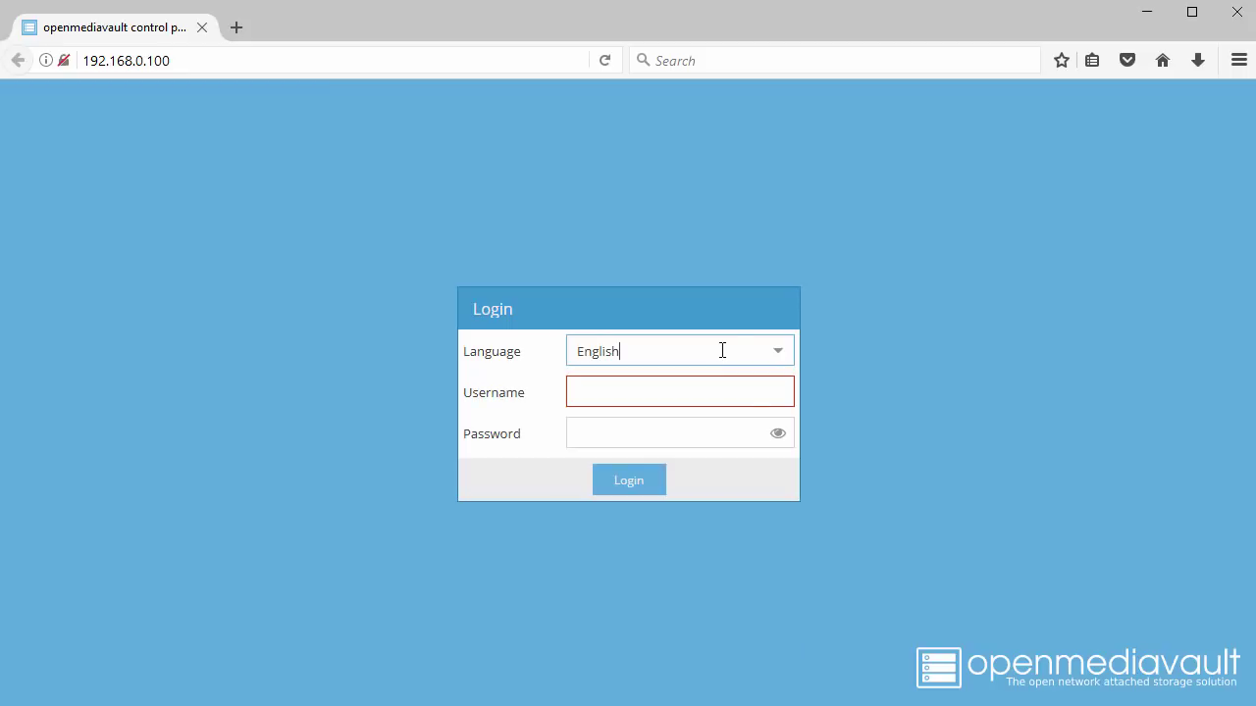
pyautogui.click(704, 391)
pyautogui.write('a')
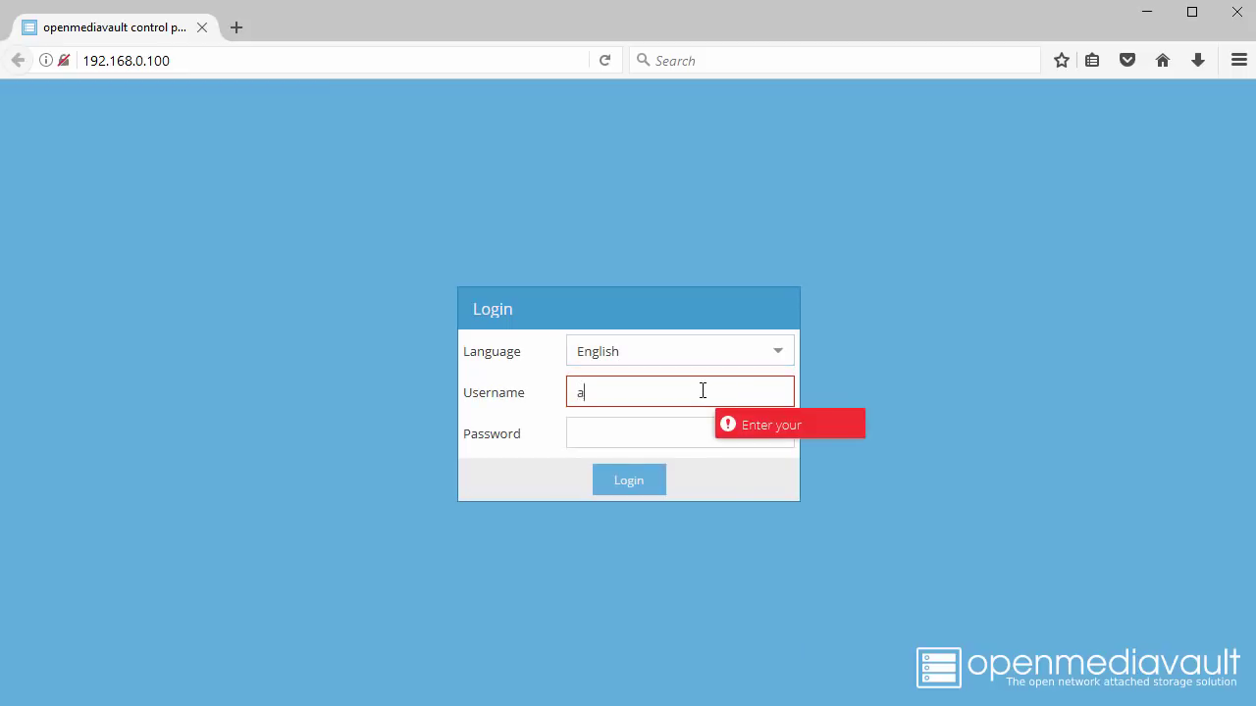
pyautogui.write('dmin')
pyautogui.press('Tab')
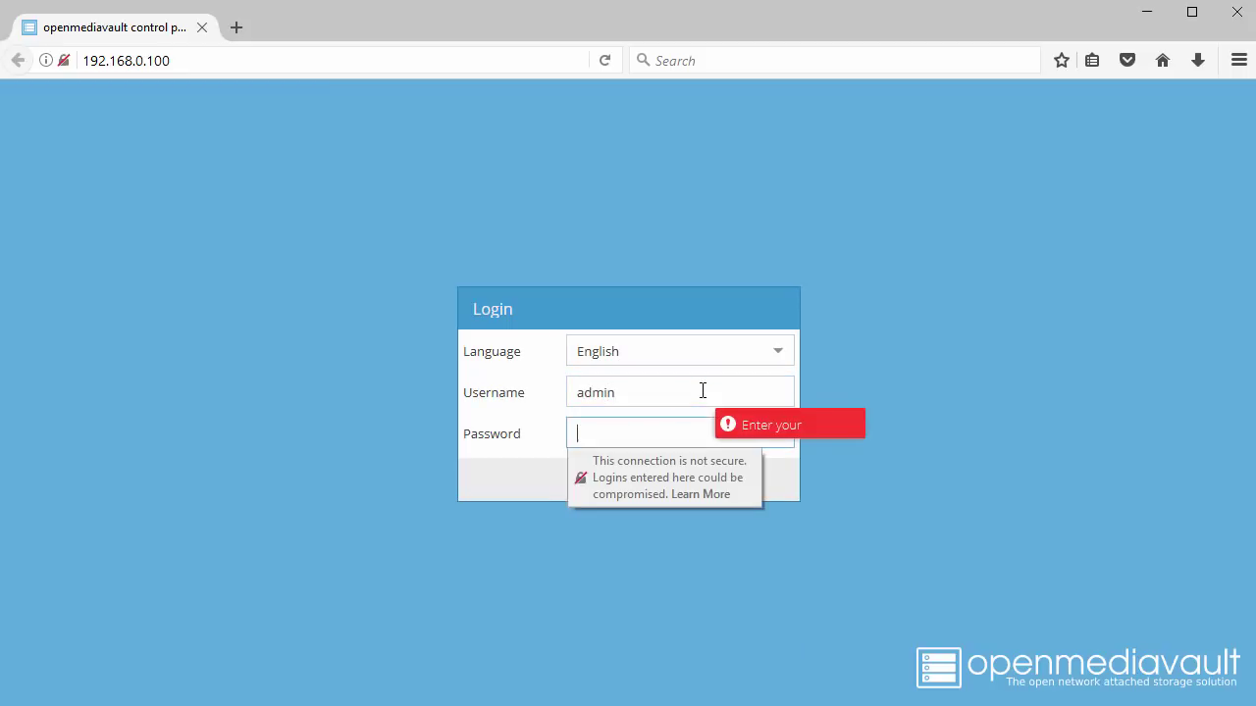
pyautogui.write('openmedi')
pyautogui.click(836, 407)
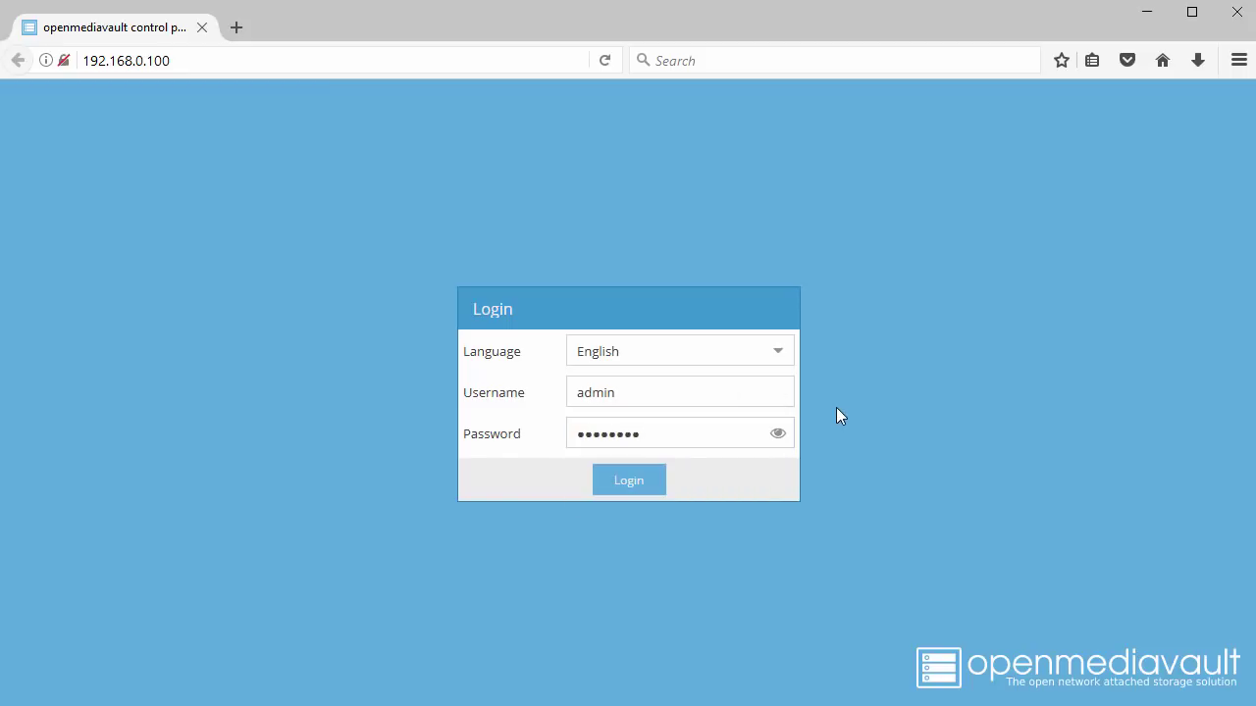
pyautogui.click(634, 480)
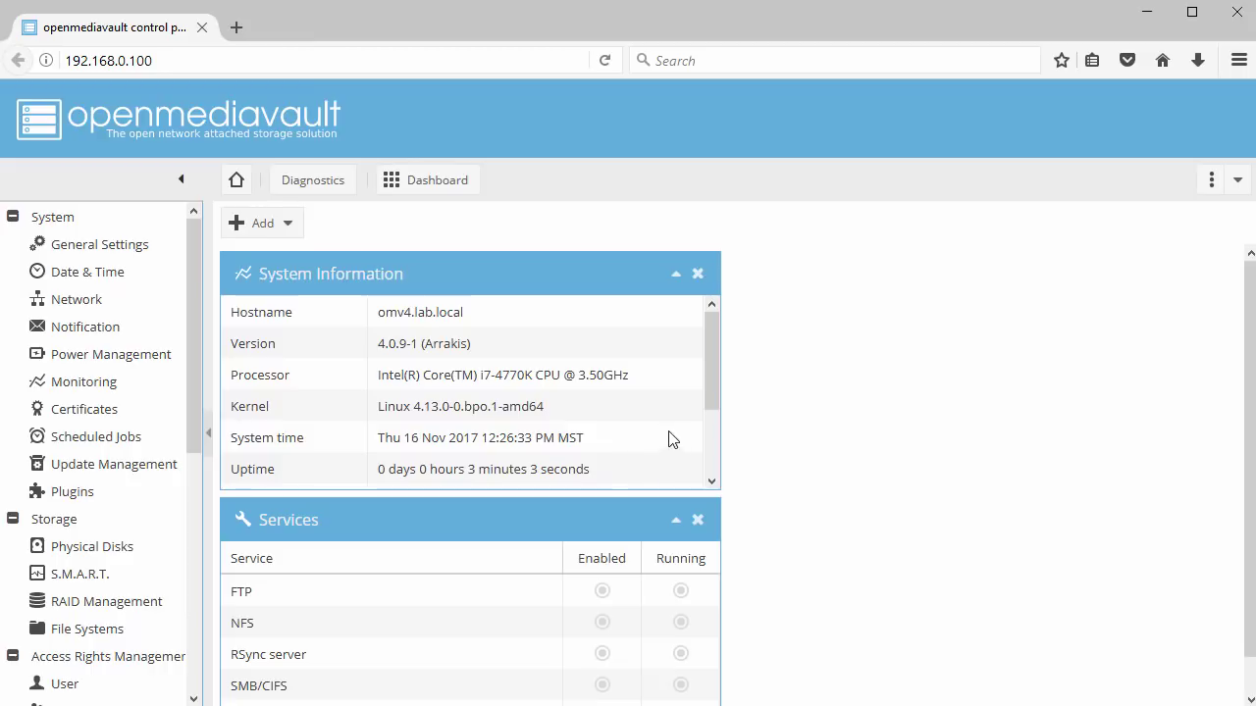
# Open General Settings and view the Web Administrator Password tab
pyautogui.moveTo(711, 369)
pyautogui.mouseDown()
pyautogui.moveTo(701, 449)
pyautogui.moveTo(708, 348)
pyautogui.mouseUp()
pyautogui.click(126, 254)
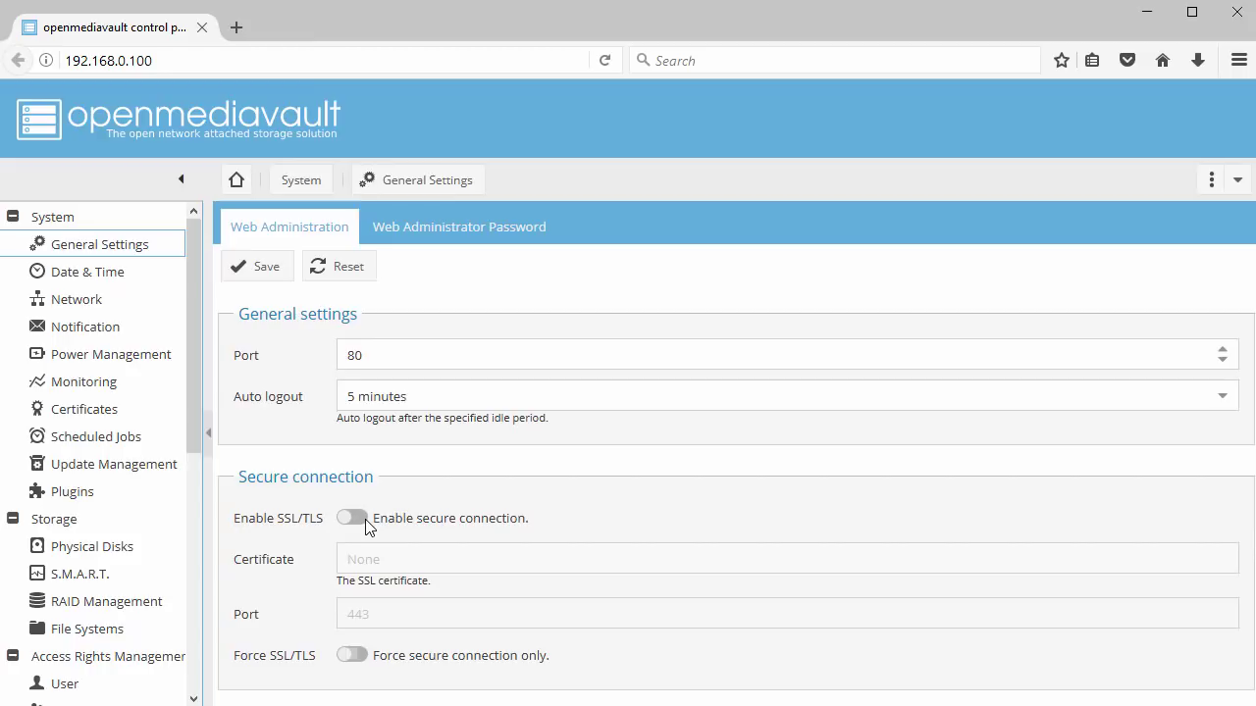
pyautogui.click(478, 230)
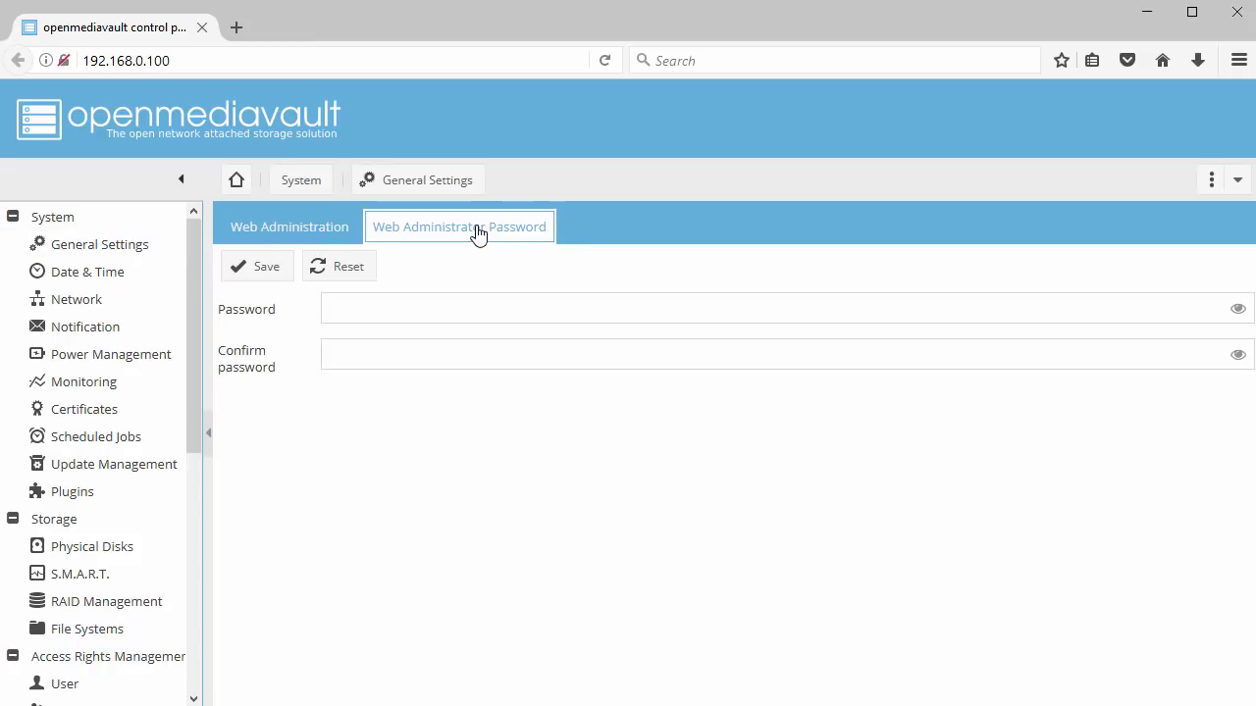
# Confirm the Date & Time time zone is still US/Mountain, then go to Network settings
pyautogui.click(89, 279)
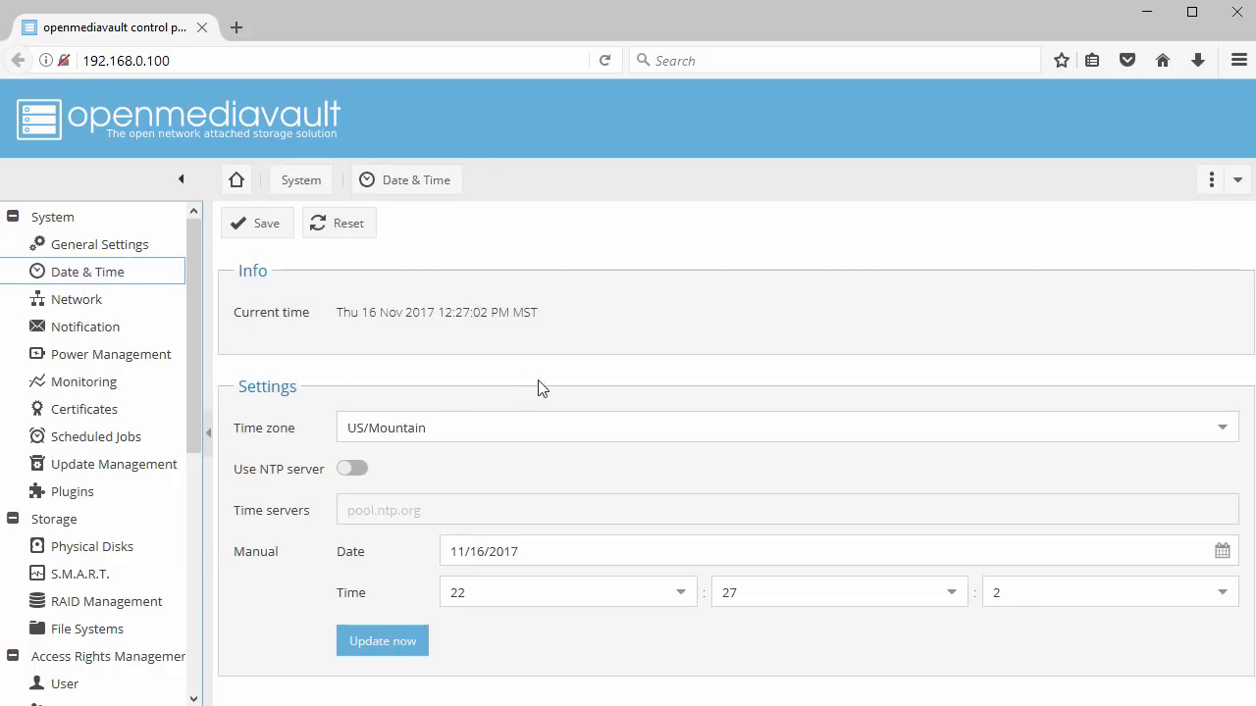
pyautogui.click(1238, 435)
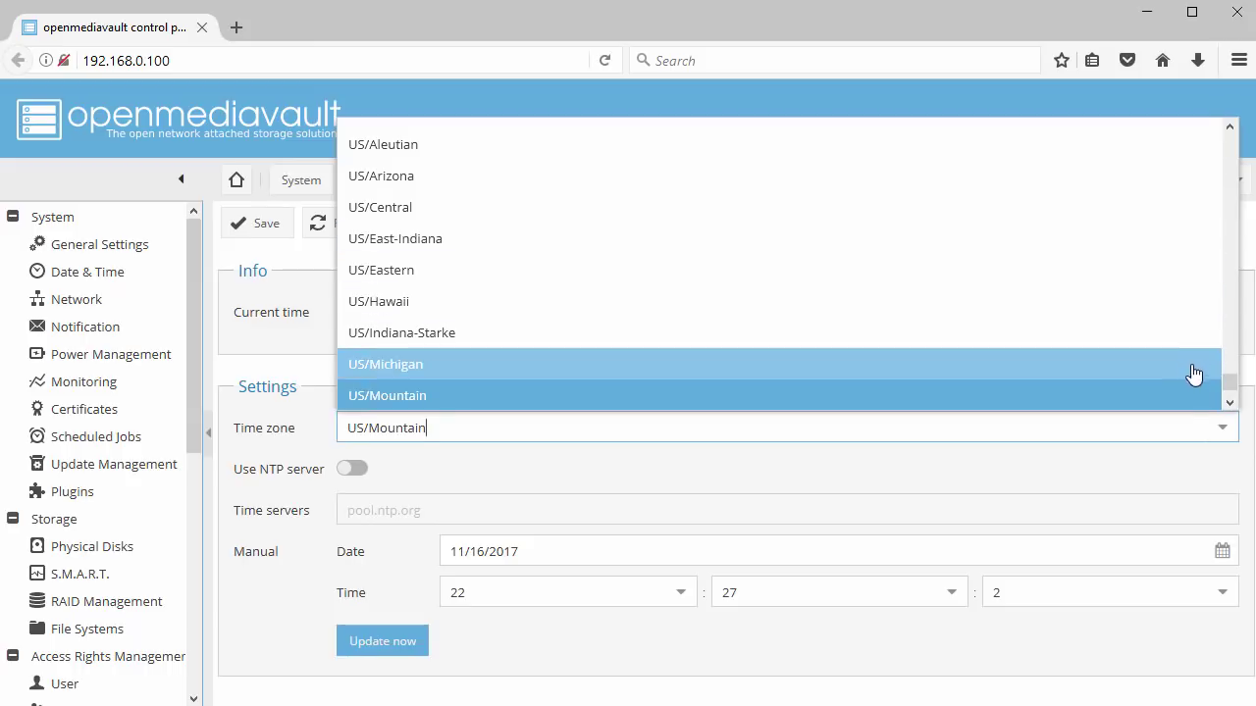
pyautogui.click(1177, 480)
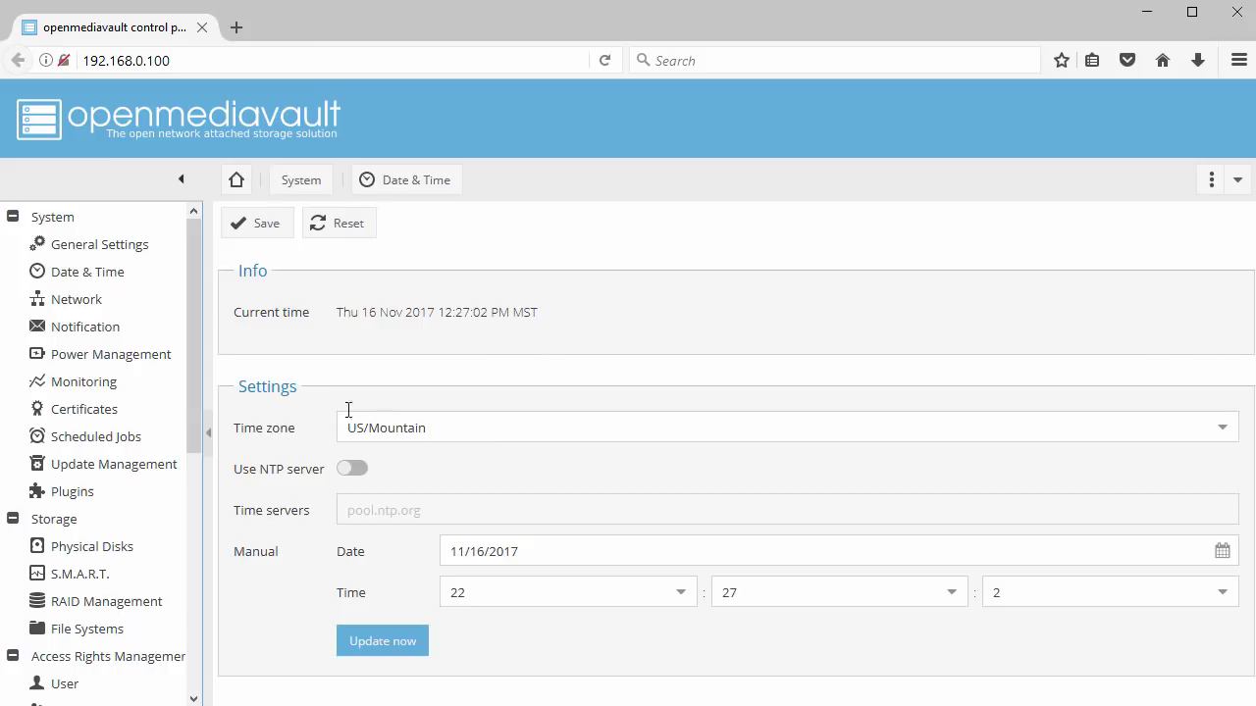
pyautogui.click(108, 305)
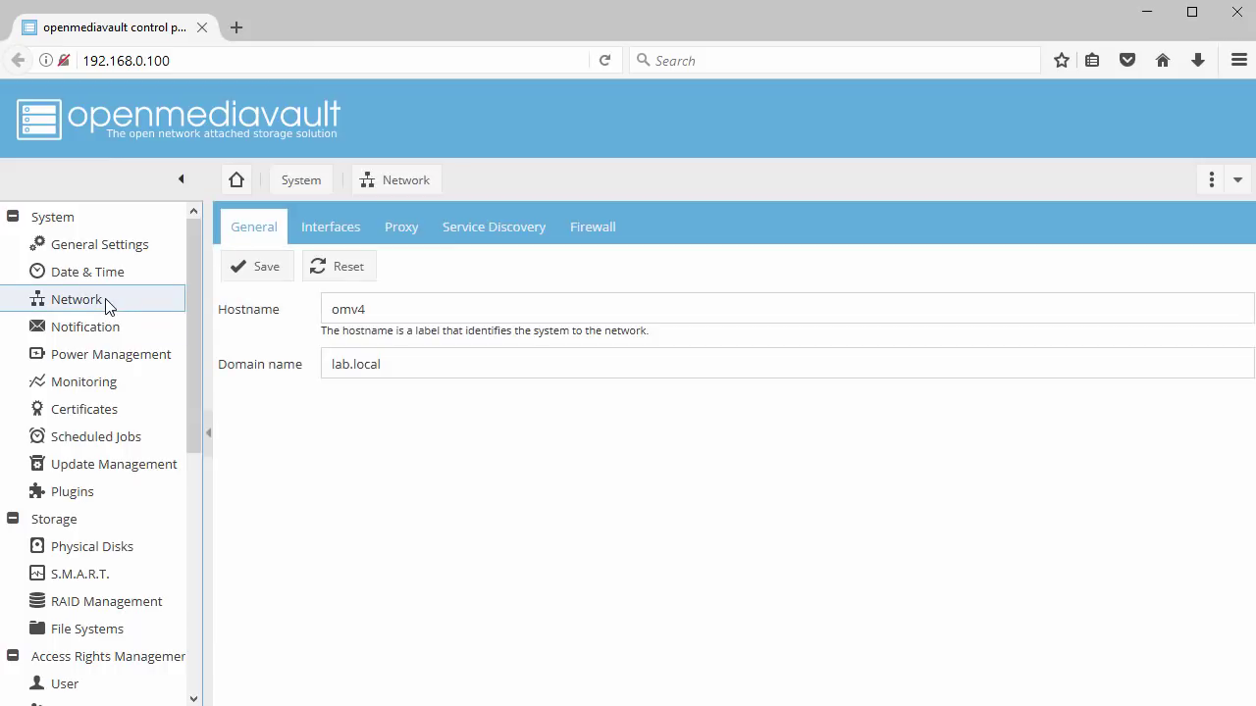
# Review network interfaces and Monitoring, then list the pending package updates and select them all
pyautogui.click(325, 238)
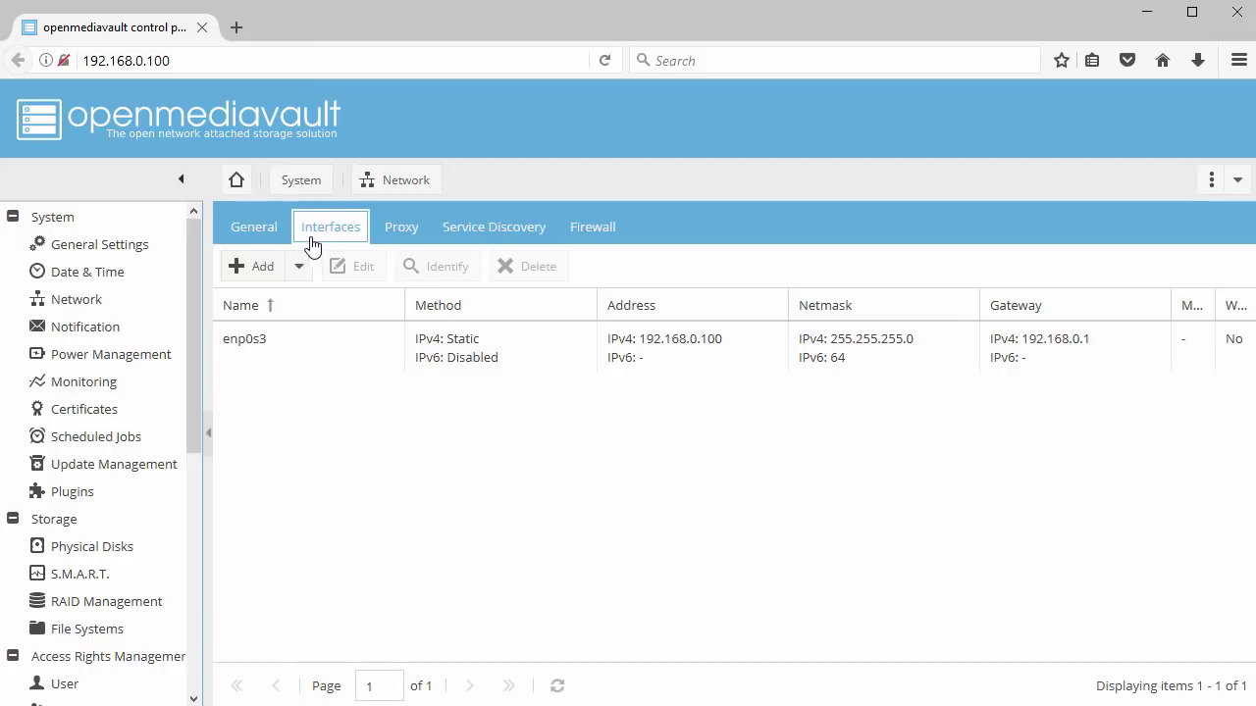
pyautogui.click(83, 389)
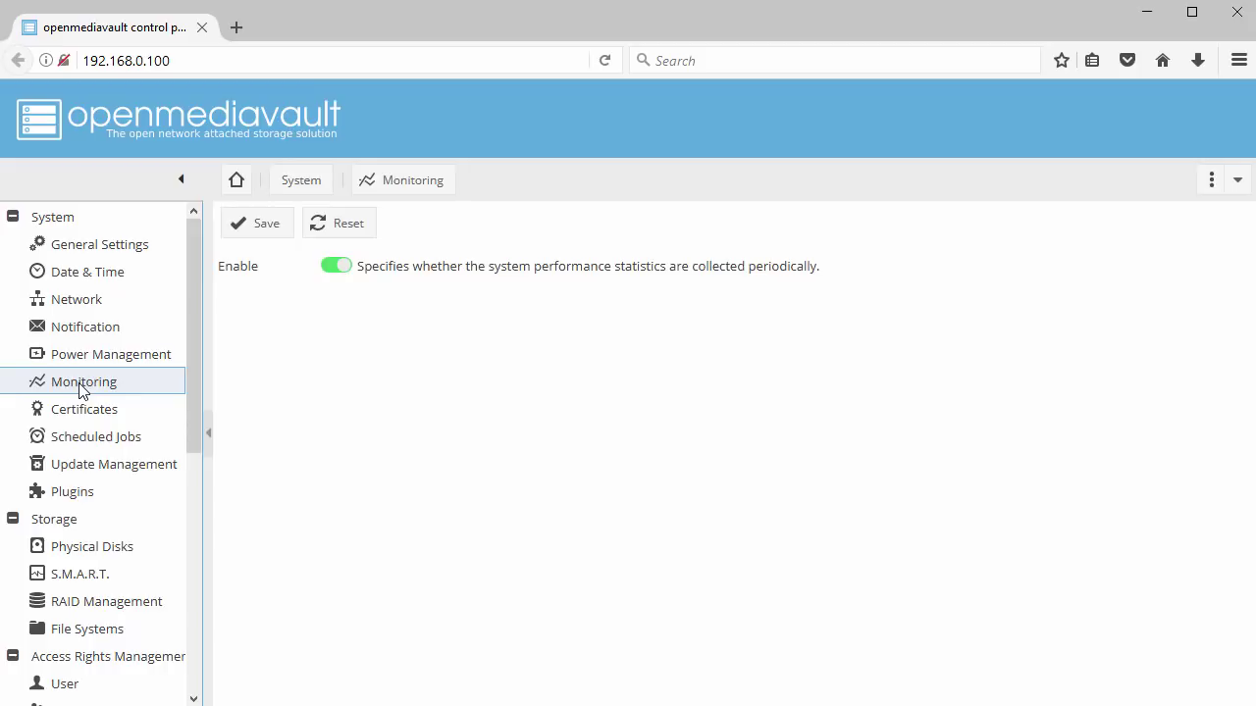
pyautogui.click(82, 478)
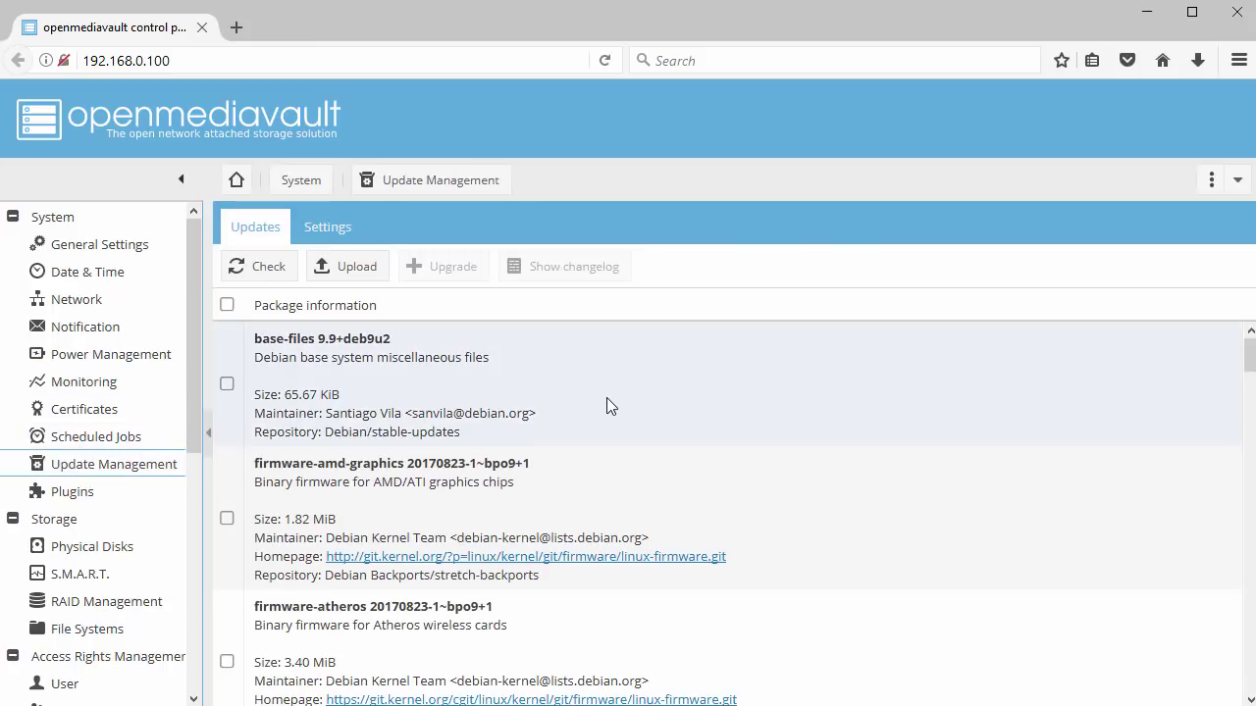
pyautogui.scroll(-4, 626, 402)
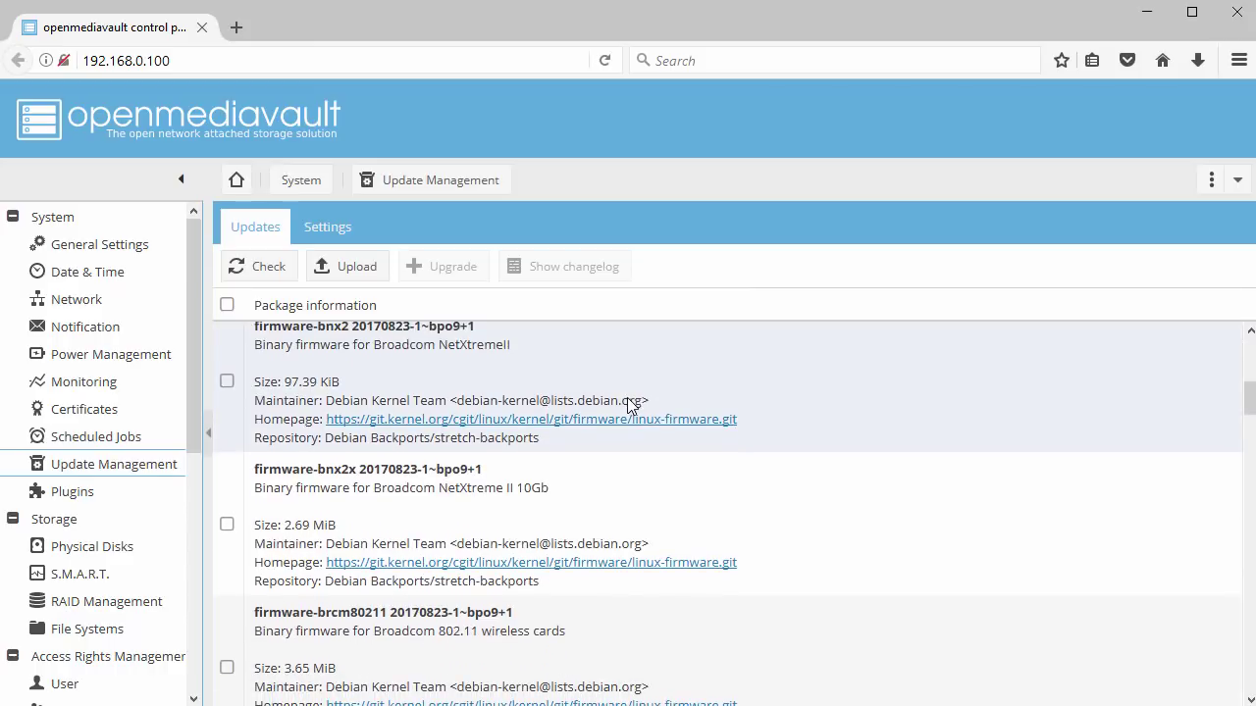
pyautogui.scroll(4, 627, 397)
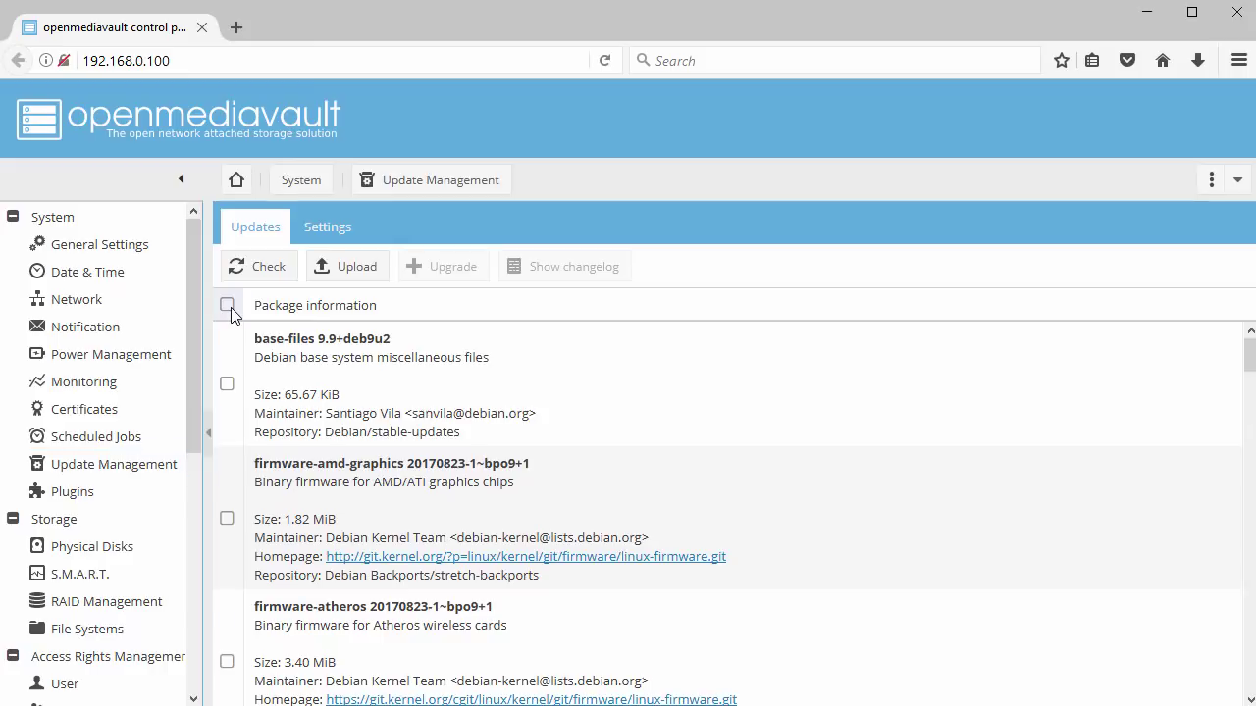
pyautogui.click(230, 307)
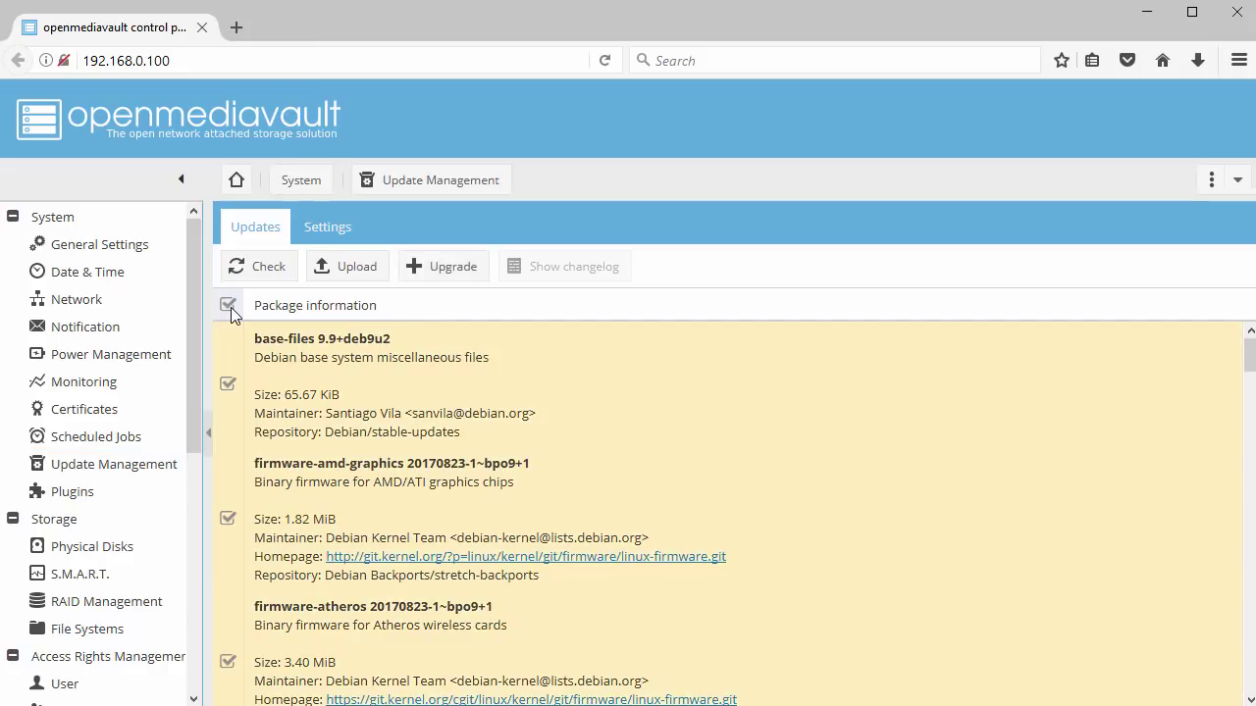
# Upgrade all selected packages, close the install log, and reload to reach version 4.0.10-1
pyautogui.click(447, 267)
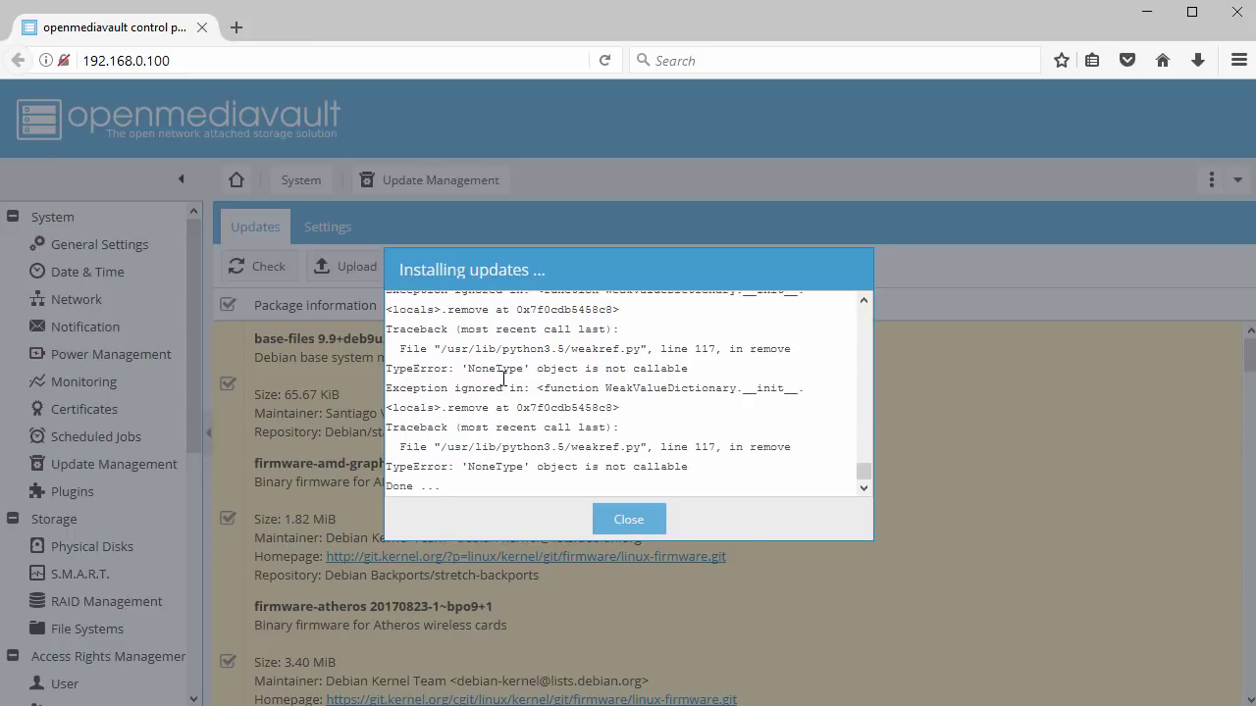
pyautogui.click(630, 522)
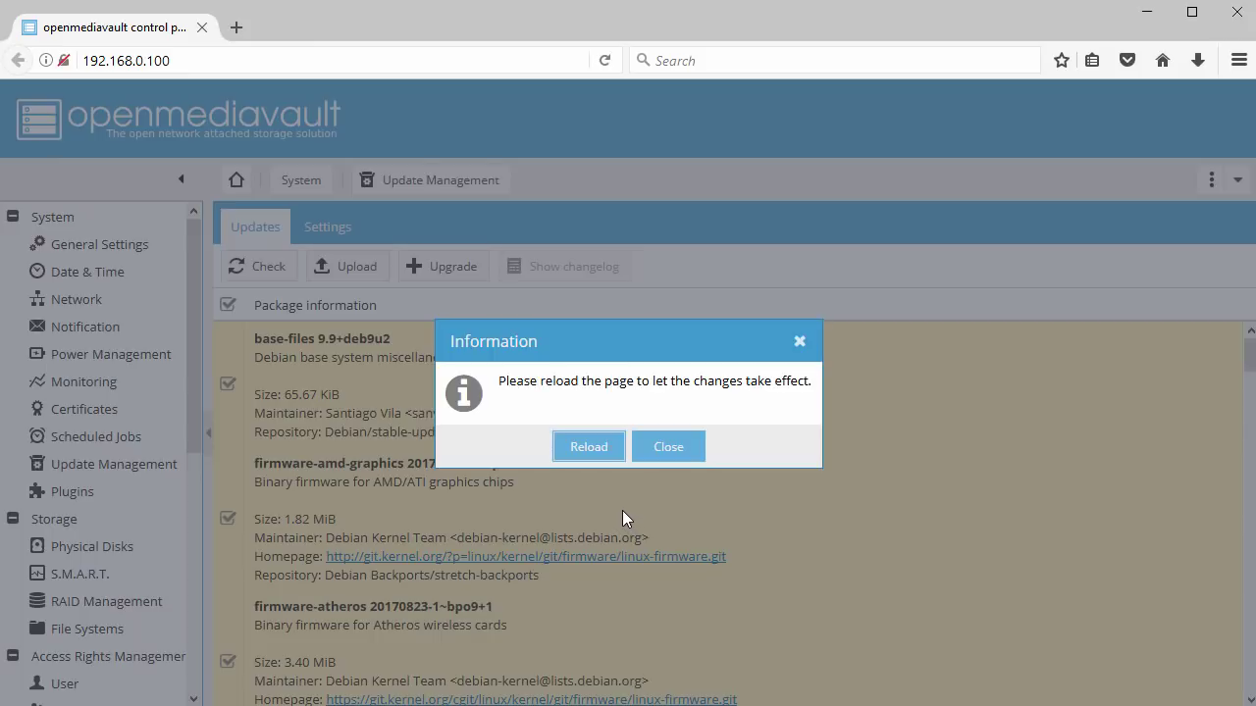
pyautogui.click(588, 447)
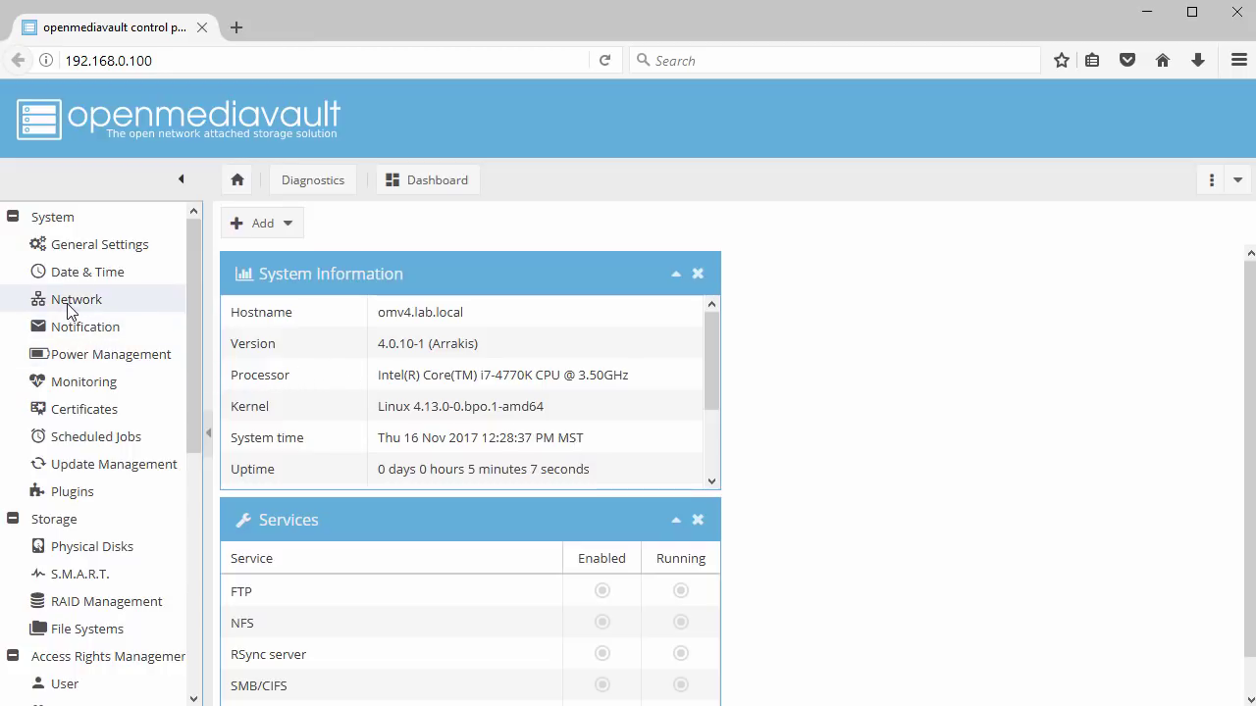
# Review the network interfaces and check for package updates, confirming none remain
pyautogui.click(69, 311)
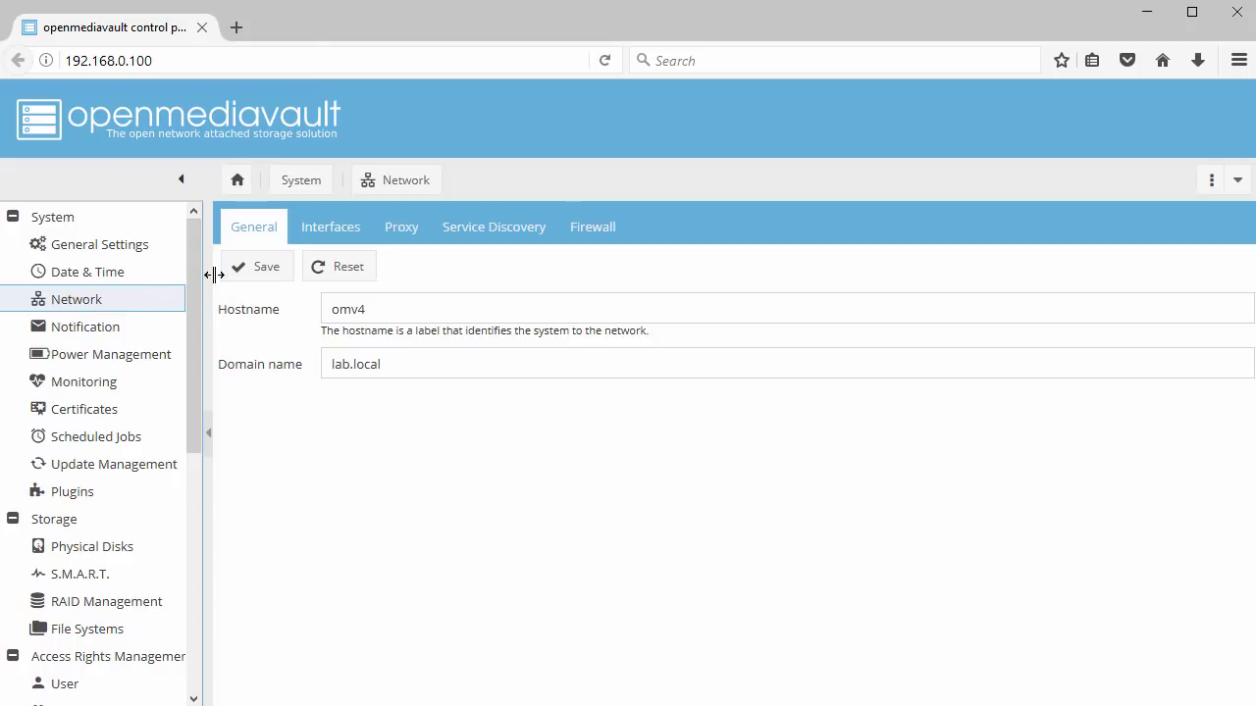
pyautogui.click(339, 236)
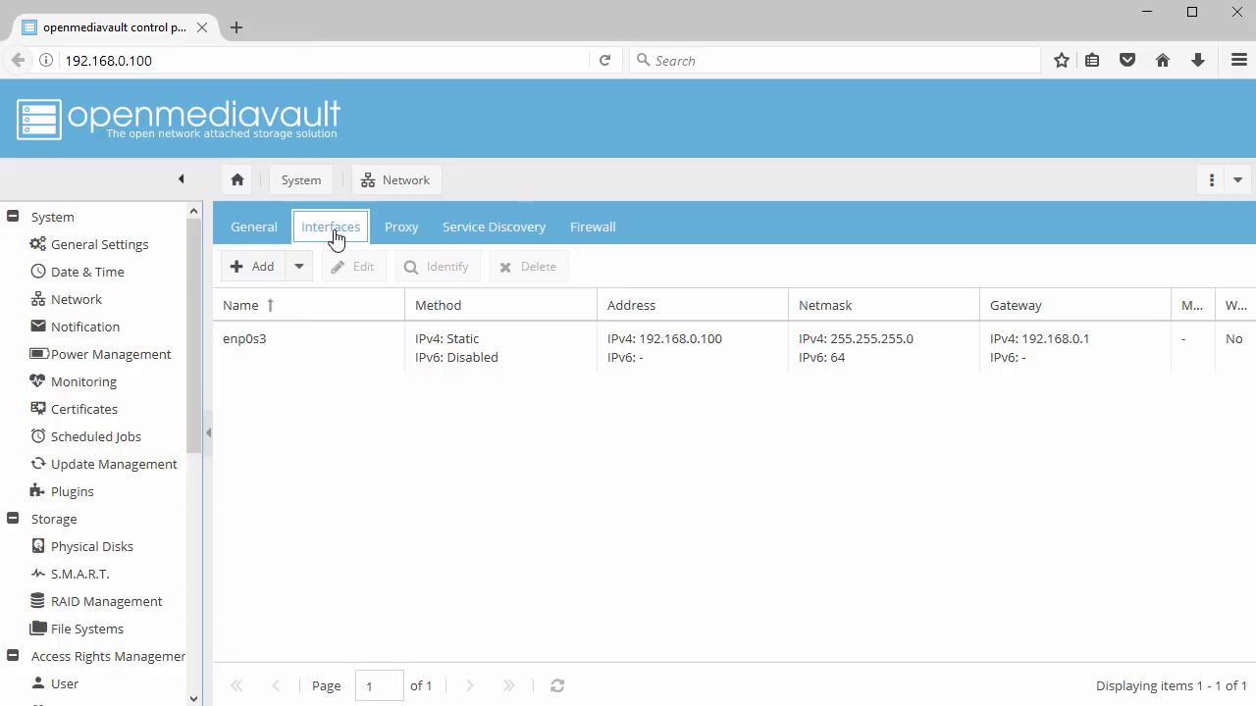
pyautogui.click(91, 469)
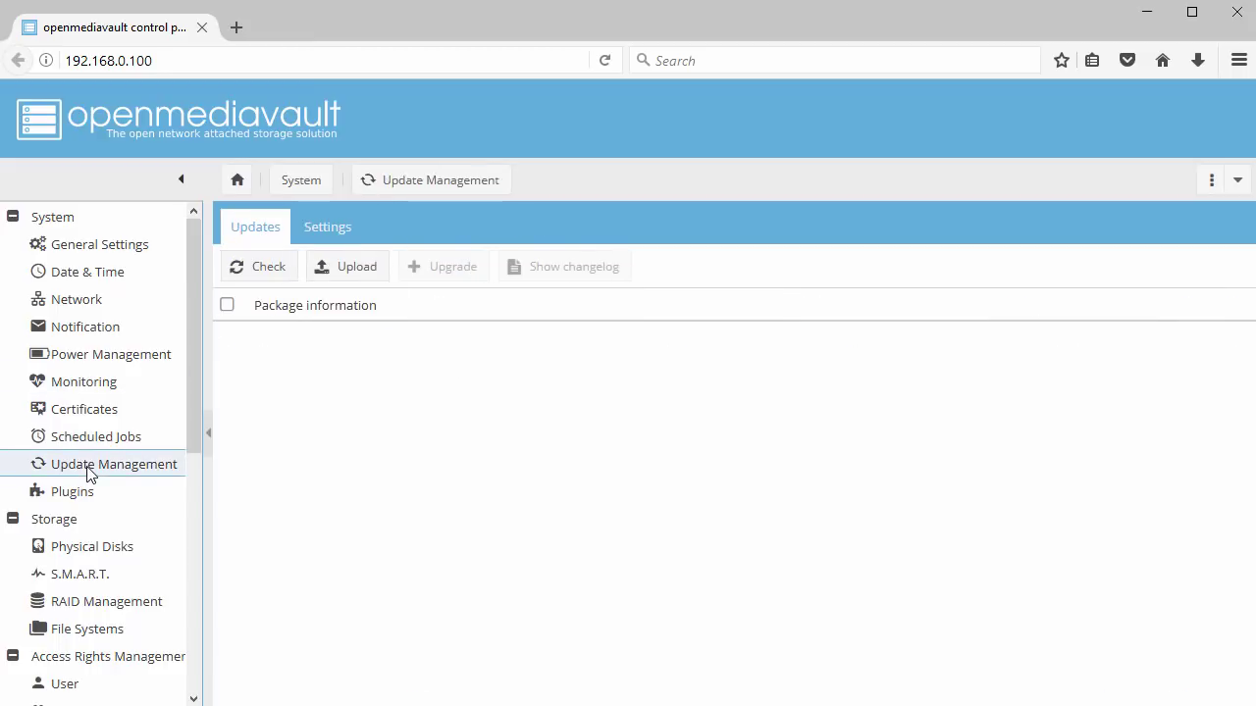
pyautogui.click(279, 279)
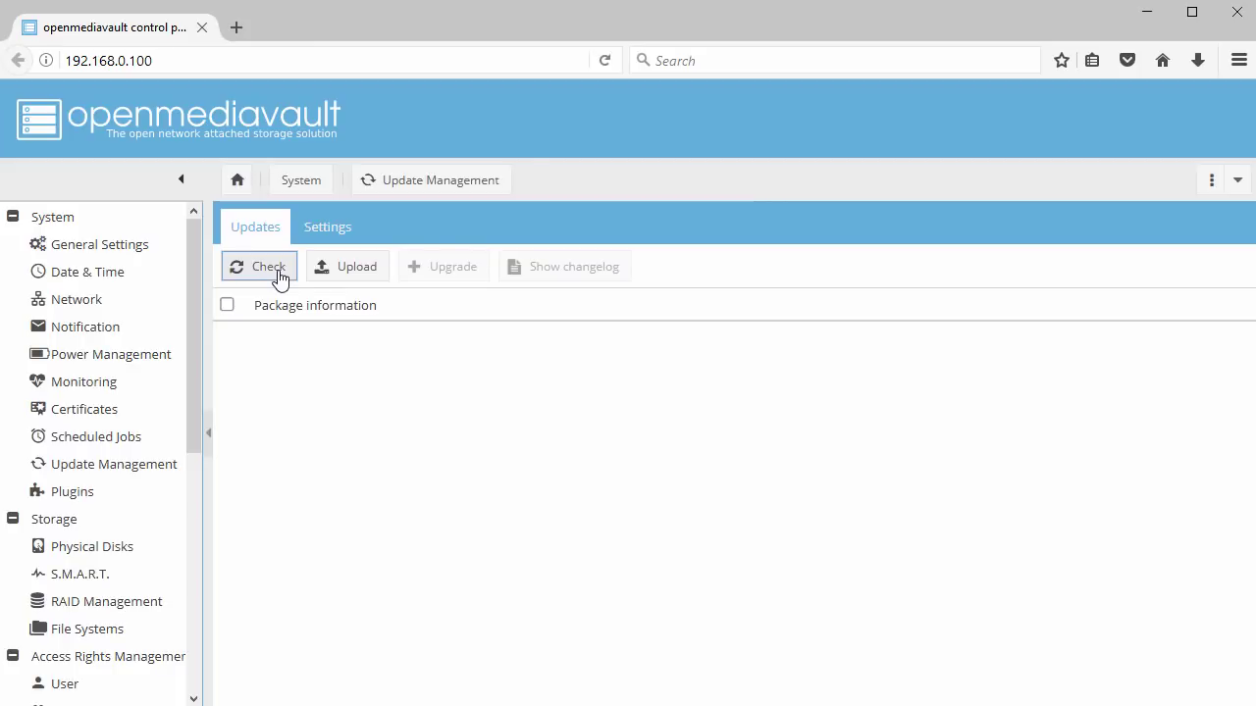
# Browse through the available plugins list, then view the physical disks
pyautogui.click(68, 495)
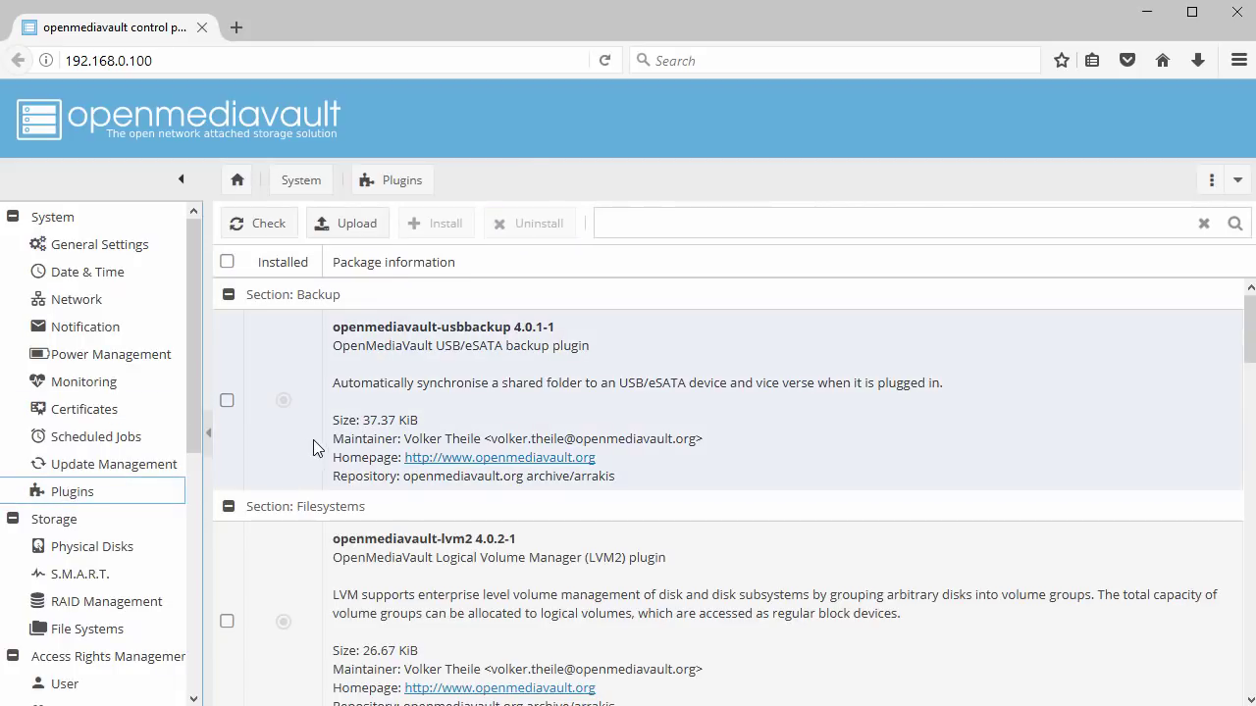
pyautogui.scroll(-3, 313, 448)
pyautogui.scroll(-3, 313, 447)
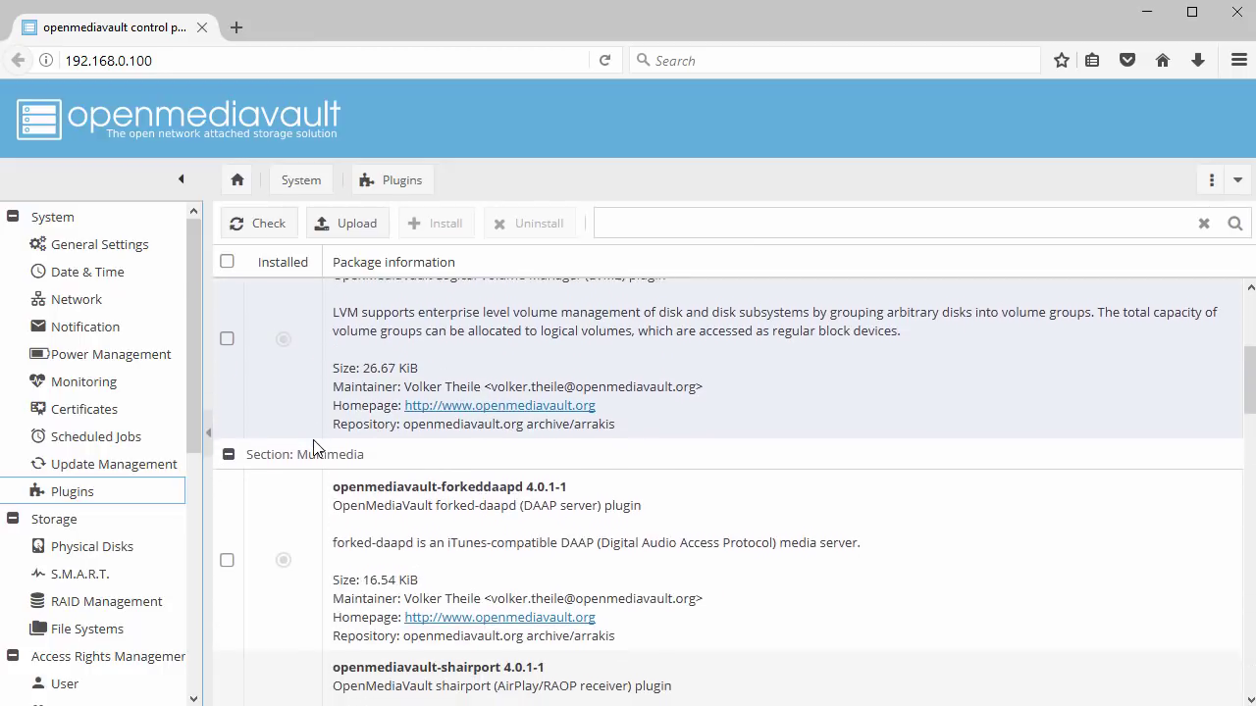
pyautogui.scroll(-9, 313, 447)
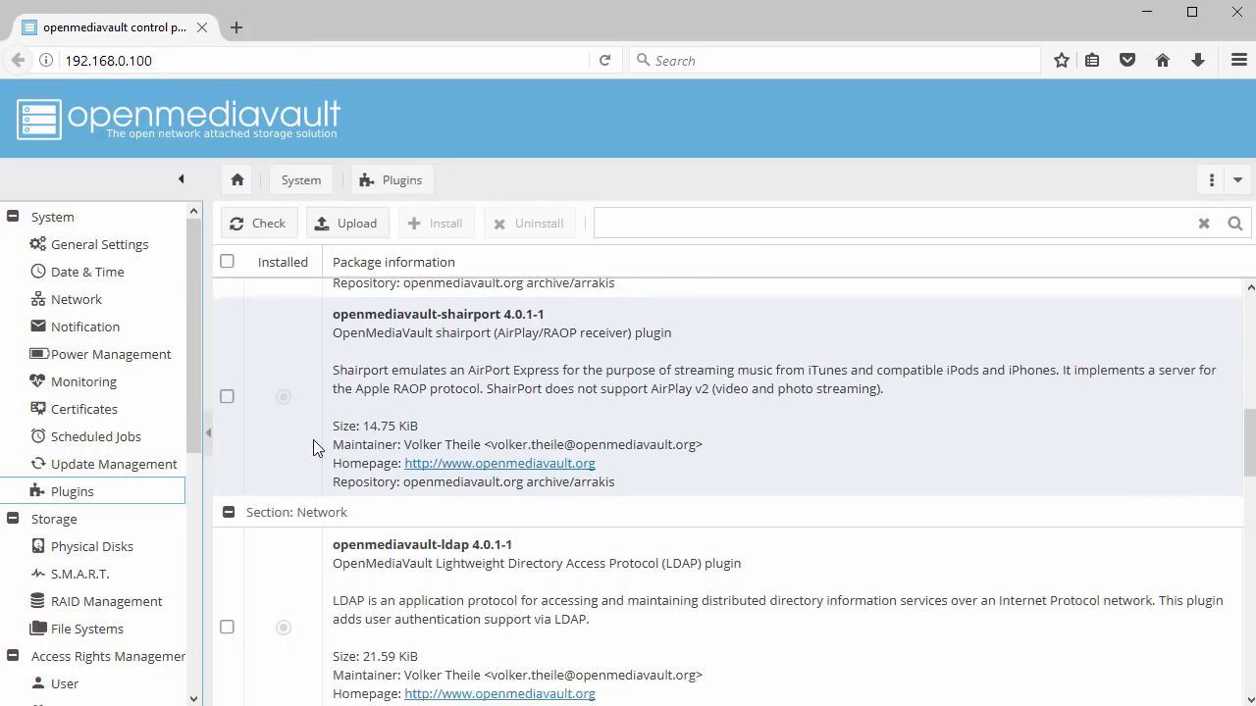
pyautogui.scroll(-9, 313, 447)
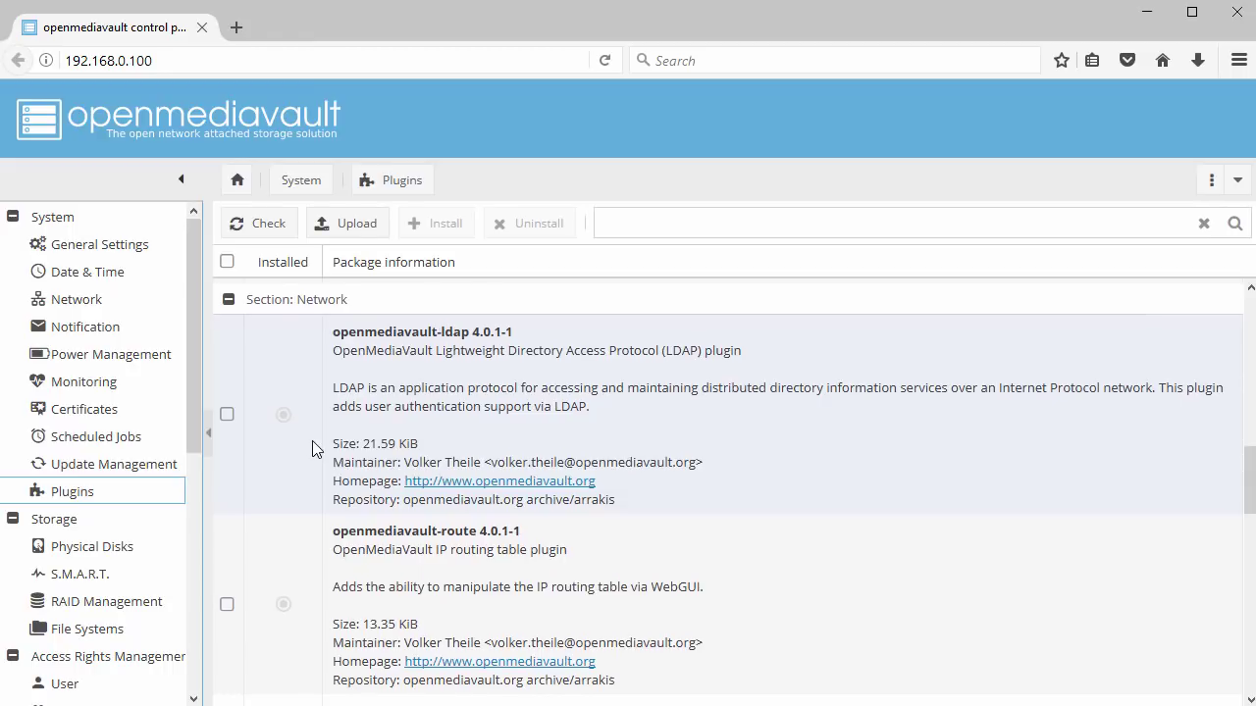
pyautogui.scroll(-5, 312, 448)
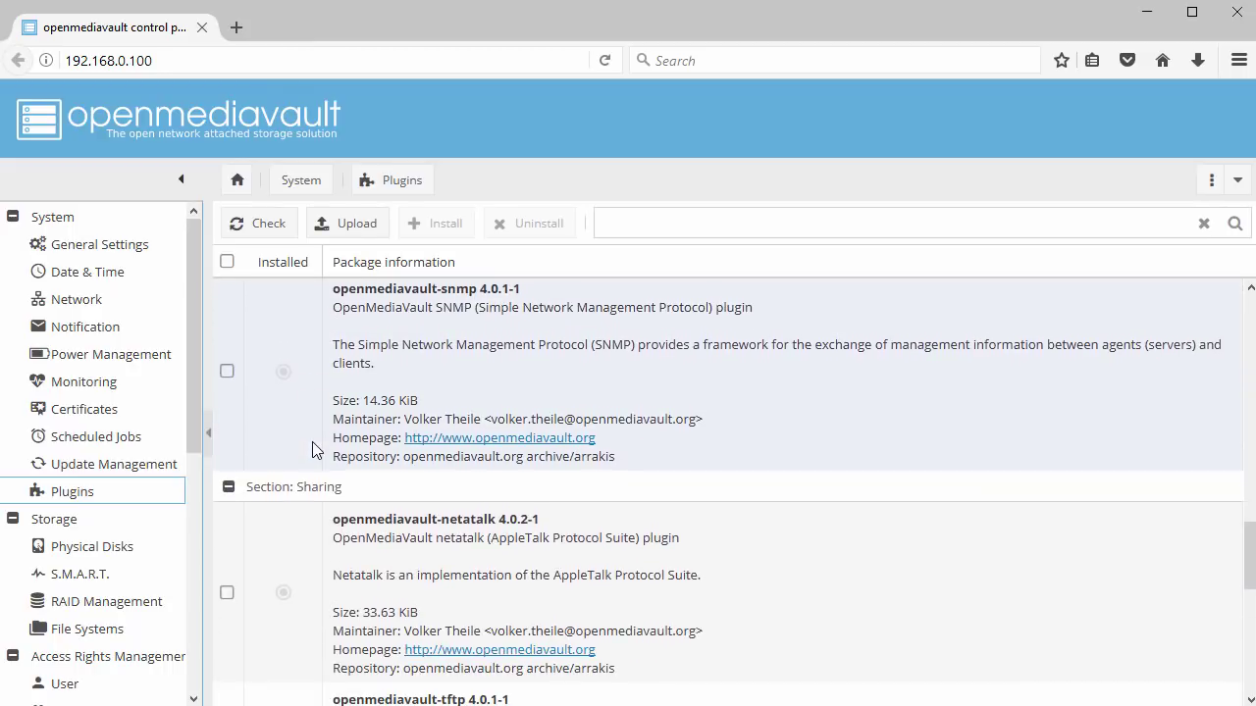
pyautogui.scroll(-1, 311, 451)
pyautogui.scroll(-8, 311, 450)
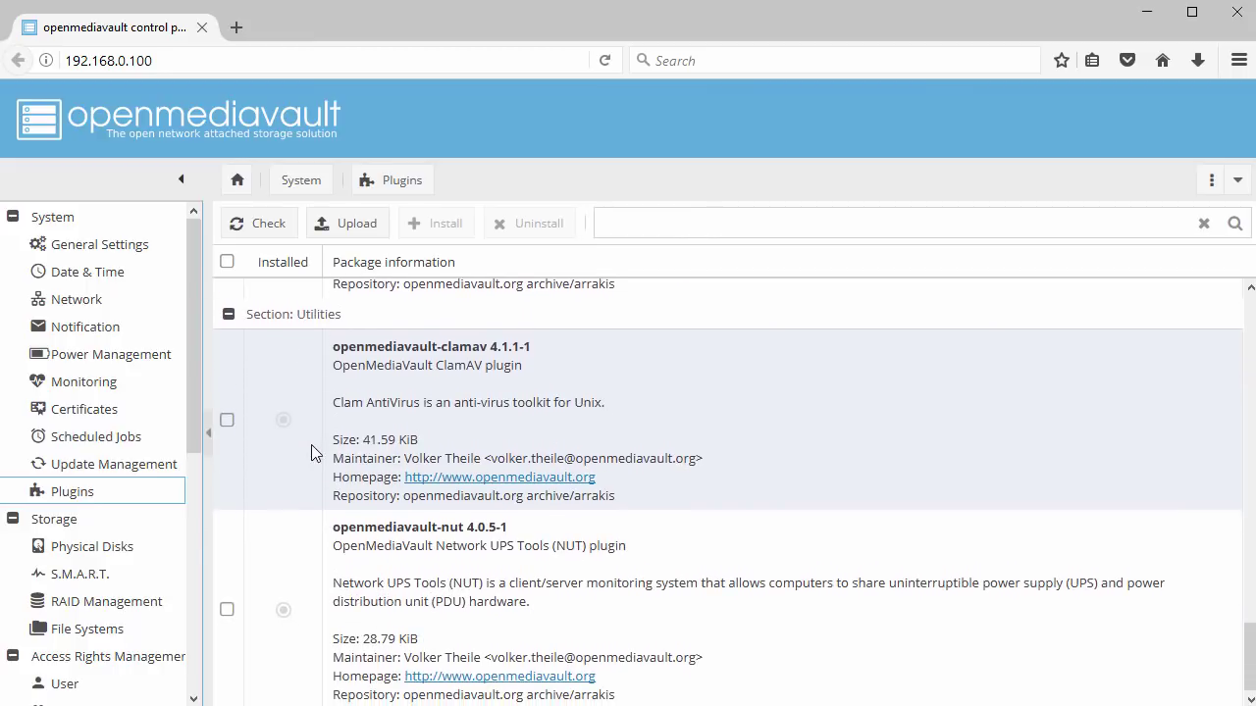
pyautogui.click(115, 556)
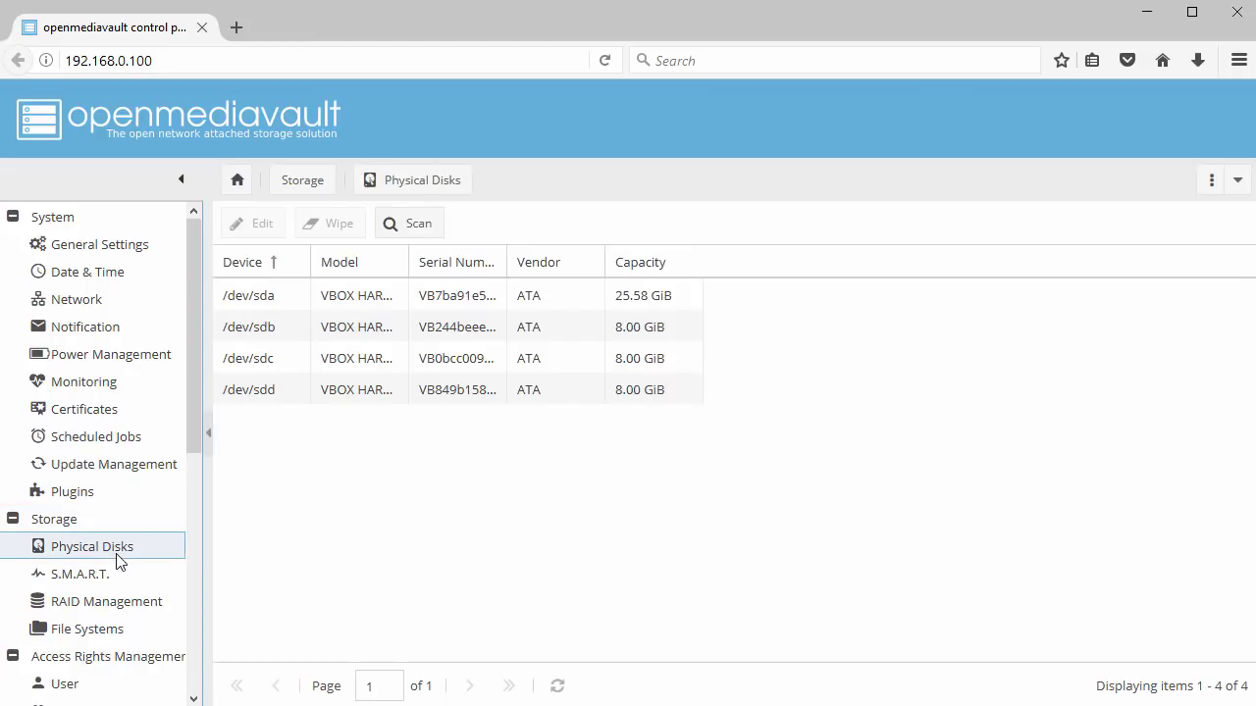
# Select the three 8 GiB disks /dev/sdb, /dev/sdc and /dev/sdd
pyautogui.click(267, 329)
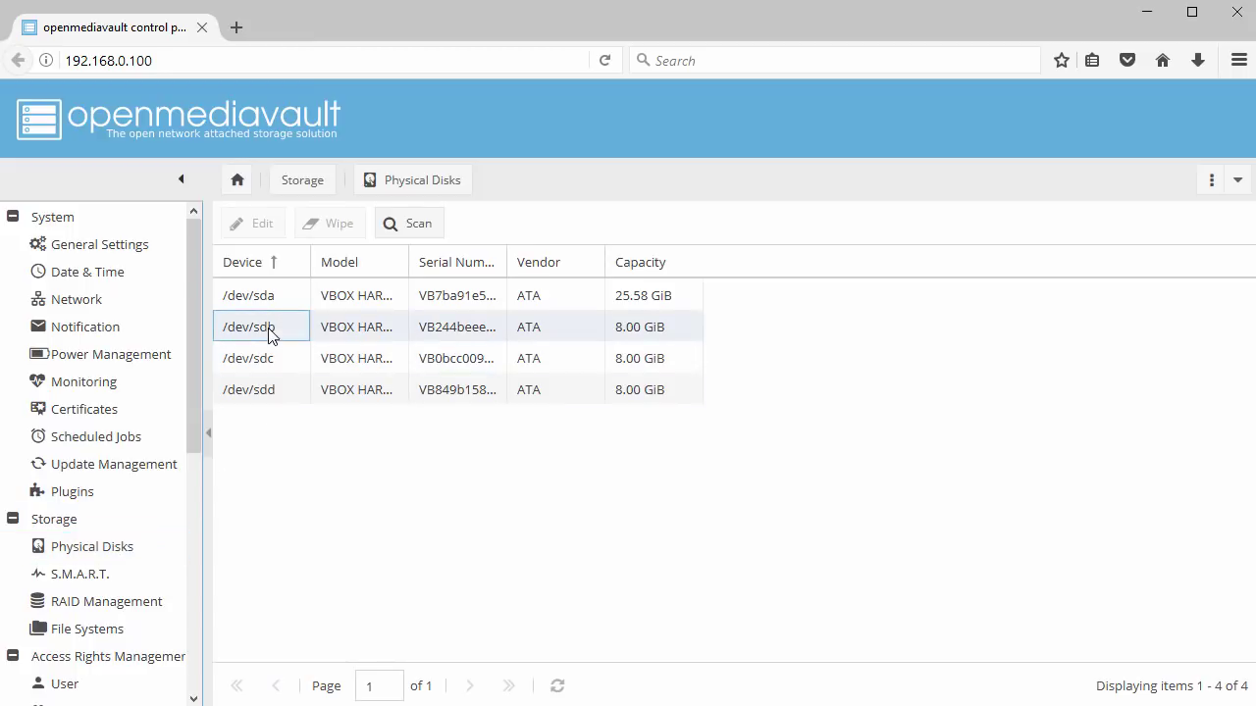
pyautogui.click(270, 359)
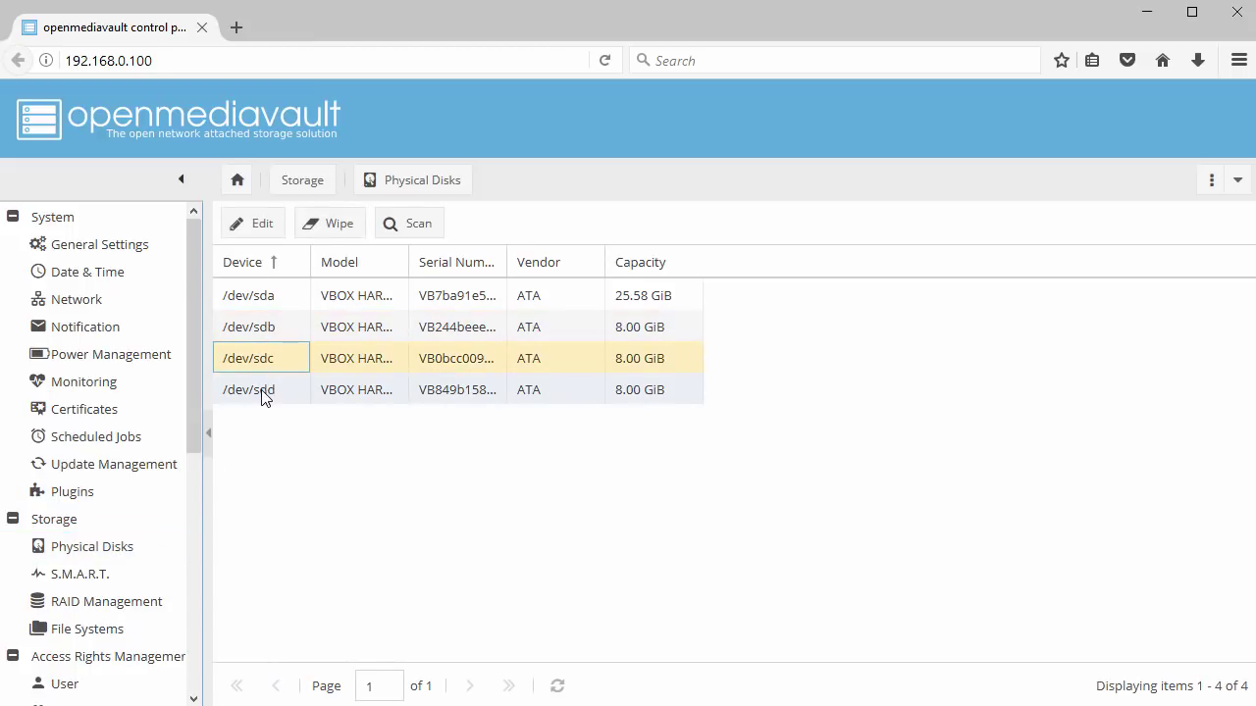
pyautogui.click(263, 394)
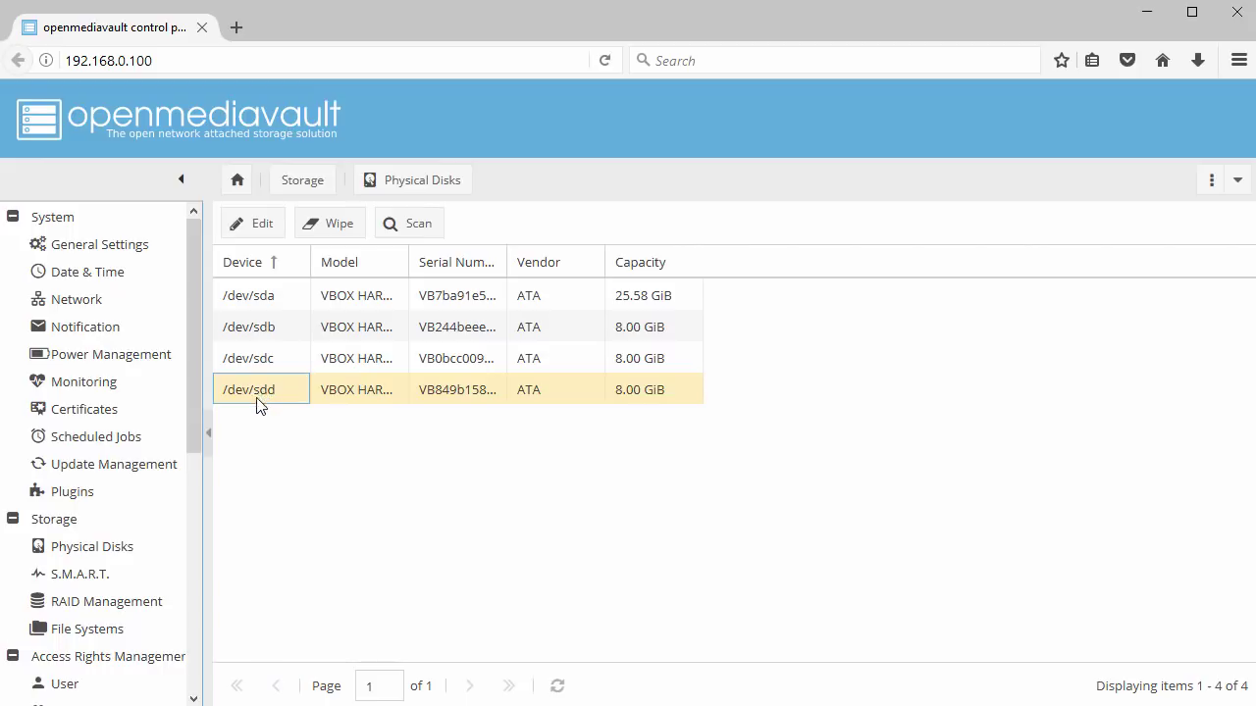
# Create RAID 5 array VOL001 from all three disks and confirm creation
pyautogui.click(106, 605)
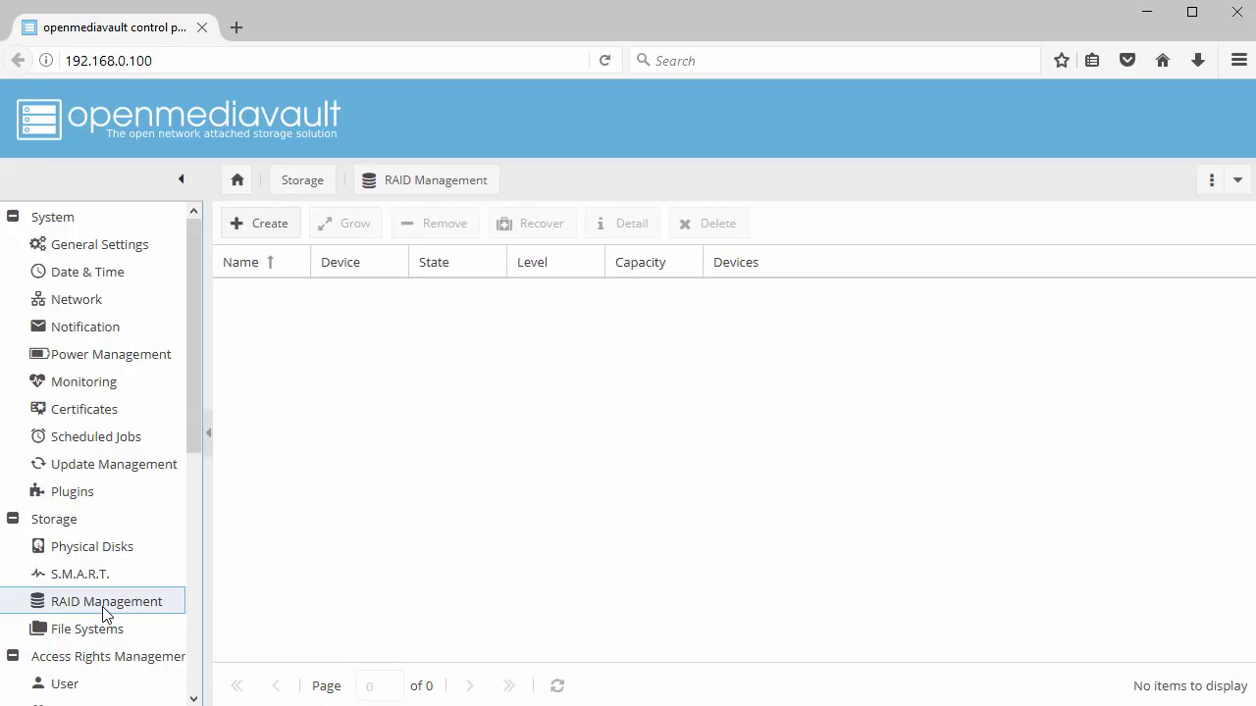
pyautogui.click(266, 231)
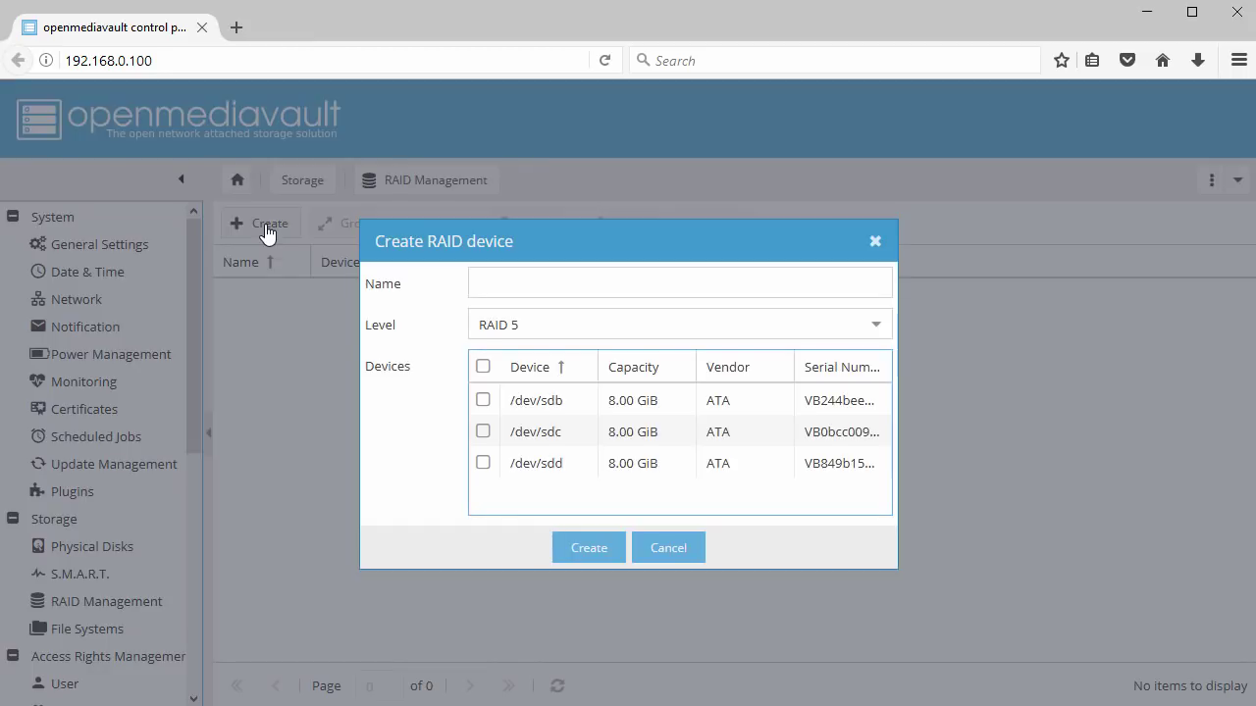
pyautogui.click(512, 283)
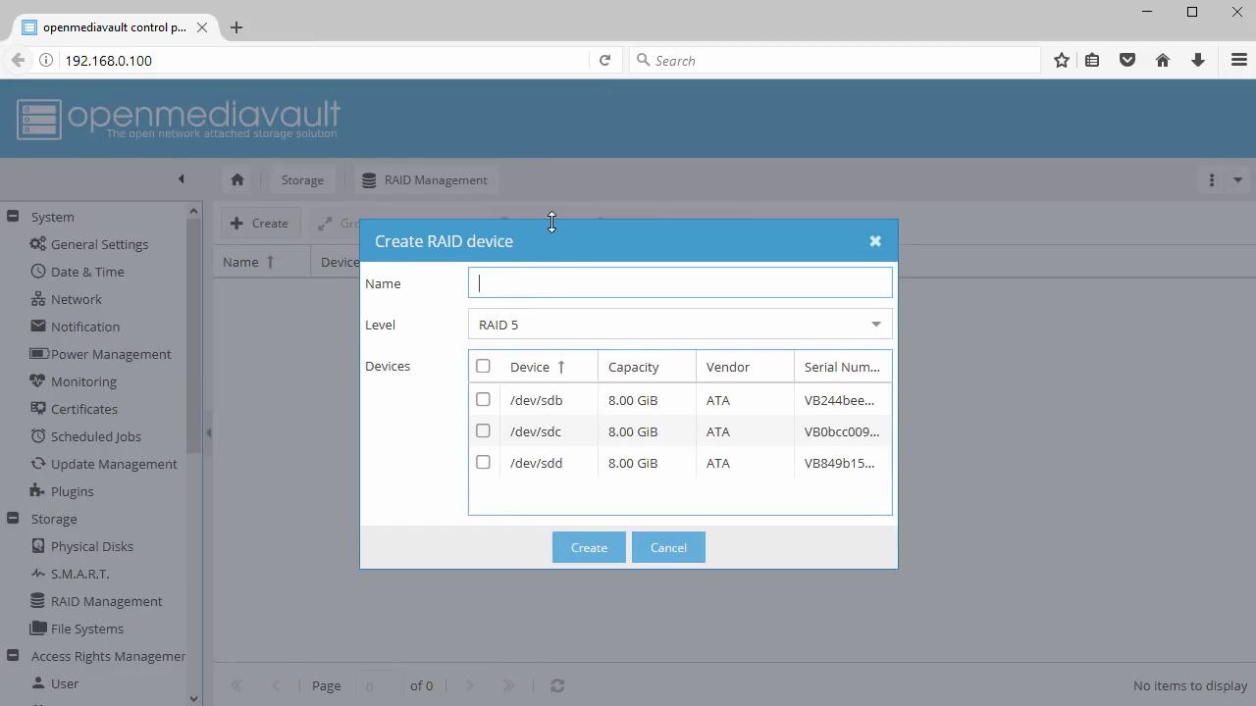
pyautogui.write('VOL001')
pyautogui.click(876, 331)
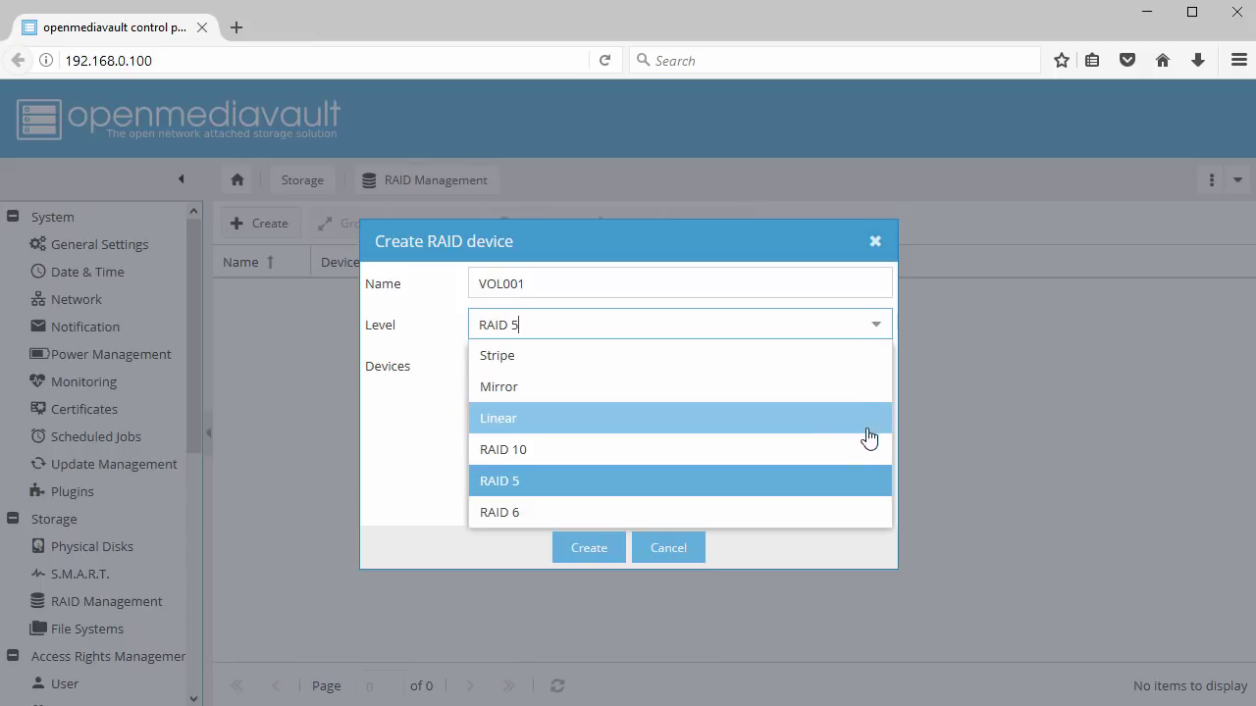
pyautogui.click(861, 493)
pyautogui.click(485, 367)
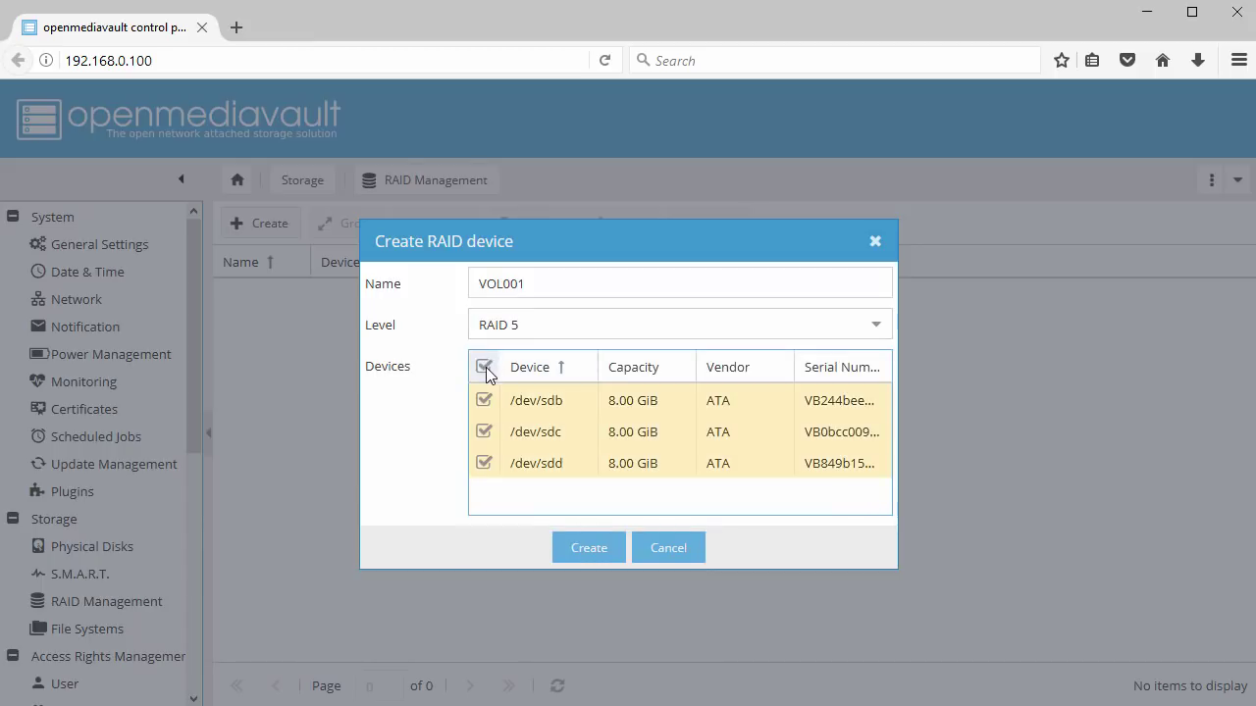
pyautogui.click(581, 553)
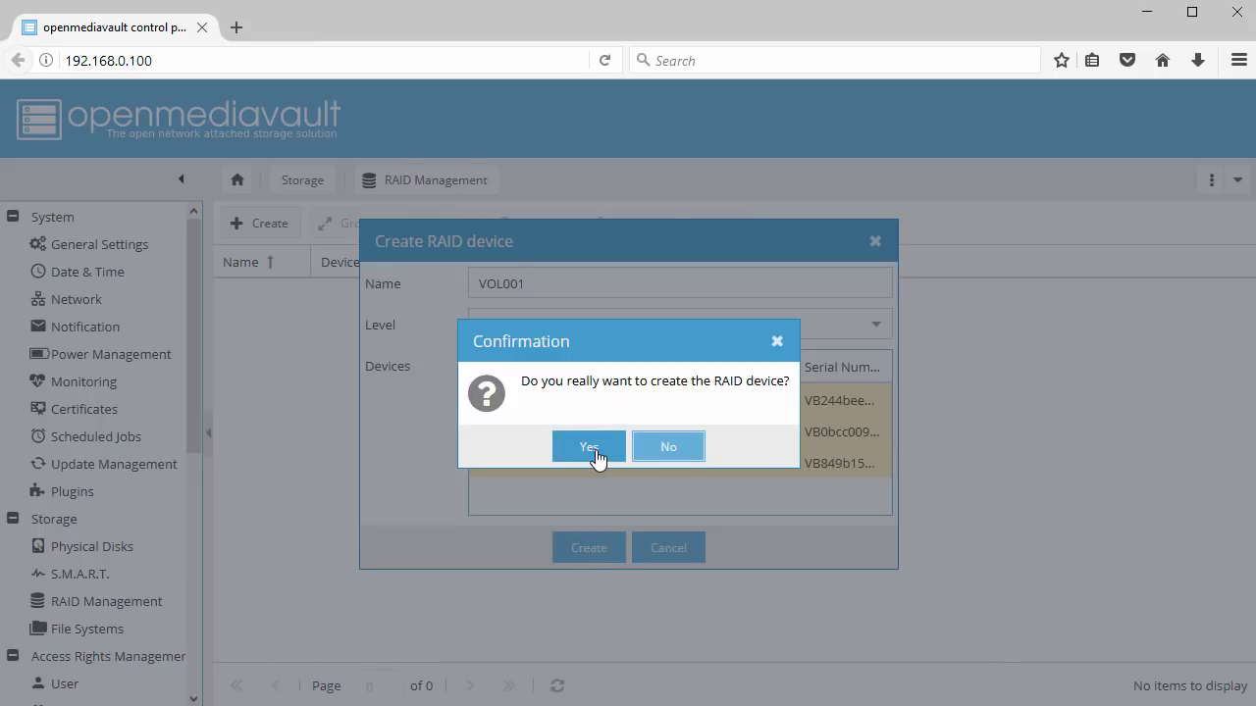
pyautogui.click(592, 448)
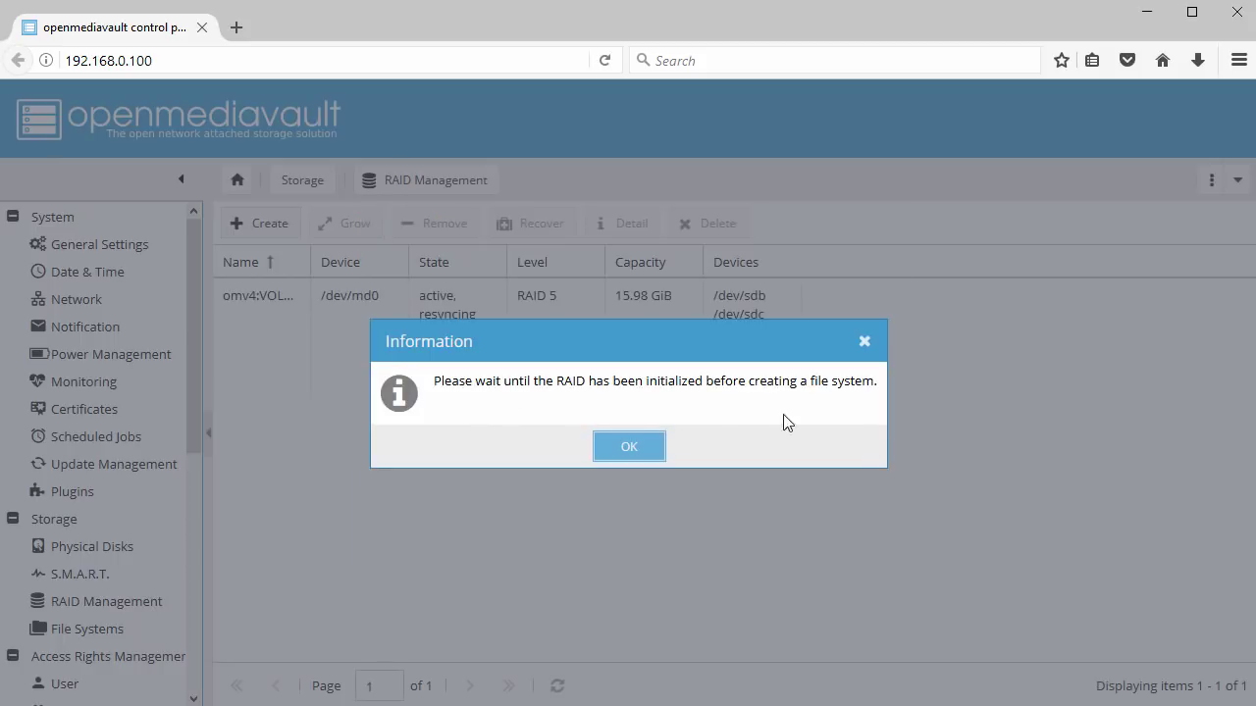
# Apply the pending RAID change and widen the State column to watch /dev/md0 sync
pyautogui.click(629, 448)
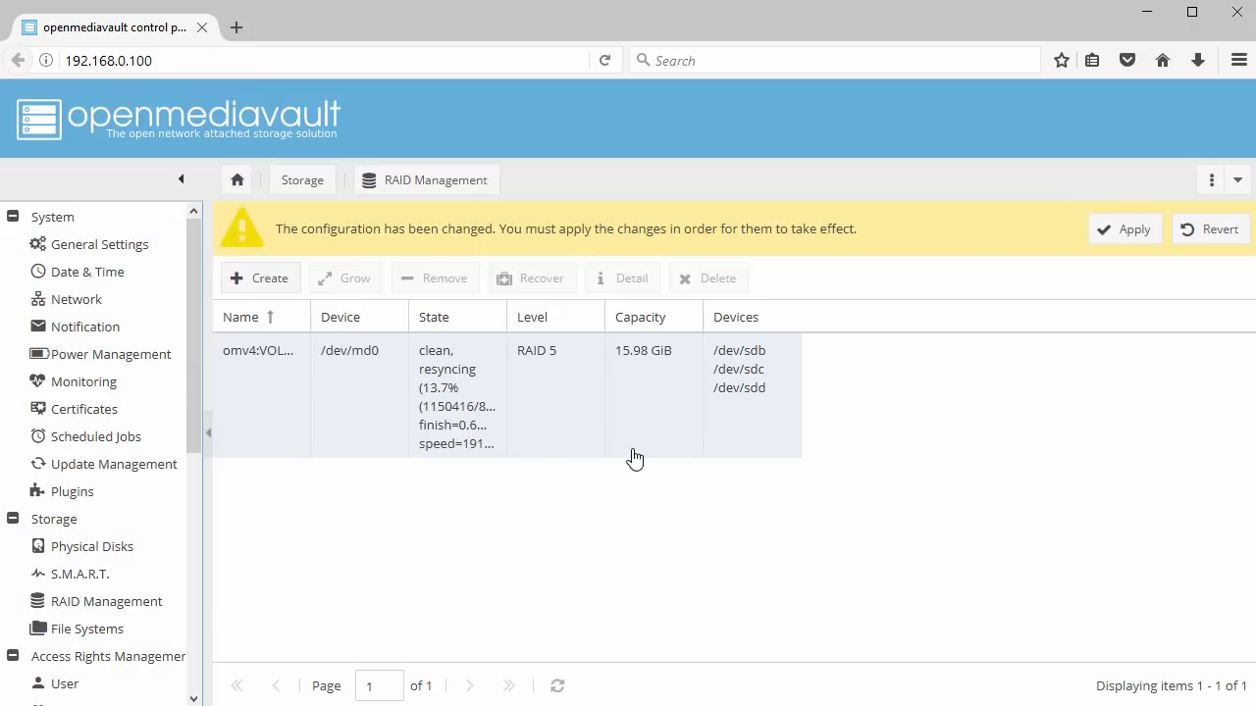
pyautogui.click(1112, 243)
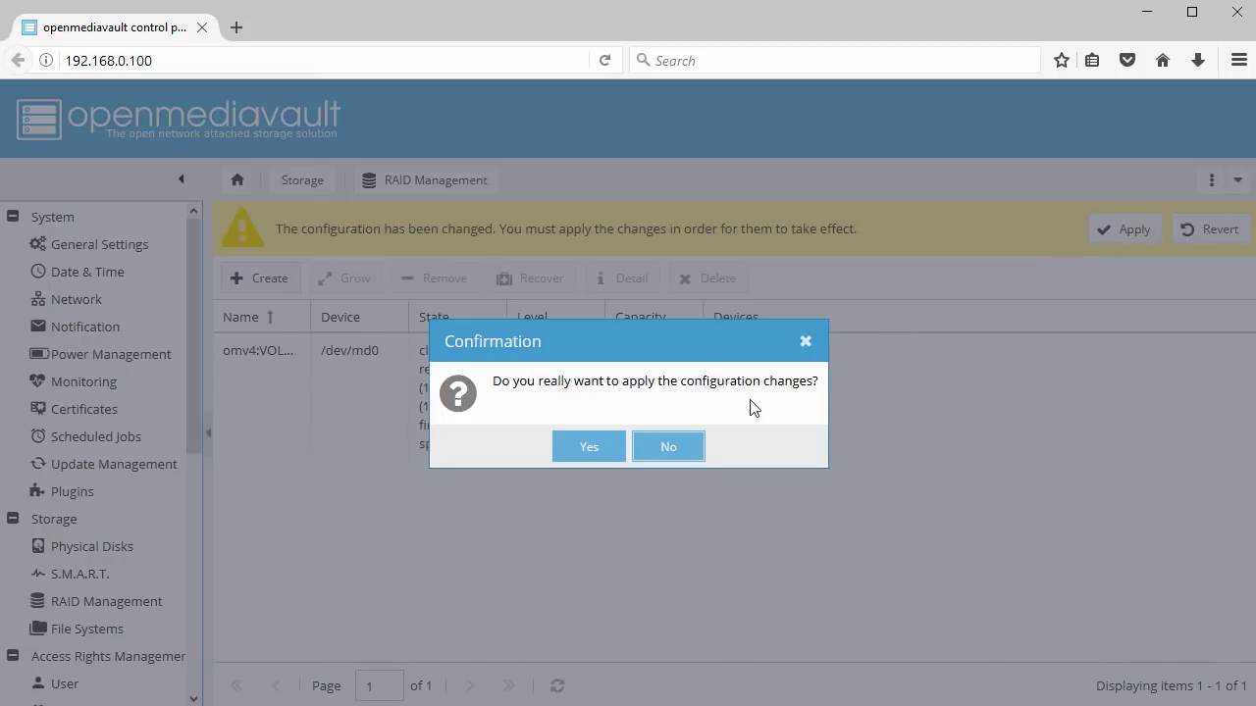
pyautogui.click(588, 453)
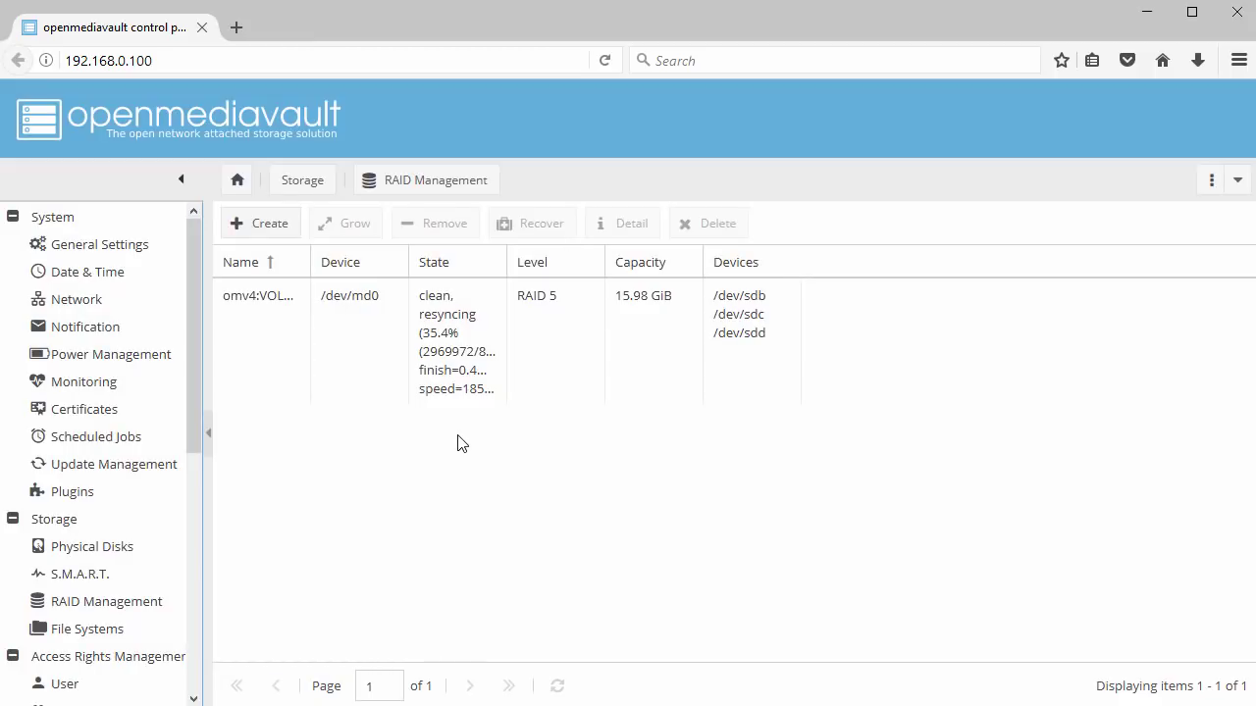
pyautogui.moveTo(509, 260); pyautogui.dragTo(616, 261)
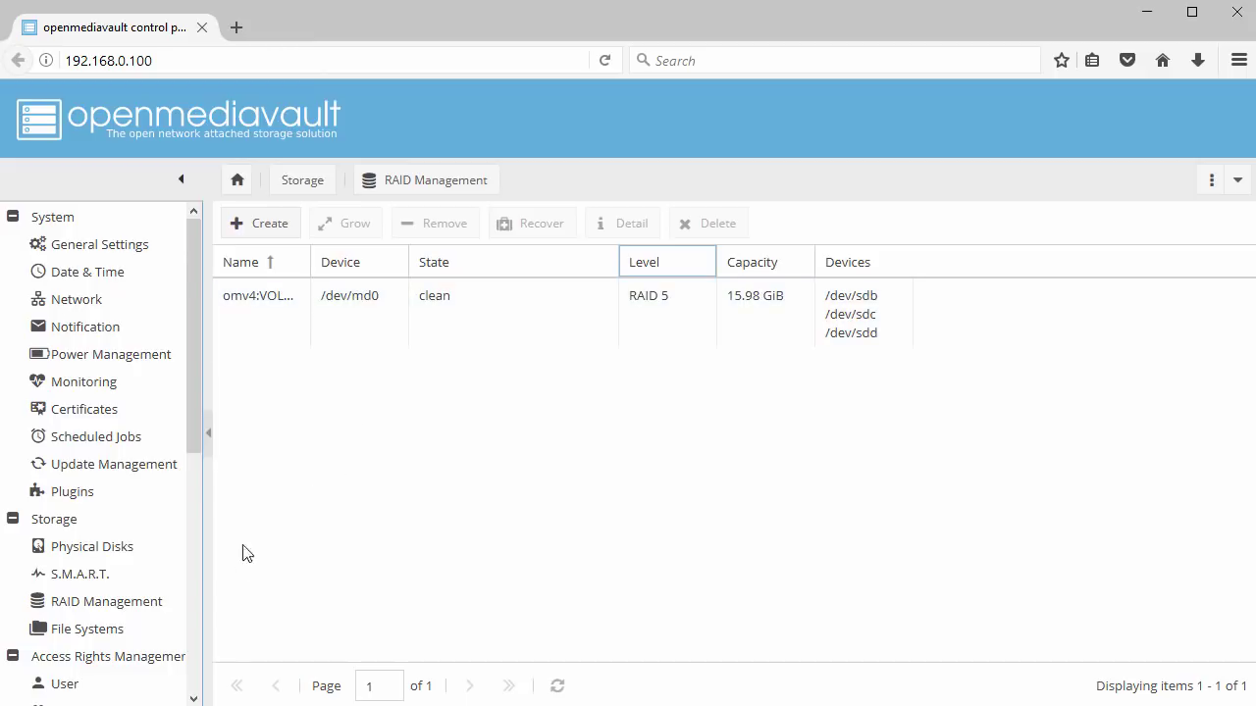
pyautogui.click(83, 632)
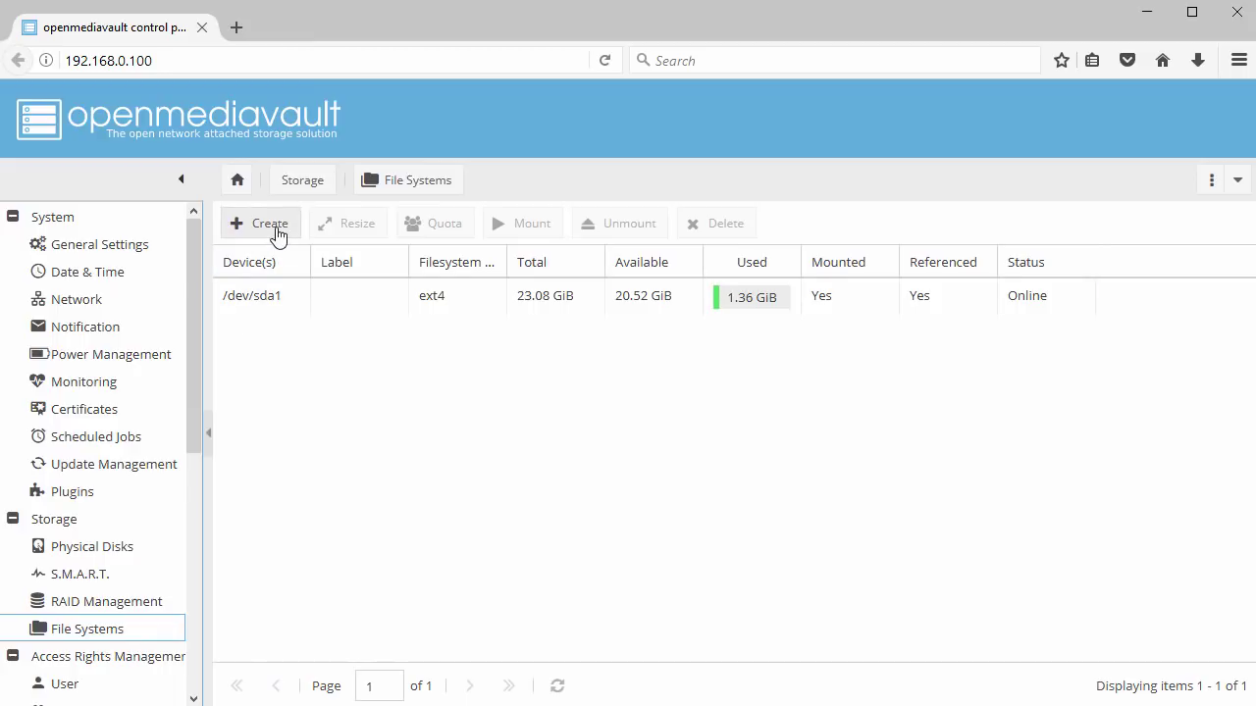
# Format the VOL001 device /dev/md0 as ext4 with label FS01 and confirm
pyautogui.click(278, 236)
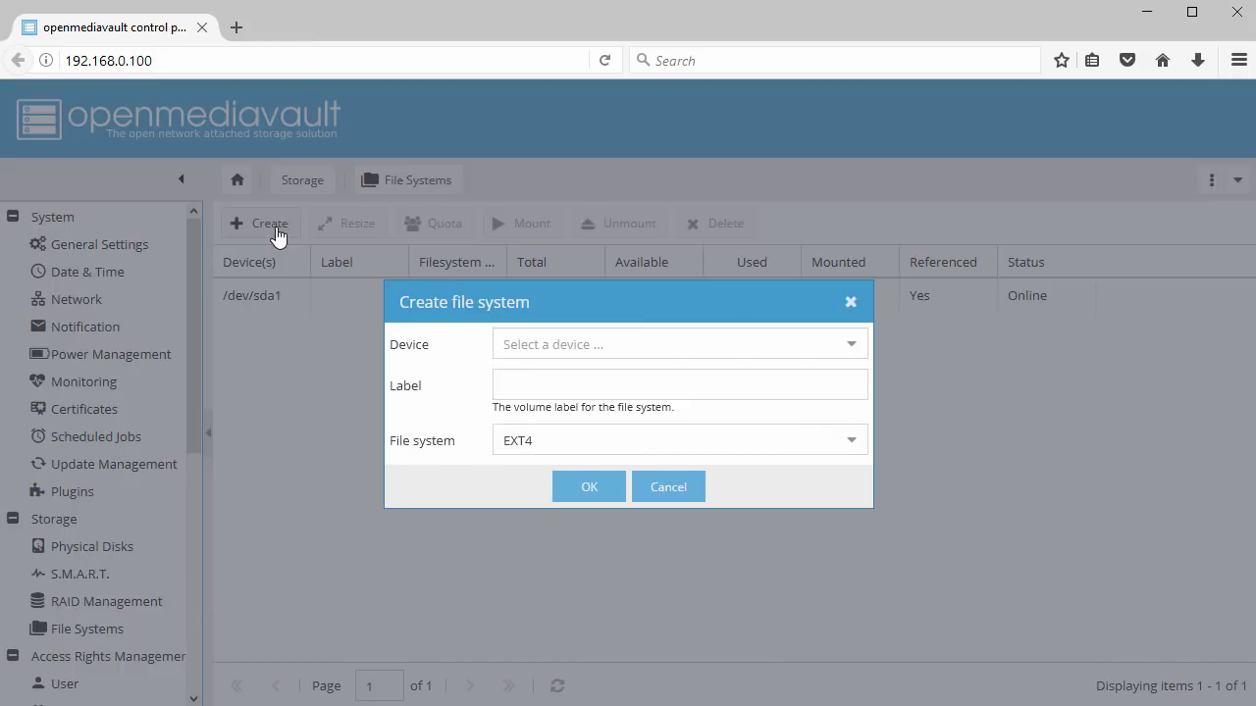
pyautogui.click(851, 347)
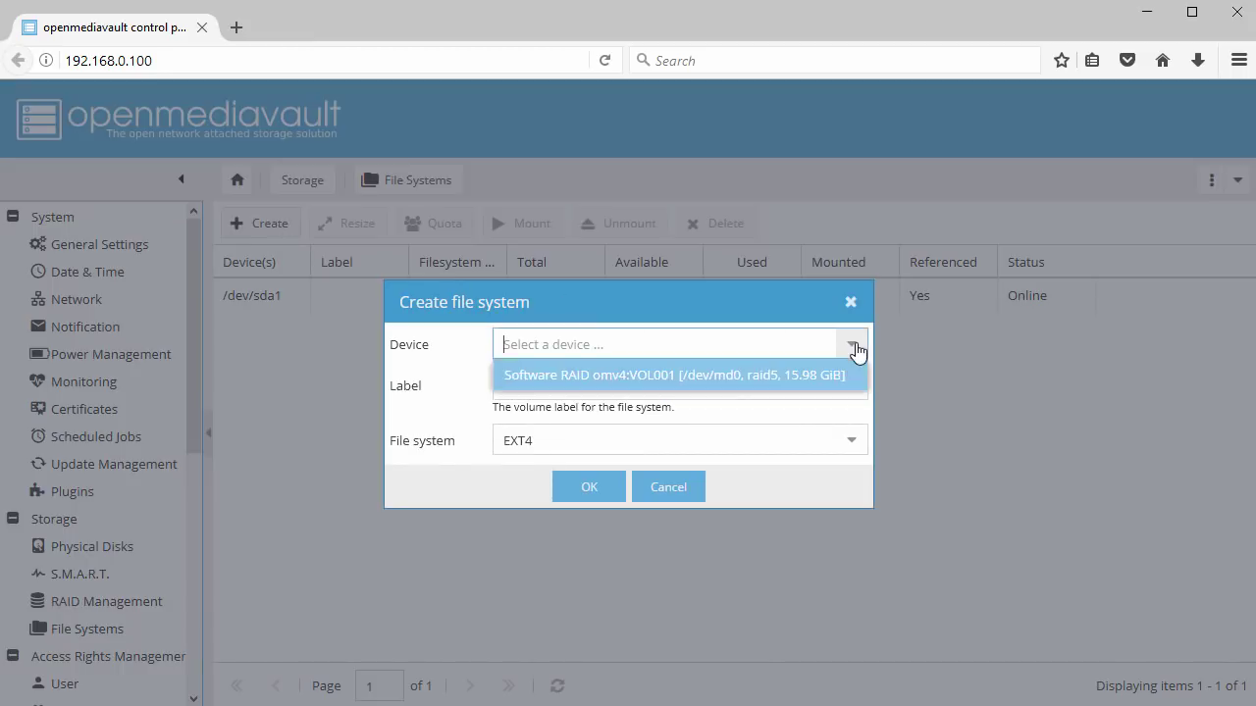
pyautogui.click(738, 376)
pyautogui.click(709, 387)
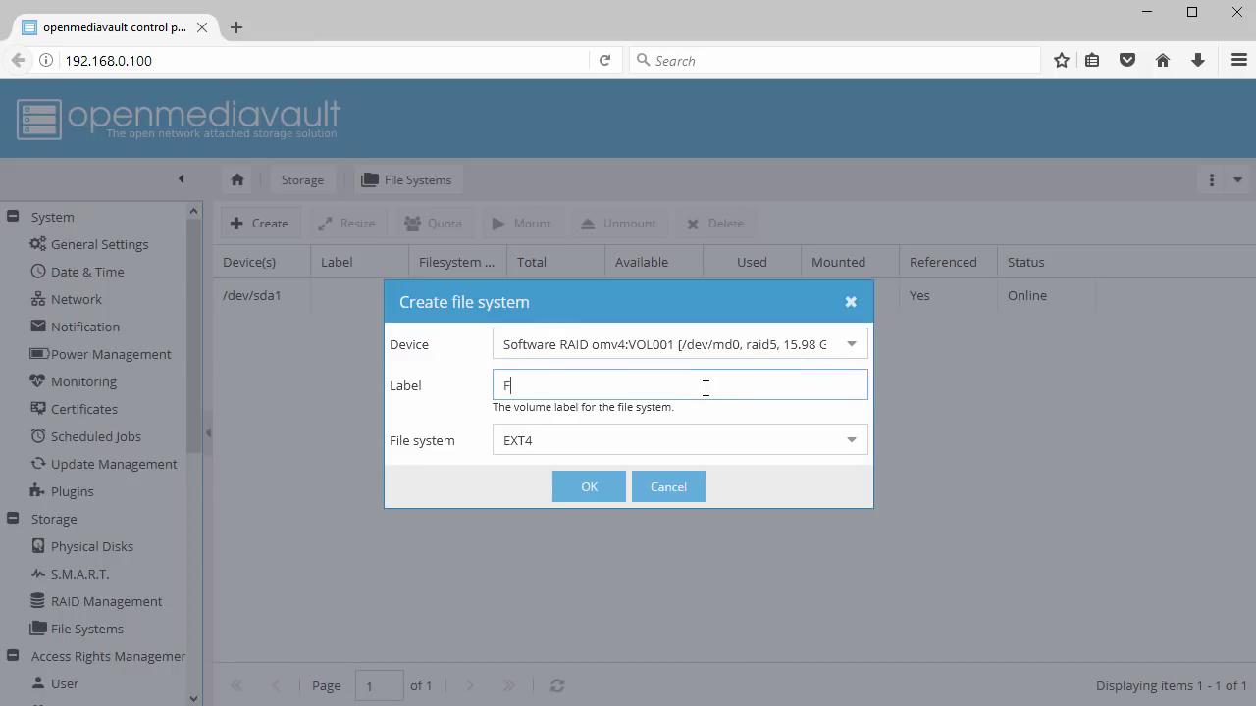
pyautogui.write('FS01')
pyautogui.click(850, 440)
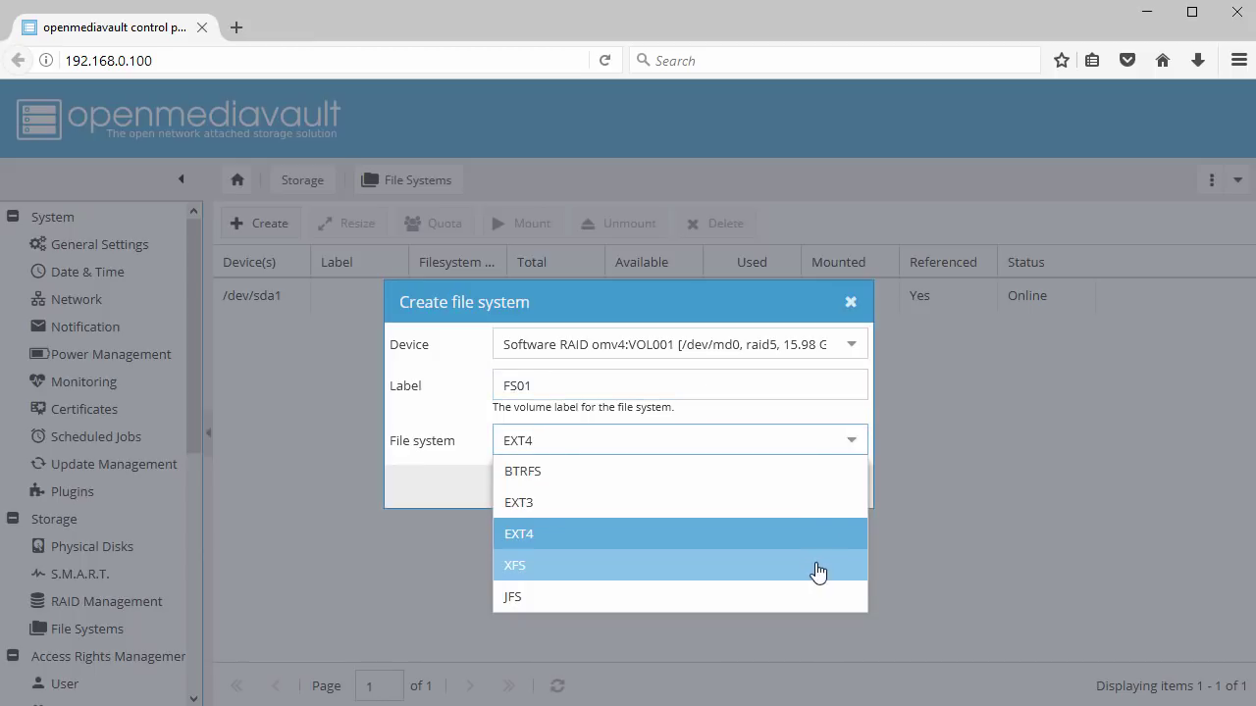
pyautogui.click(809, 535)
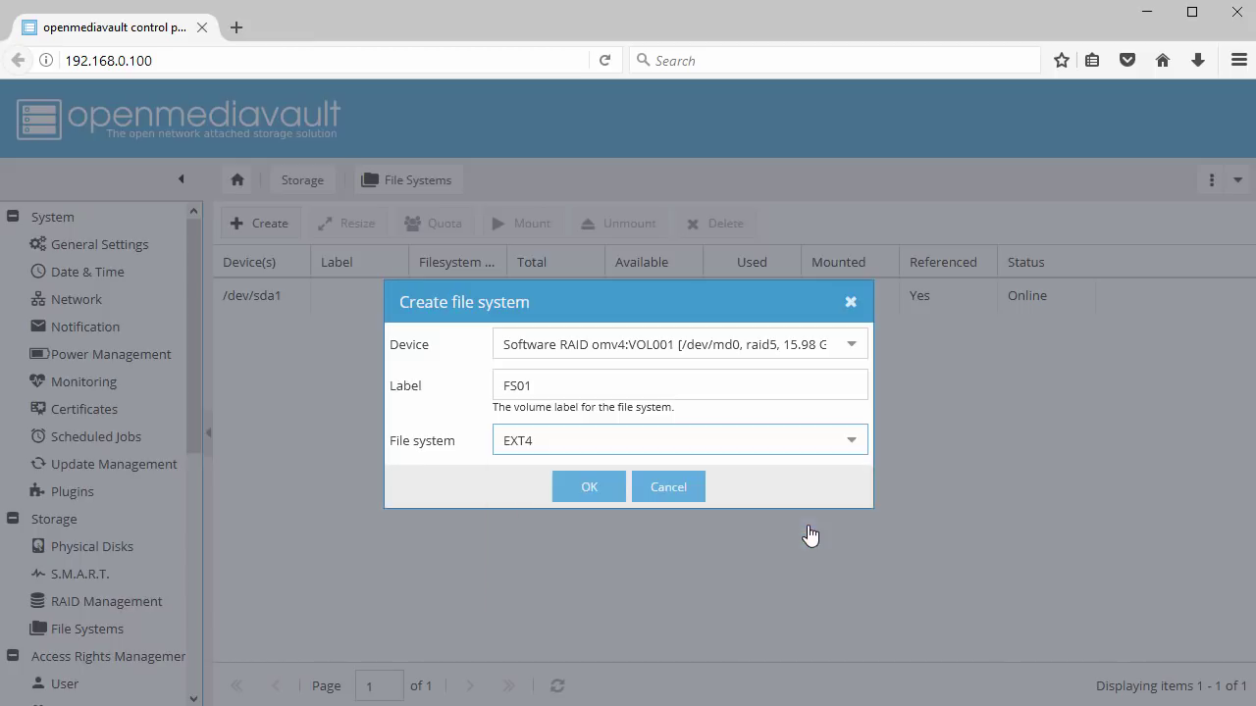
pyautogui.click(589, 487)
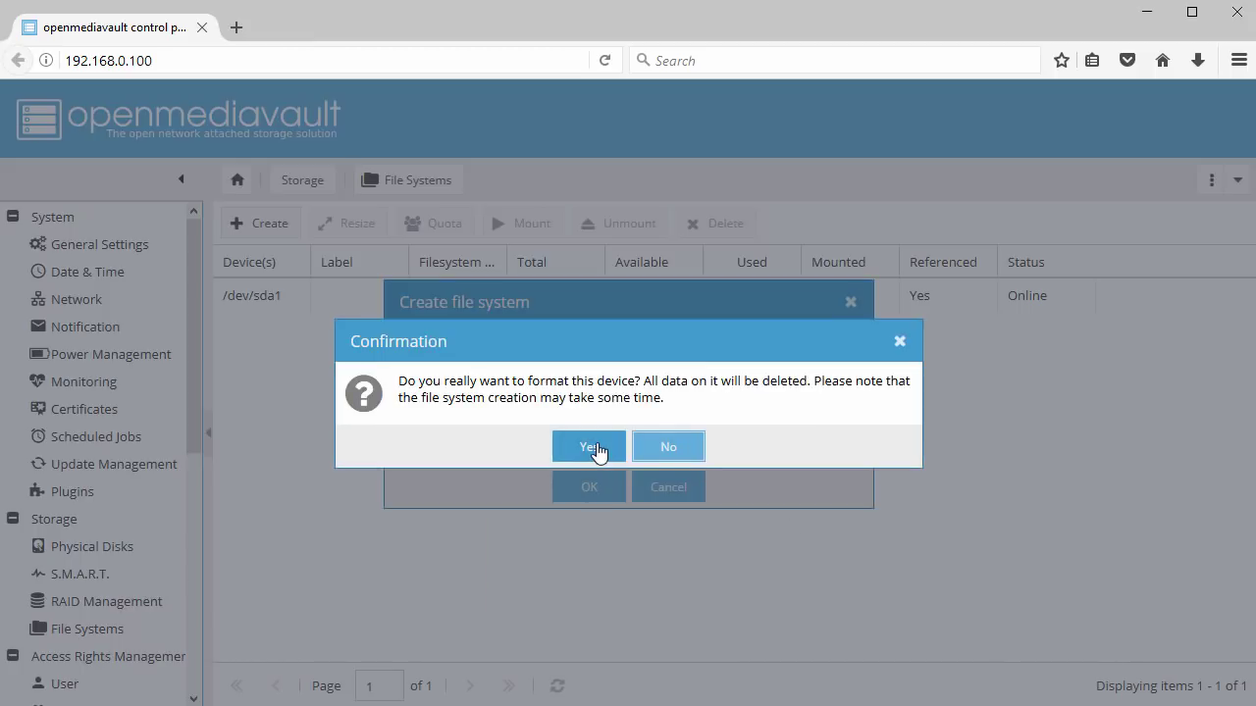
pyautogui.click(591, 447)
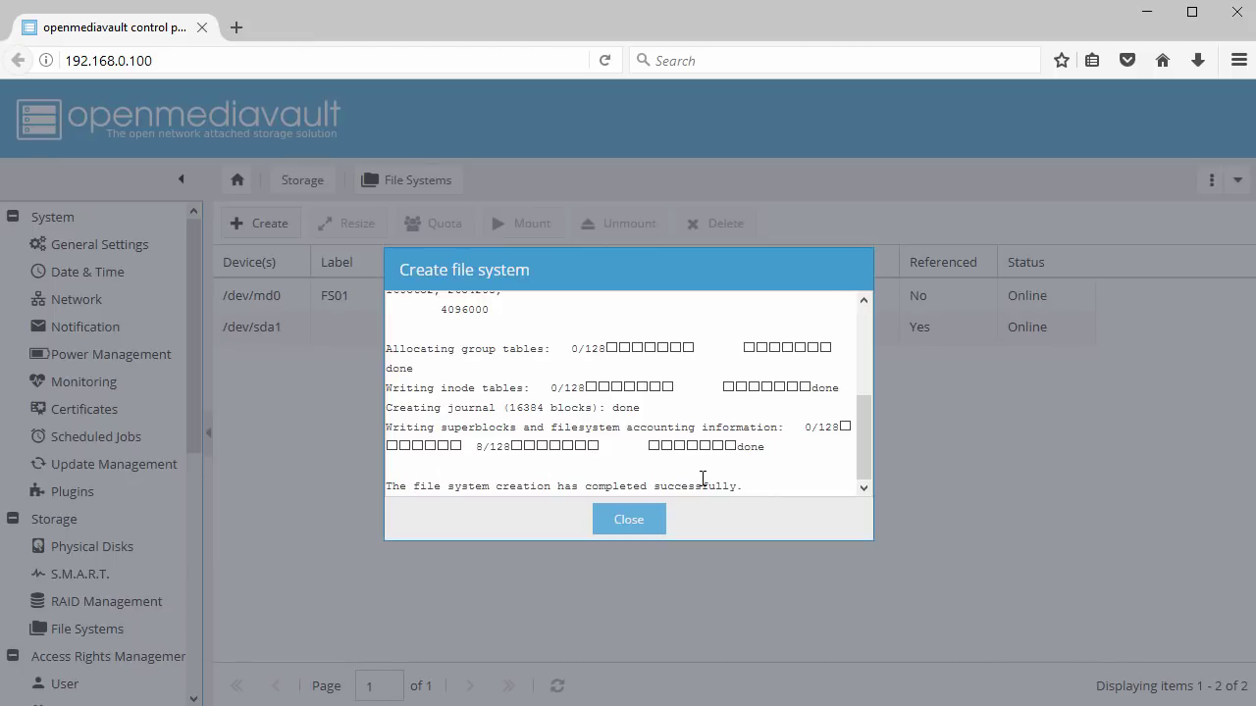
pyautogui.click(620, 523)
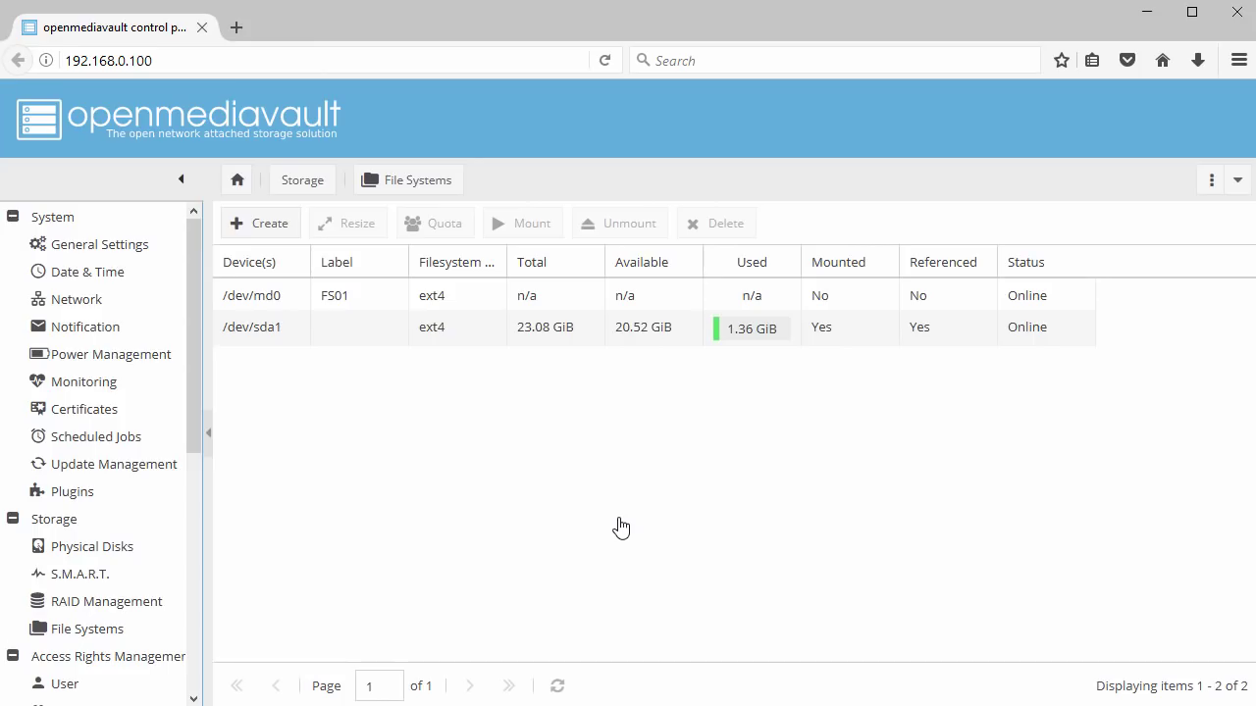
# Mount FS01 on /dev/md0 and apply the configuration change
pyautogui.click(284, 305)
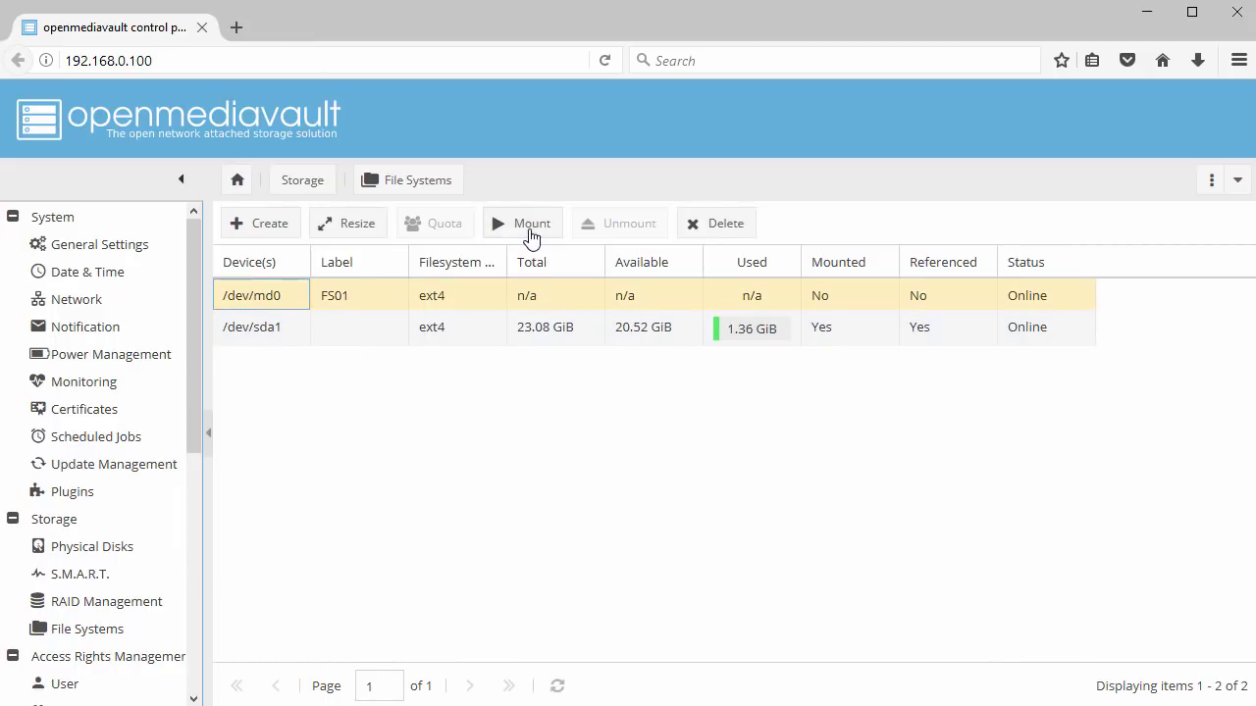
pyautogui.click(531, 235)
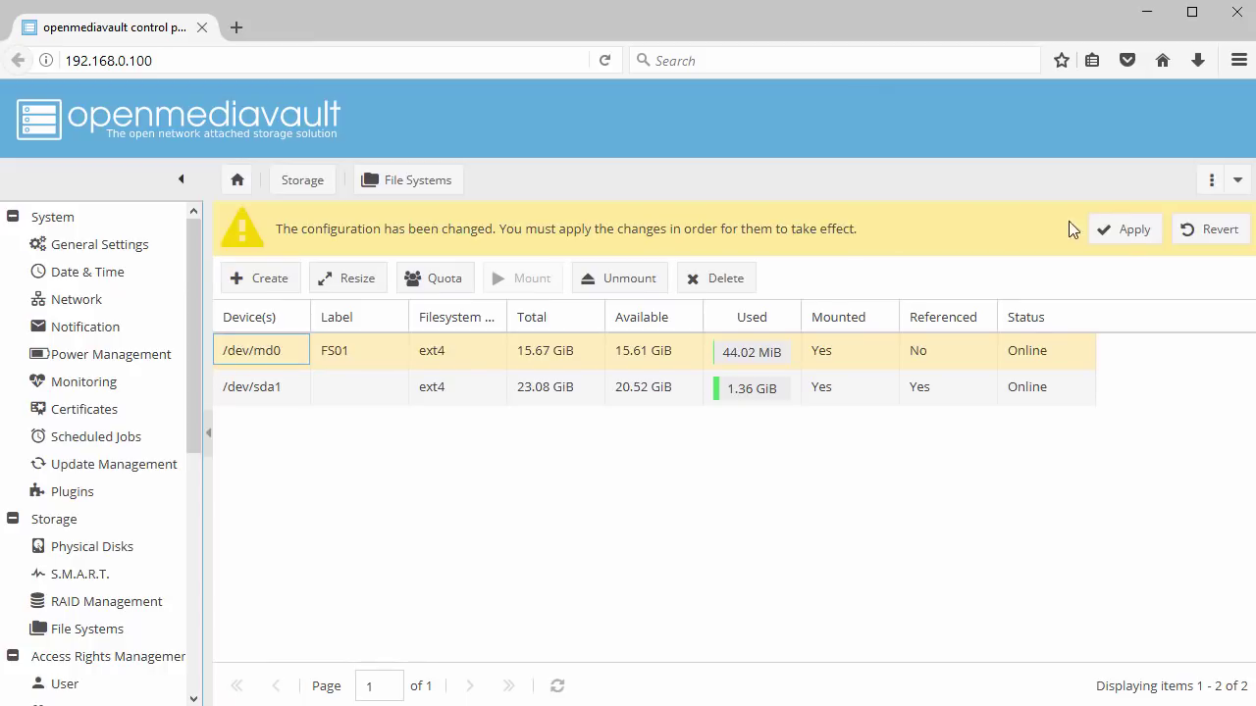
pyautogui.click(1123, 241)
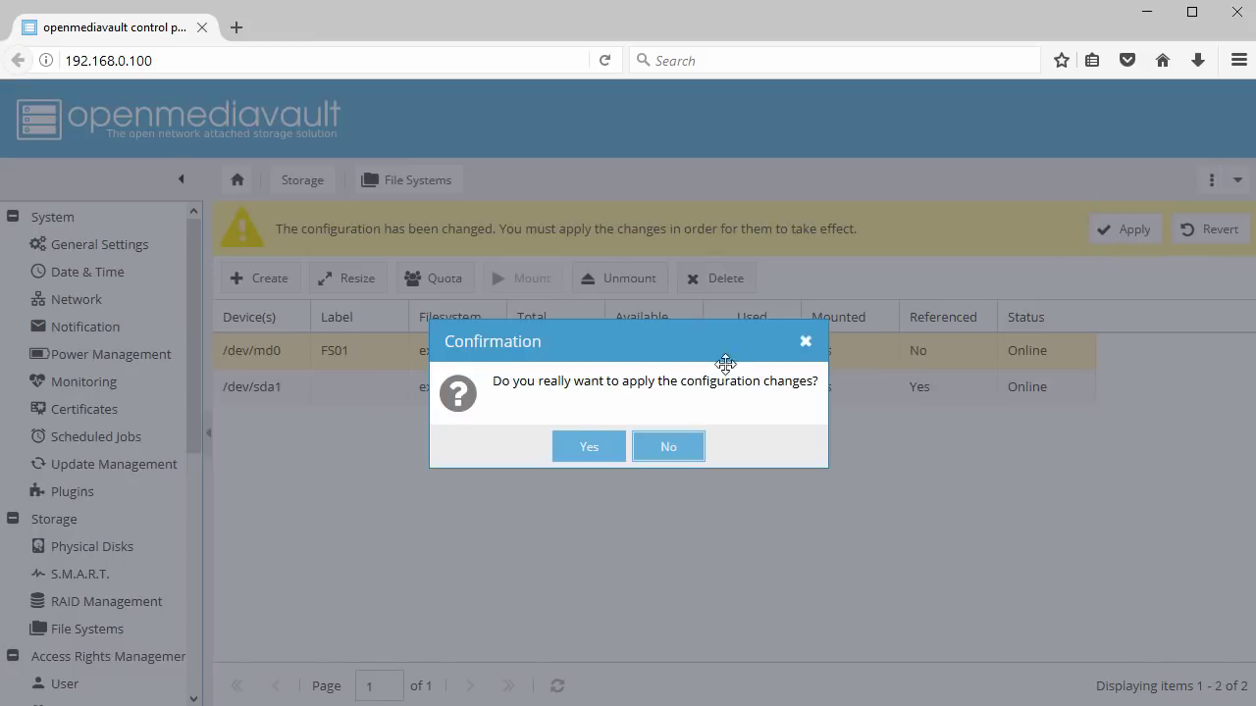
pyautogui.click(588, 447)
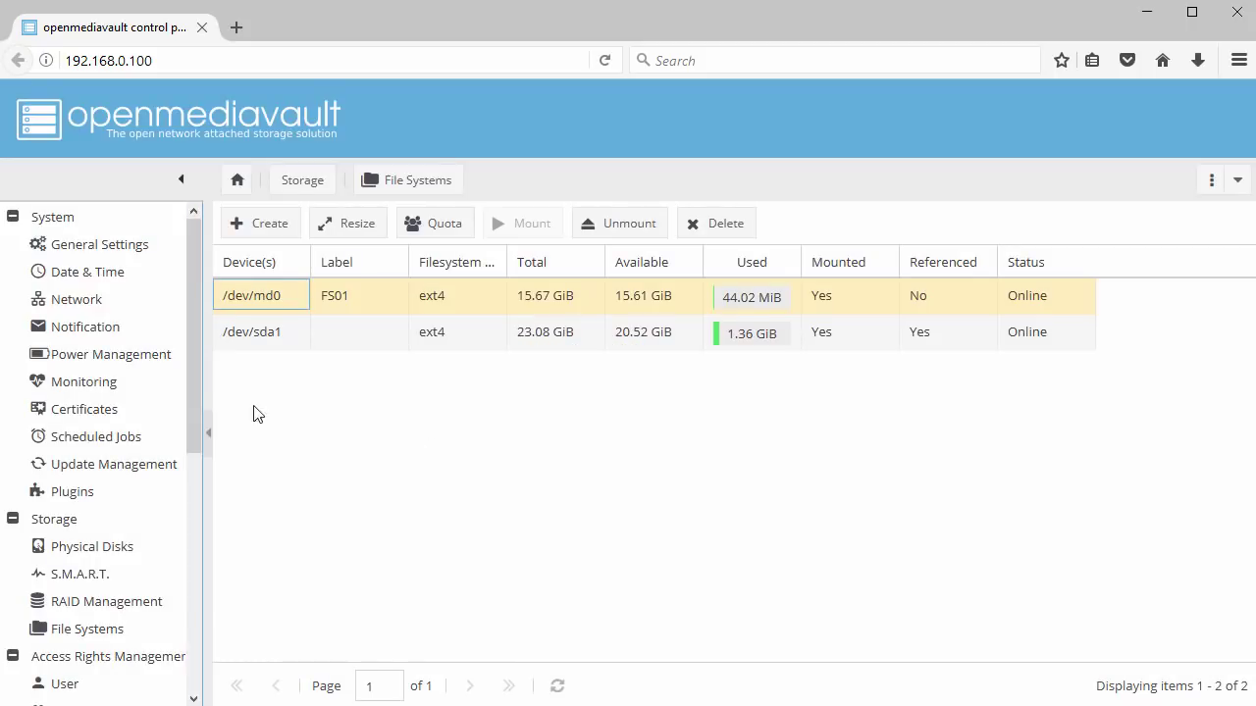
# Scroll the sidebar down to Access Rights Management and view the empty Group list
pyautogui.scroll(-2, 197, 394)
pyautogui.moveTo(200, 420); pyautogui.dragTo(199, 524)
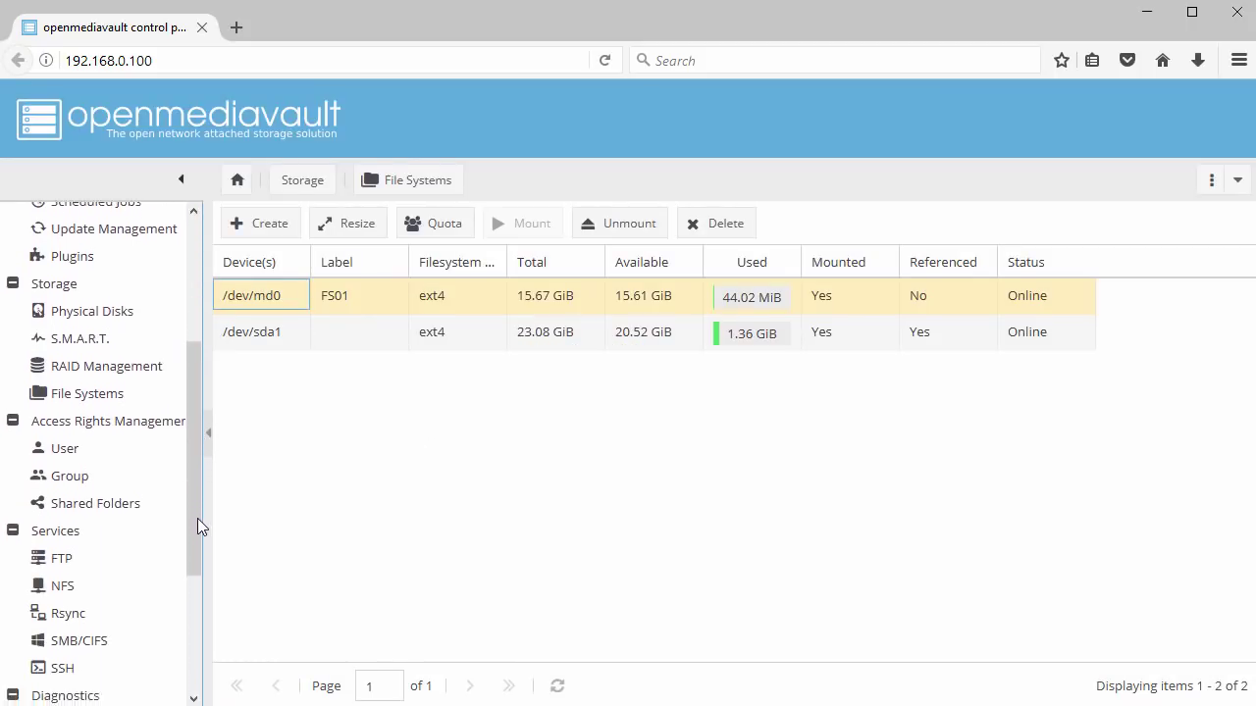
pyautogui.click(103, 478)
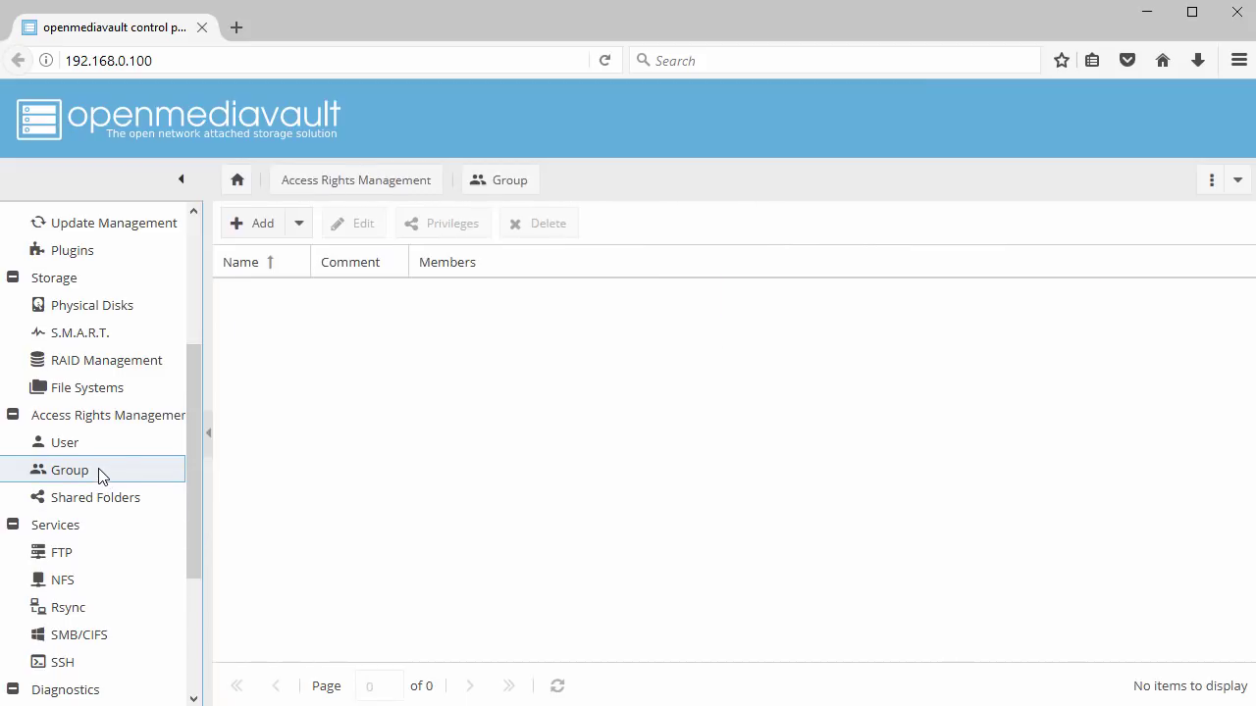
# Add a single group named TestGroup, then view the empty users list
pyautogui.click(260, 225)
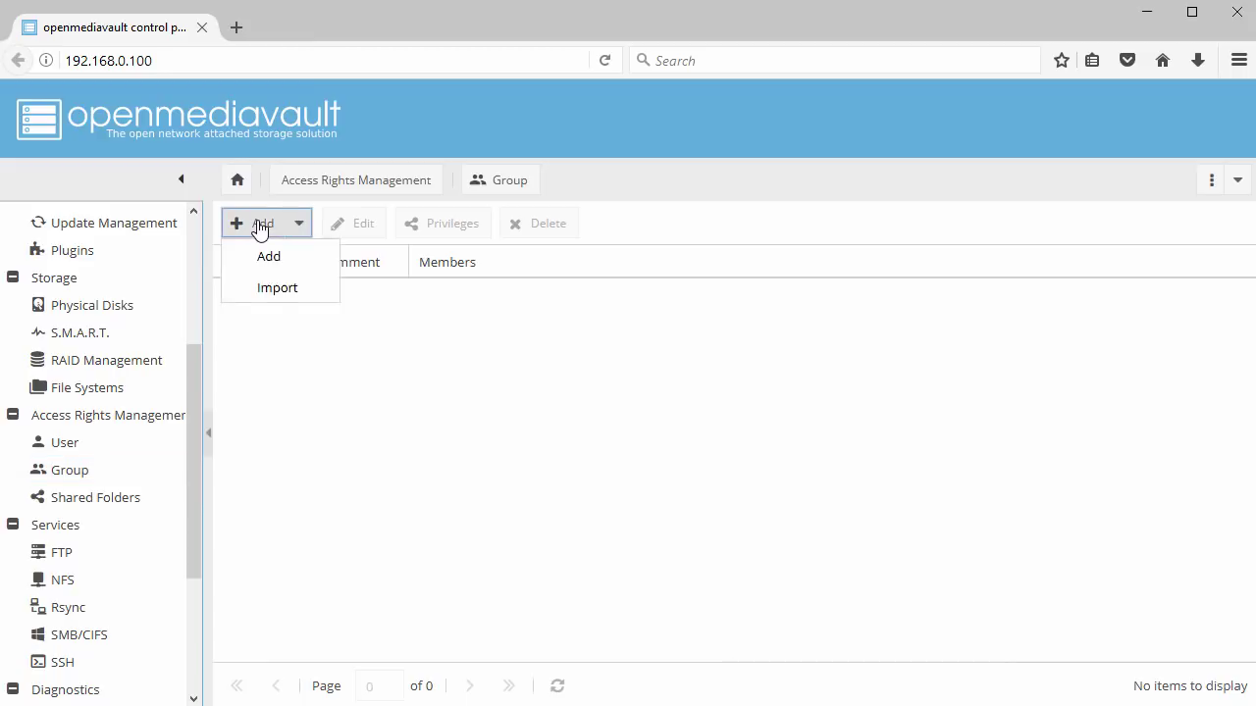
pyautogui.click(266, 260)
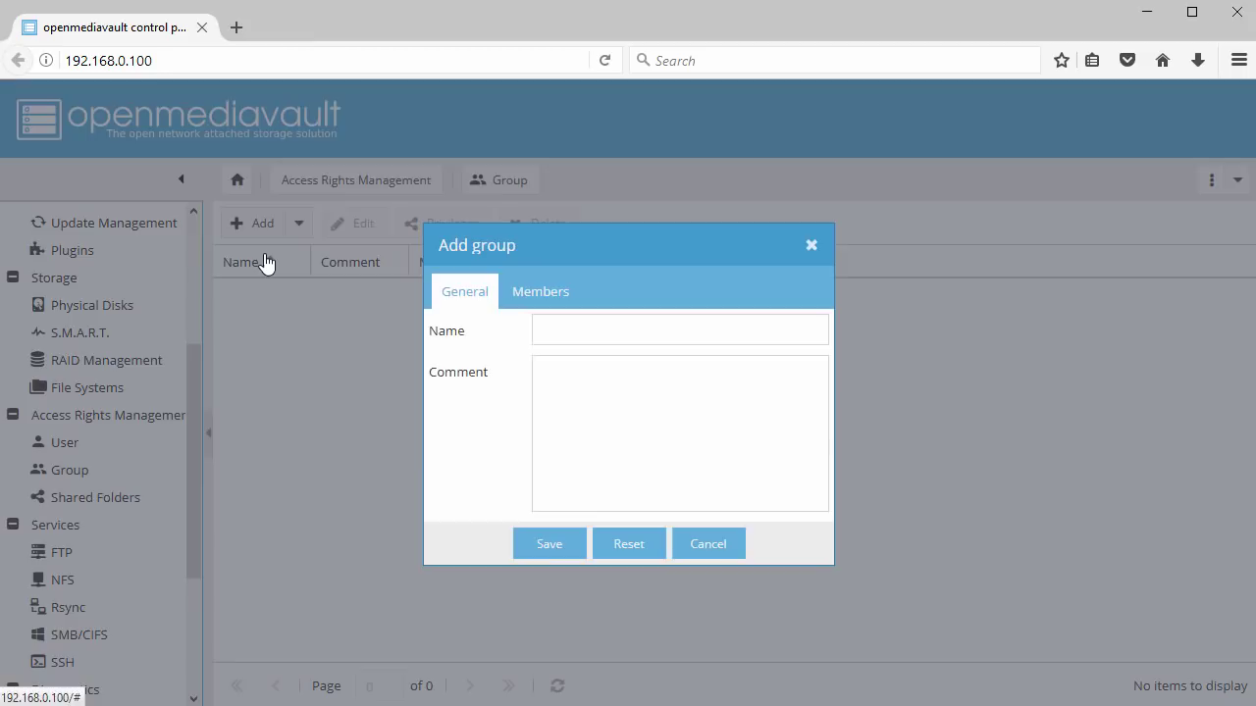
pyautogui.click(579, 328)
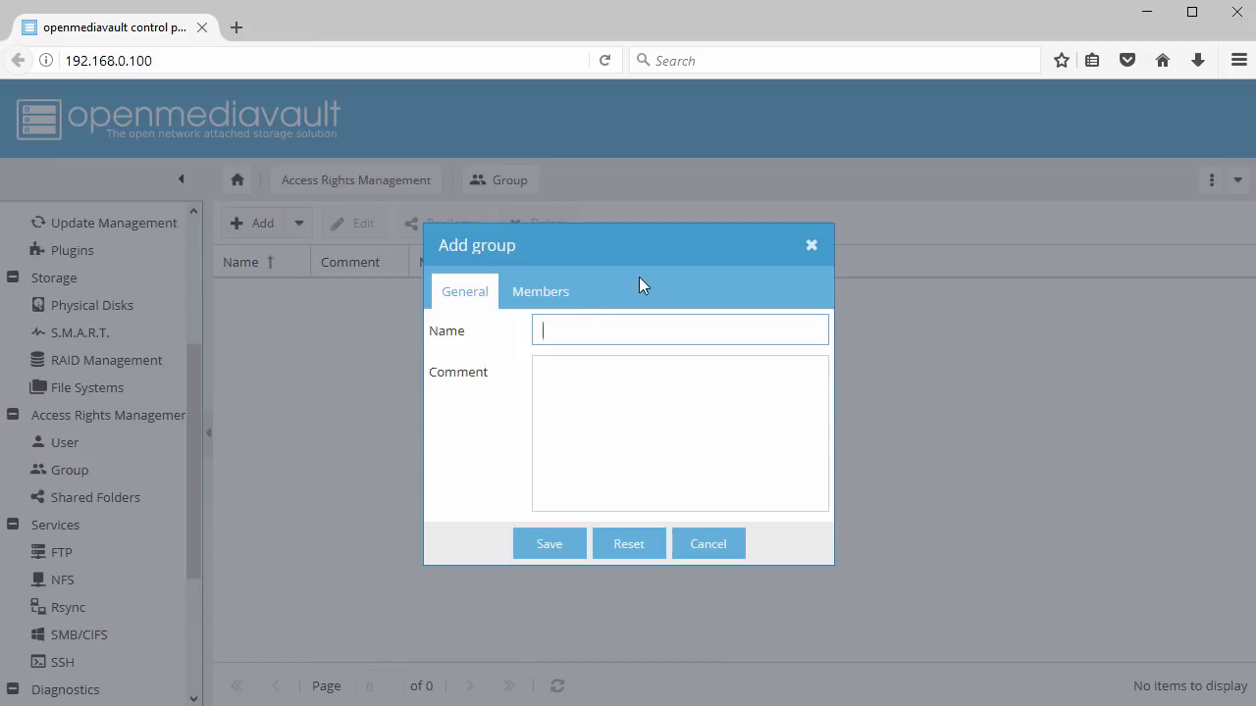
pyautogui.write('TestGroup')
pyautogui.click(540, 549)
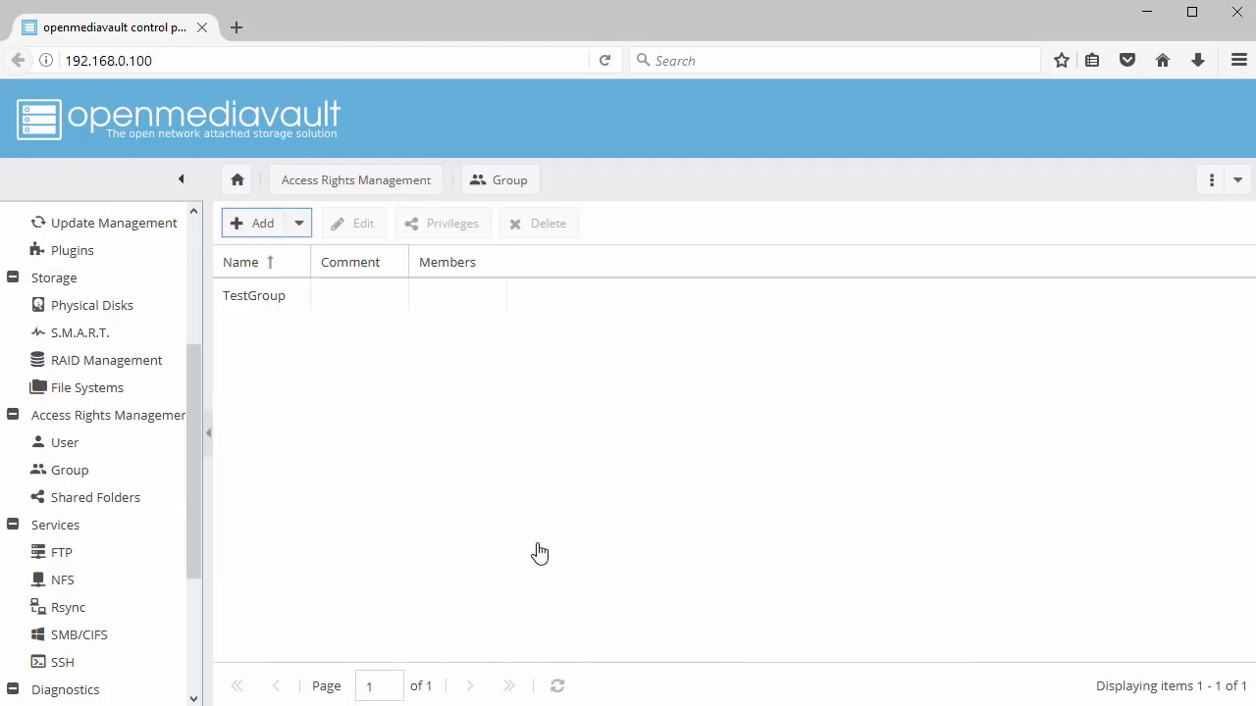
pyautogui.click(91, 447)
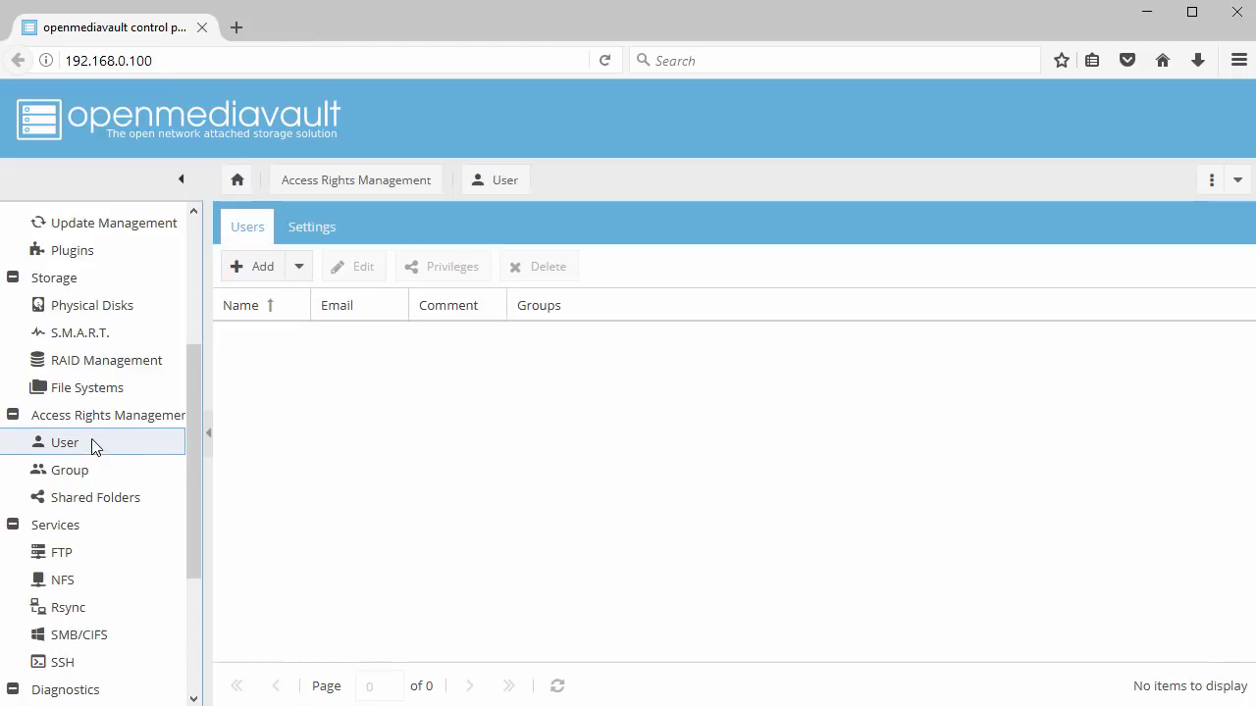
# Add a new user, entering the login name, a full-name comment and the password twice
pyautogui.click(255, 278)
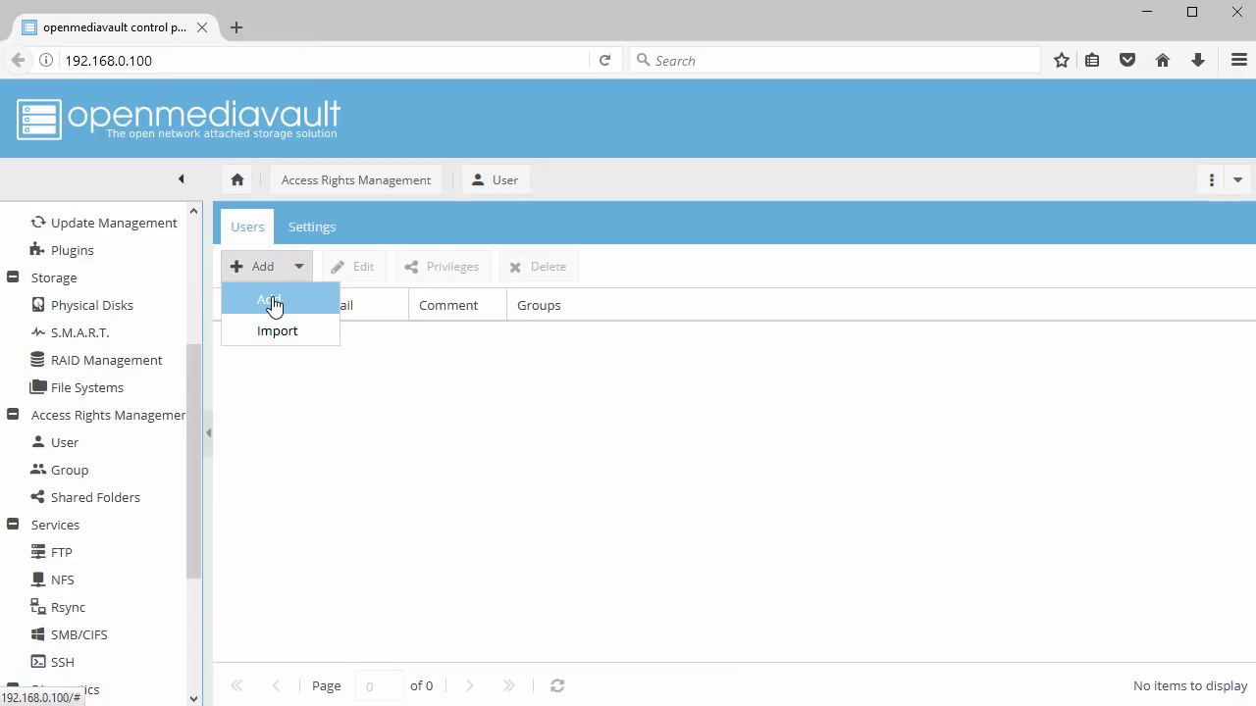
pyautogui.click(274, 301)
pyautogui.click(582, 282)
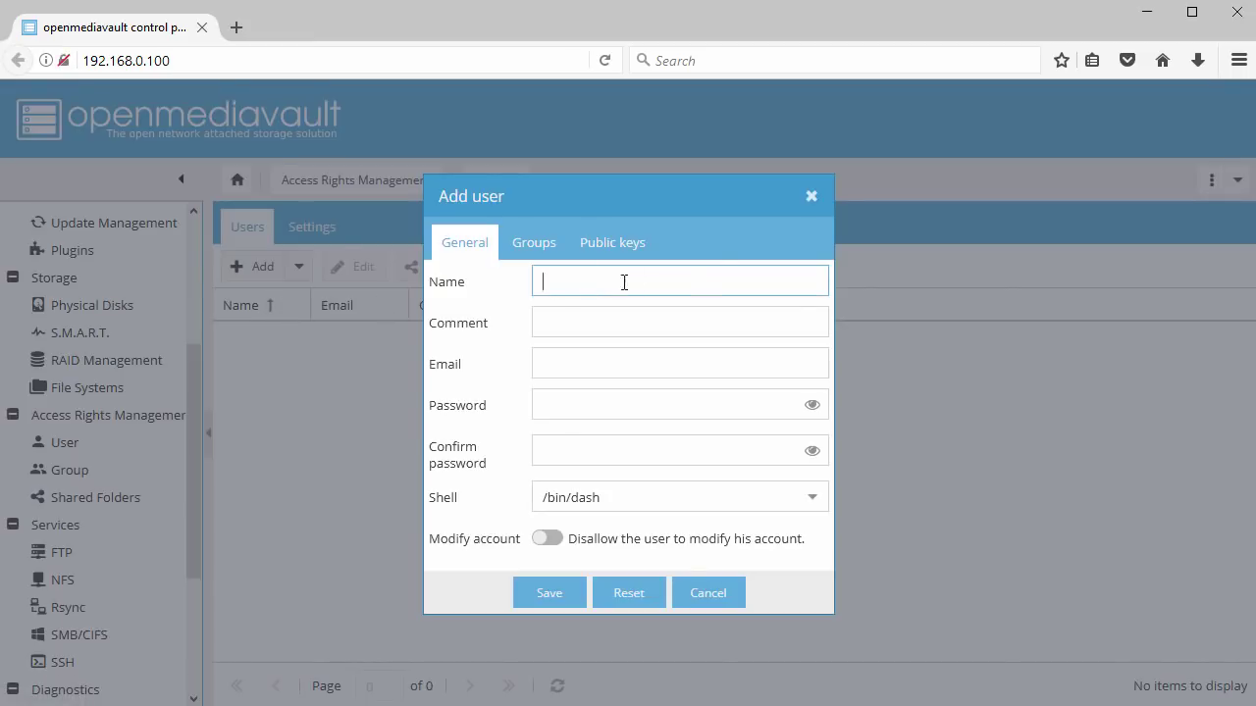
pyautogui.write('john')
pyautogui.press('Tab')
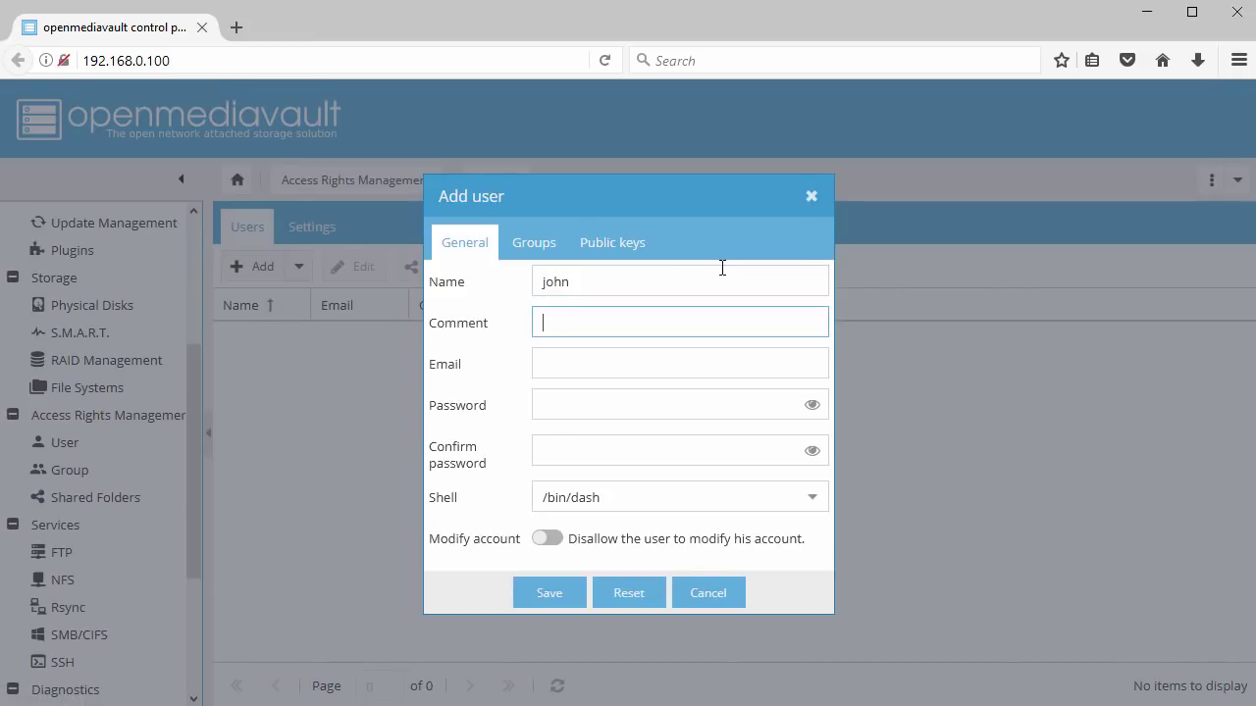
pyautogui.write('John Smith')
pyautogui.press('Tab')
pyautogui.press('Tab')
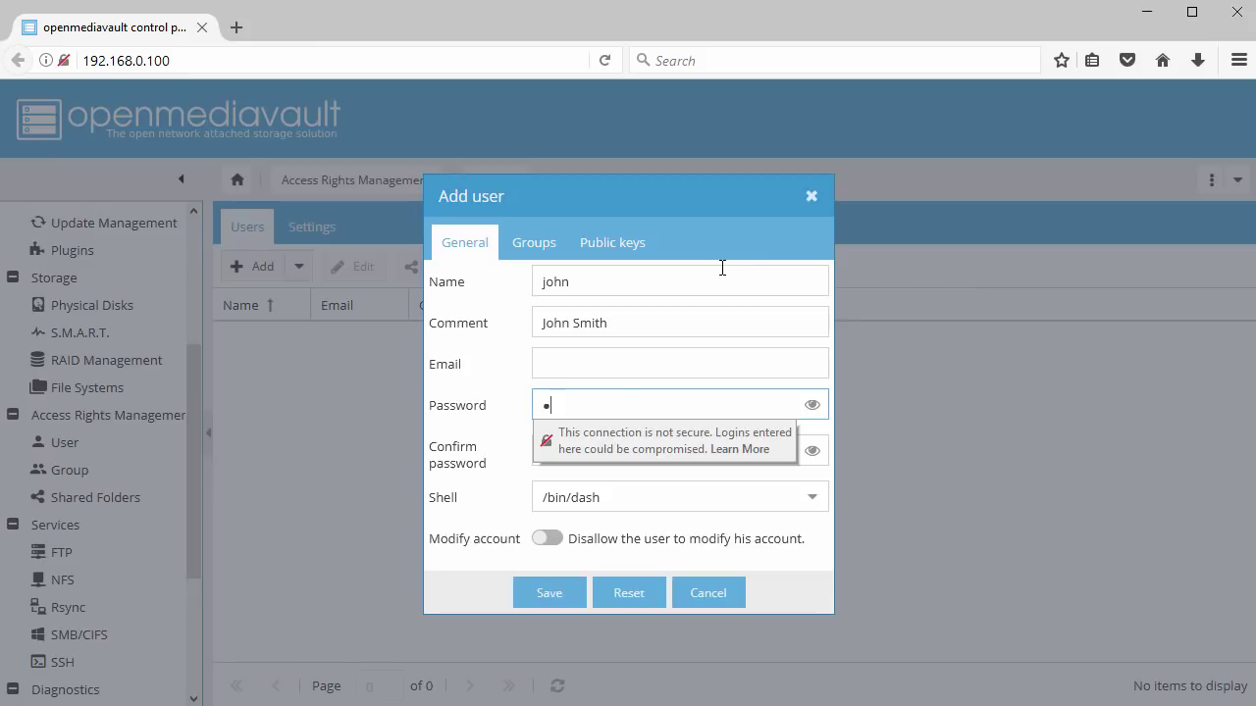
pyautogui.write('password')
pyautogui.press('Tab')
pyautogui.write('p')
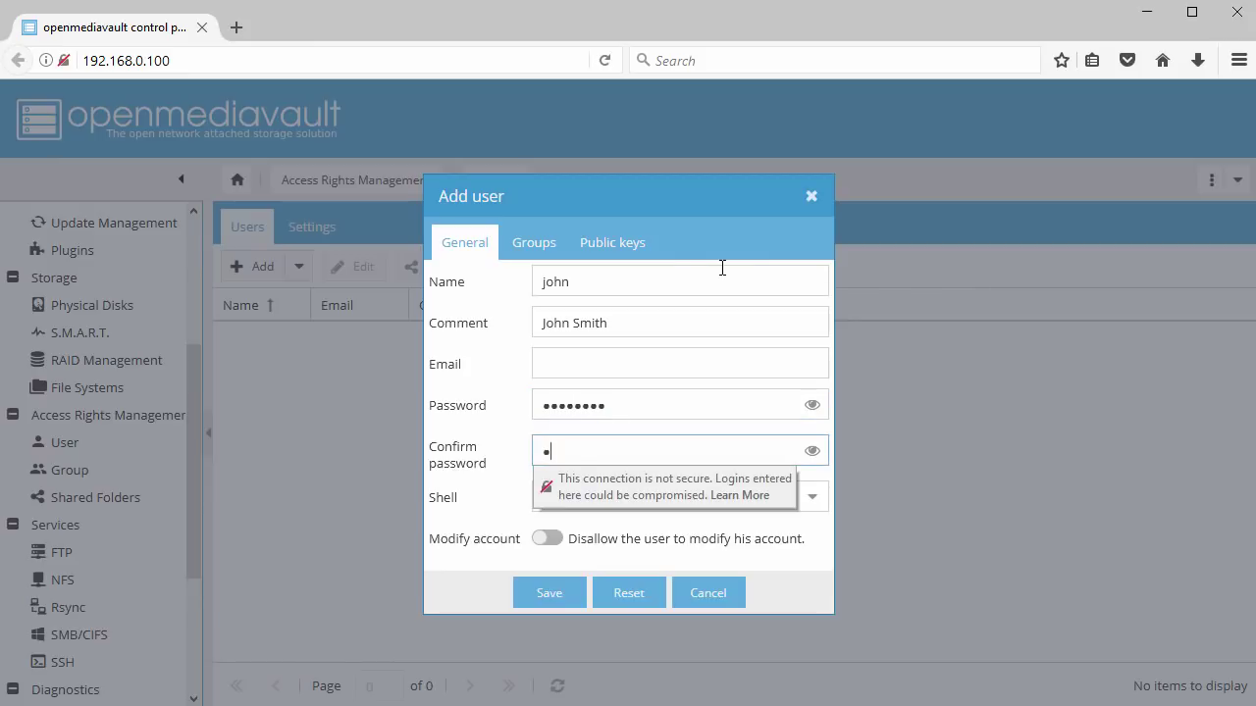
pyautogui.write('asswo')
pyautogui.press('Tab')
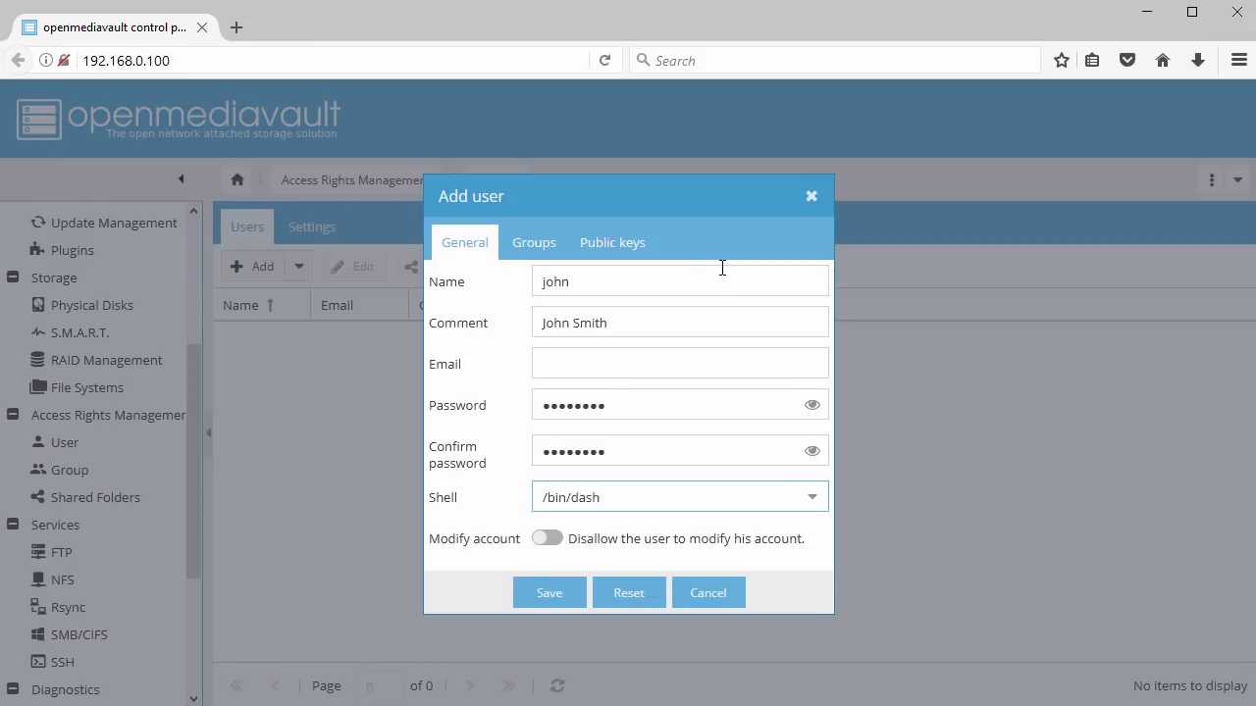
# Make the user a TestGroup member, save and apply, then view Shared Folders
pyautogui.click(527, 244)
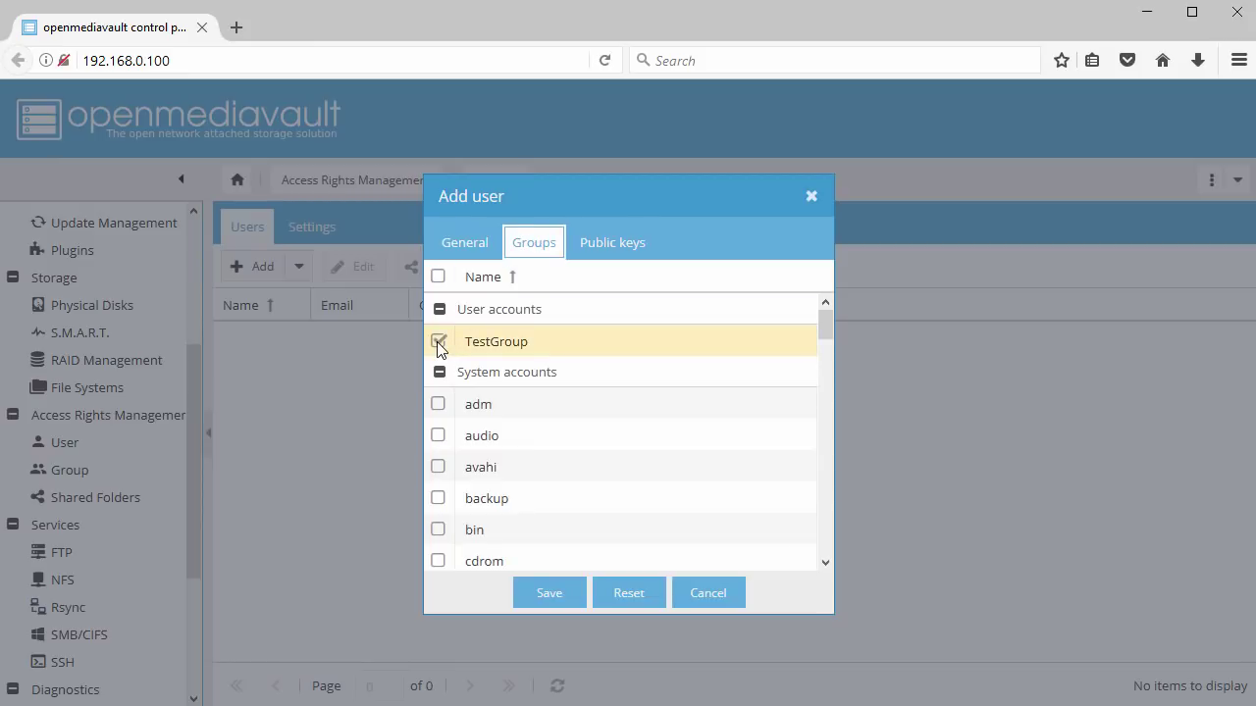
pyautogui.click(550, 600)
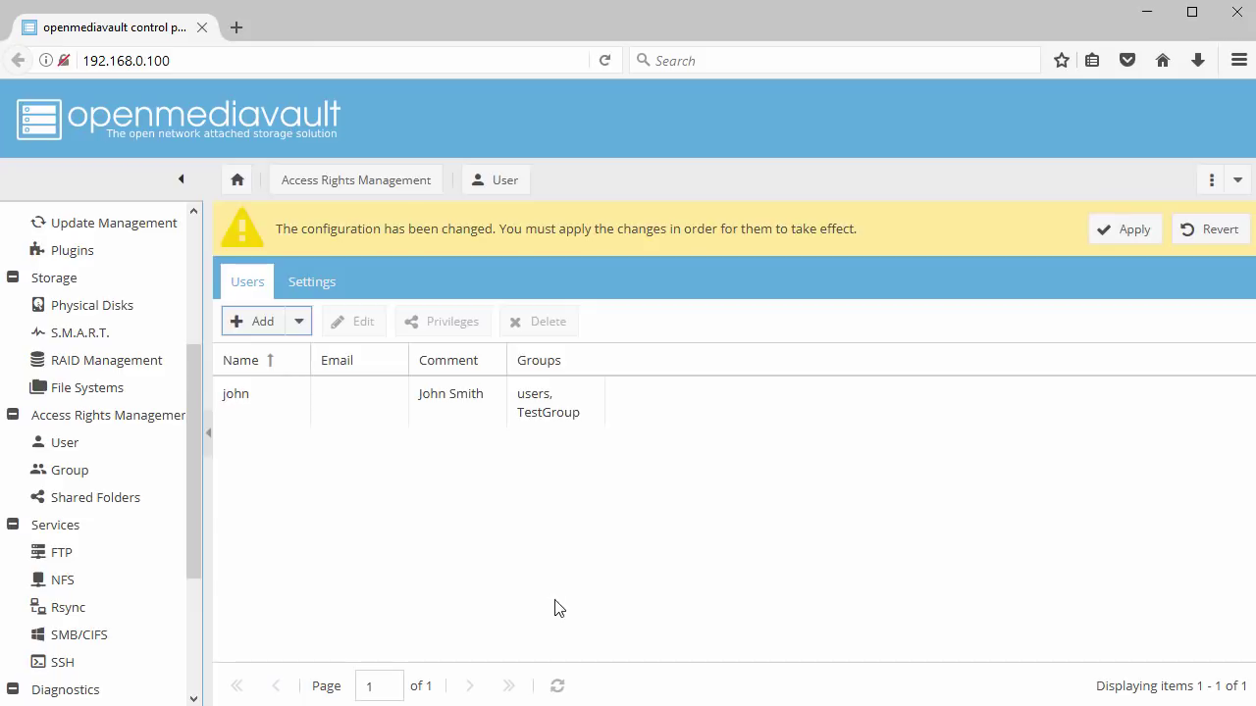
pyautogui.click(1136, 237)
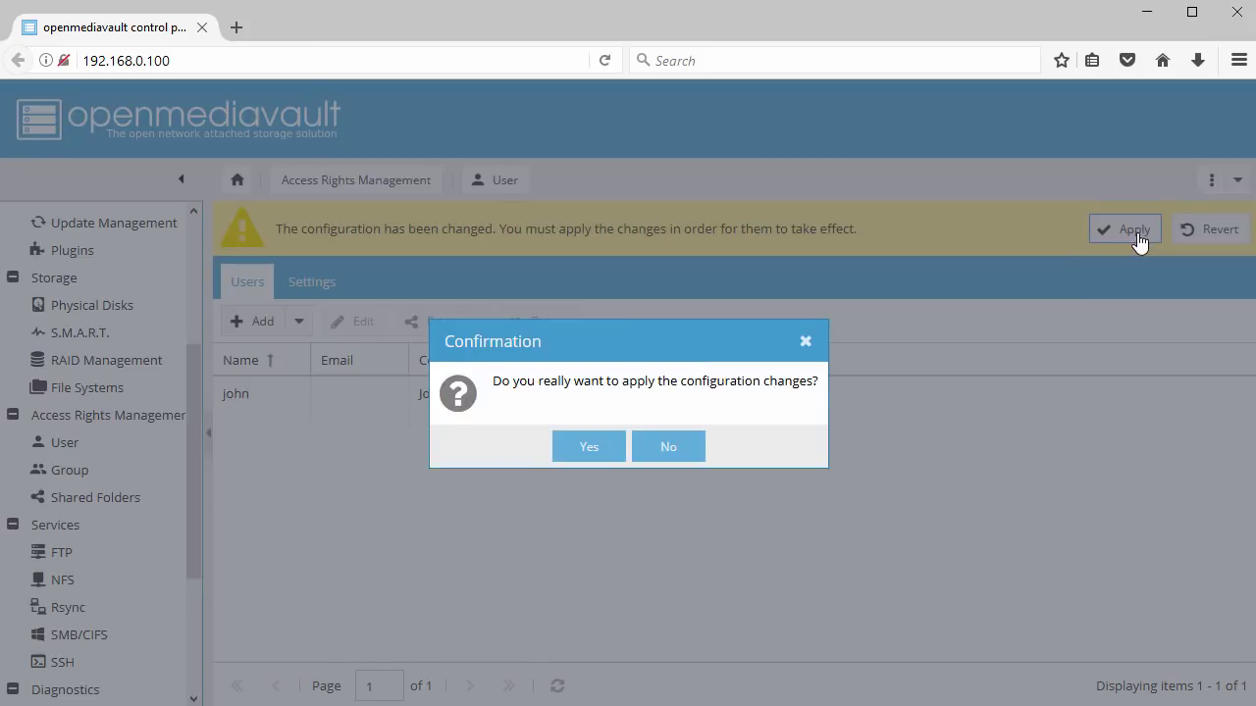
pyautogui.click(587, 453)
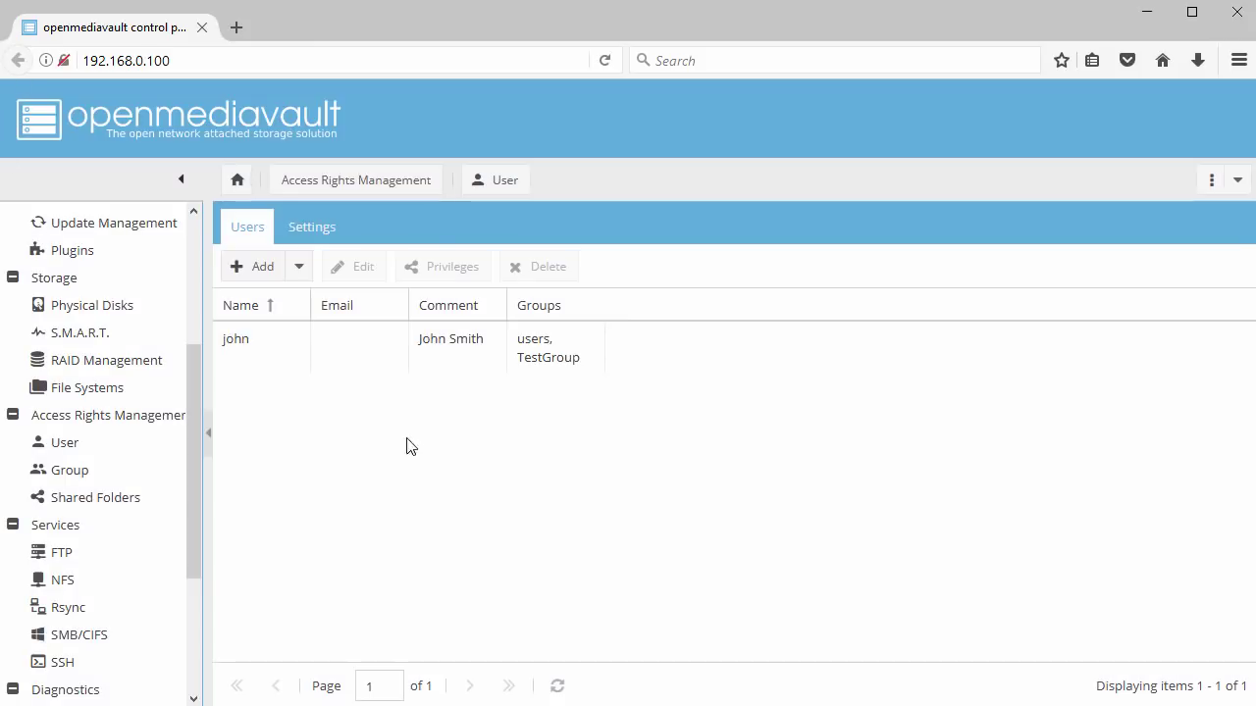
pyautogui.click(115, 508)
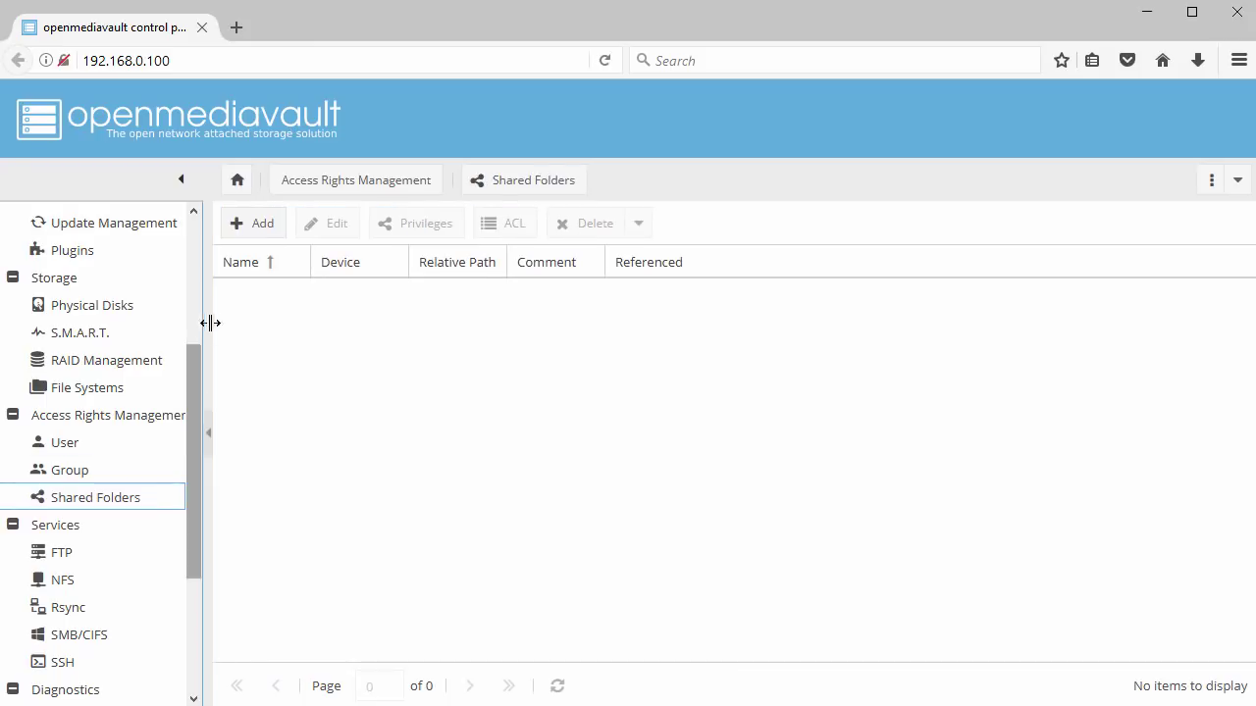
# Add shared folder NFS_Share01 on FS01 with users read-only, others no access
pyautogui.click(263, 226)
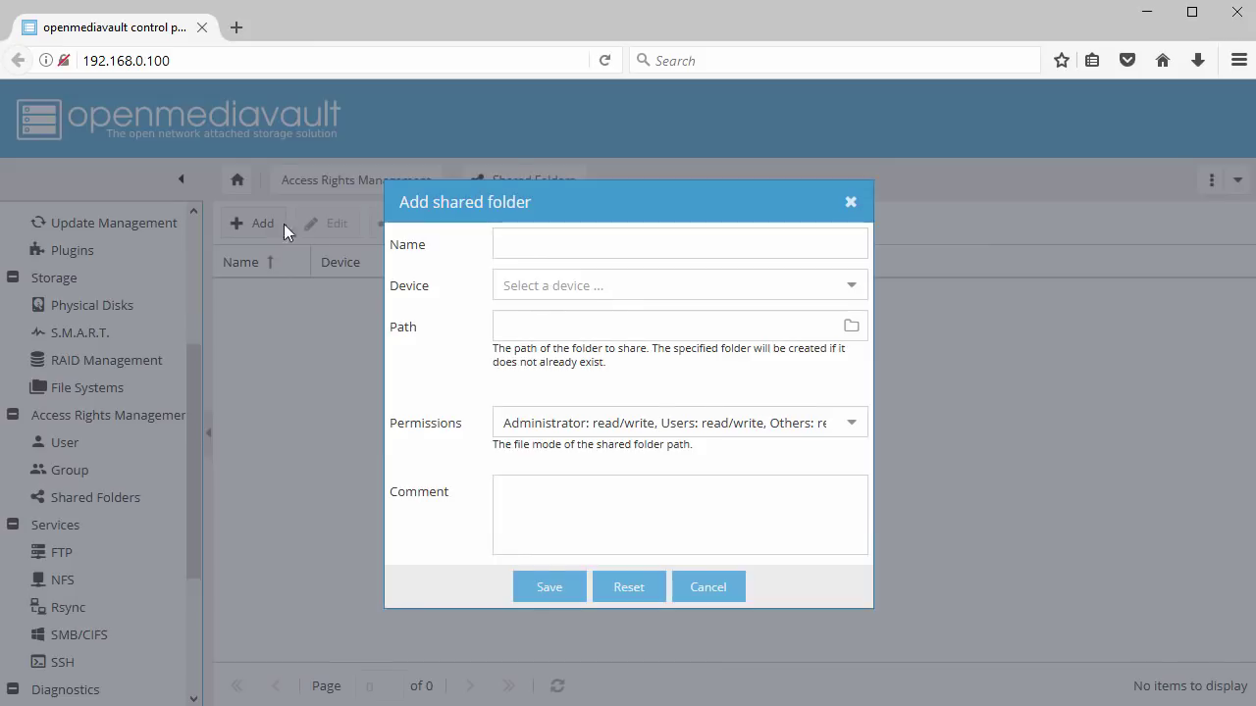
pyautogui.click(540, 243)
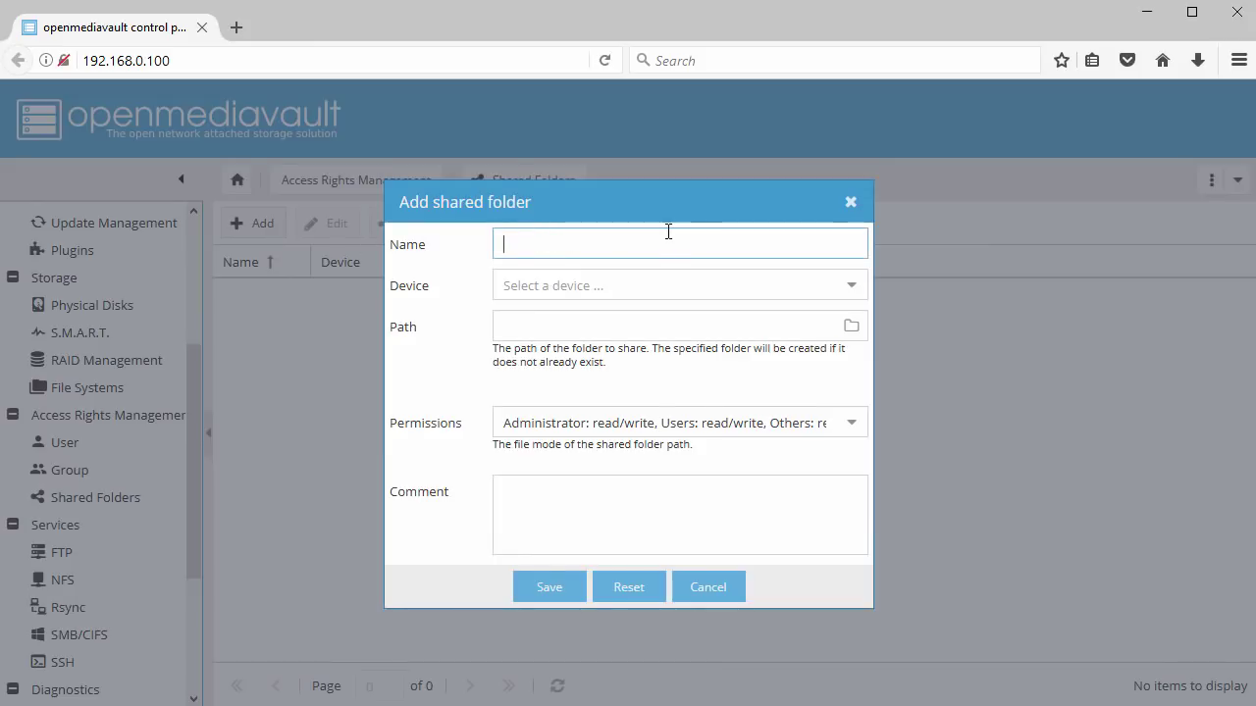
pyautogui.write('NFS_Share01')
pyautogui.click(861, 296)
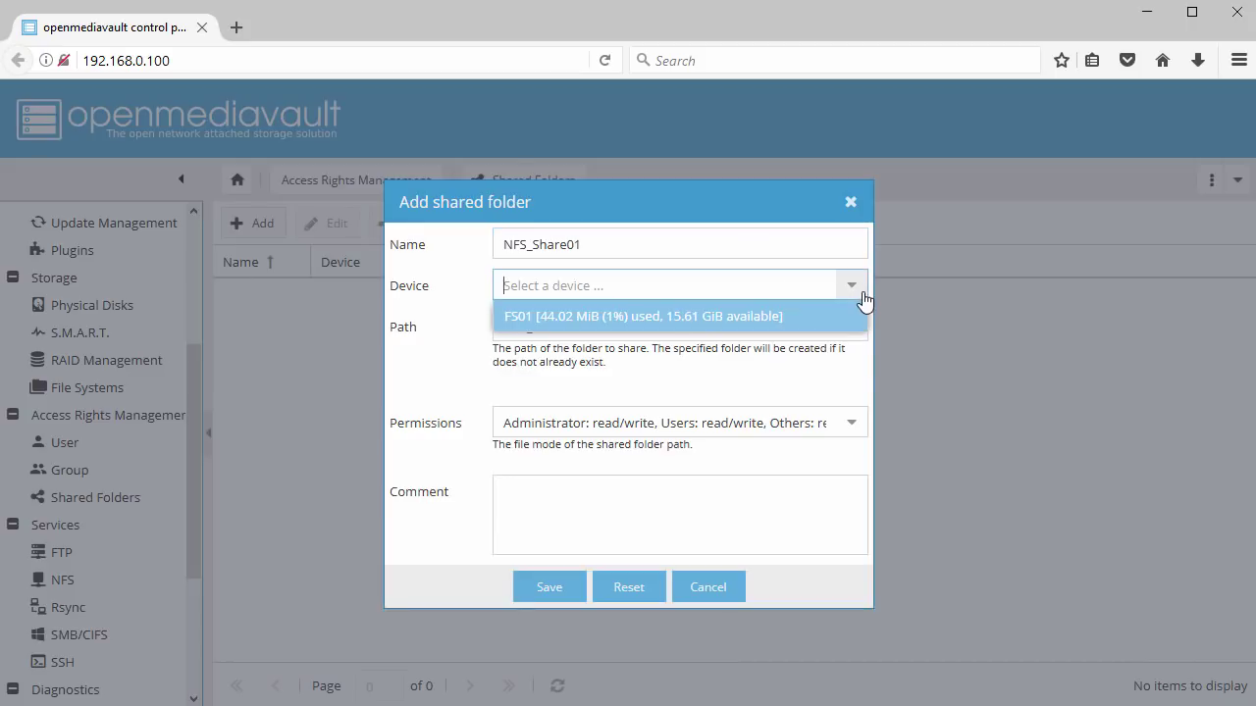
pyautogui.click(758, 317)
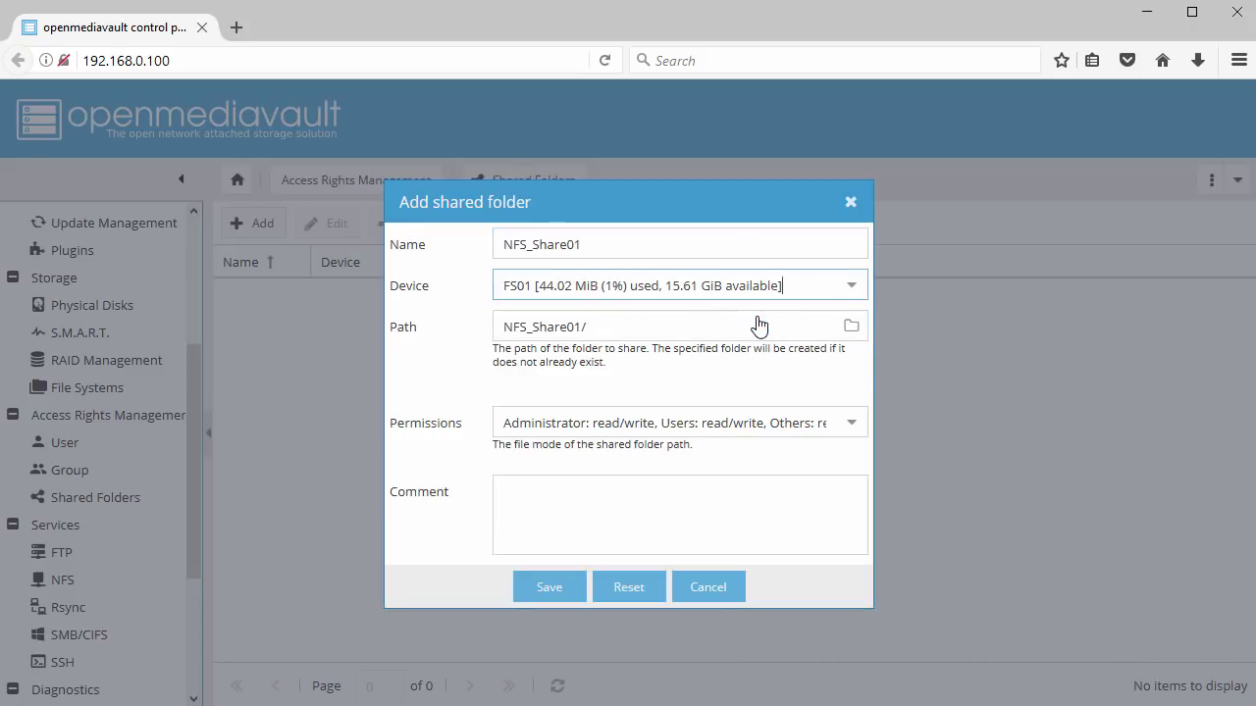
pyautogui.click(850, 425)
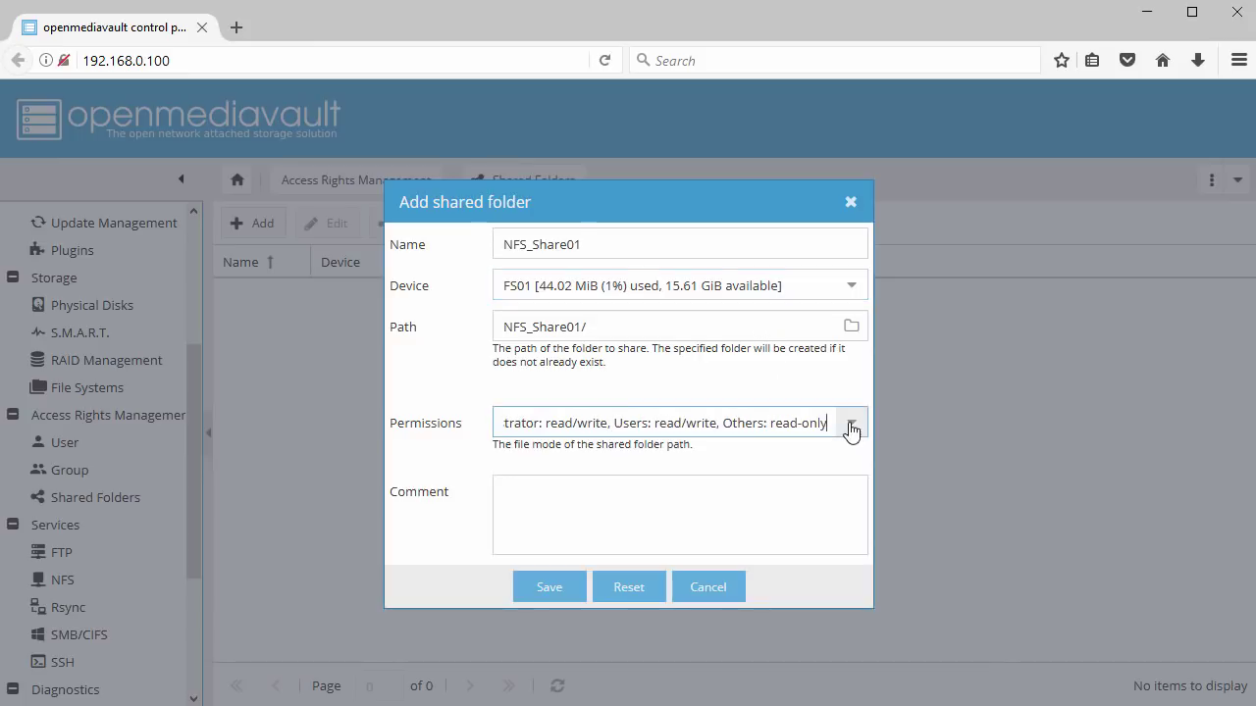
pyautogui.click(850, 426)
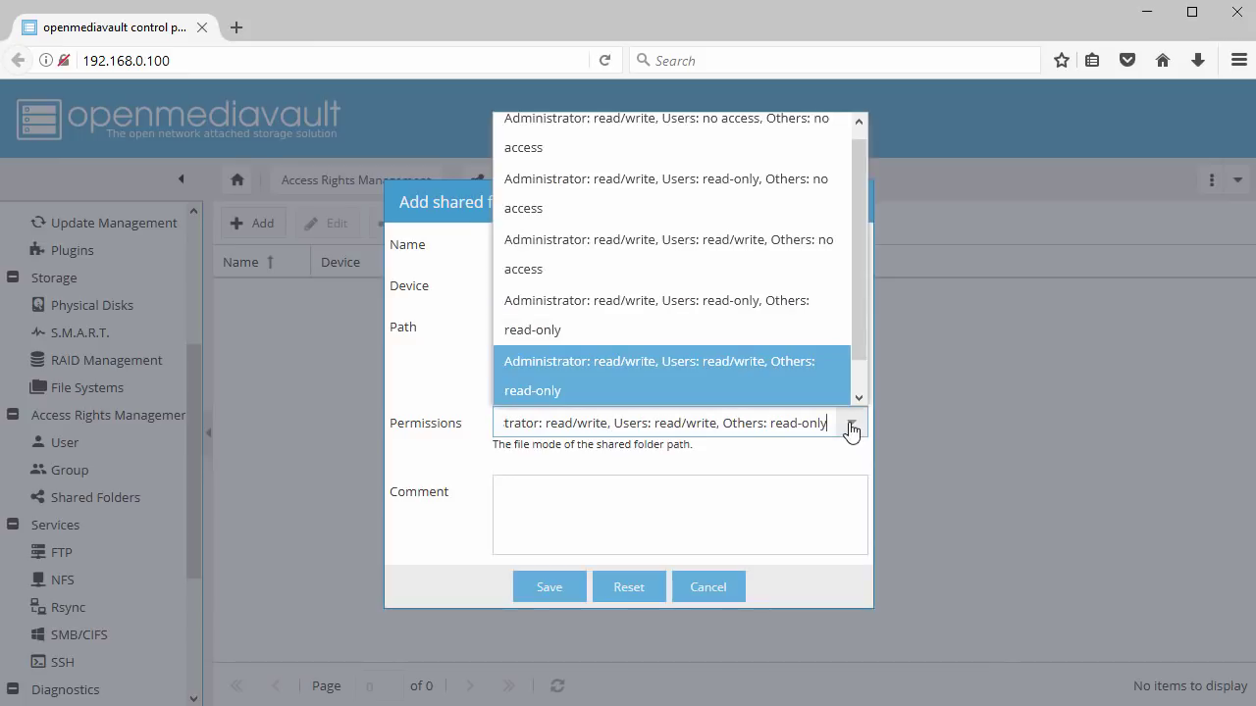
pyautogui.click(799, 193)
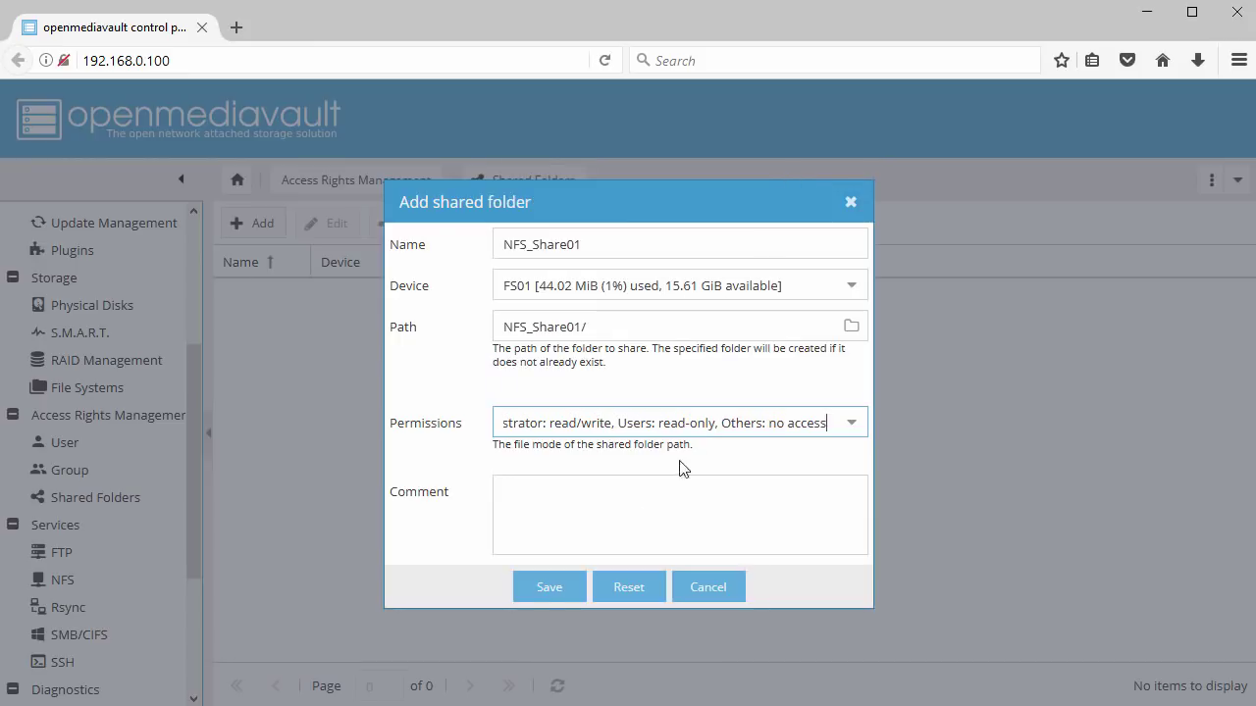
pyautogui.click(547, 593)
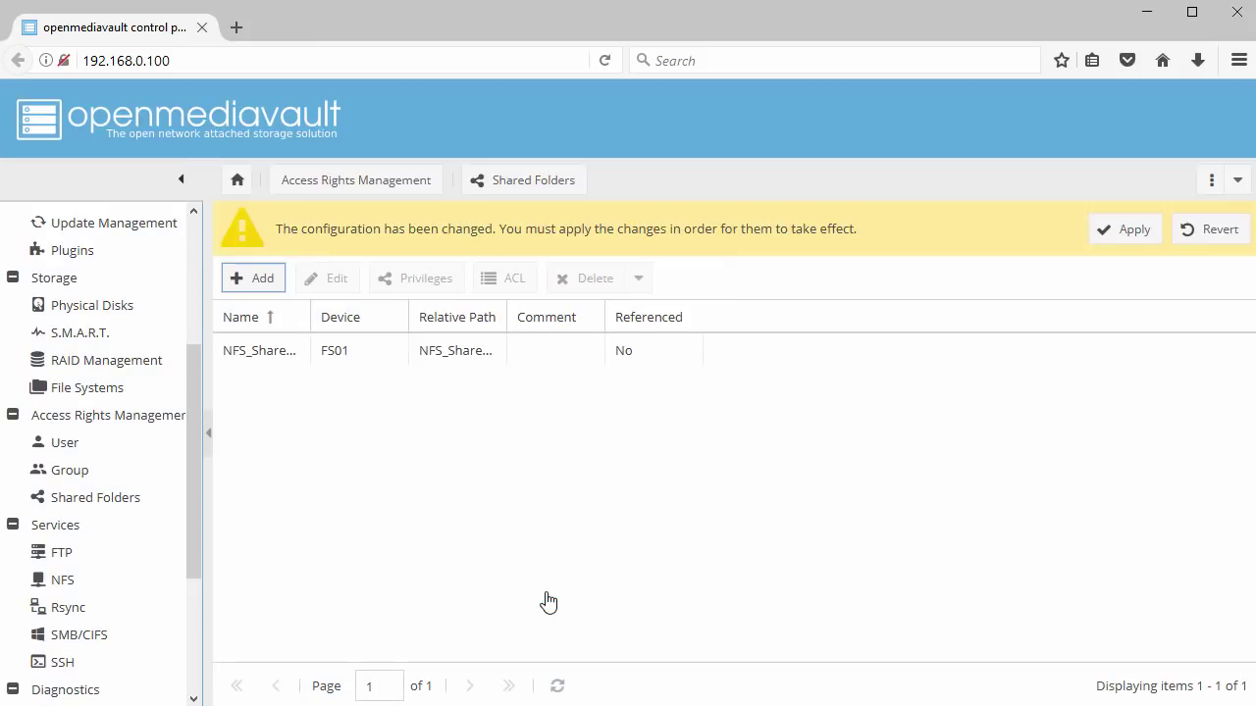
# Apply the new shared folder configuration and select NFS_Share01
pyautogui.click(1127, 244)
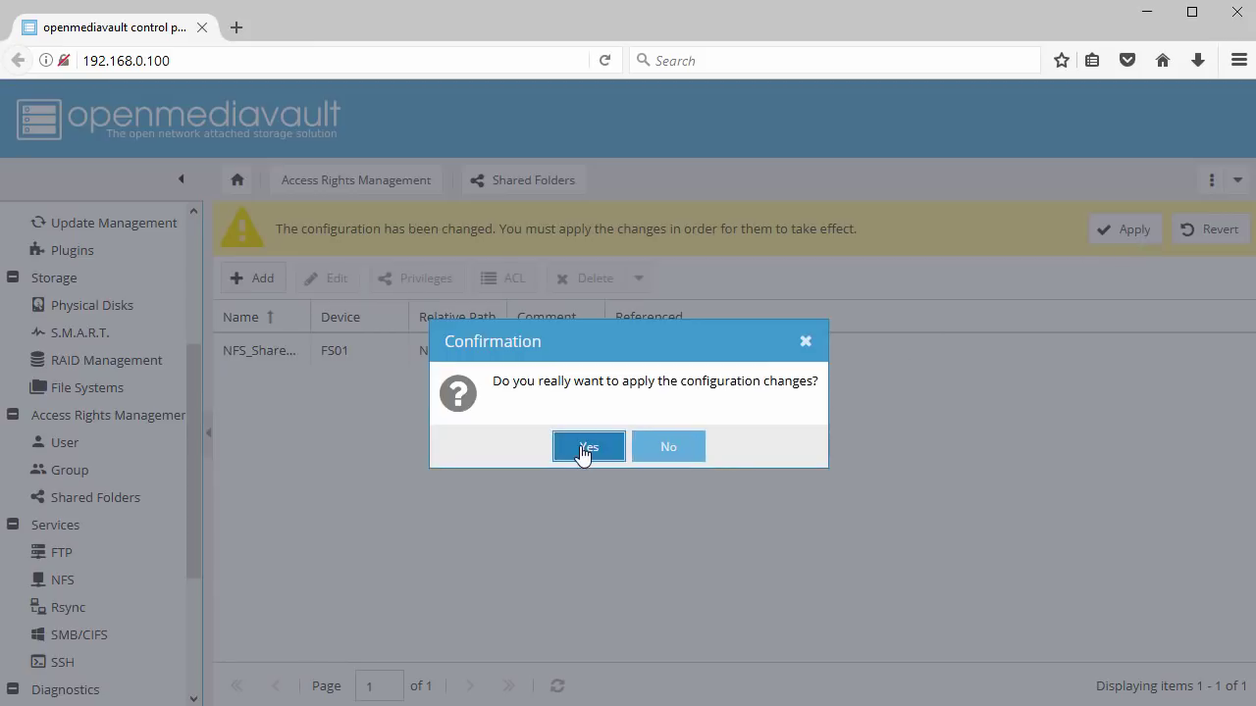
pyautogui.click(586, 451)
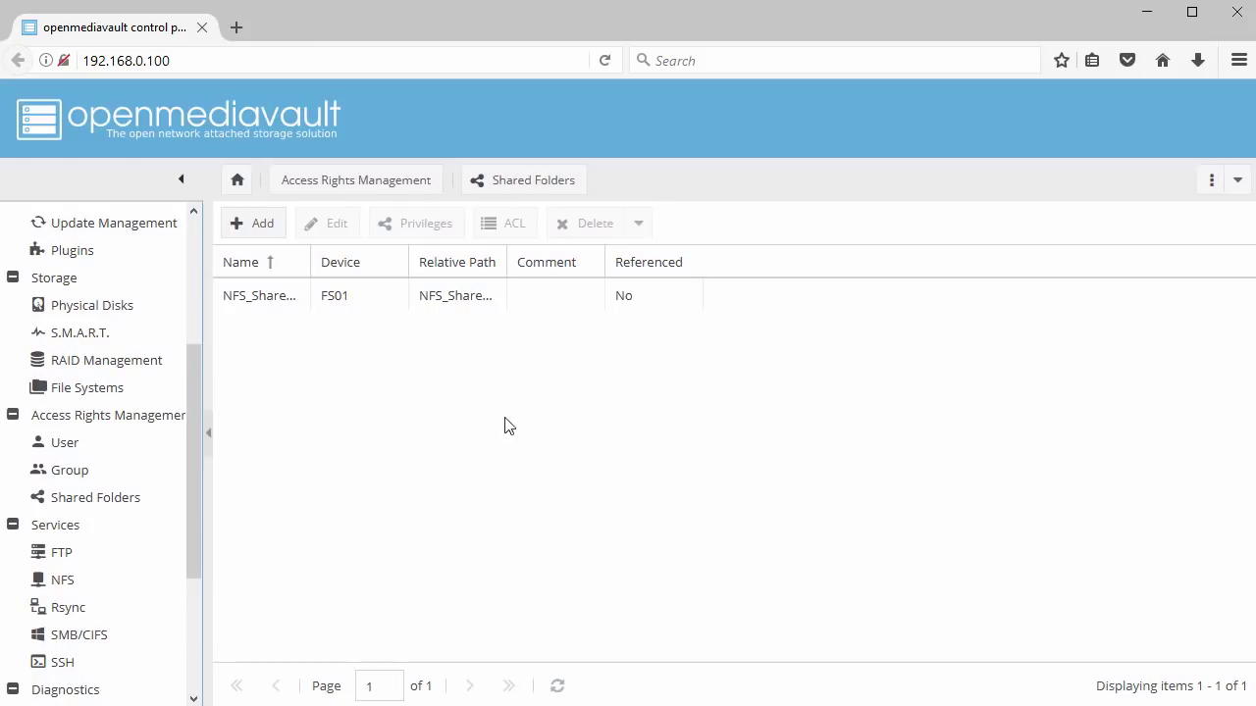
pyautogui.click(291, 300)
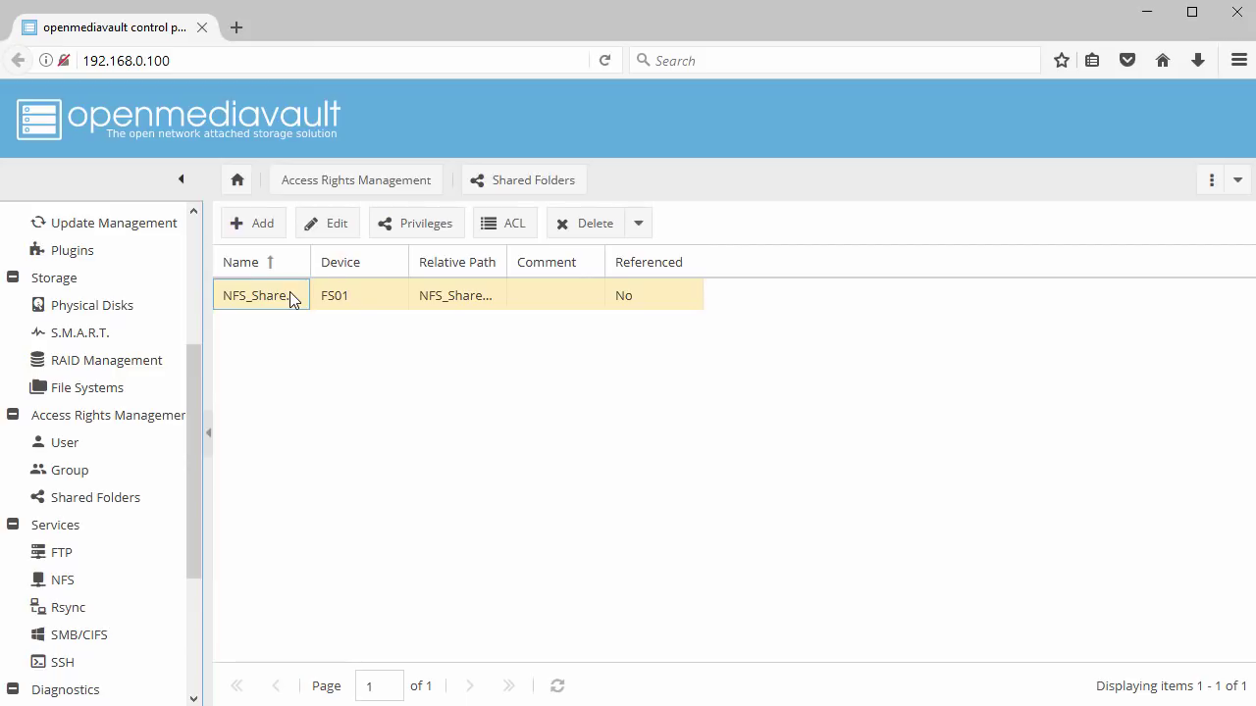
# Grant TestGroup read/write privileges on NFS_Share01, then begin adding another shared folder
pyautogui.click(422, 226)
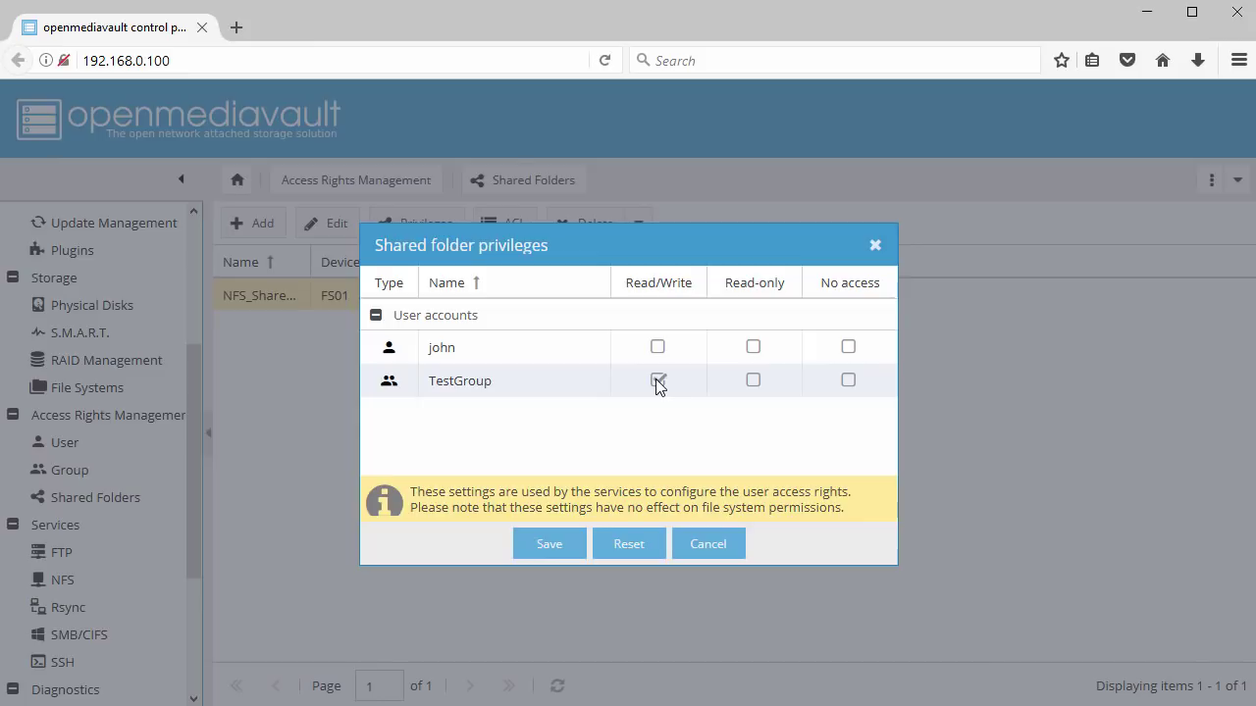
pyautogui.click(567, 546)
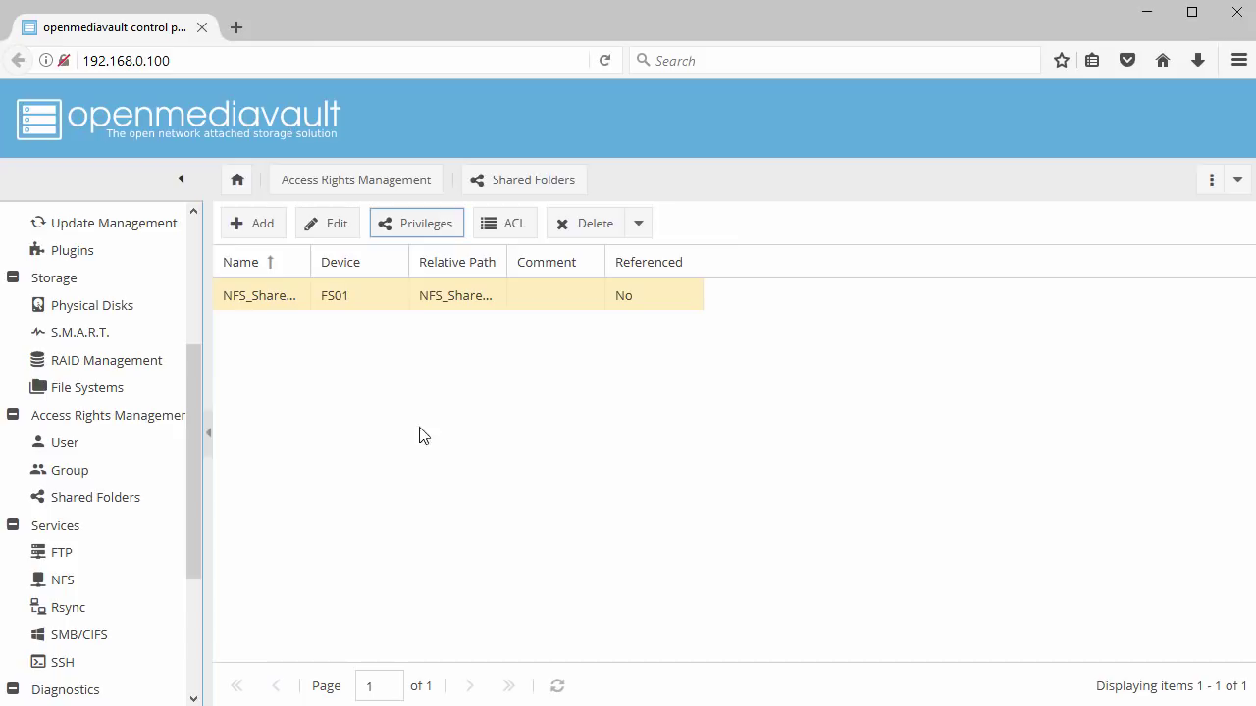
pyautogui.click(260, 236)
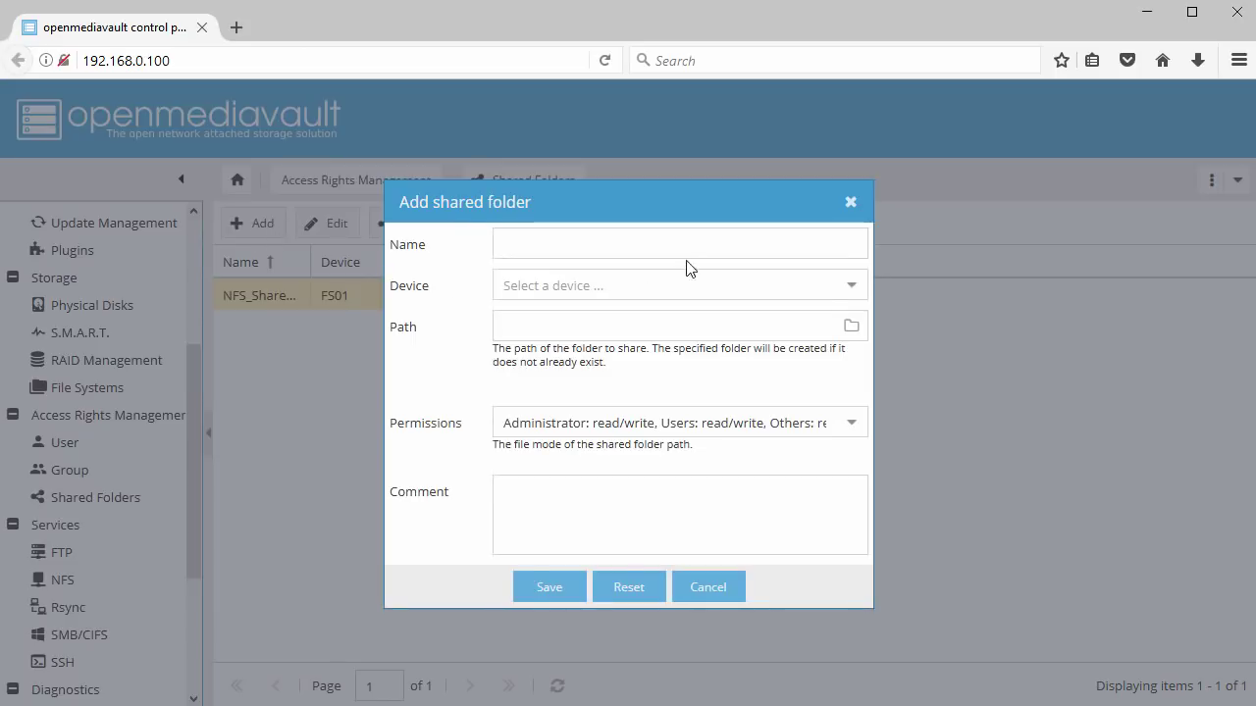
# Add shared folder CIFS_Share01 on FS01 with users read-only and others no access
pyautogui.click(724, 243)
pyautogui.write('CIFS')
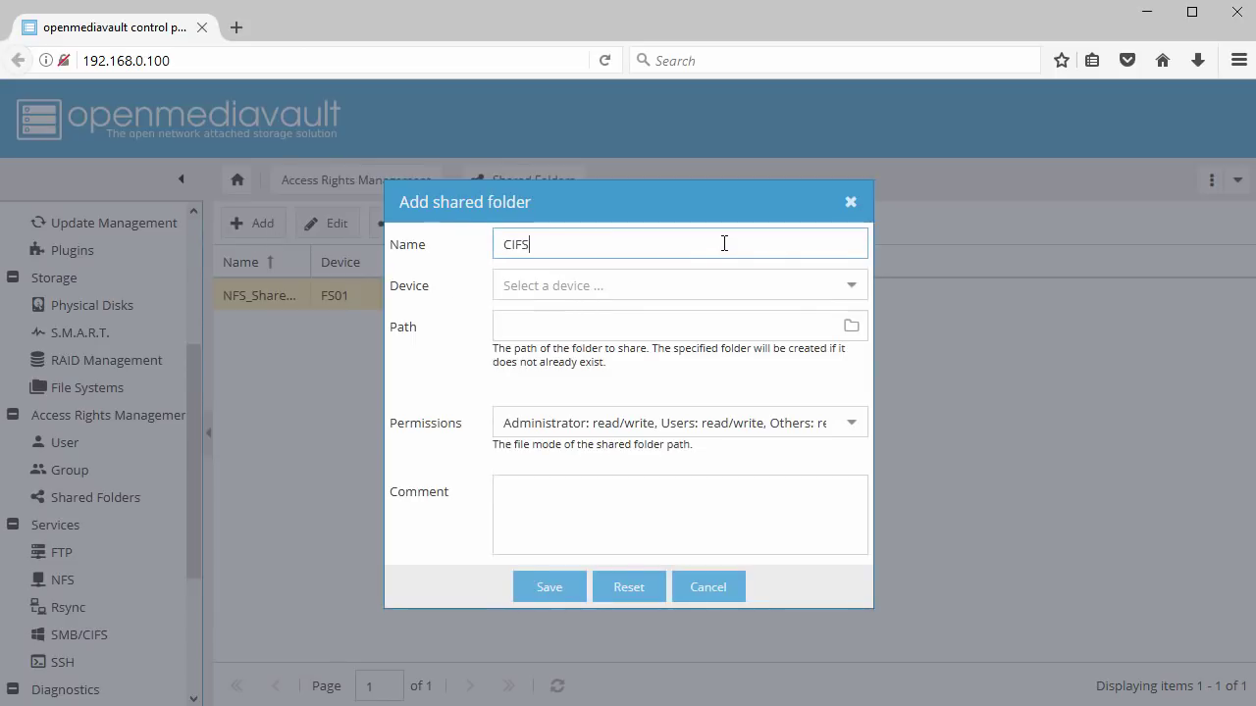
pyautogui.write('_Share01')
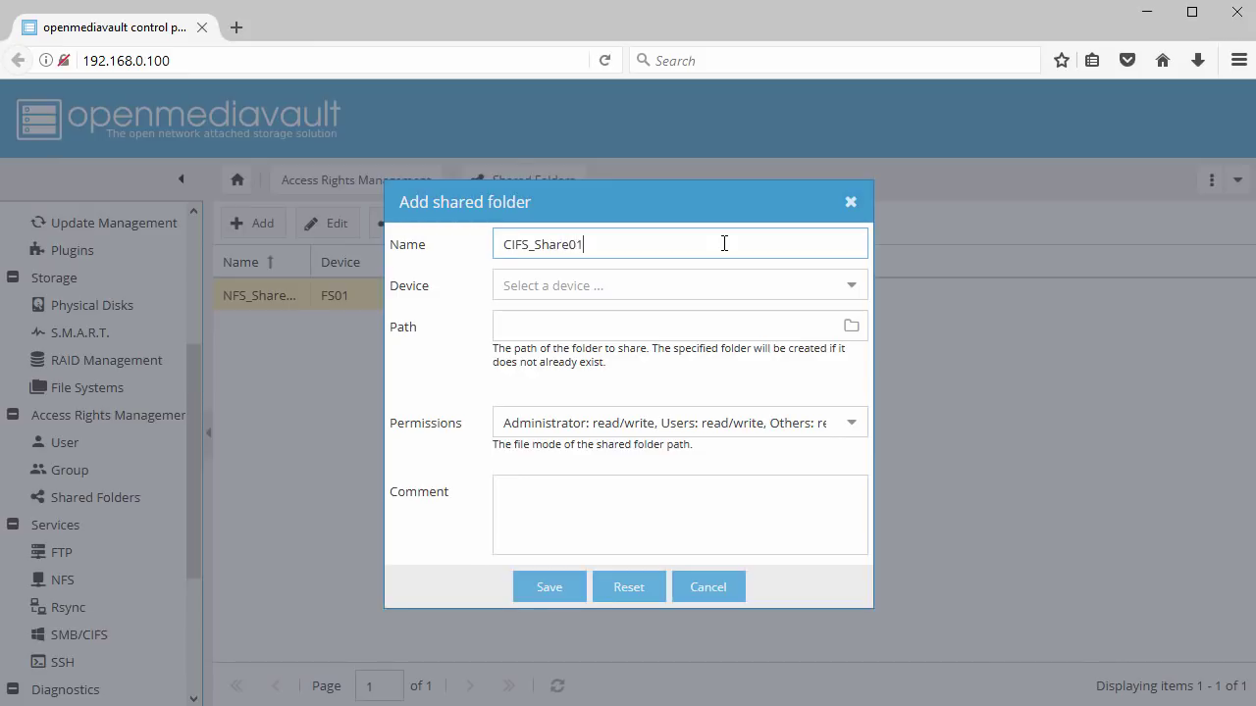
pyautogui.click(854, 292)
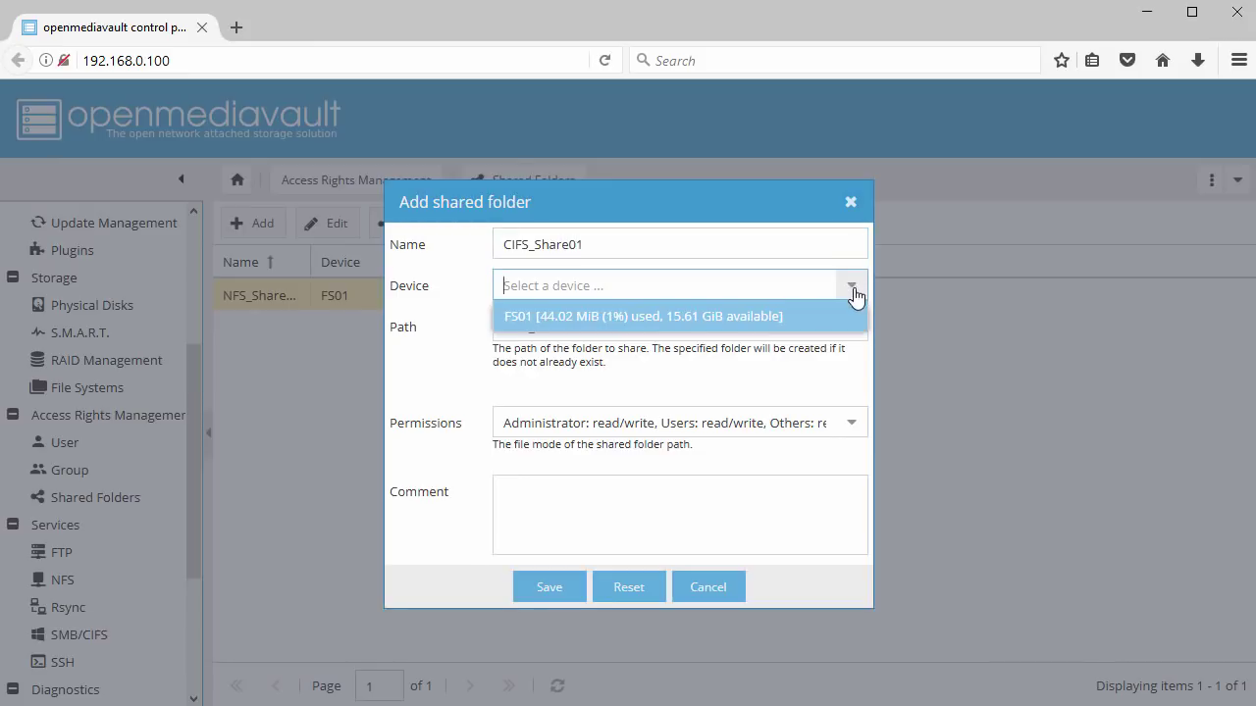
pyautogui.click(789, 326)
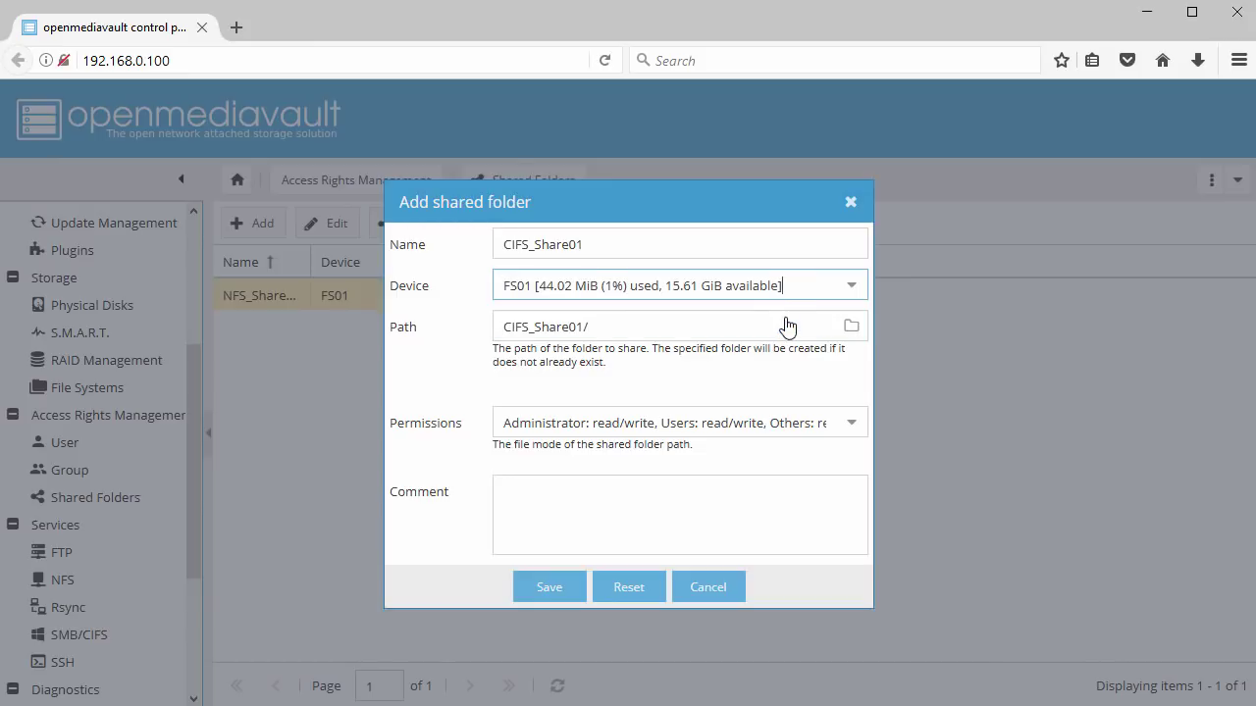
pyautogui.click(850, 425)
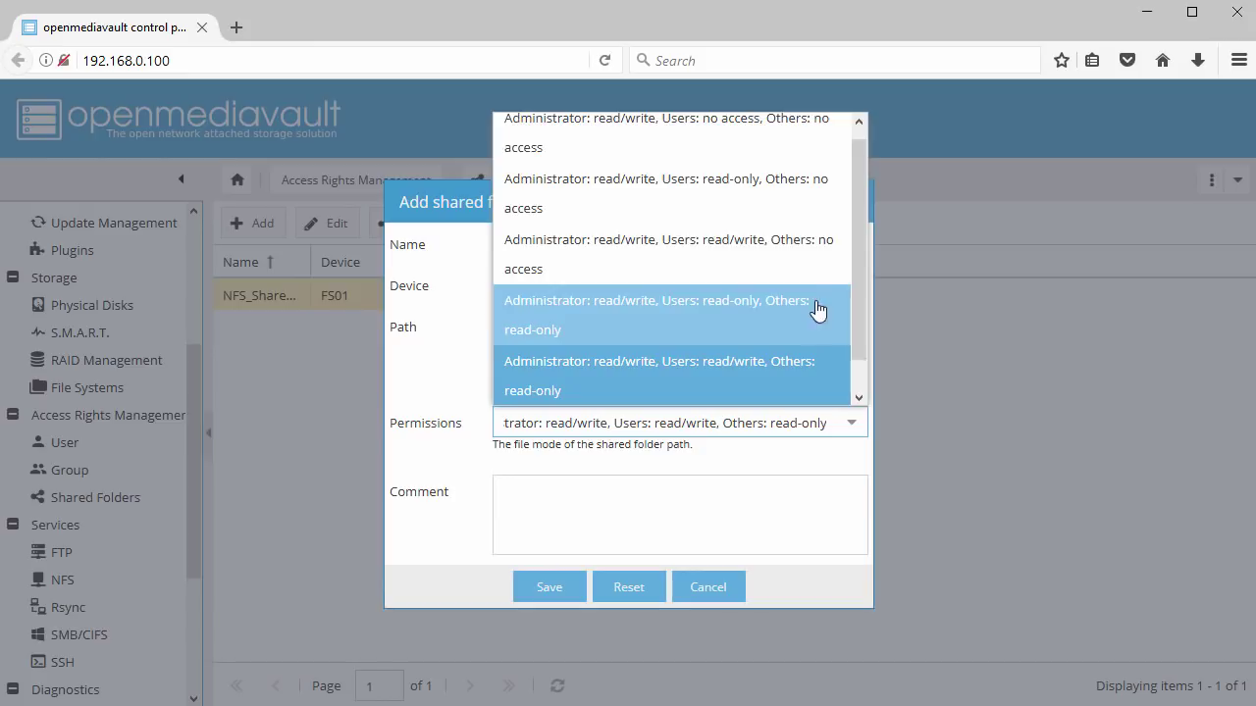
pyautogui.click(789, 202)
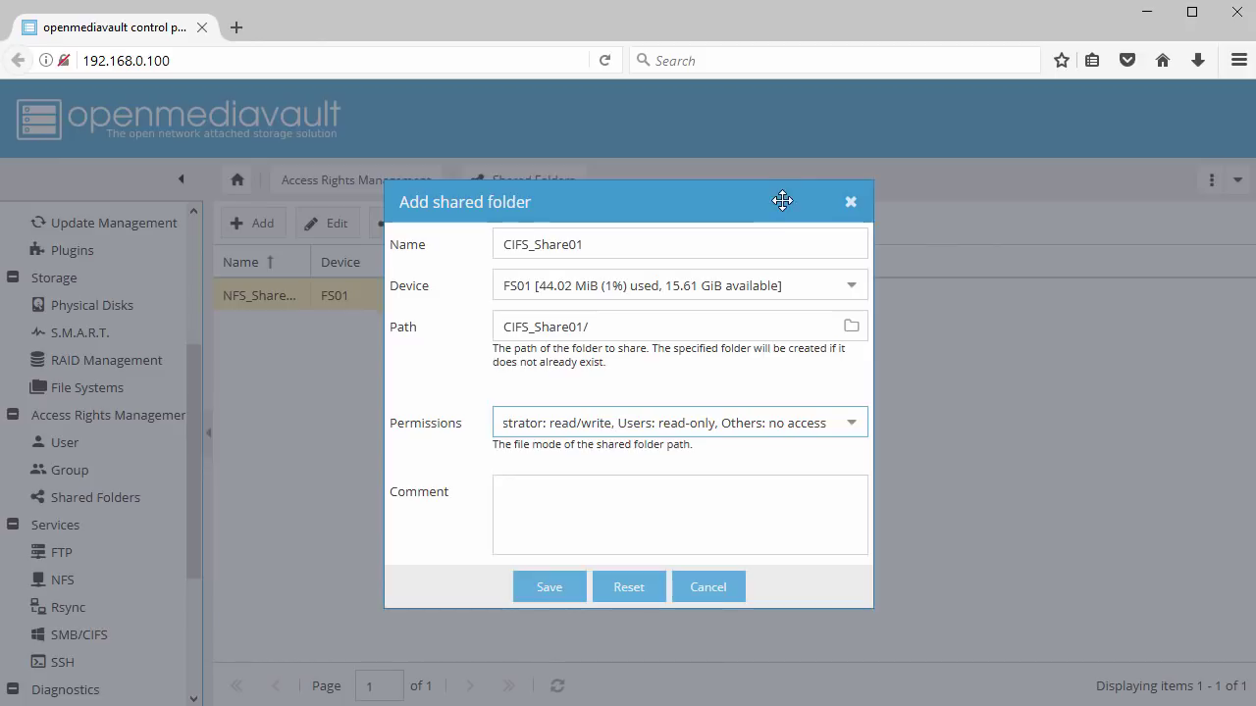
pyautogui.click(616, 480)
pyautogui.click(558, 590)
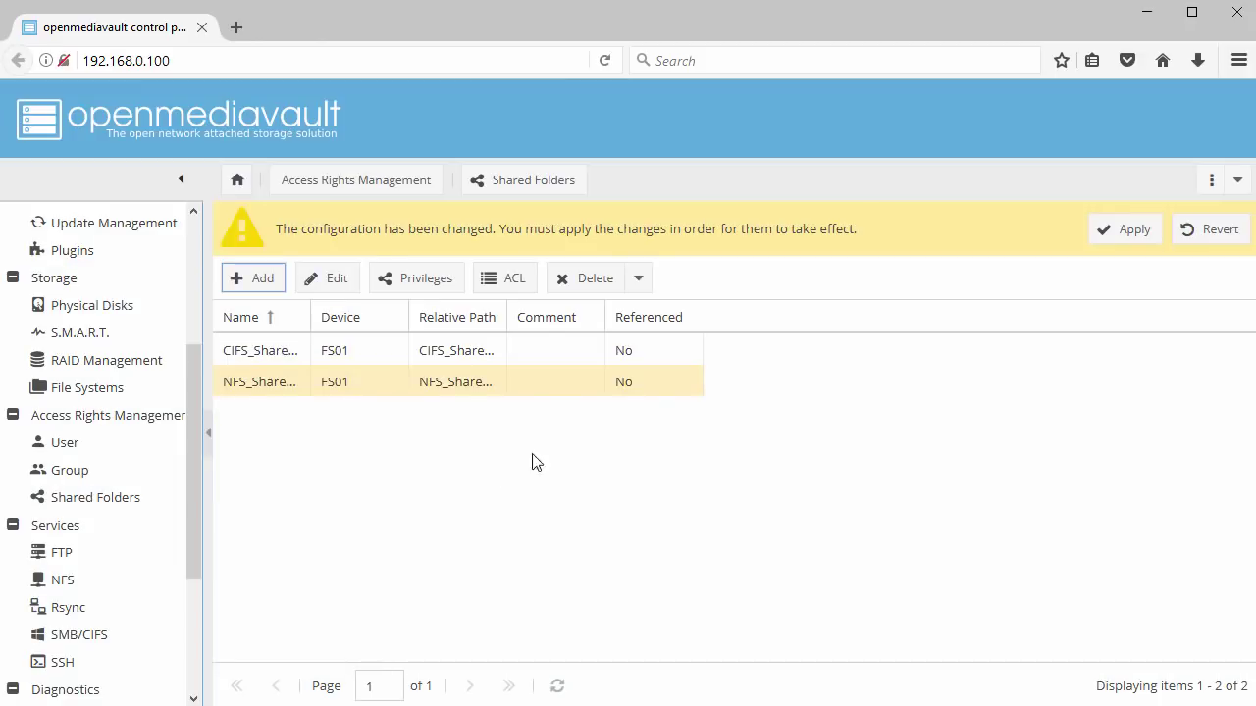
# Apply the configuration change and select CIFS_Share01
pyautogui.click(1114, 236)
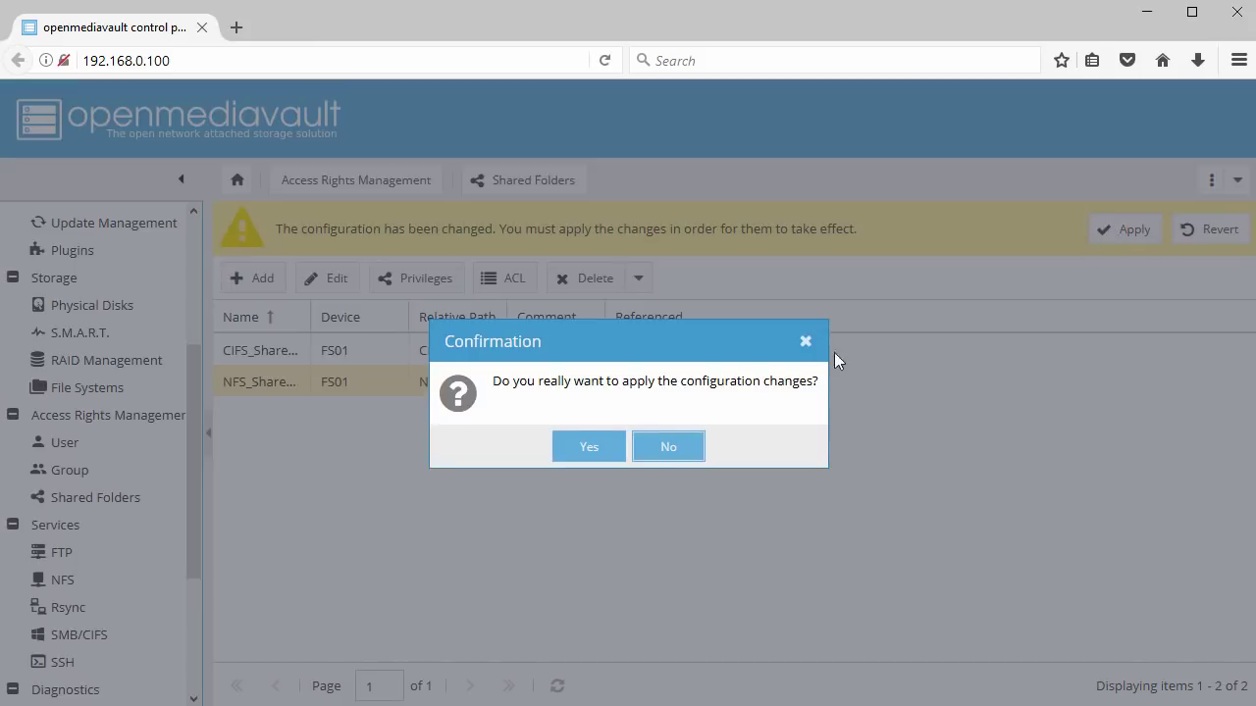
pyautogui.click(598, 448)
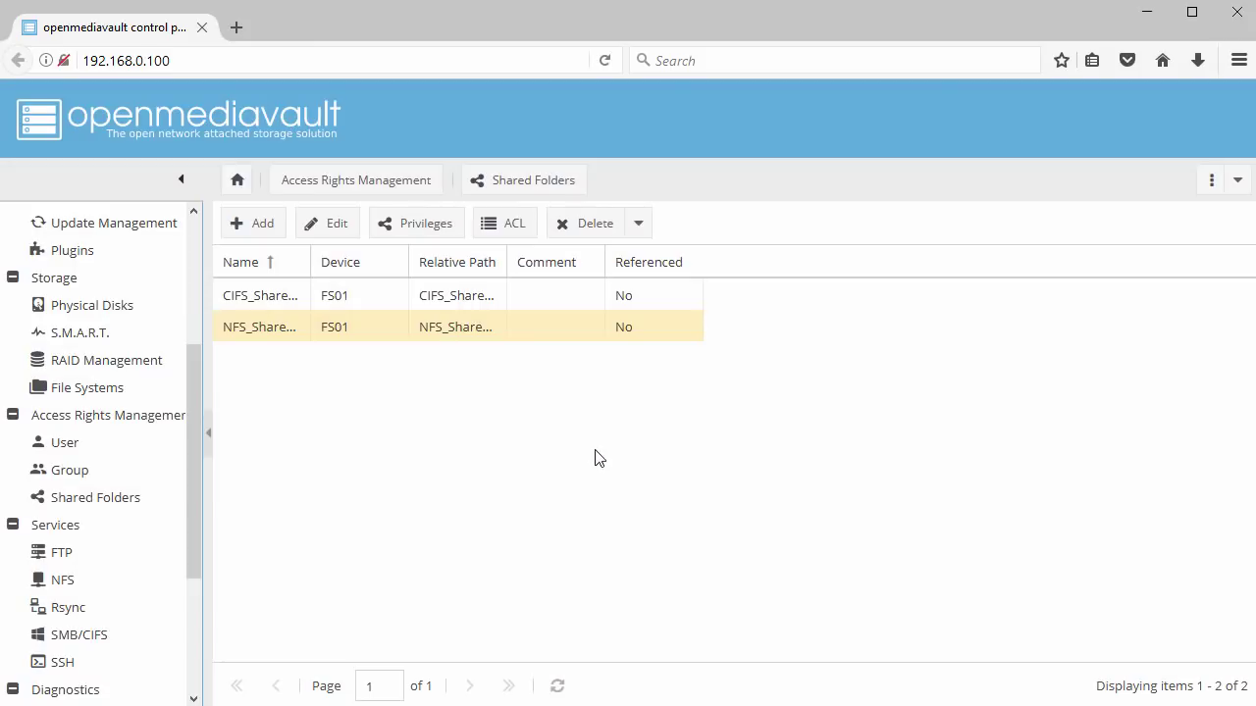
pyautogui.click(296, 294)
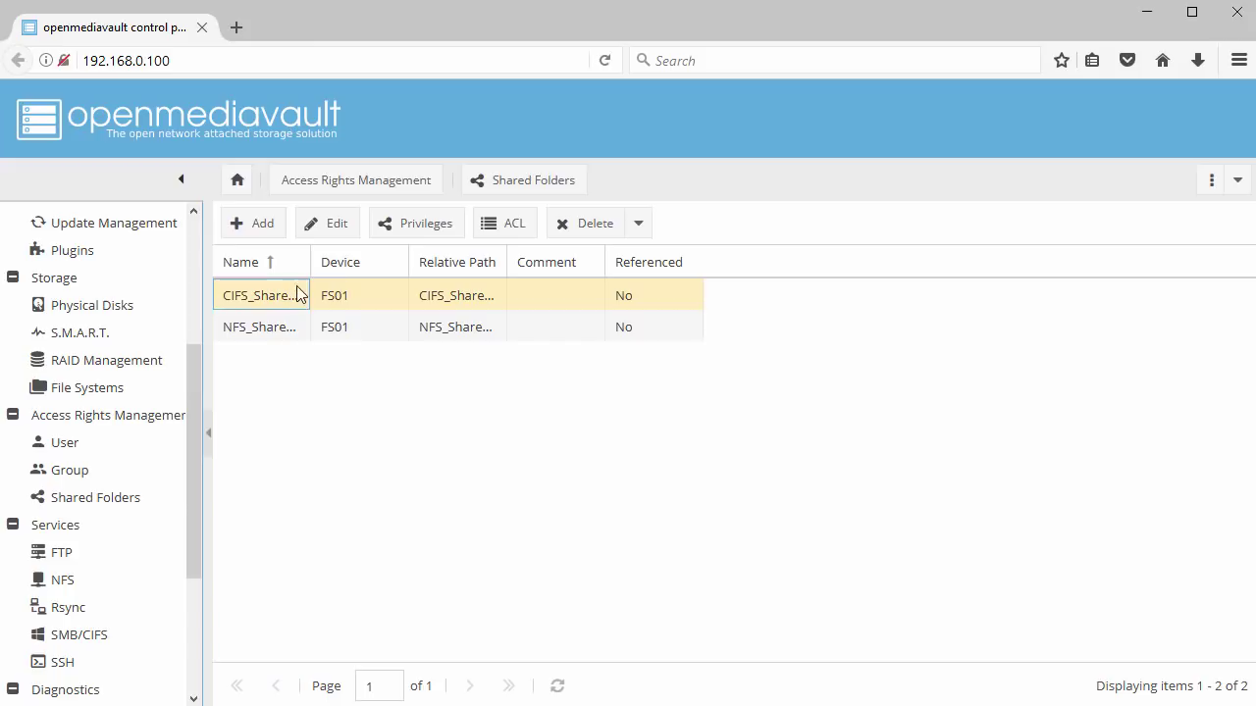
# Grant TestGroup Read/Write privileges on CIFS_Share01 and save them
pyautogui.click(411, 229)
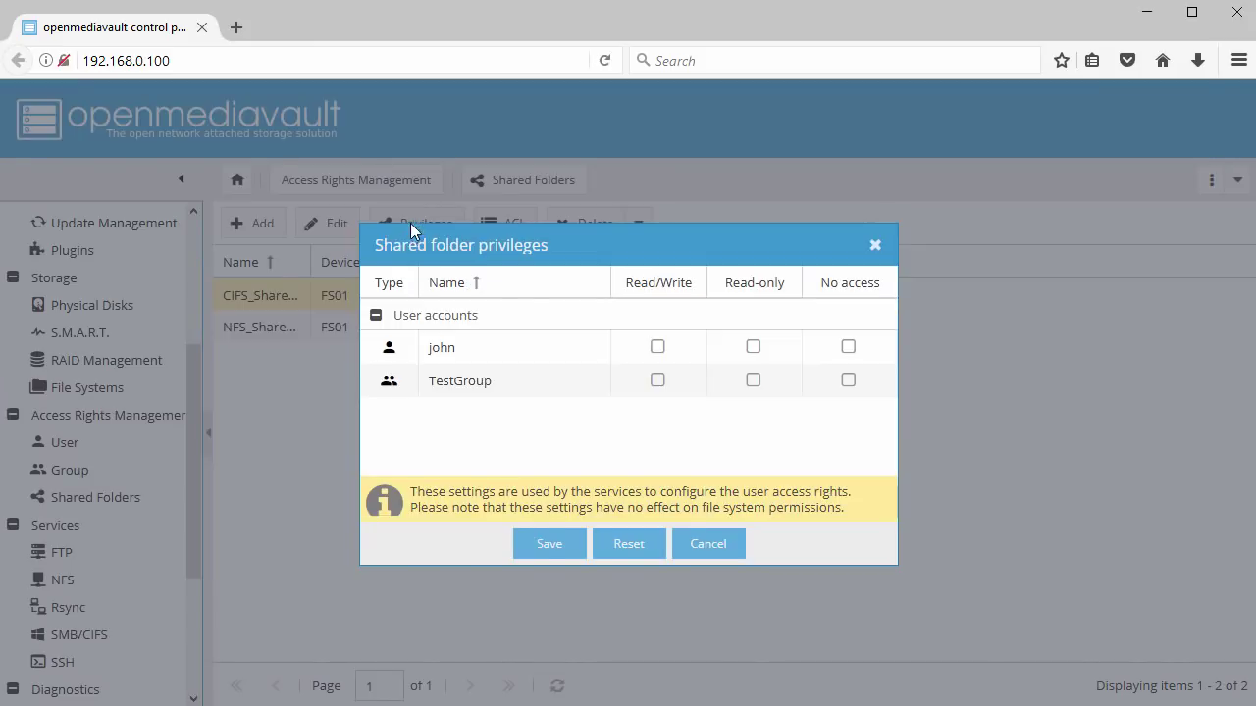
pyautogui.click(658, 382)
pyautogui.click(555, 545)
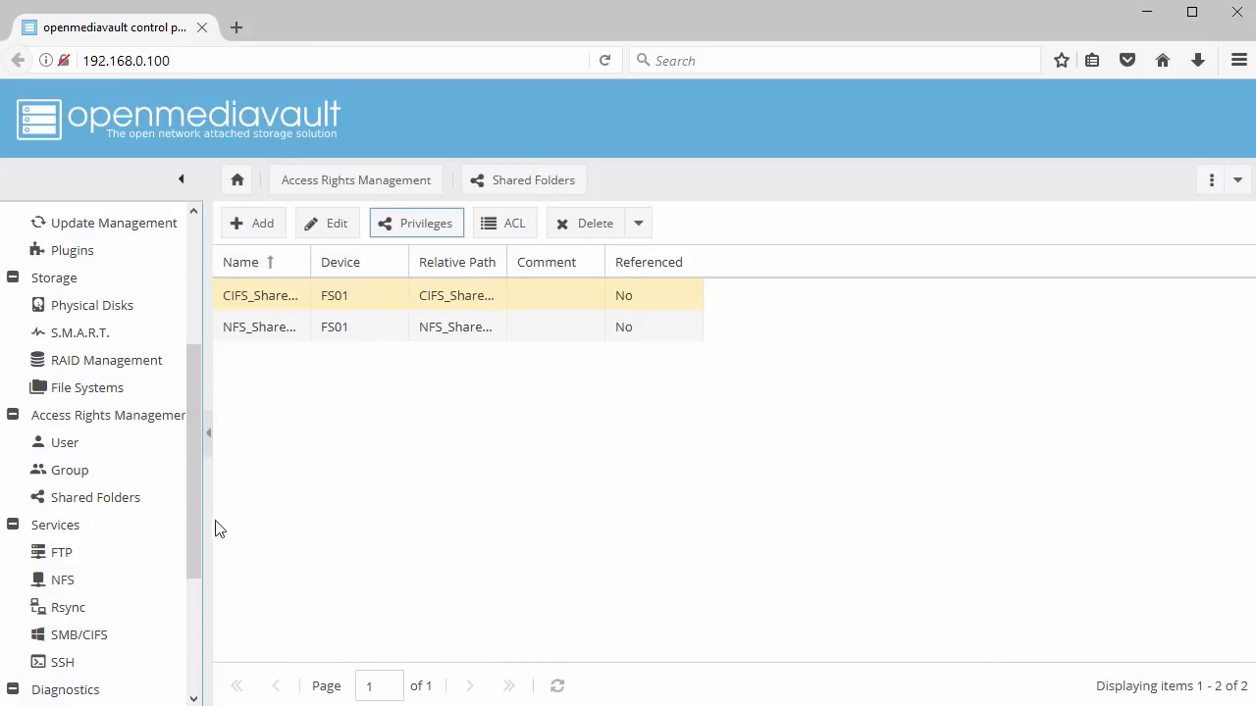
pyautogui.moveTo(195, 531); pyautogui.dragTo(183, 582)
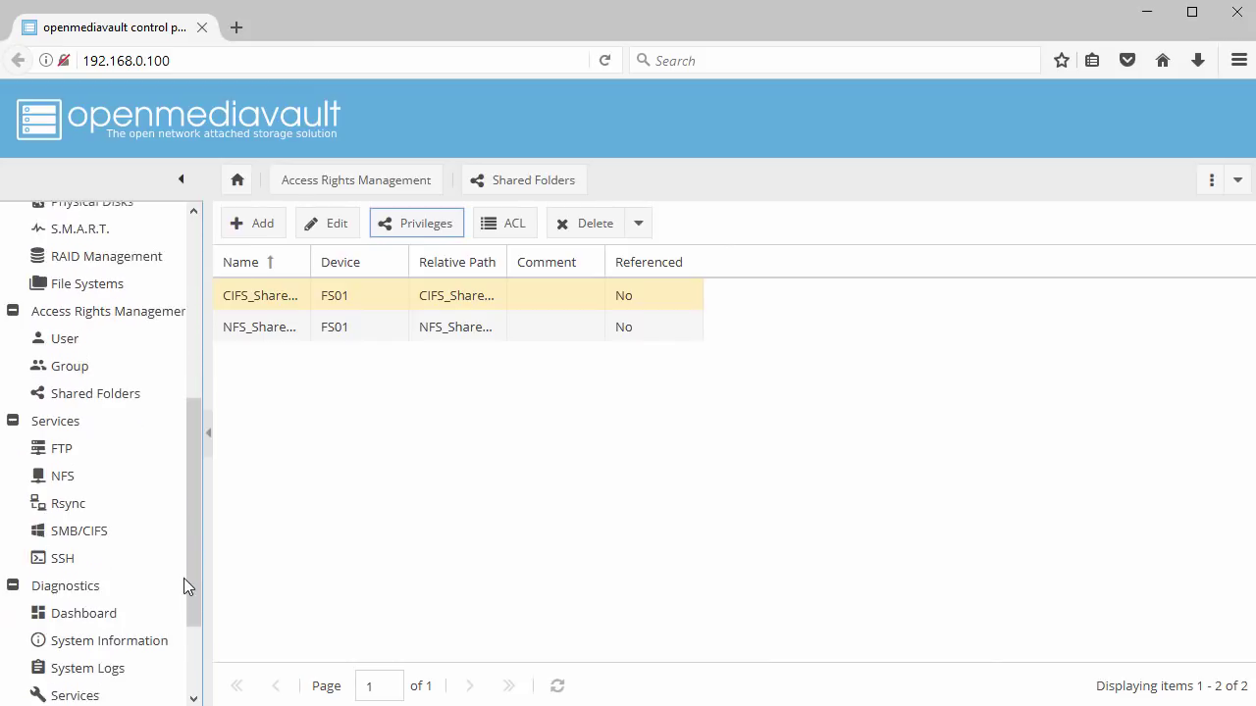
# Enable the NFS service, save and apply the change, then show its empty Shares list
pyautogui.click(63, 468)
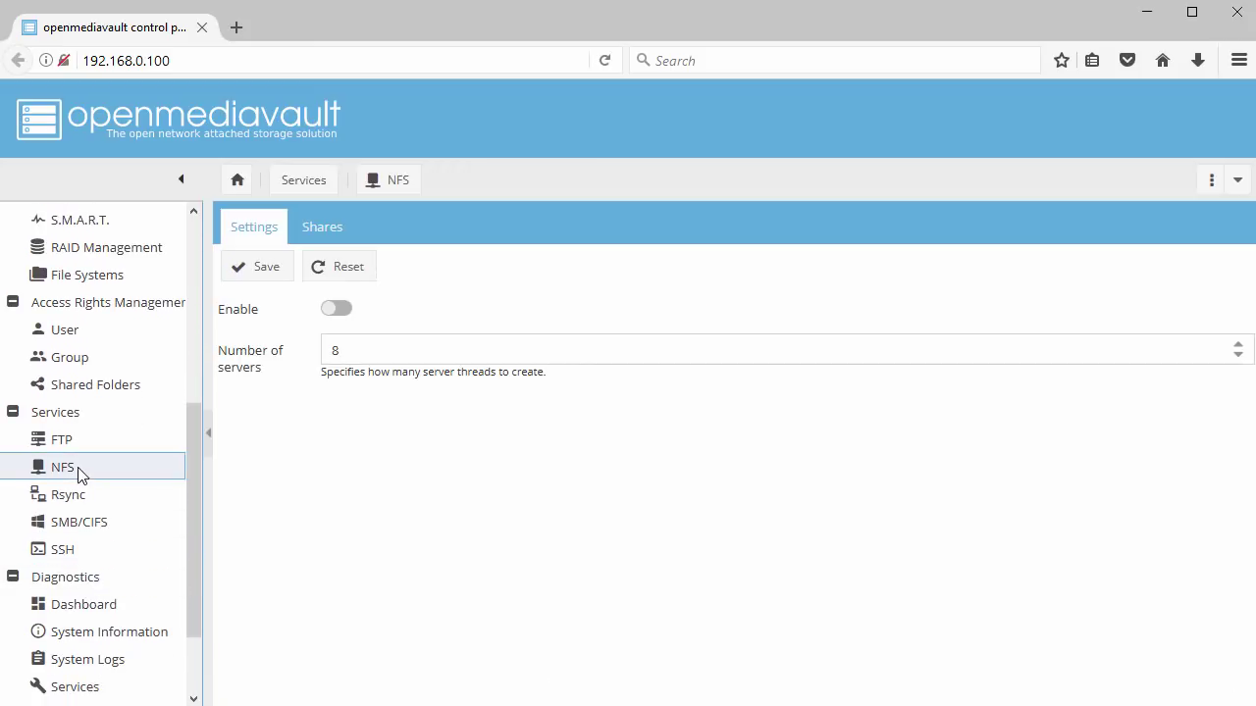
pyautogui.click(343, 310)
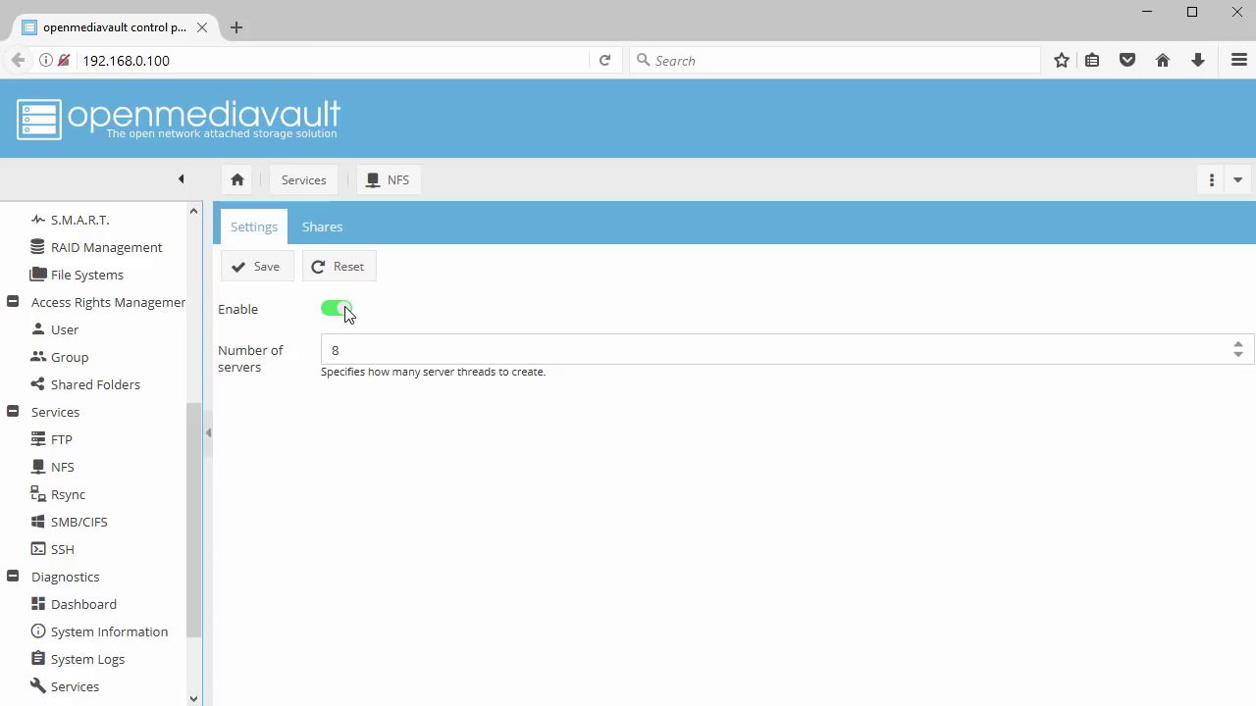
pyautogui.click(256, 272)
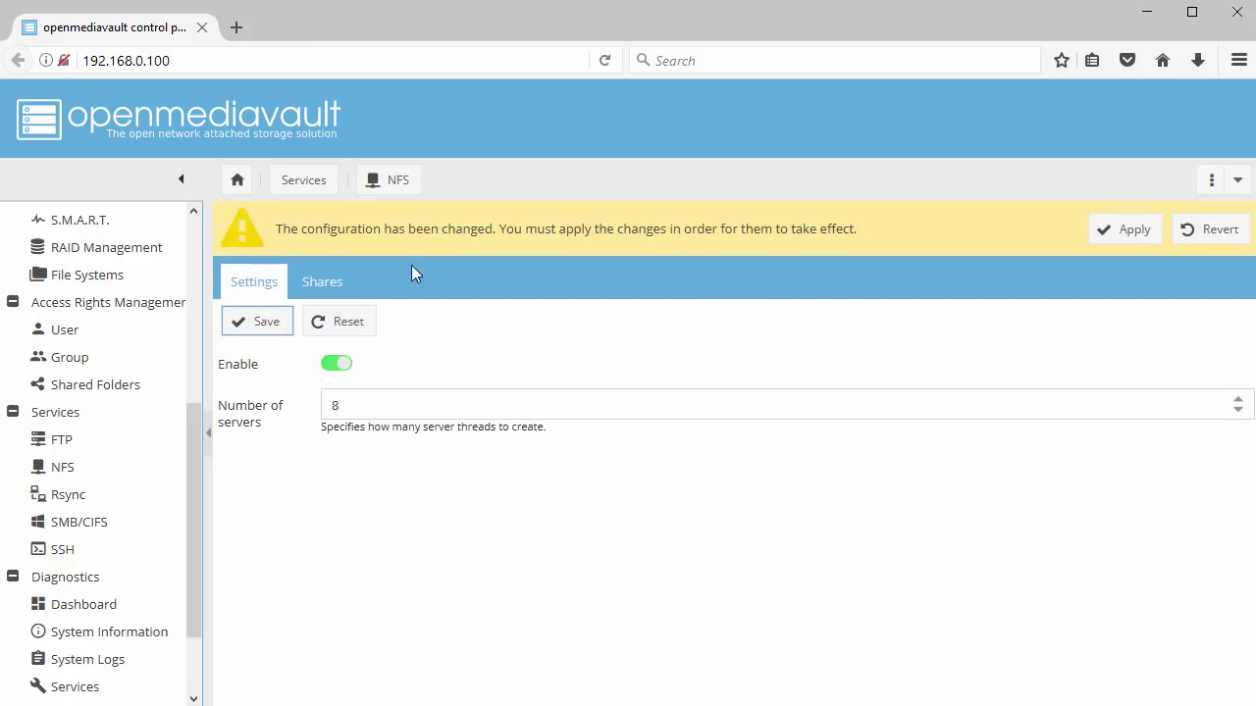
pyautogui.click(1118, 230)
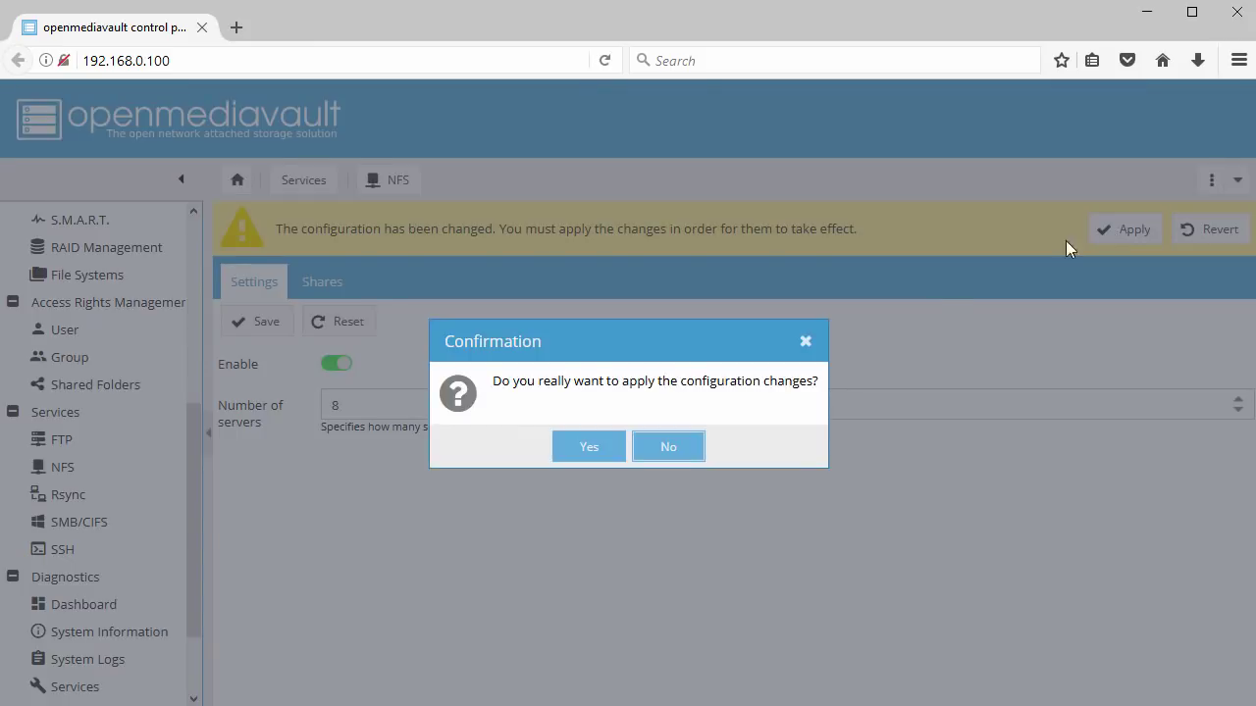
pyautogui.click(592, 449)
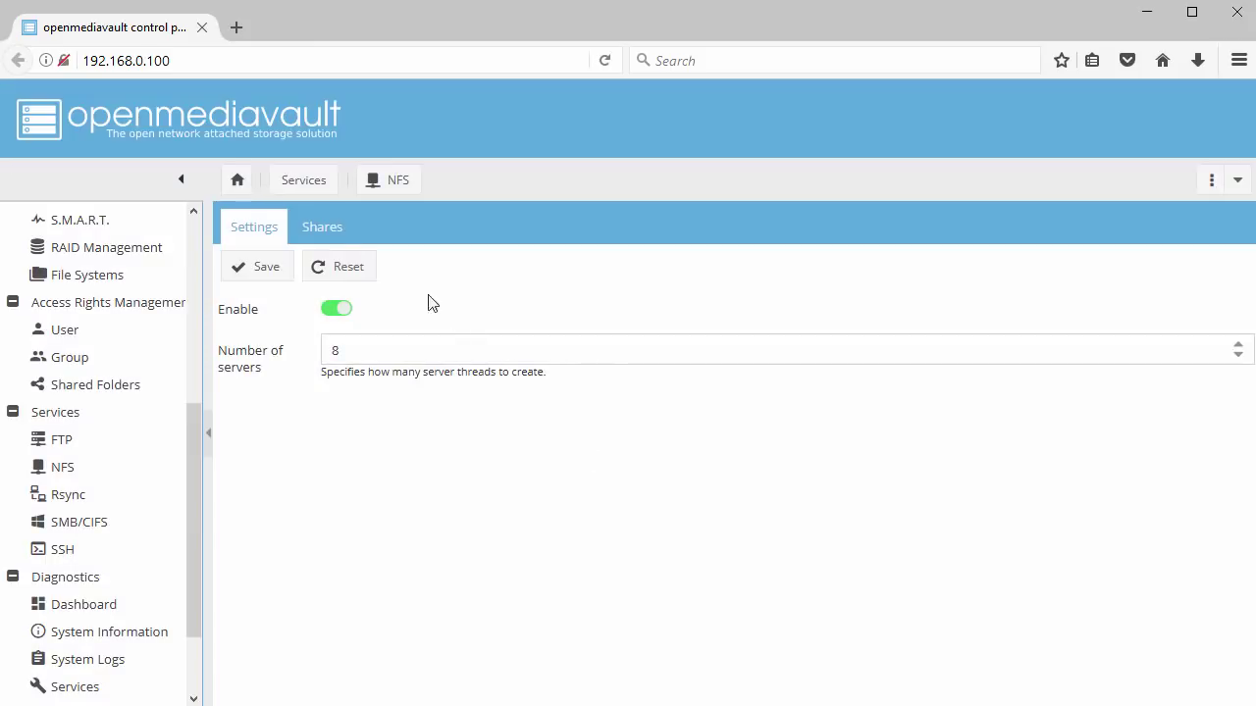
pyautogui.click(322, 229)
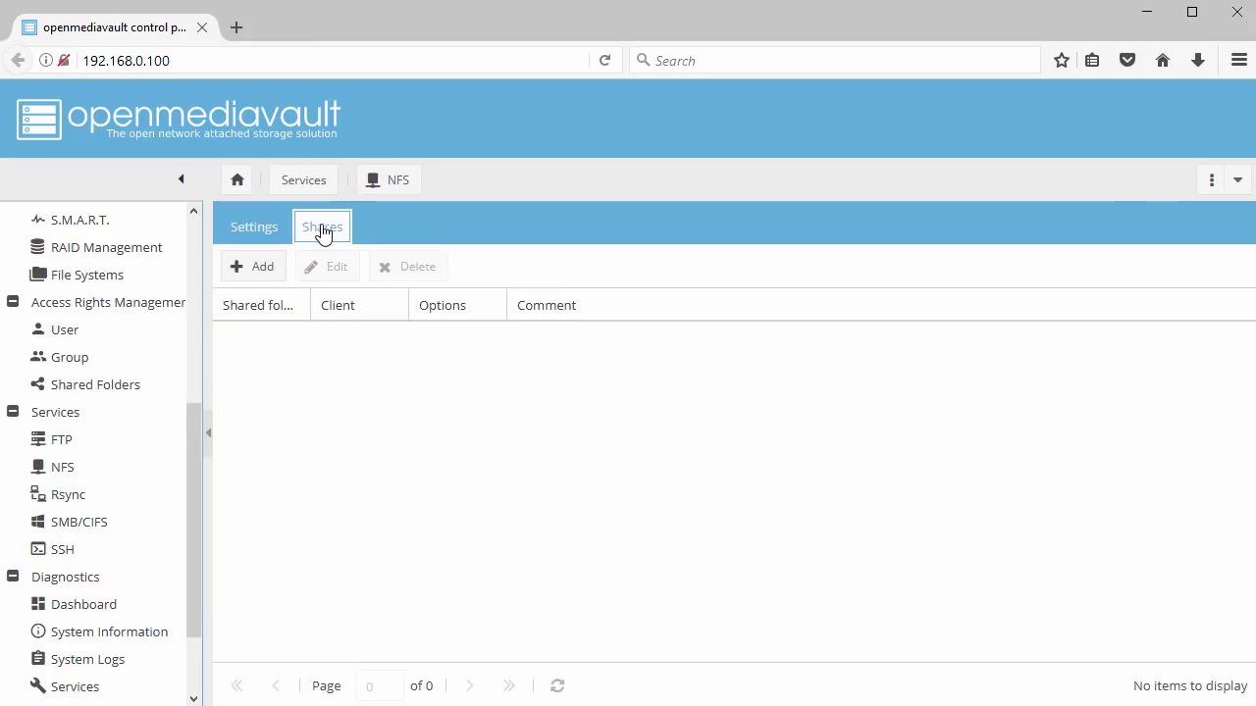
# Add an NFS share of NFS_Share01 for clients 192.168.0.0/24 with Read/Write, then save and apply it
pyautogui.click(253, 269)
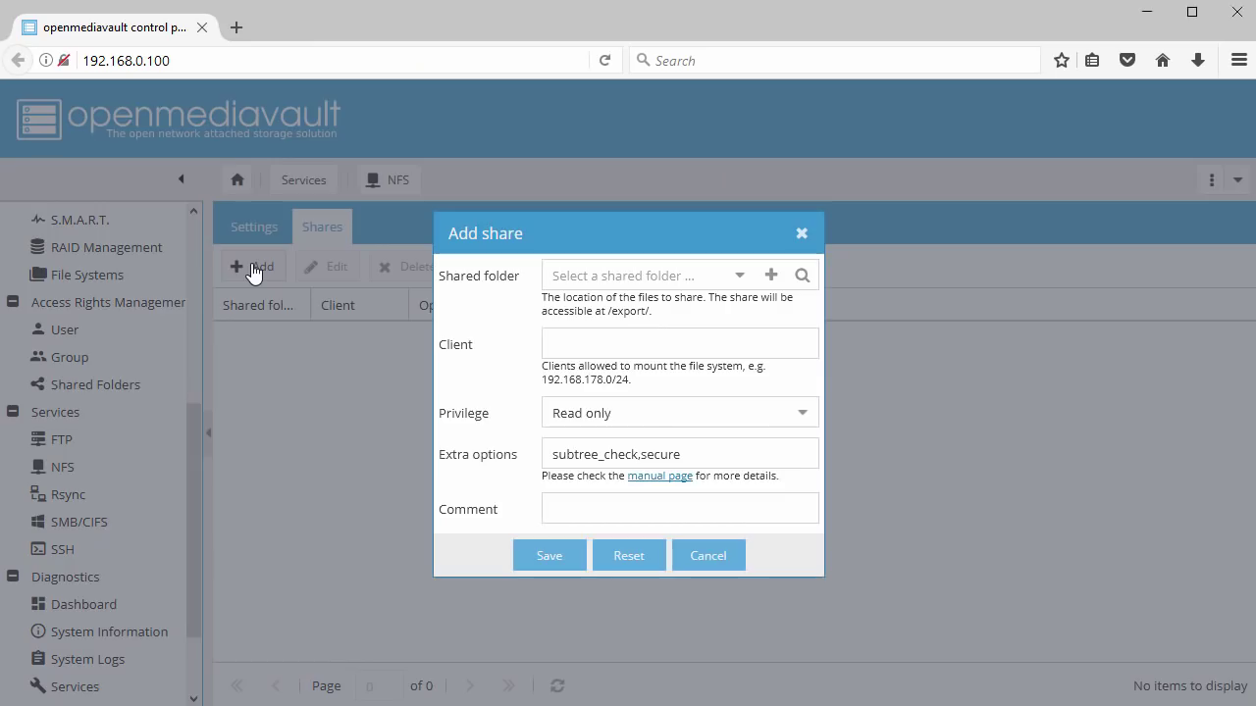
pyautogui.click(737, 278)
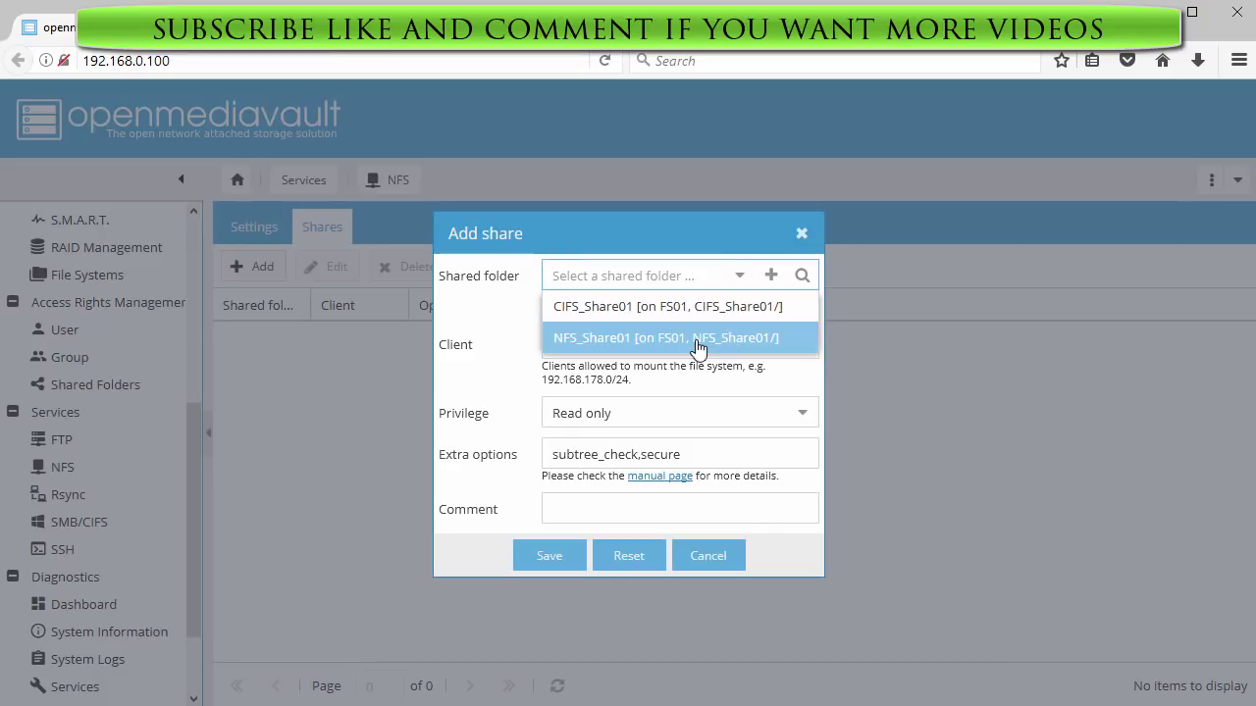
pyautogui.click(697, 339)
pyautogui.click(697, 343)
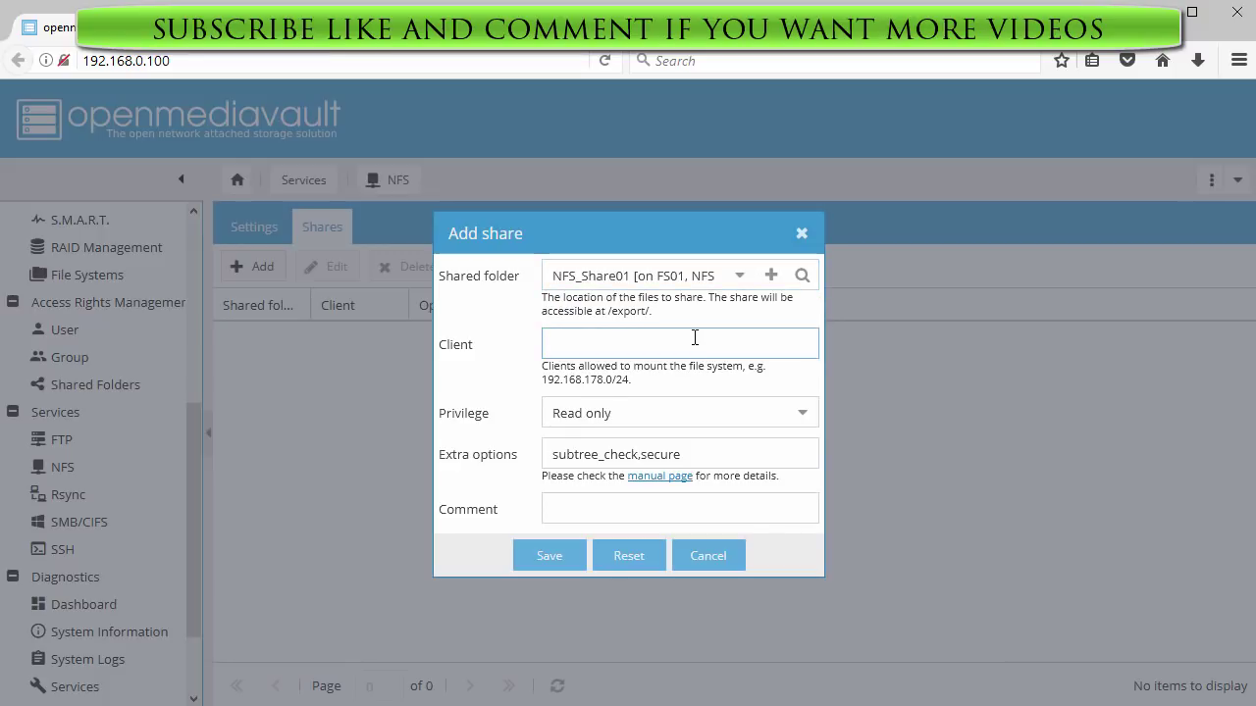
pyautogui.write('192.168.0.0/24')
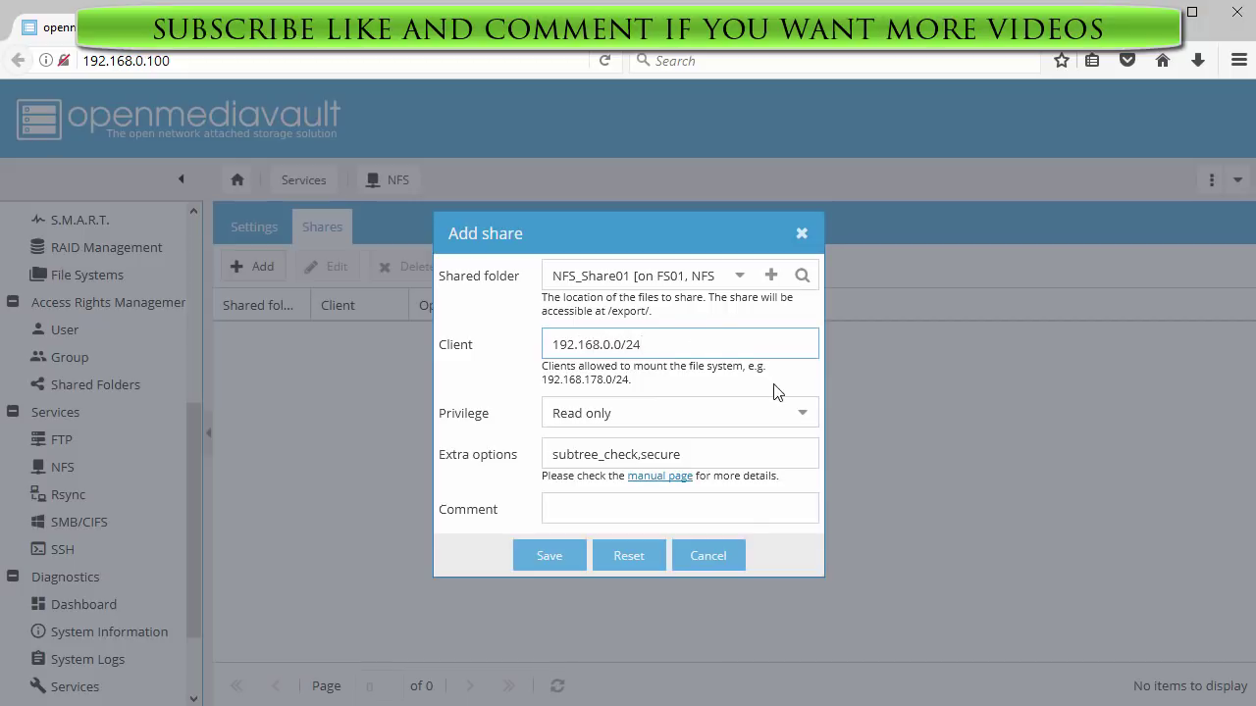
pyautogui.click(798, 412)
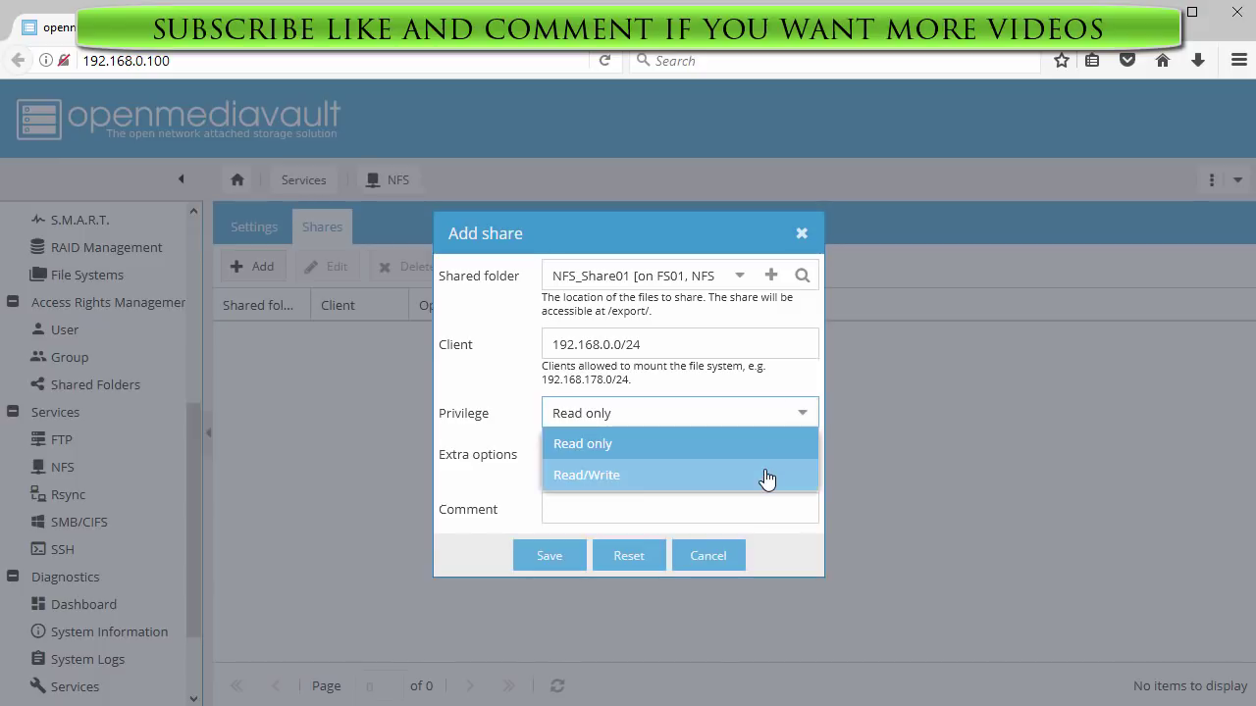
pyautogui.click(766, 479)
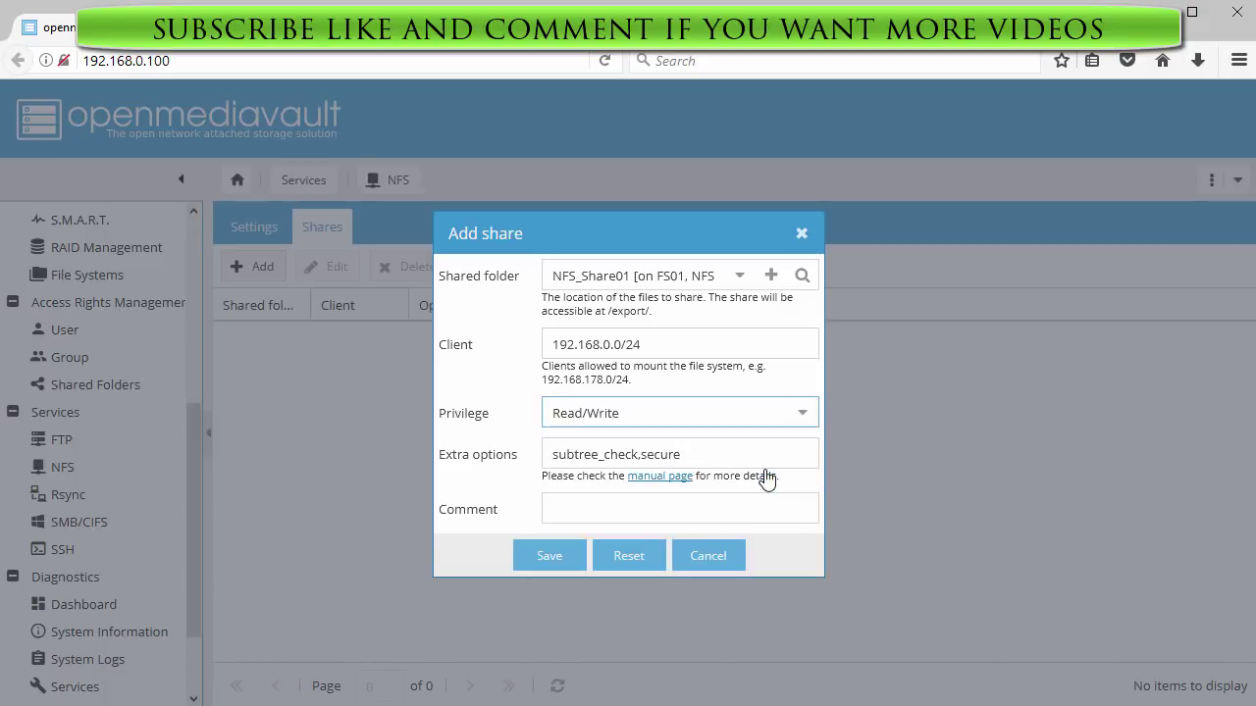
pyautogui.click(548, 556)
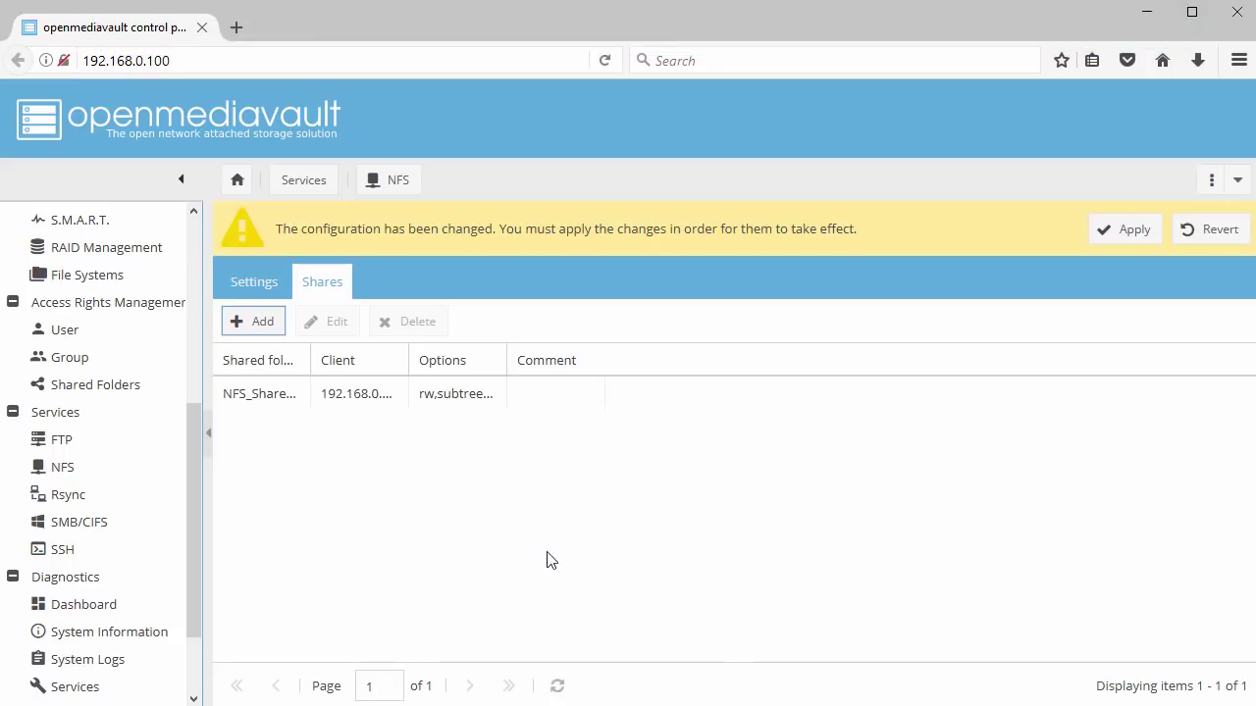
pyautogui.click(1126, 234)
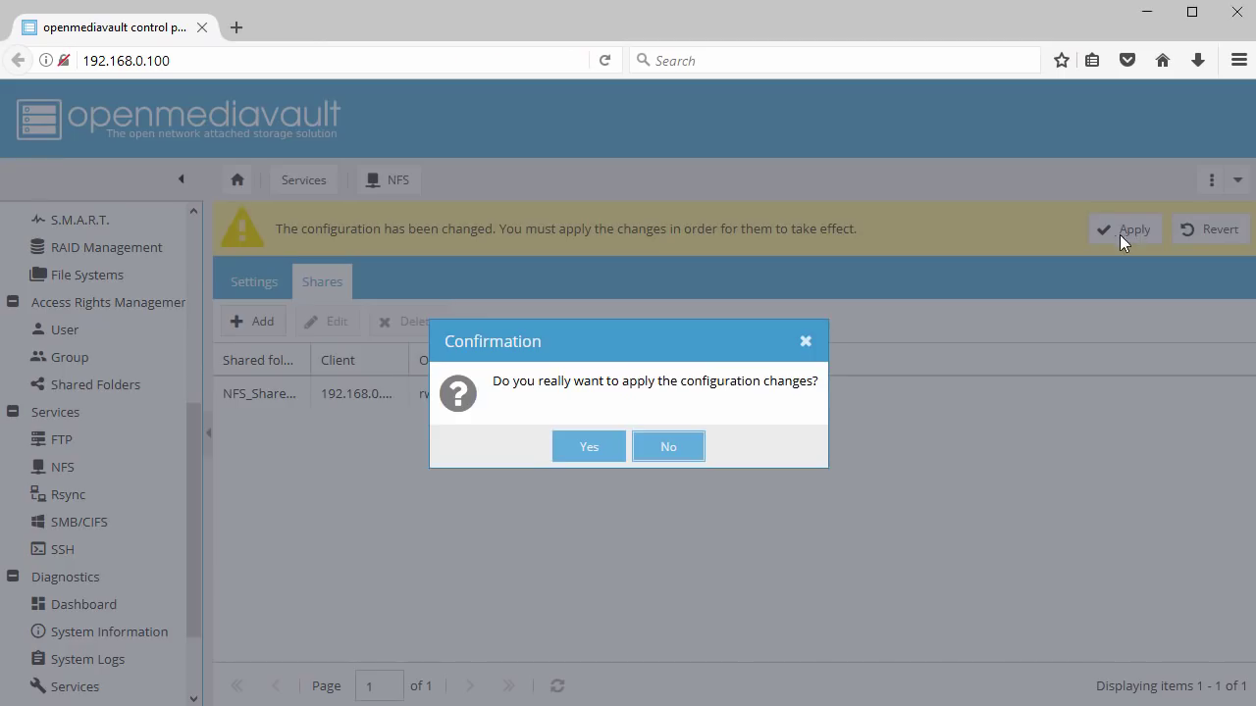
pyautogui.click(588, 453)
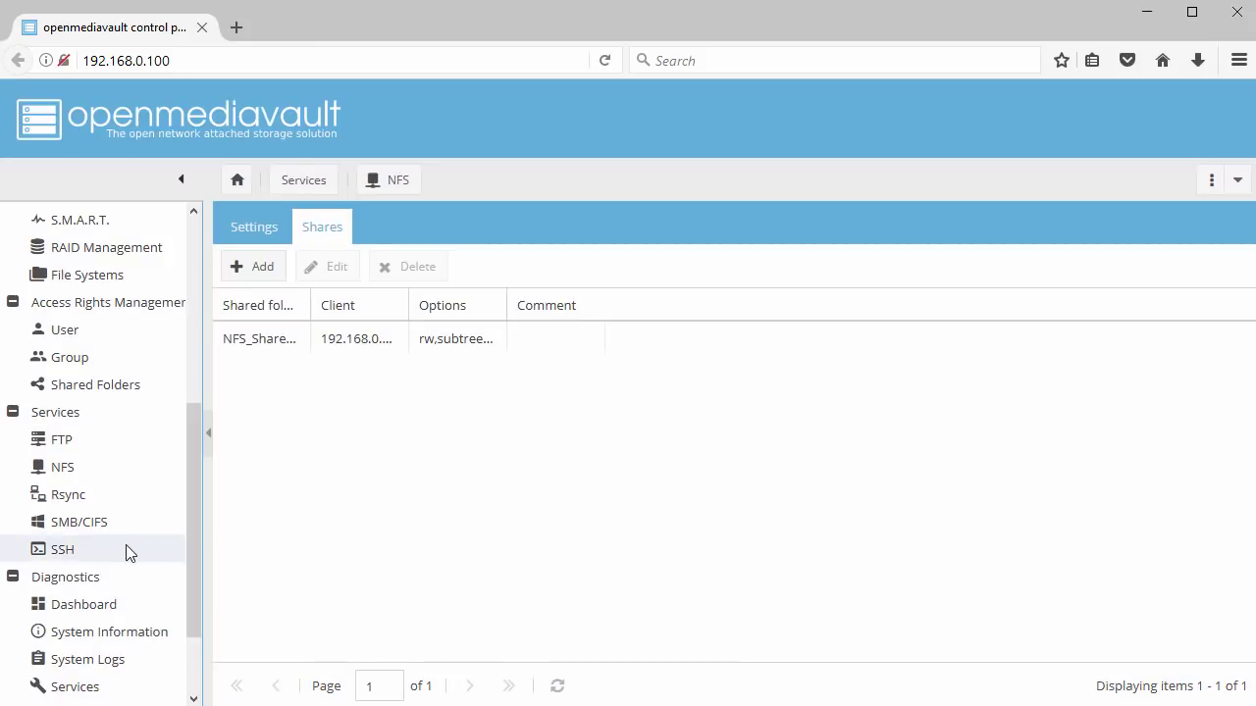
# Enable the SMB/CIFS service and save its settings
pyautogui.click(84, 526)
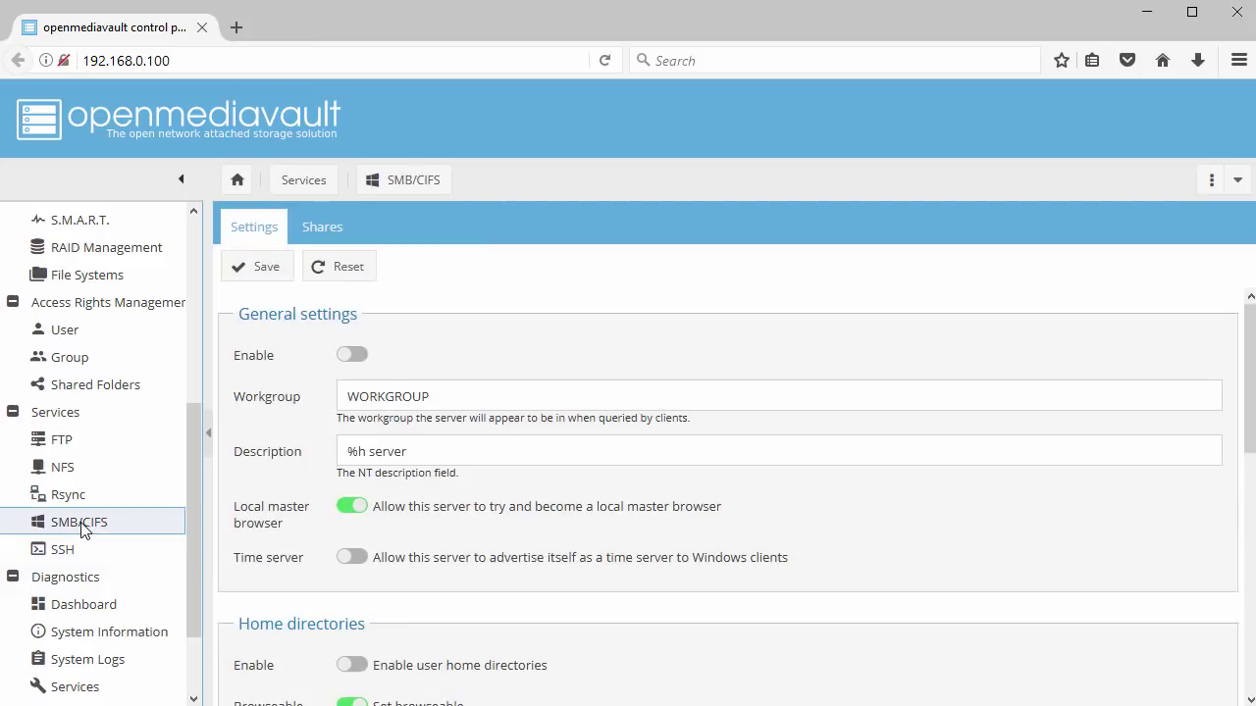
pyautogui.click(355, 363)
pyautogui.scroll(-3, 476, 382)
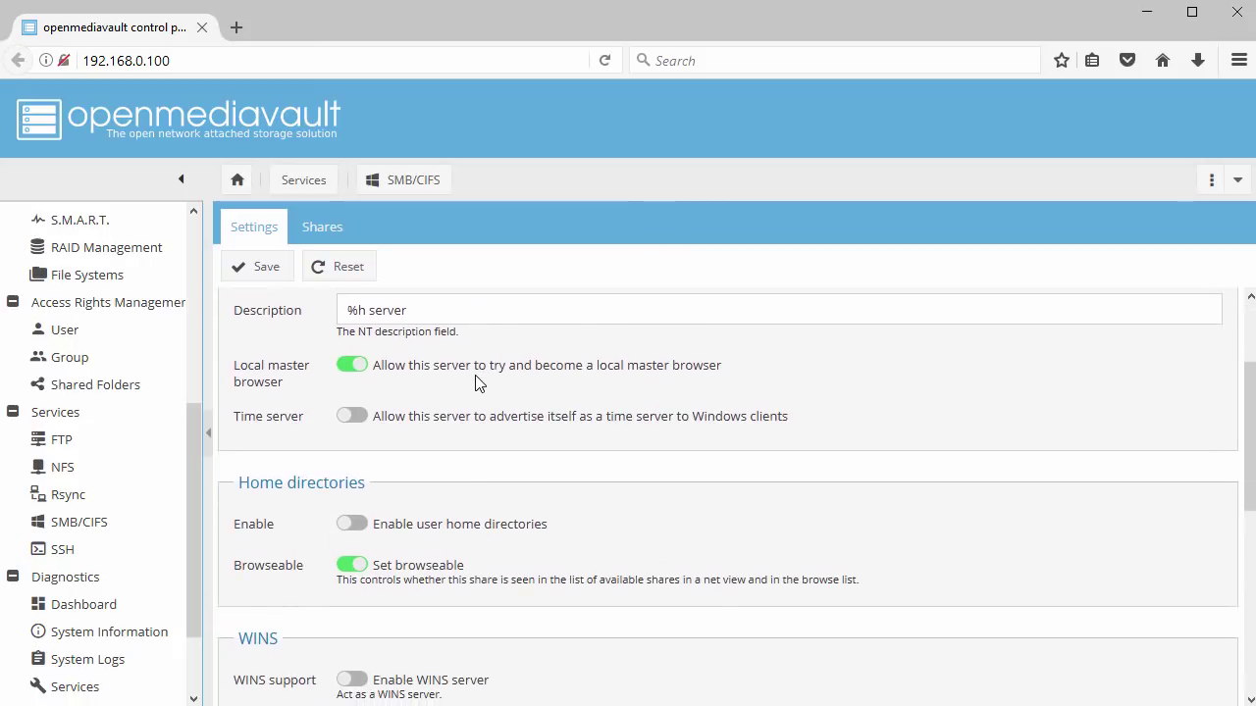
pyautogui.scroll(-6, 476, 383)
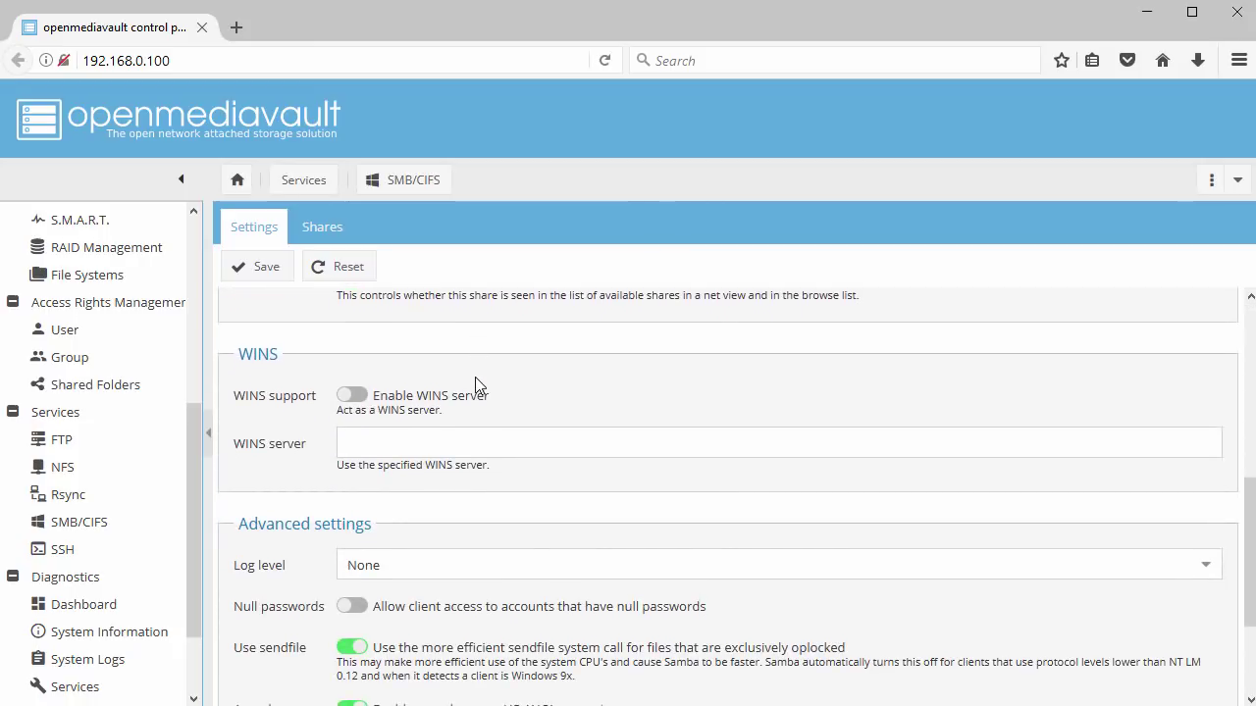
pyautogui.scroll(-3, 478, 384)
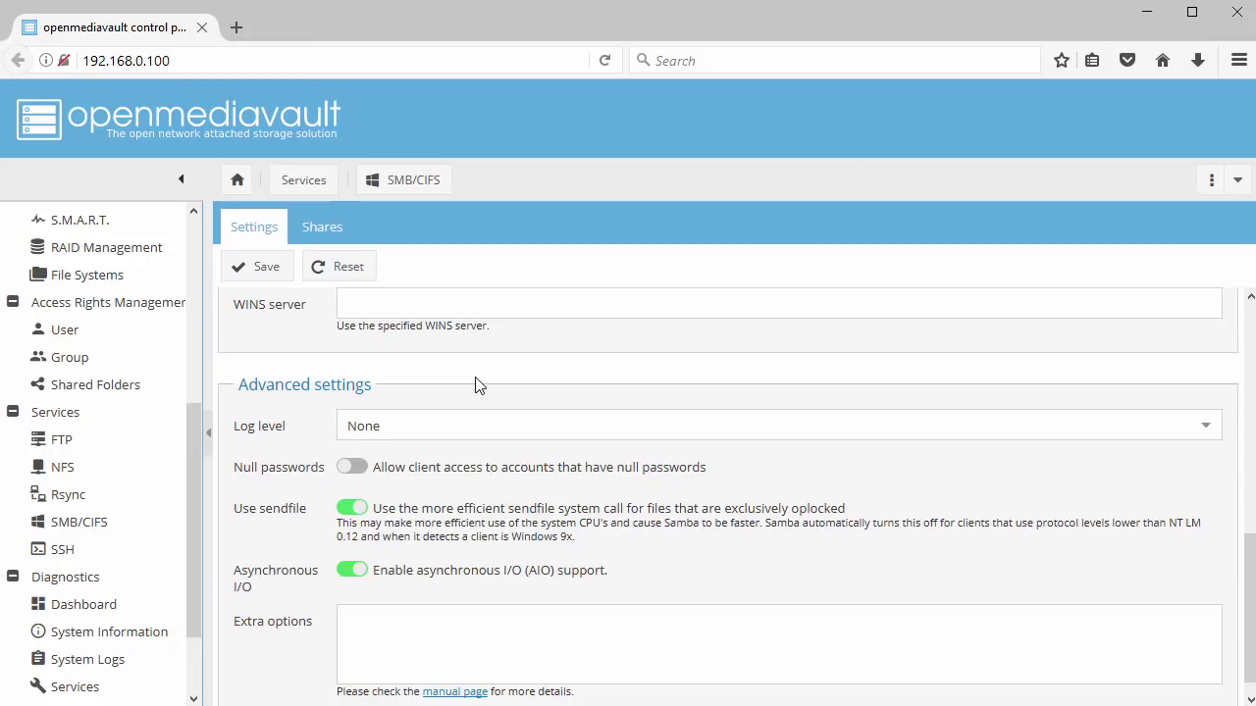
pyautogui.scroll(12, 477, 385)
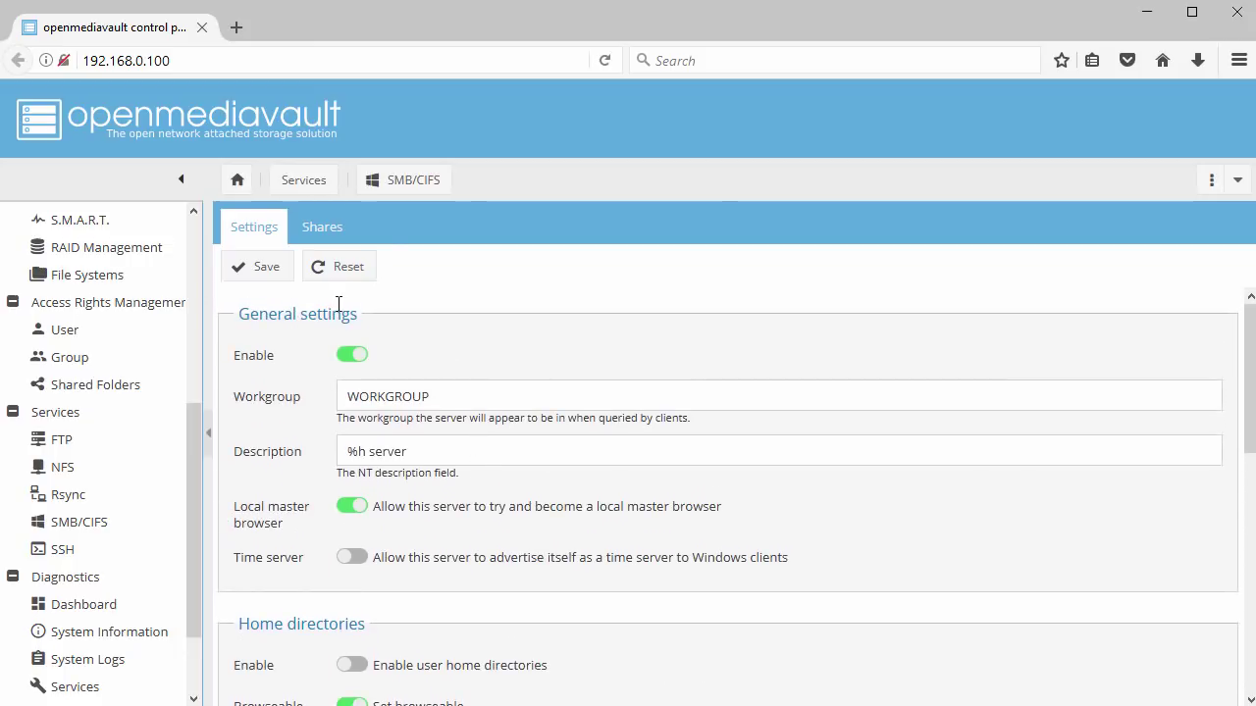
pyautogui.click(259, 276)
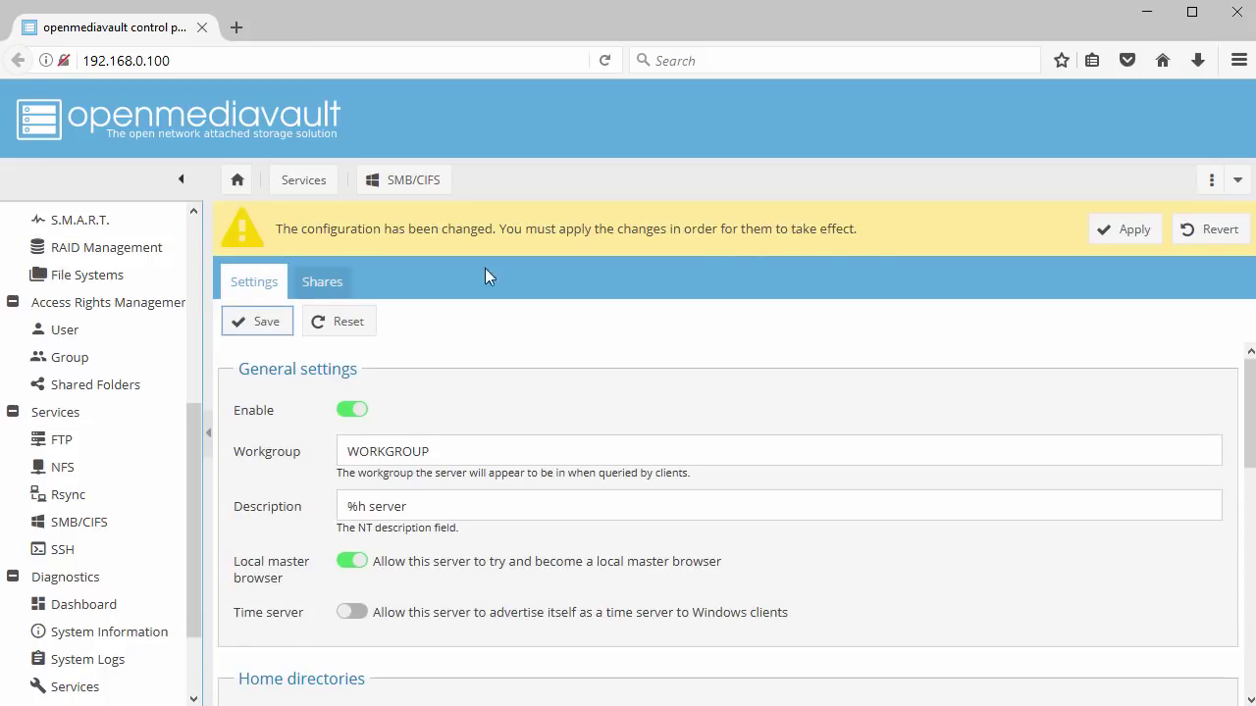
# Apply the pending SMB/CIFS changes and show the empty SMB/CIFS Shares list
pyautogui.click(1139, 232)
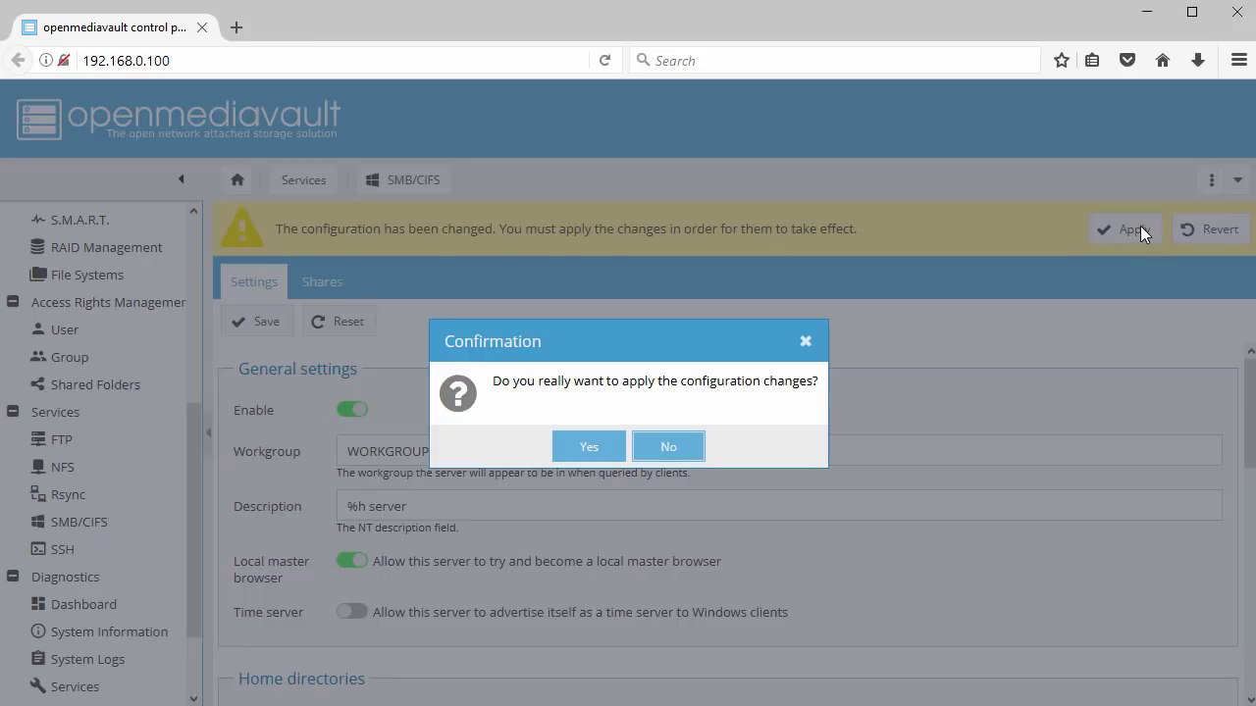
pyautogui.click(594, 448)
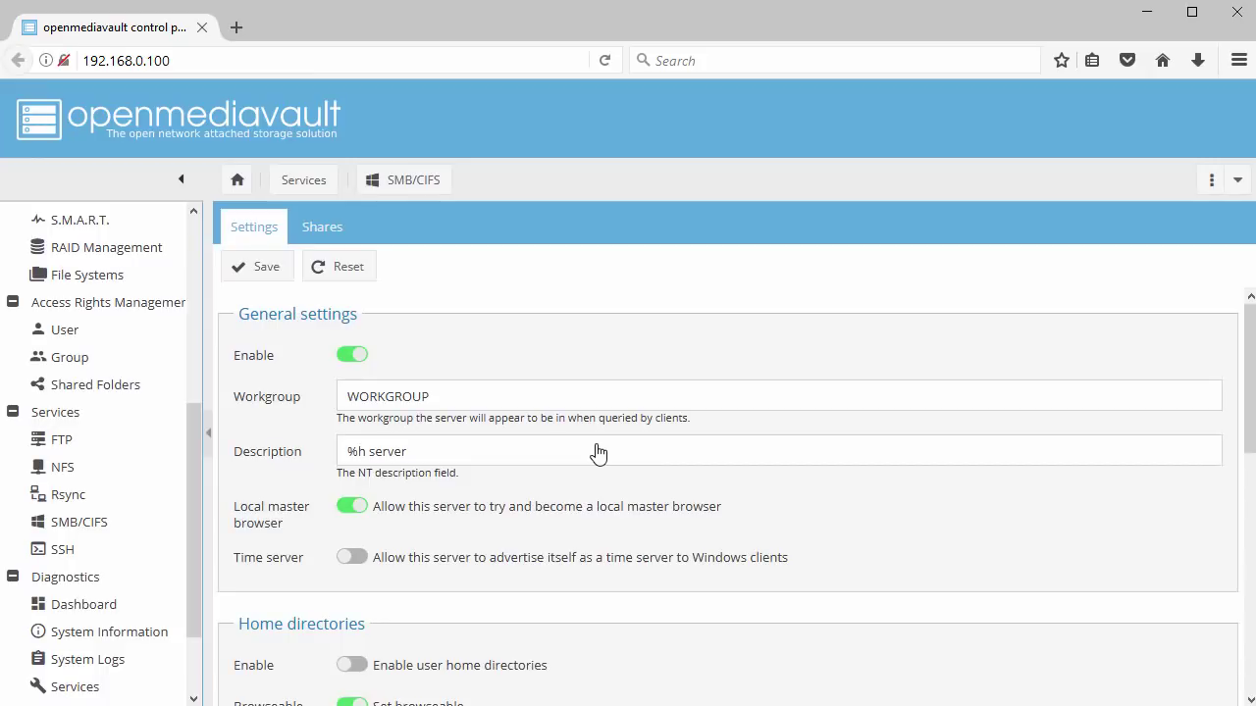
pyautogui.click(330, 235)
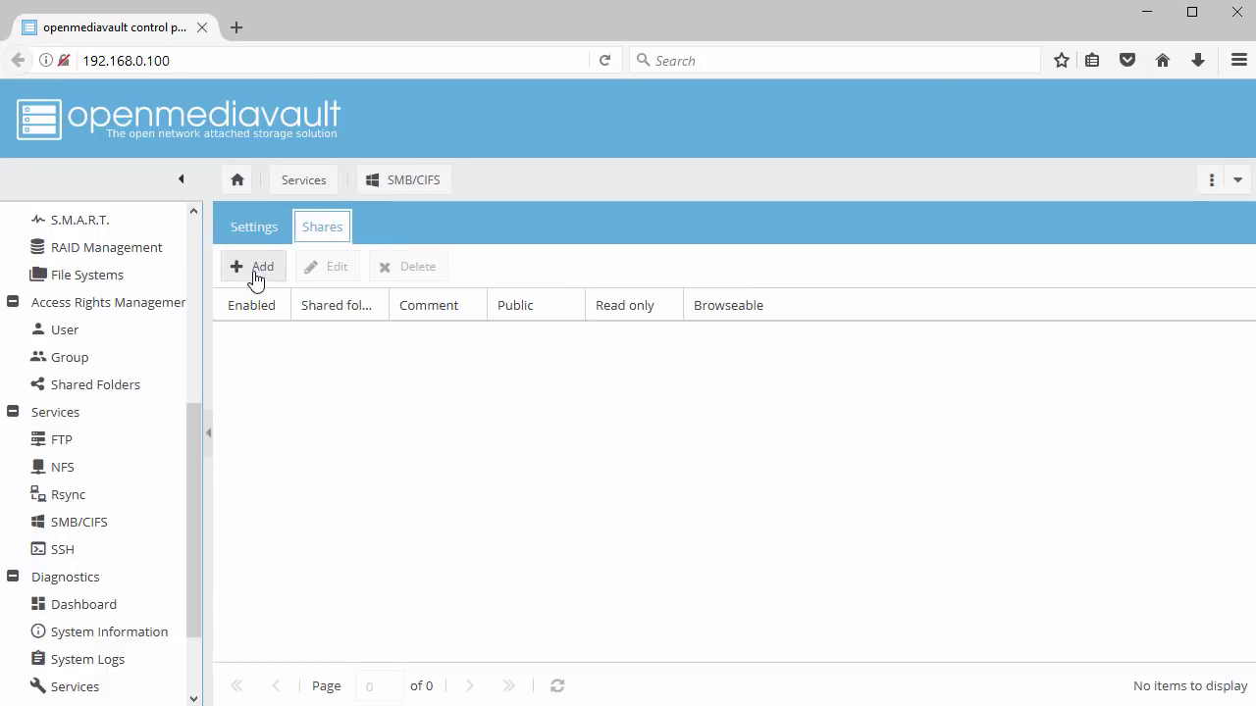
# Add a non-public SMB share for CIFS_Share01, save it and apply the configuration
pyautogui.click(256, 277)
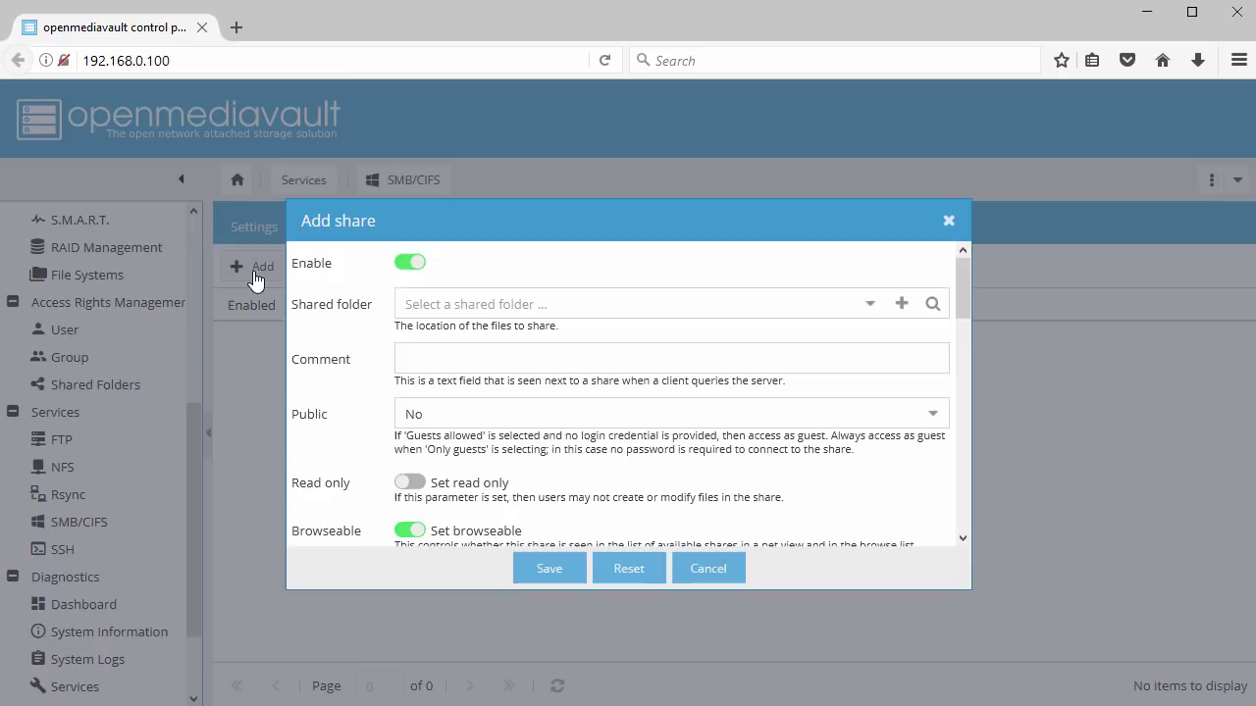
pyautogui.click(868, 307)
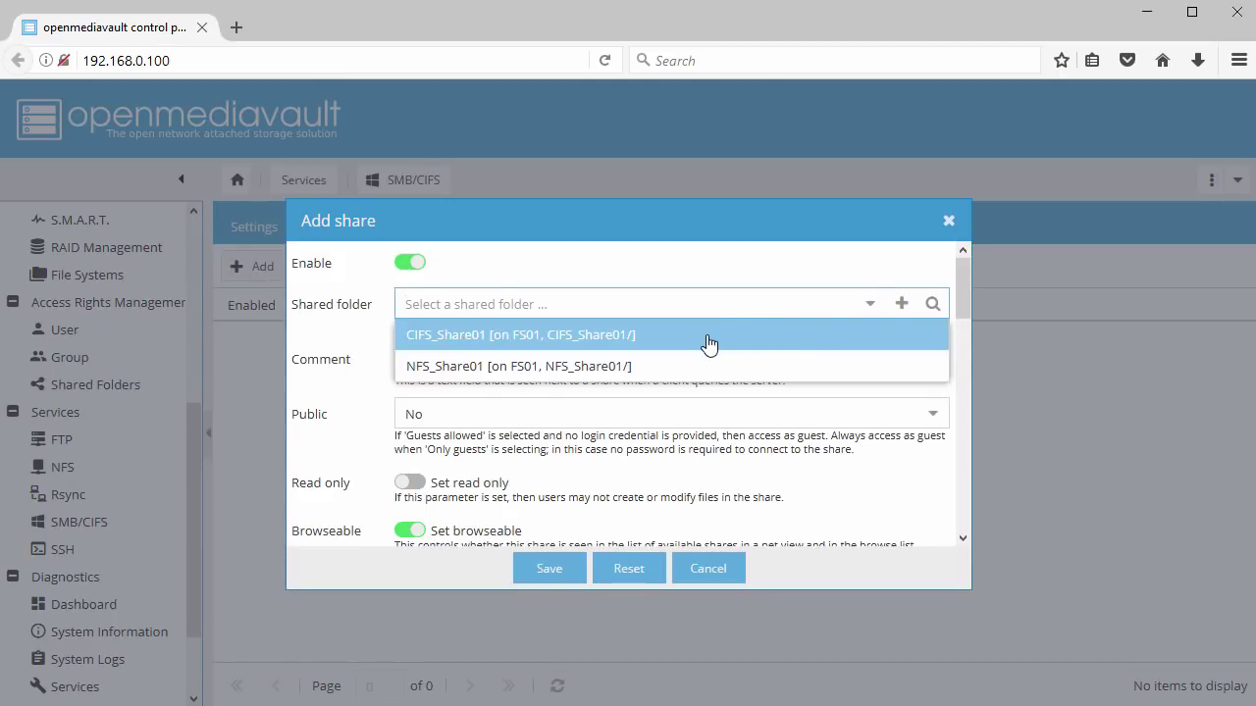
pyautogui.click(710, 343)
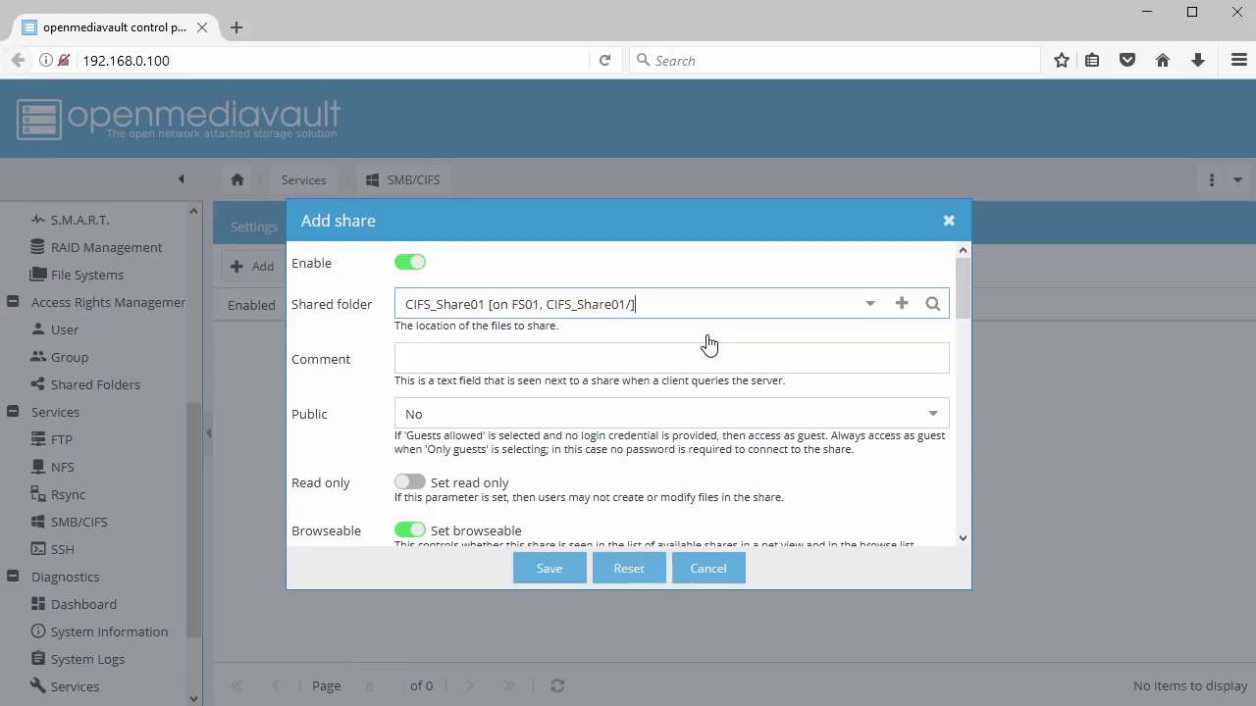
pyautogui.click(932, 416)
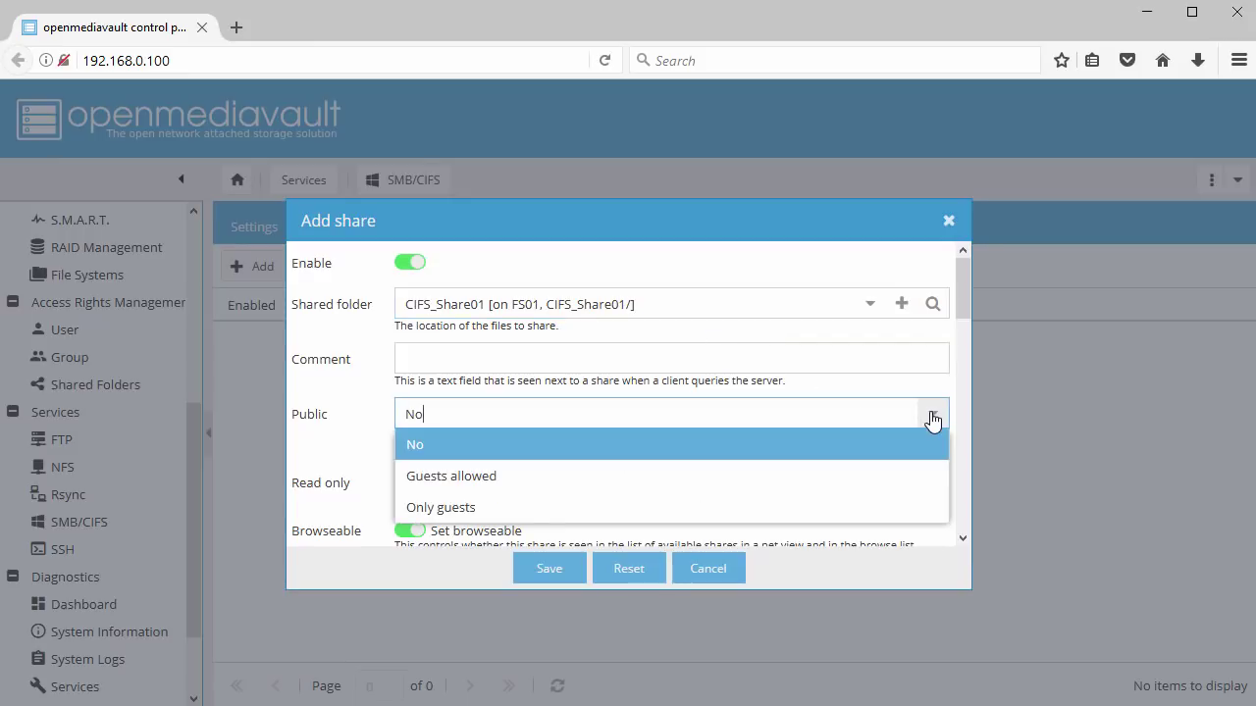
pyautogui.click(932, 419)
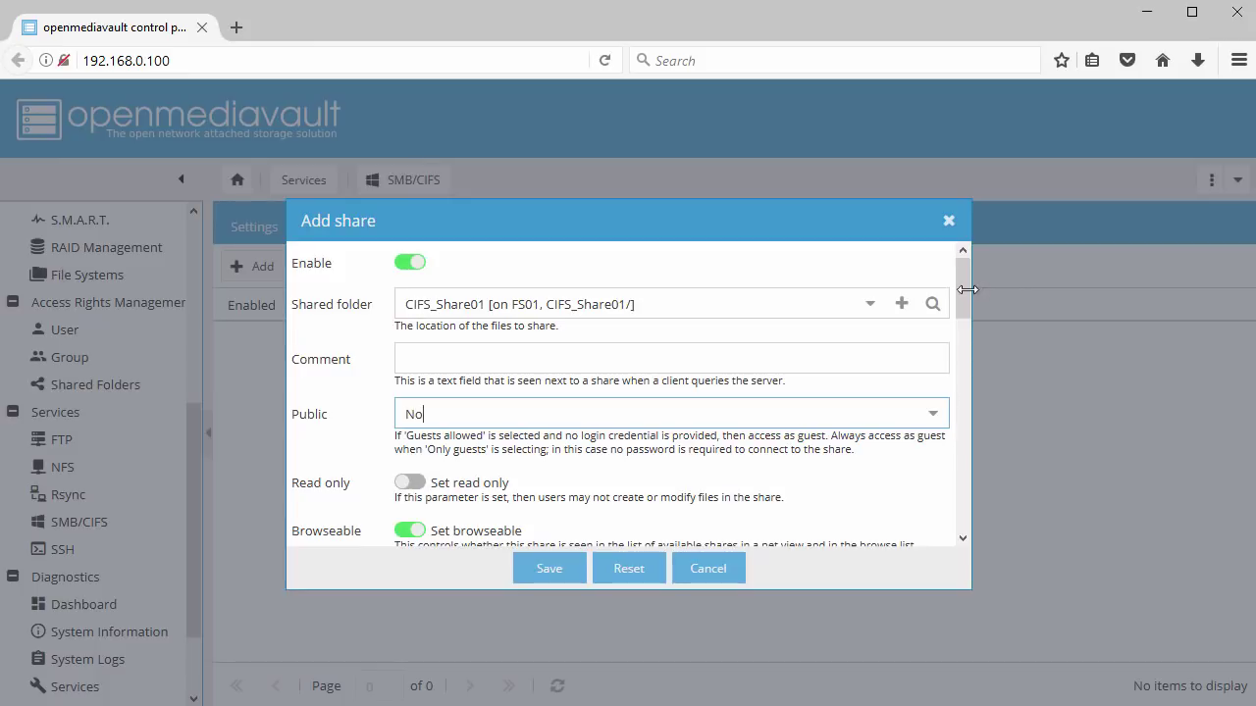
pyautogui.moveTo(960, 293); pyautogui.dragTo(947, 528)
pyautogui.click(535, 577)
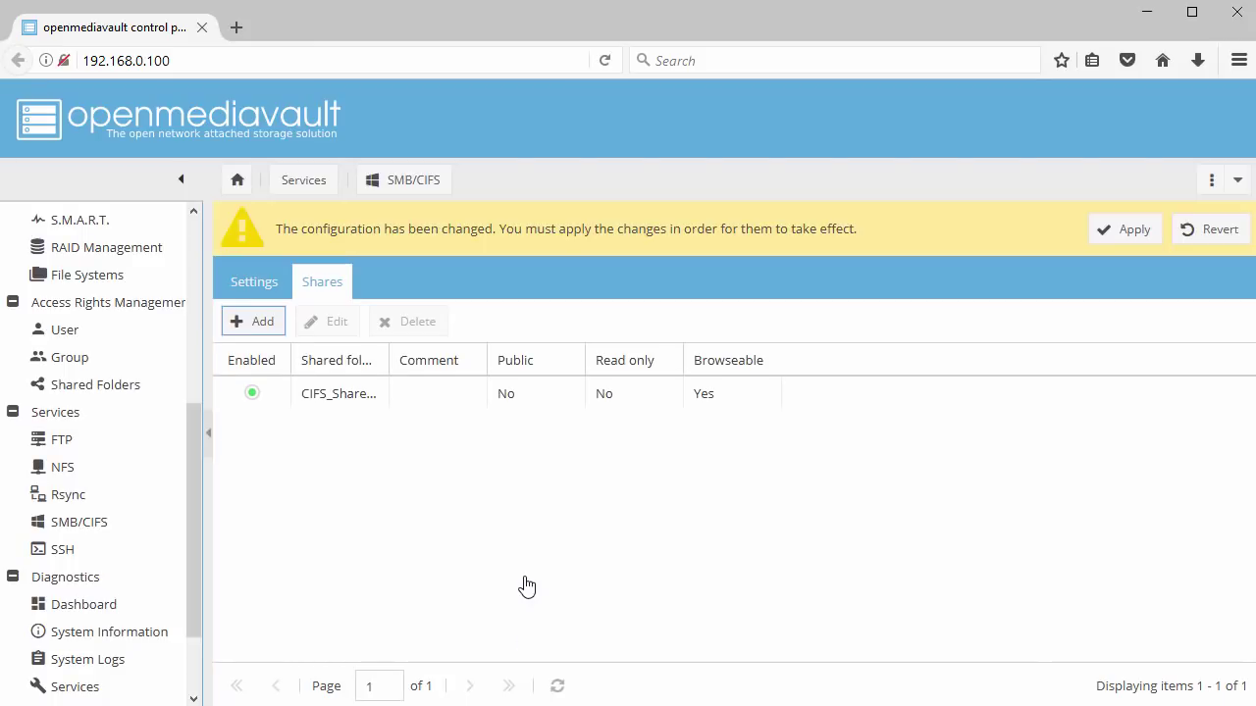
pyautogui.click(1128, 235)
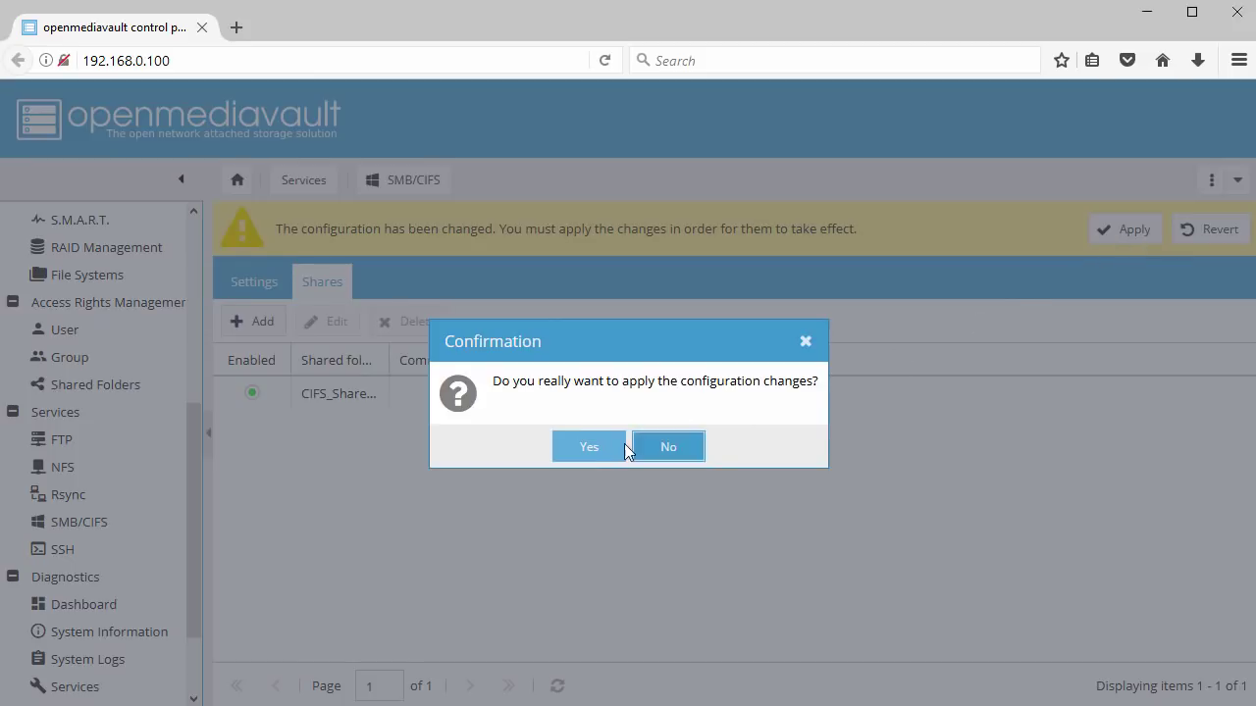
pyautogui.click(589, 448)
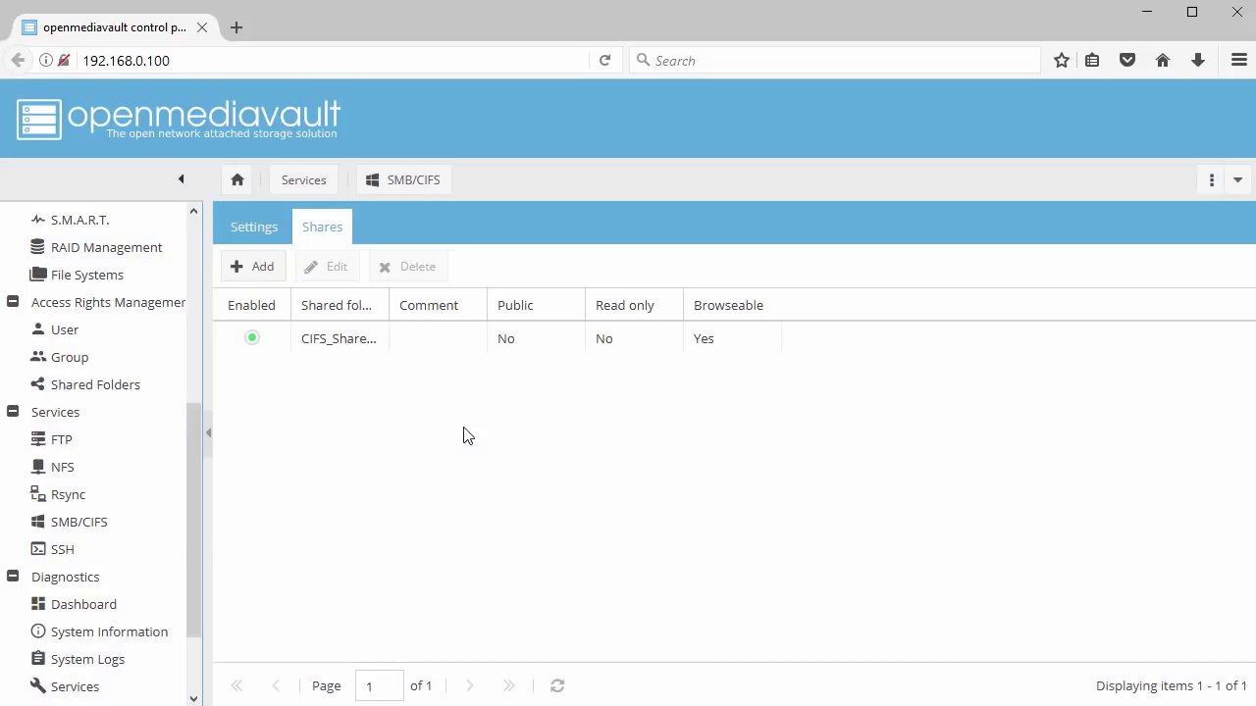
# Open File Explorer and navigate to \\192.168.0.100
pyautogui.press('super+e')
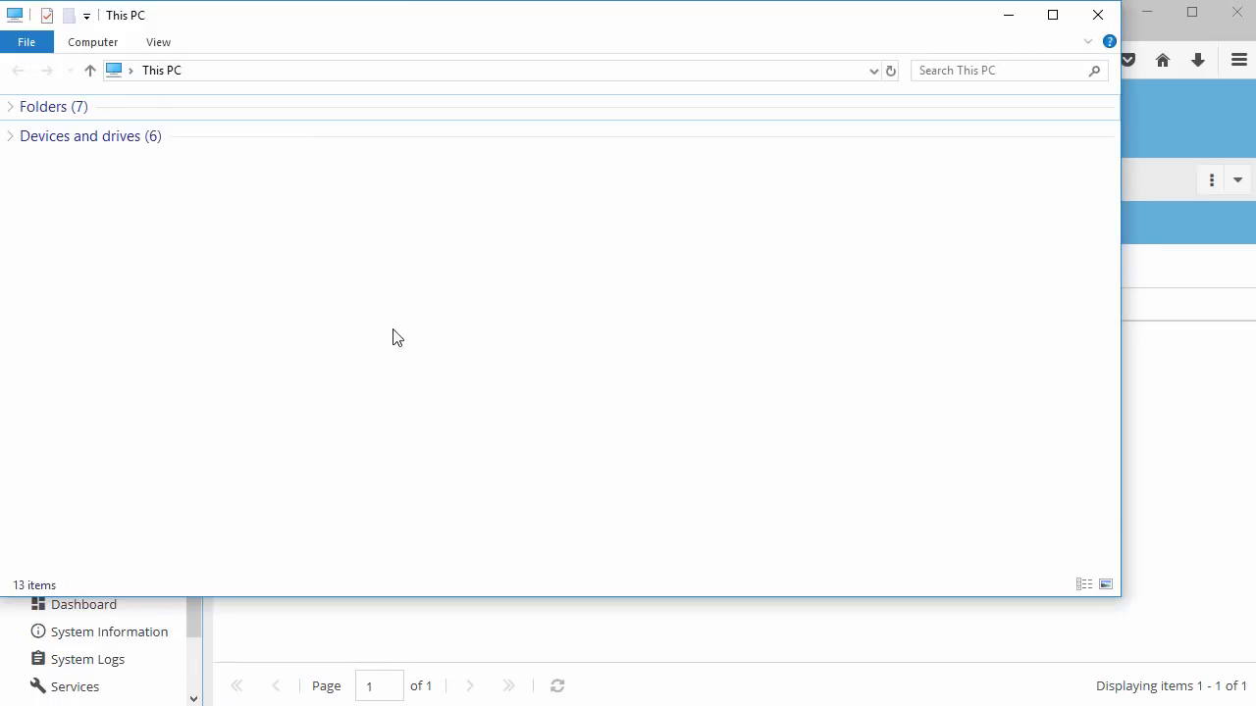
pyautogui.click(387, 70)
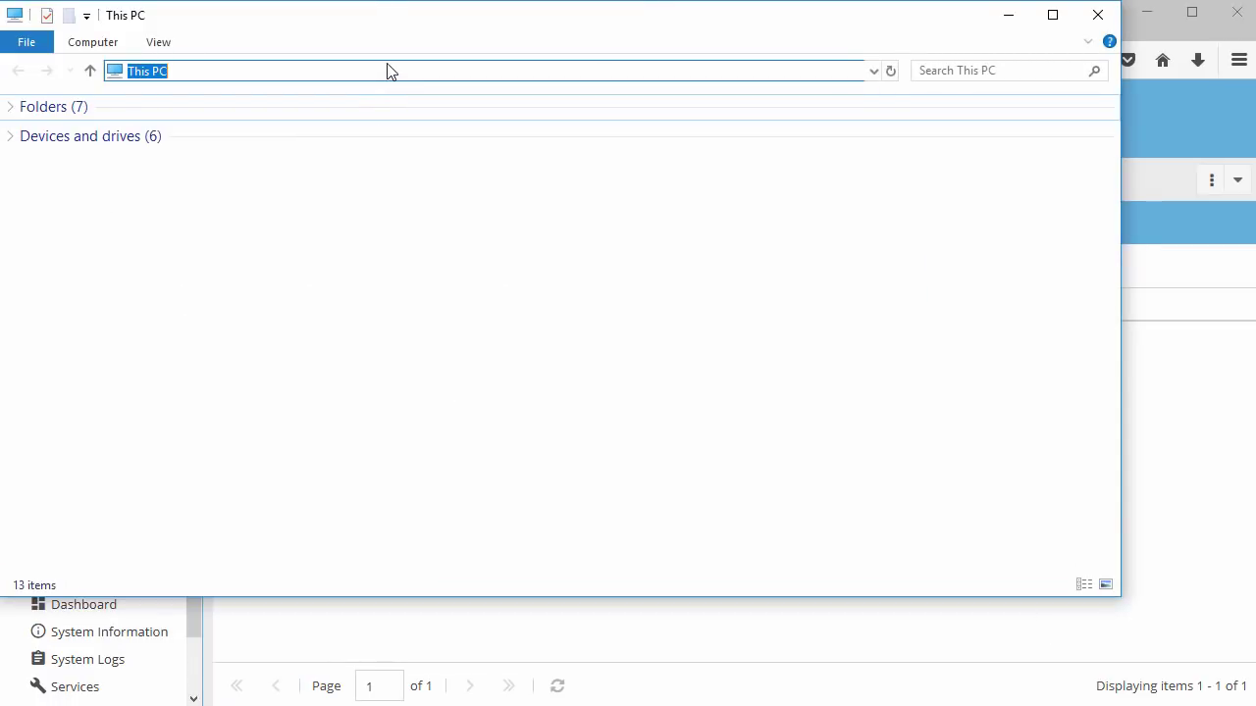
pyautogui.write('\\\\')
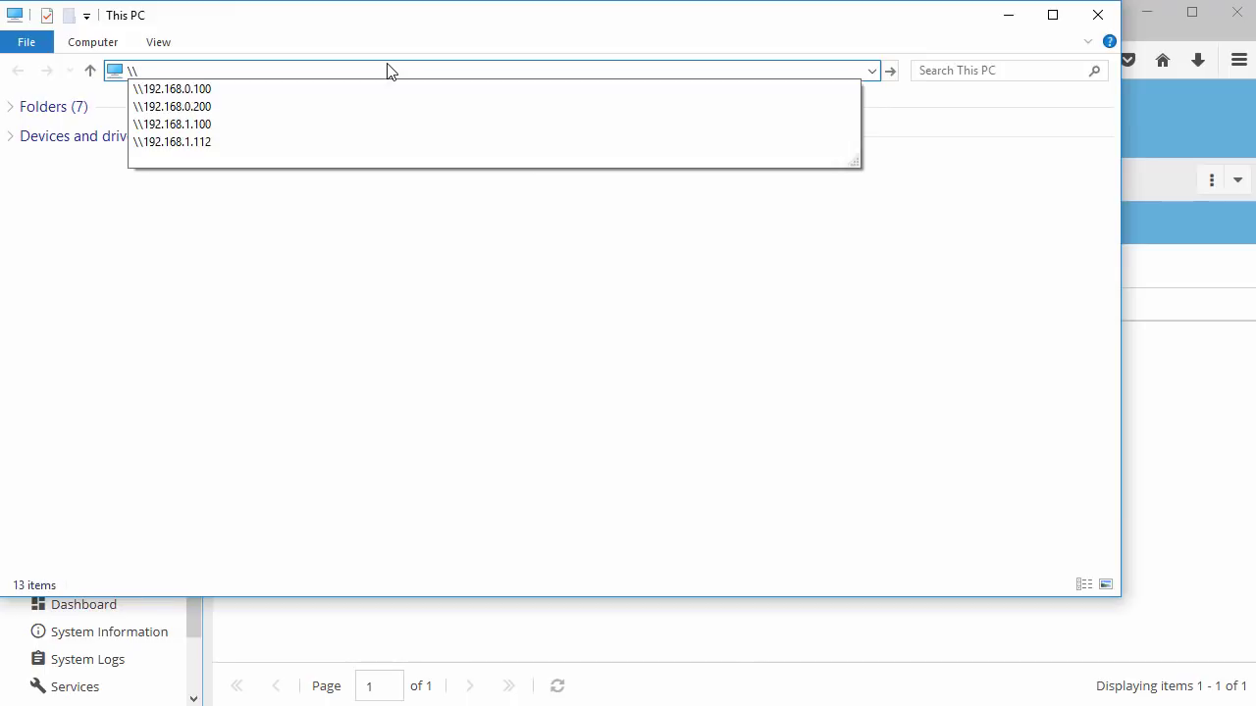
pyautogui.write('192.168.0.100')
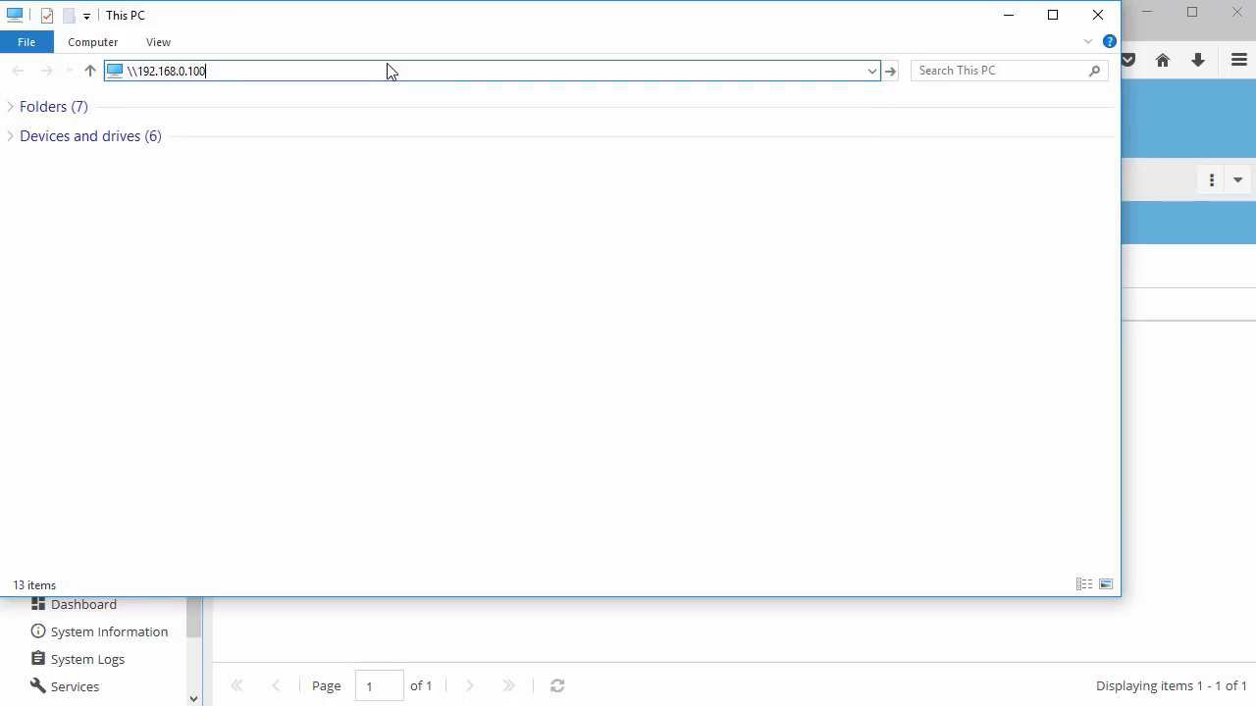
pyautogui.press('Return')
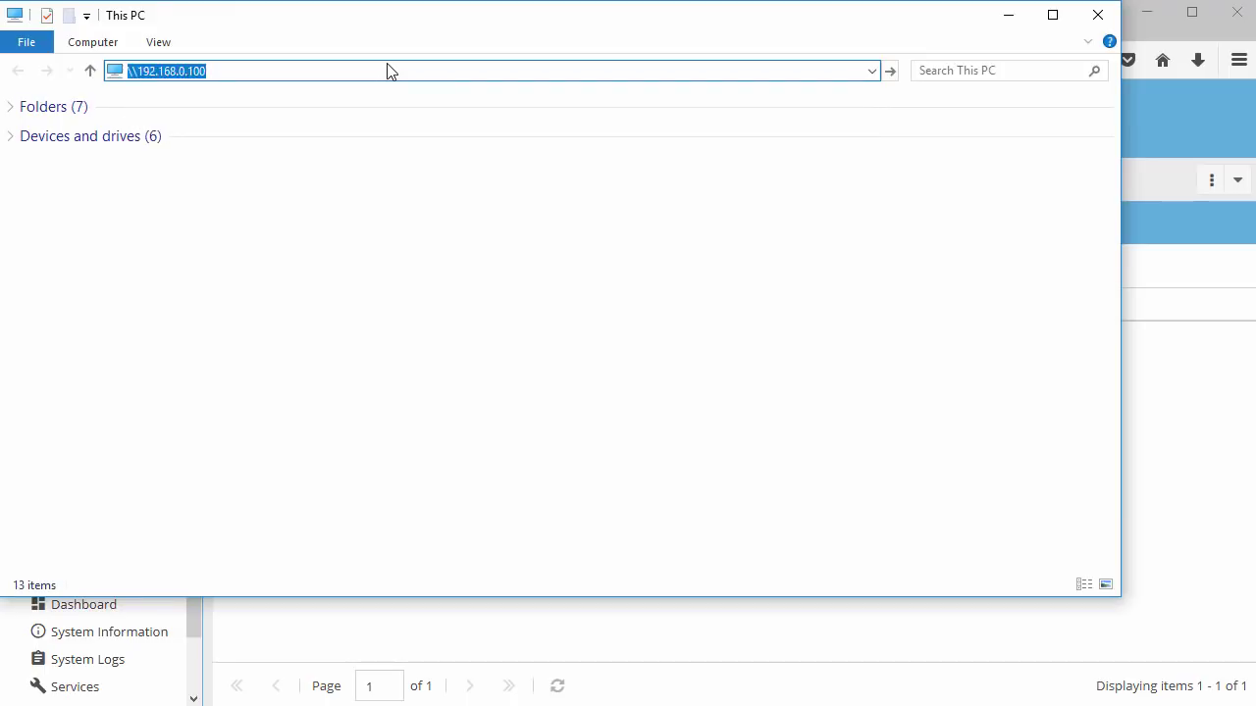
# Sign in with the network username and password, open CIFS_Share01, then close Explorer
pyautogui.write('john')
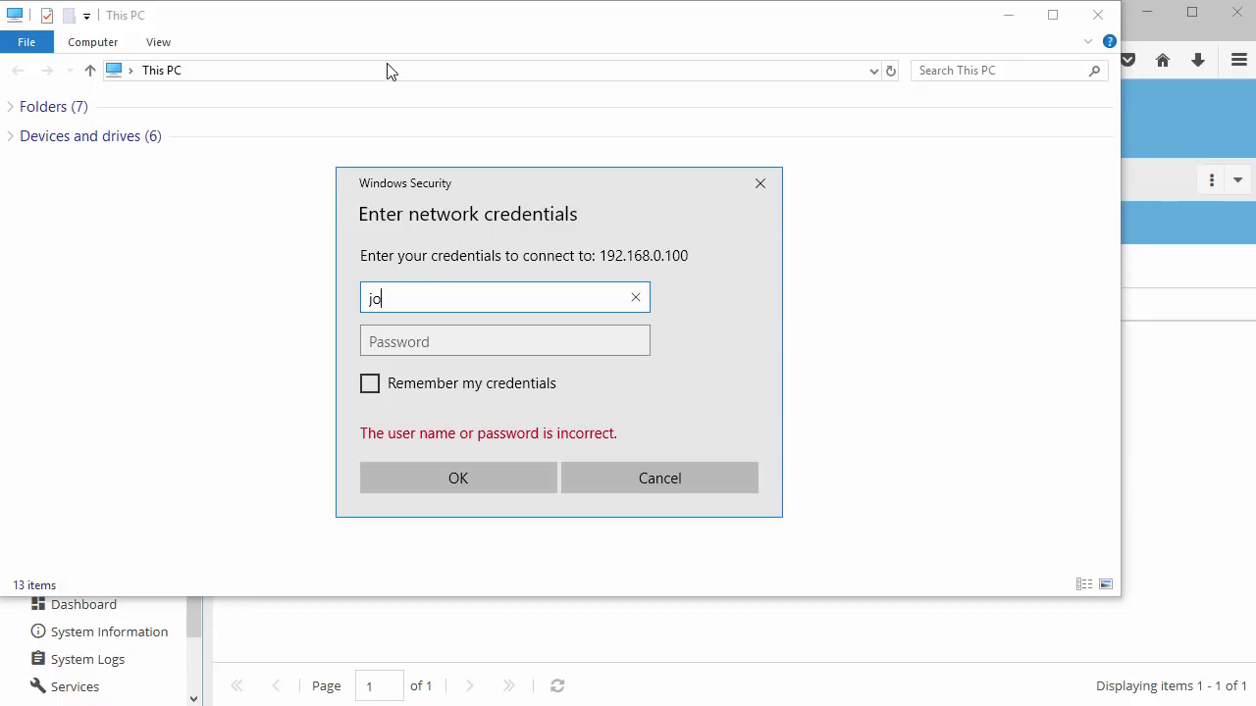
pyautogui.press('Tab')
pyautogui.write('password')
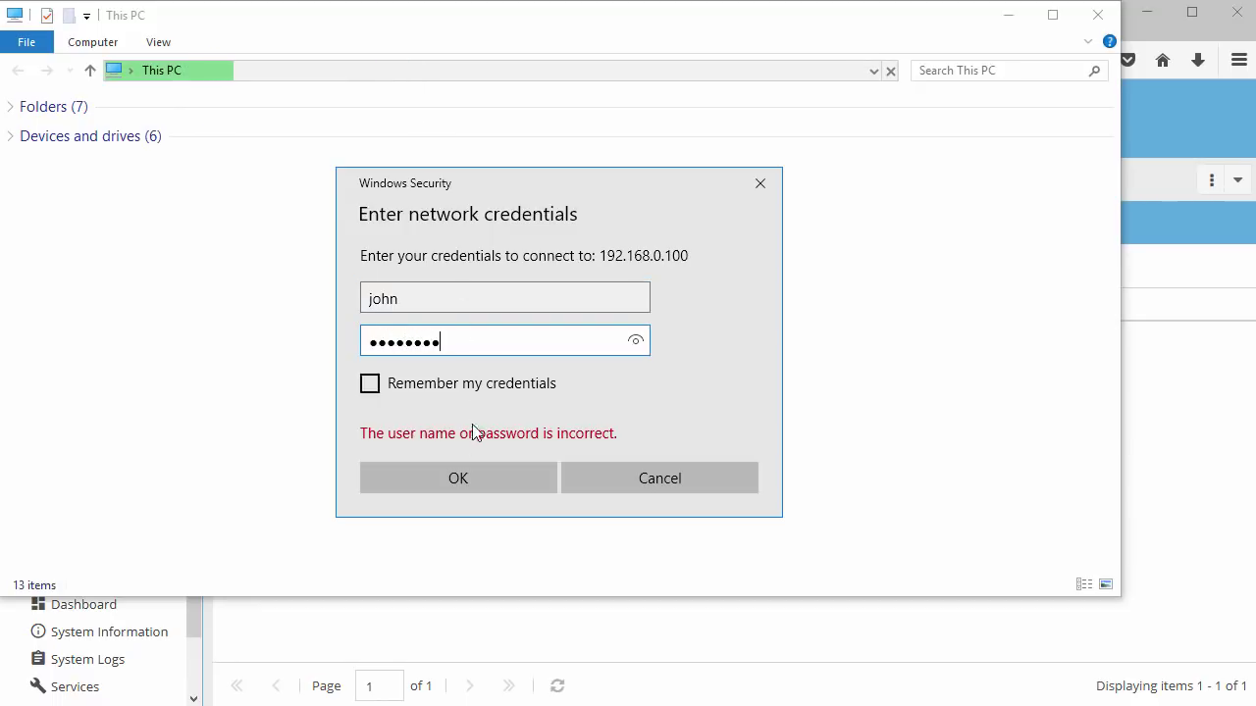
pyautogui.click(458, 477)
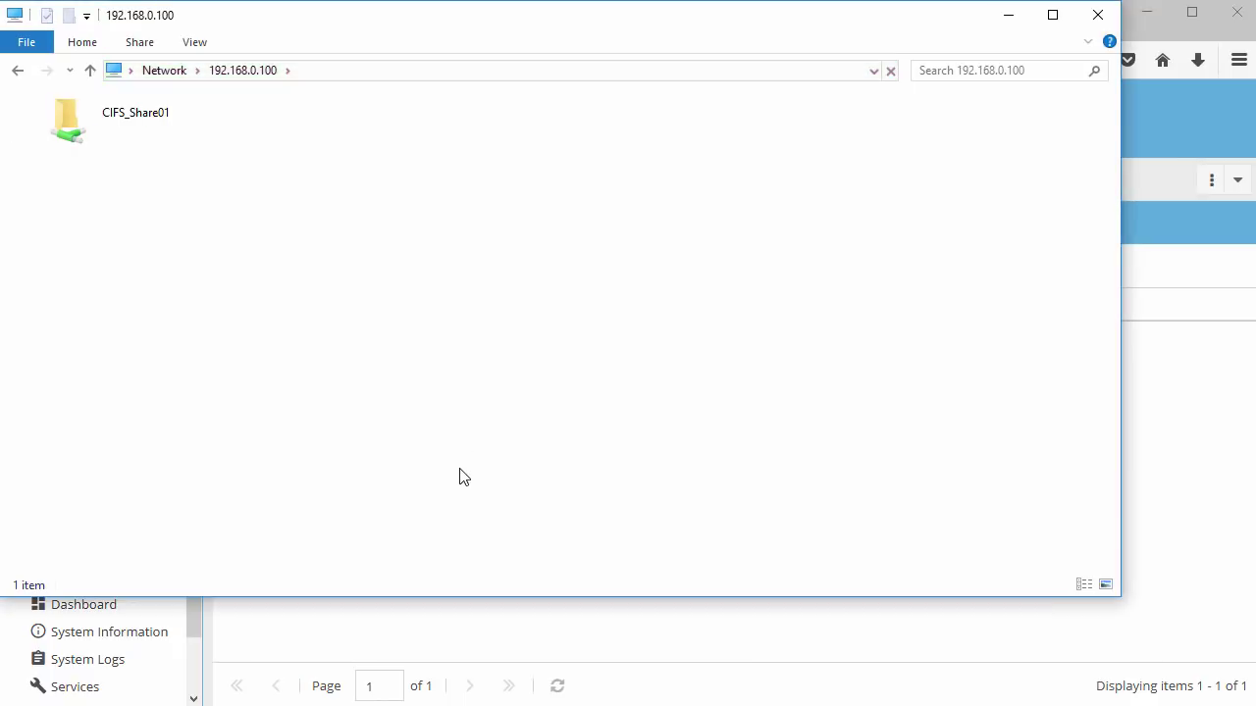
pyautogui.doubleClick(138, 118)
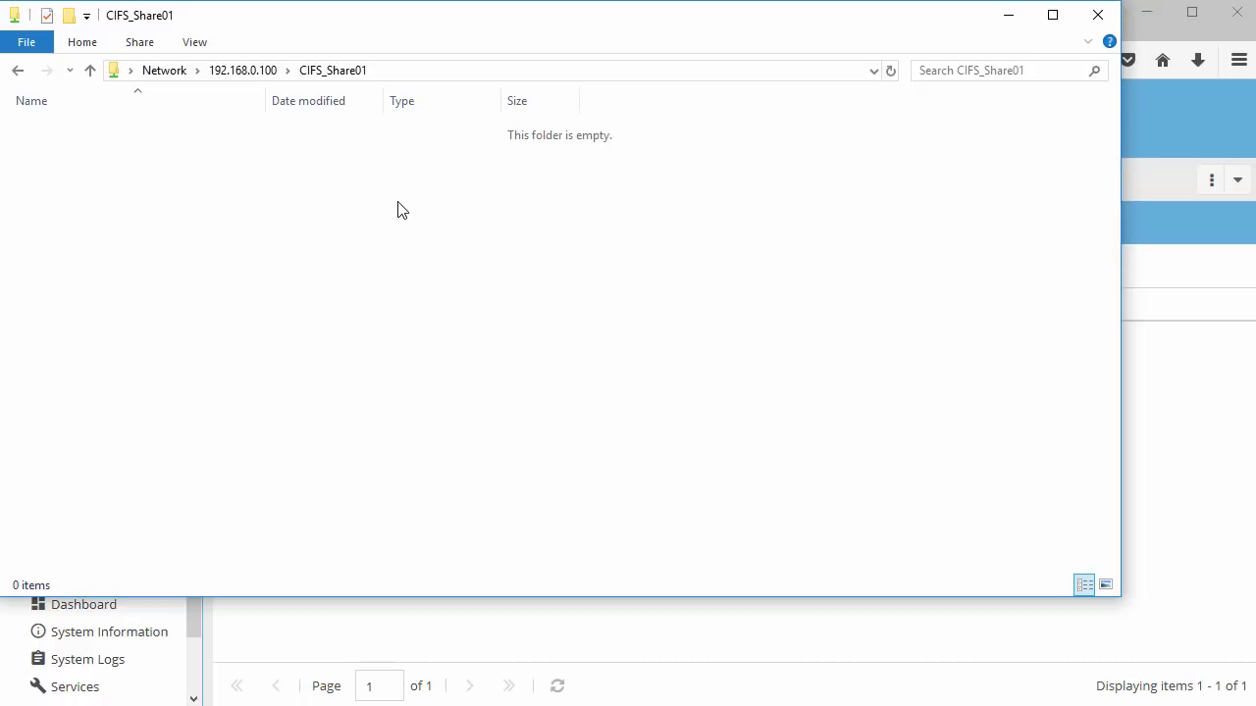
pyautogui.click(1098, 17)
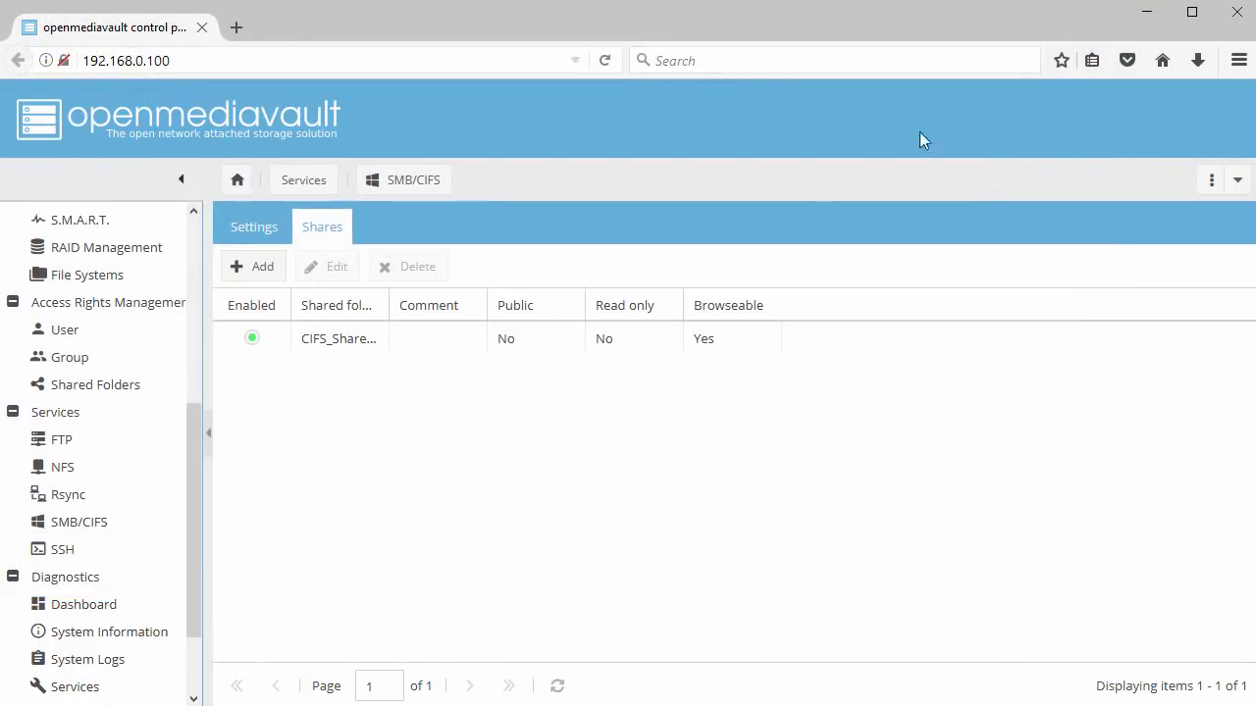
# Show the Diagnostics Dashboard with NFS and SMB/CIFS listed as running
pyautogui.scroll(-2, 190, 511)
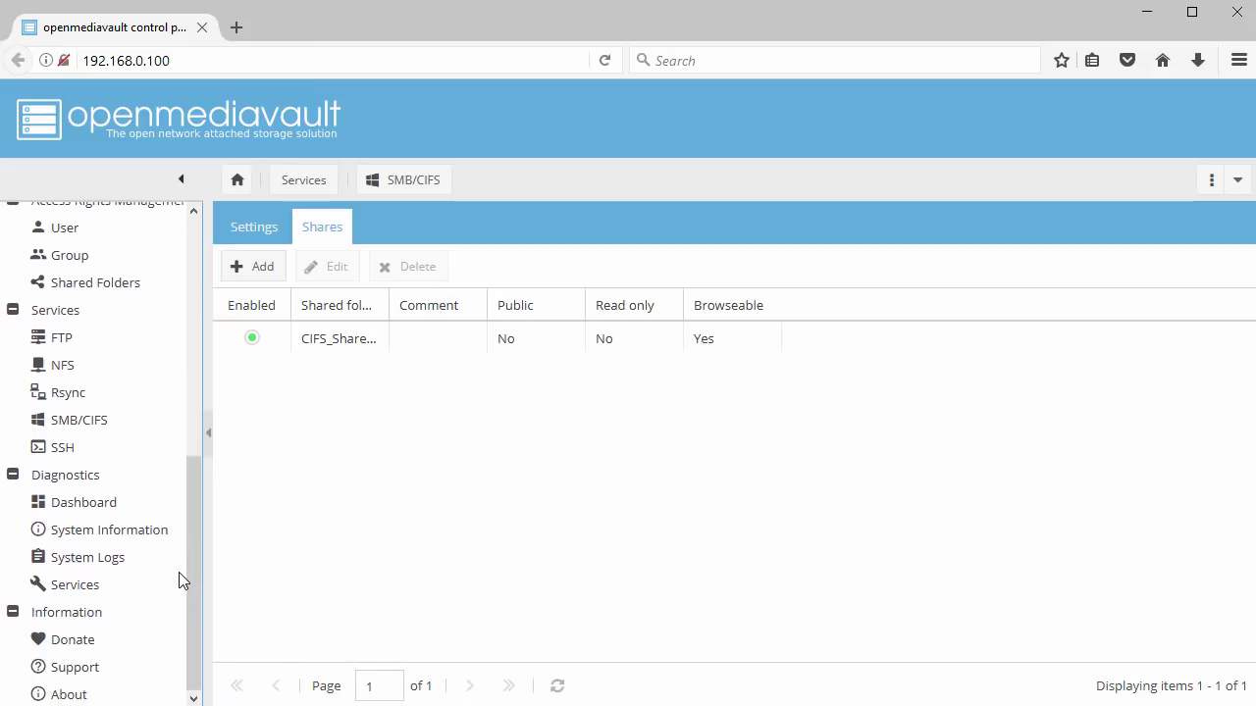
pyautogui.click(107, 509)
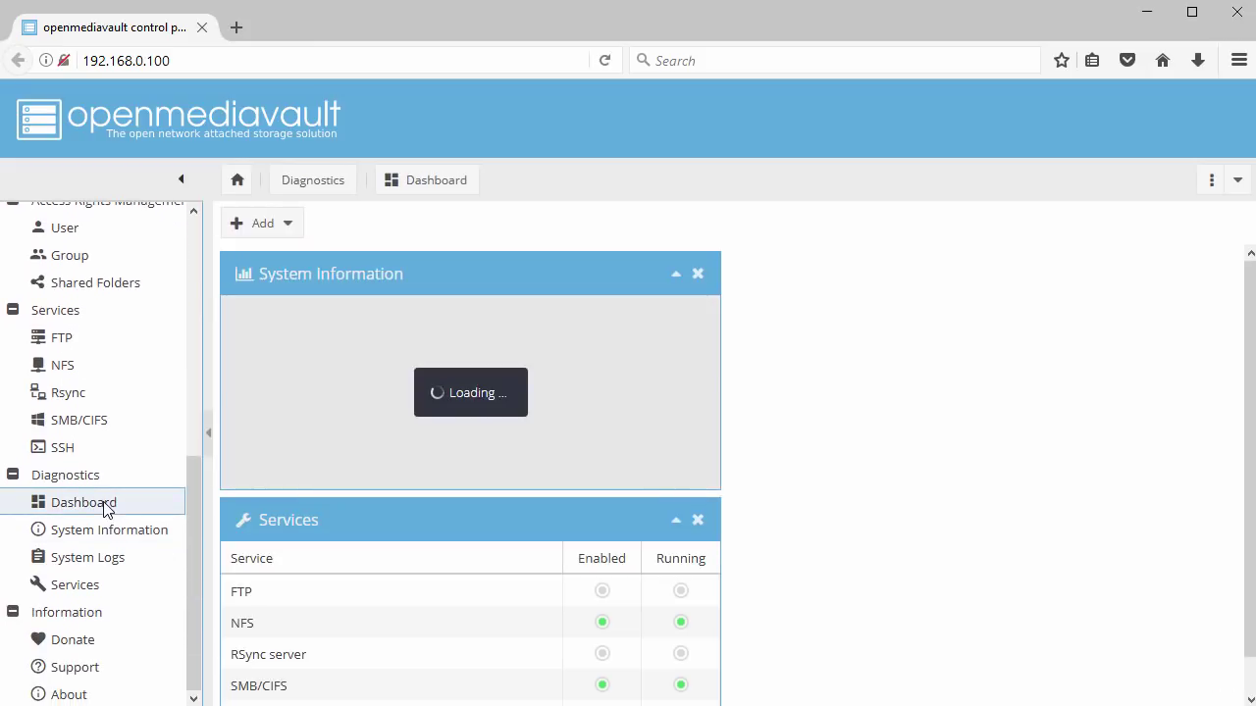
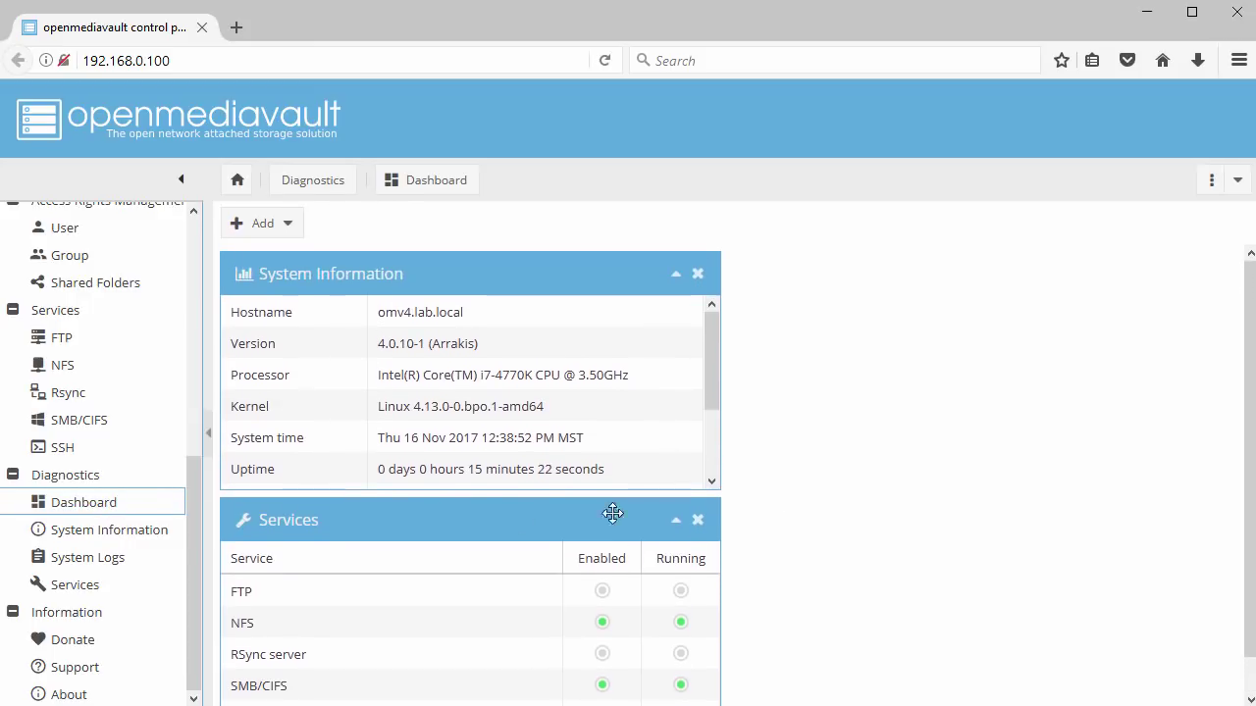
# Review the server's System Information overview, running processes, and hourly-to-monthly CPU usage graphs
pyautogui.click(95, 534)
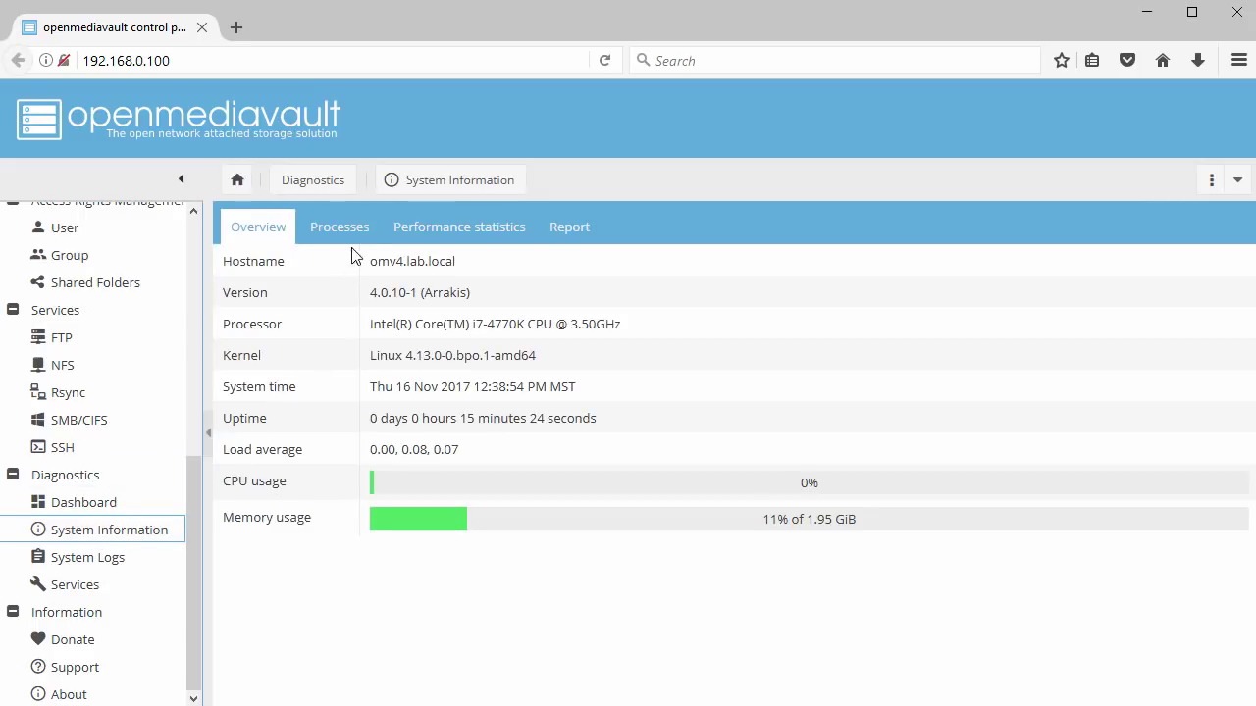
pyautogui.click(354, 236)
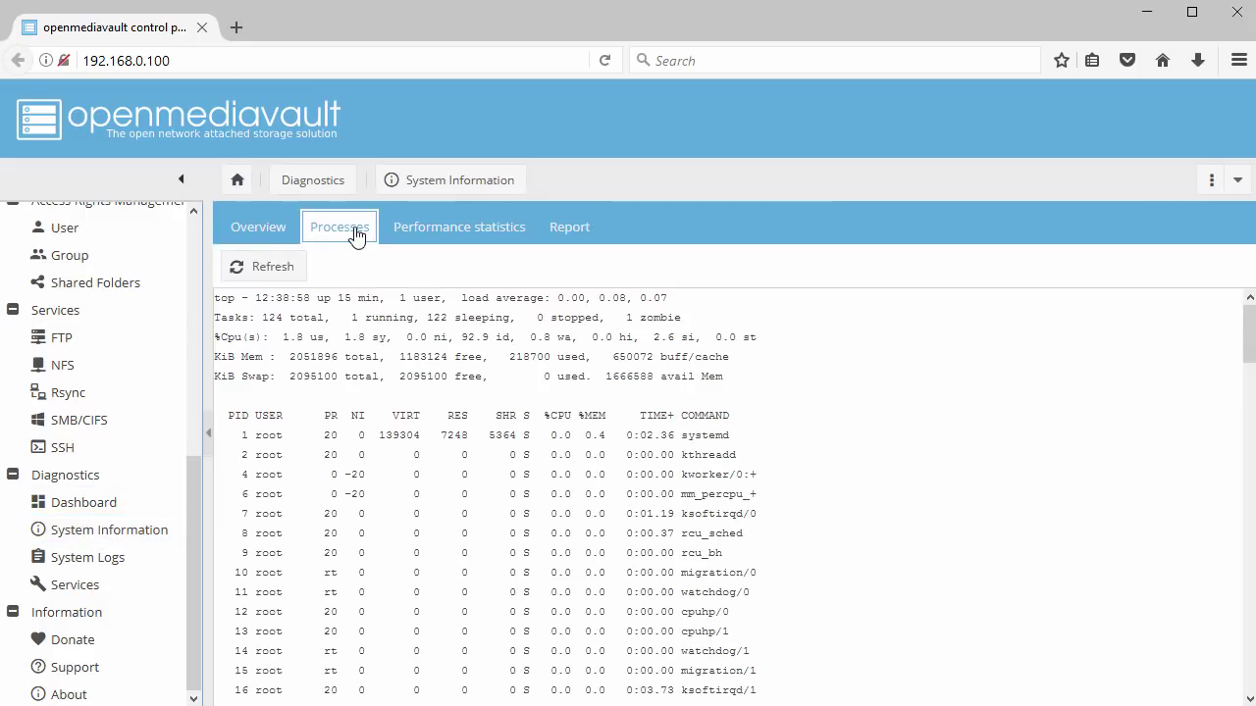
pyautogui.click(450, 235)
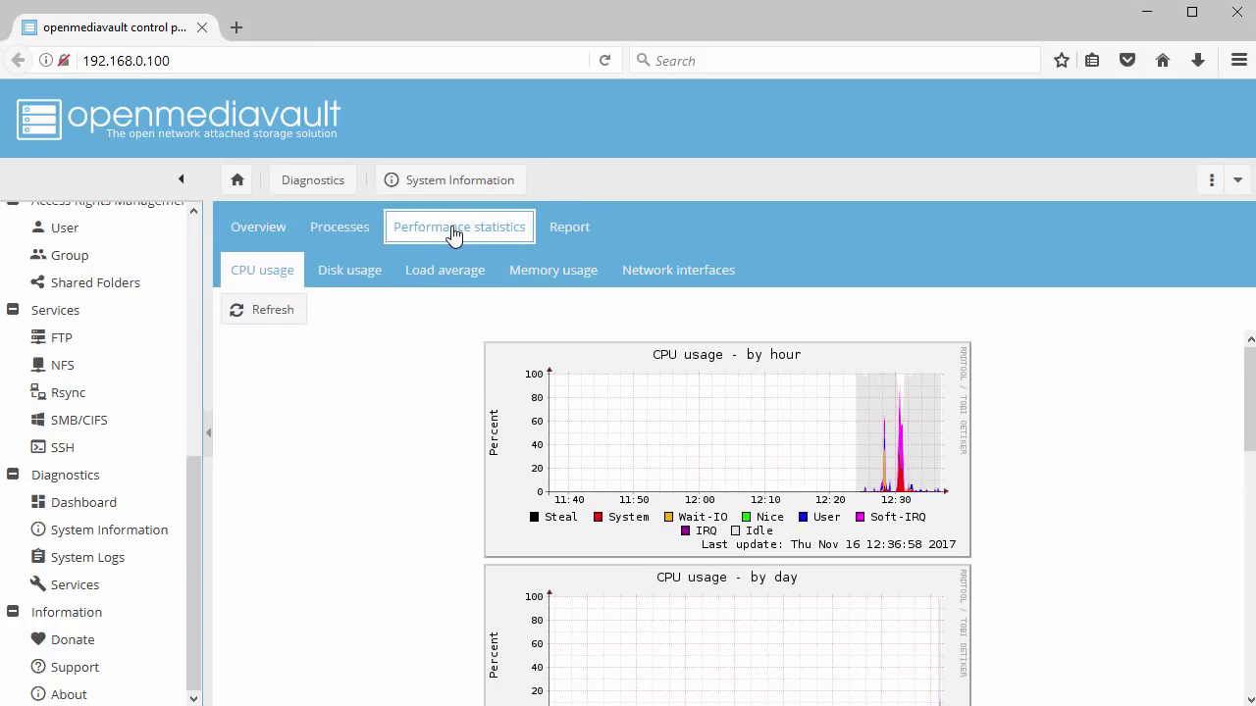
pyautogui.scroll(-5, 383, 385)
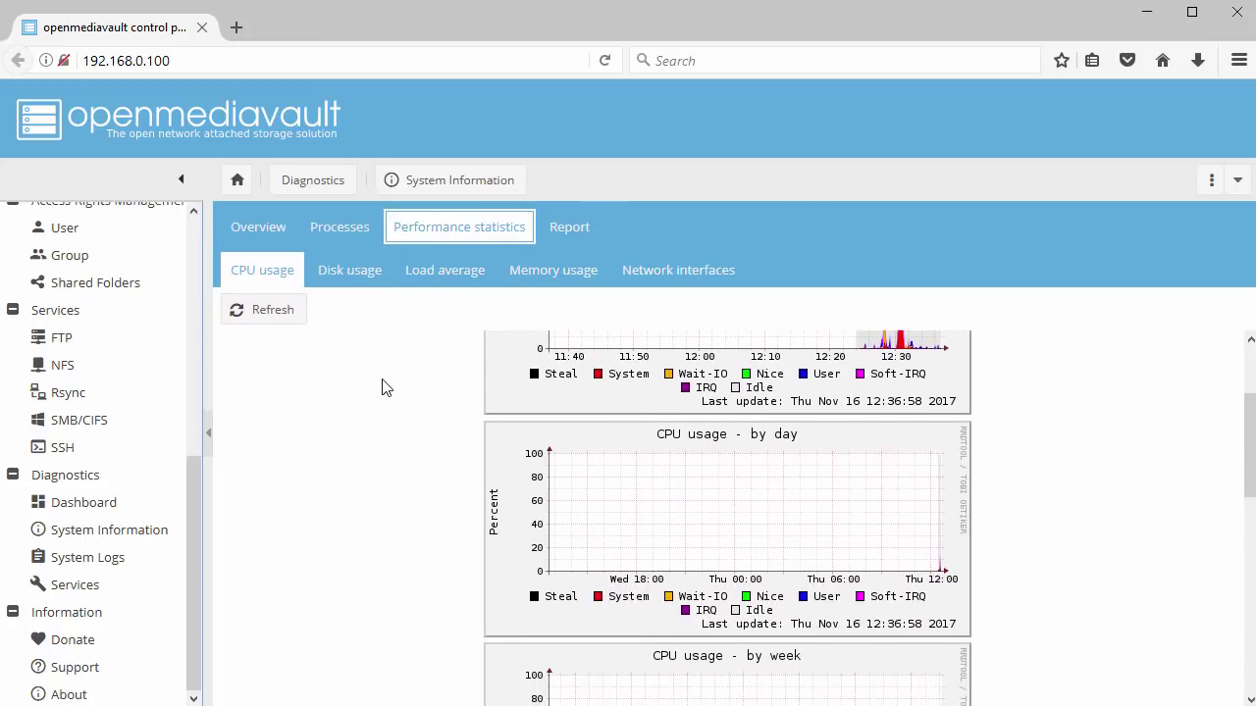
pyautogui.scroll(-4, 383, 386)
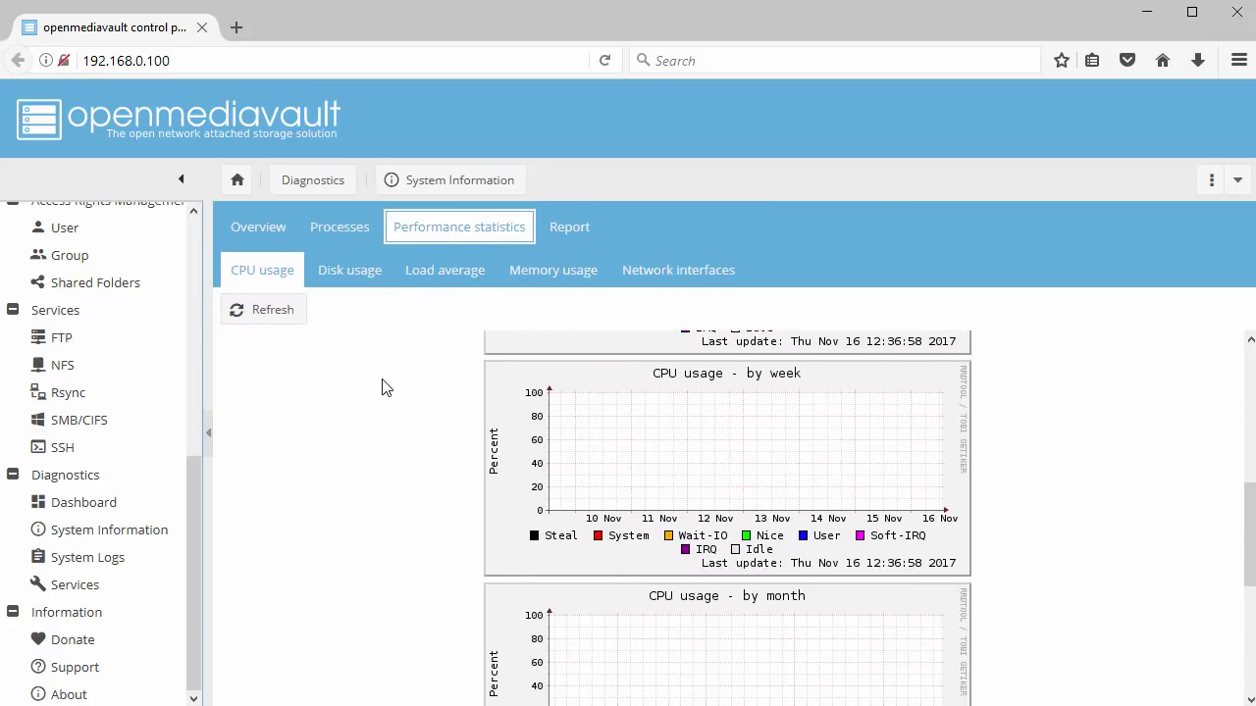
# Clear the syslog in System Logs, confirming with Yes
pyautogui.click(90, 565)
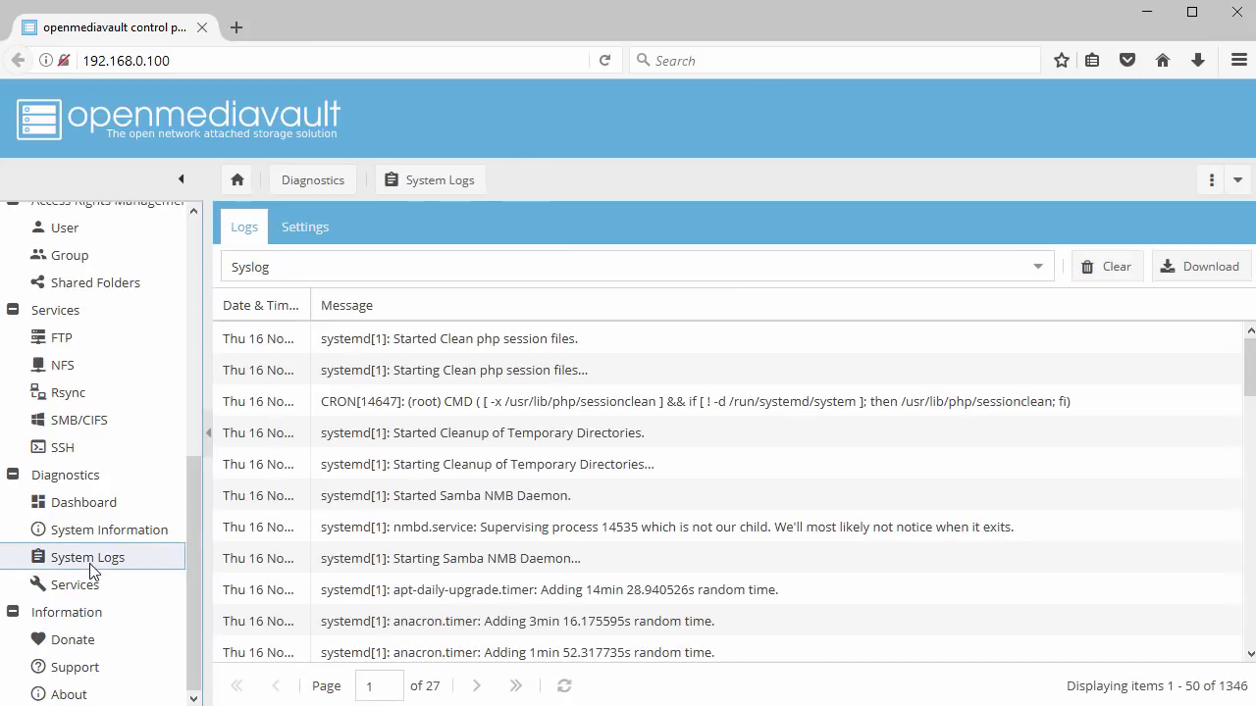
pyautogui.scroll(-3, 698, 427)
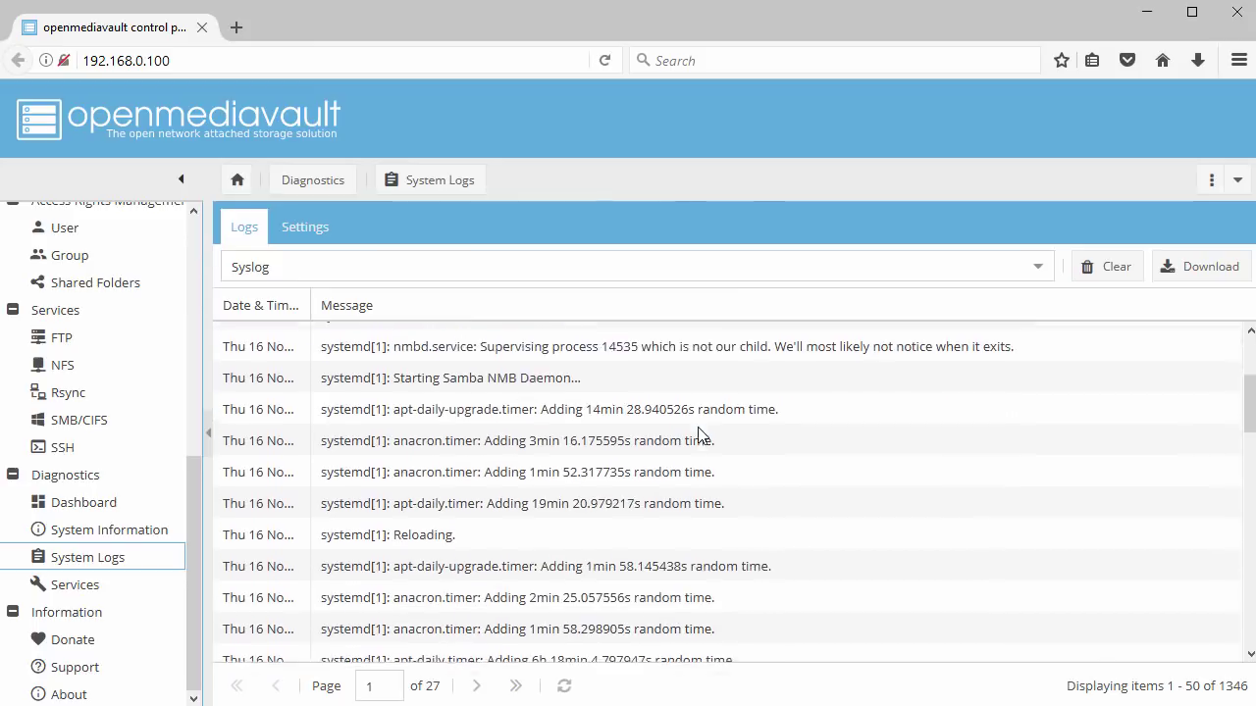
pyautogui.scroll(-2, 698, 431)
pyautogui.scroll(5, 698, 432)
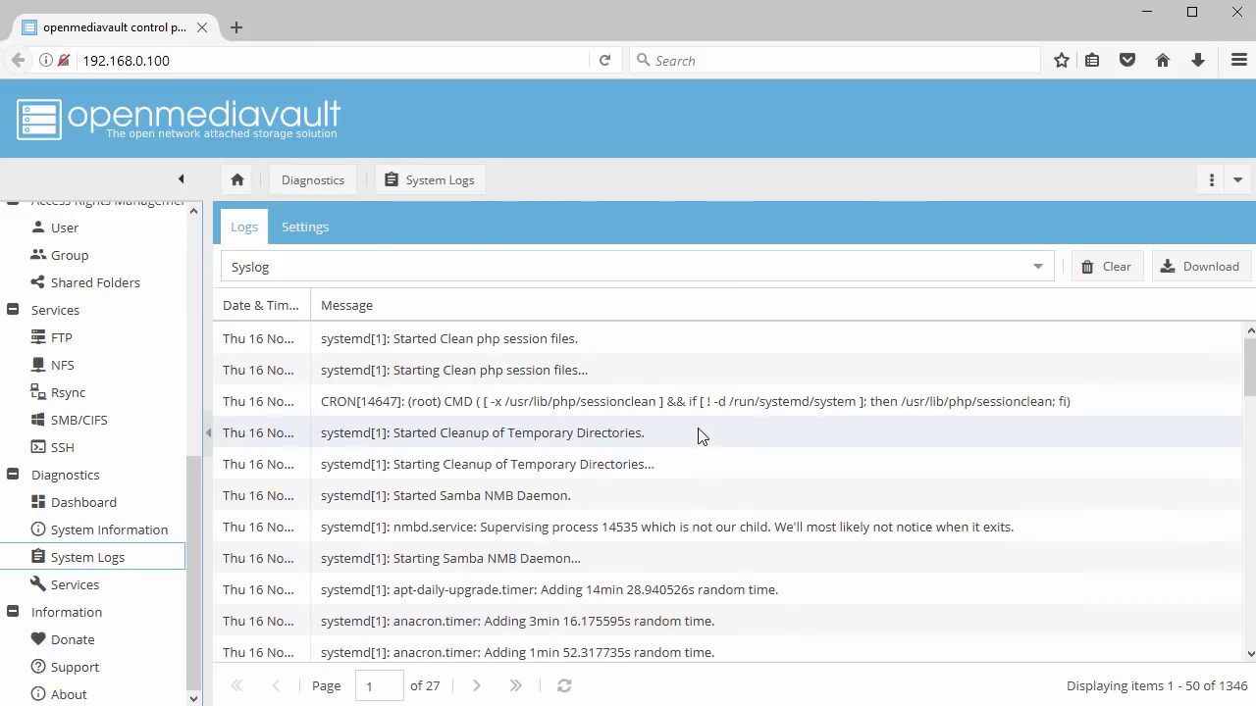
pyautogui.click(1112, 275)
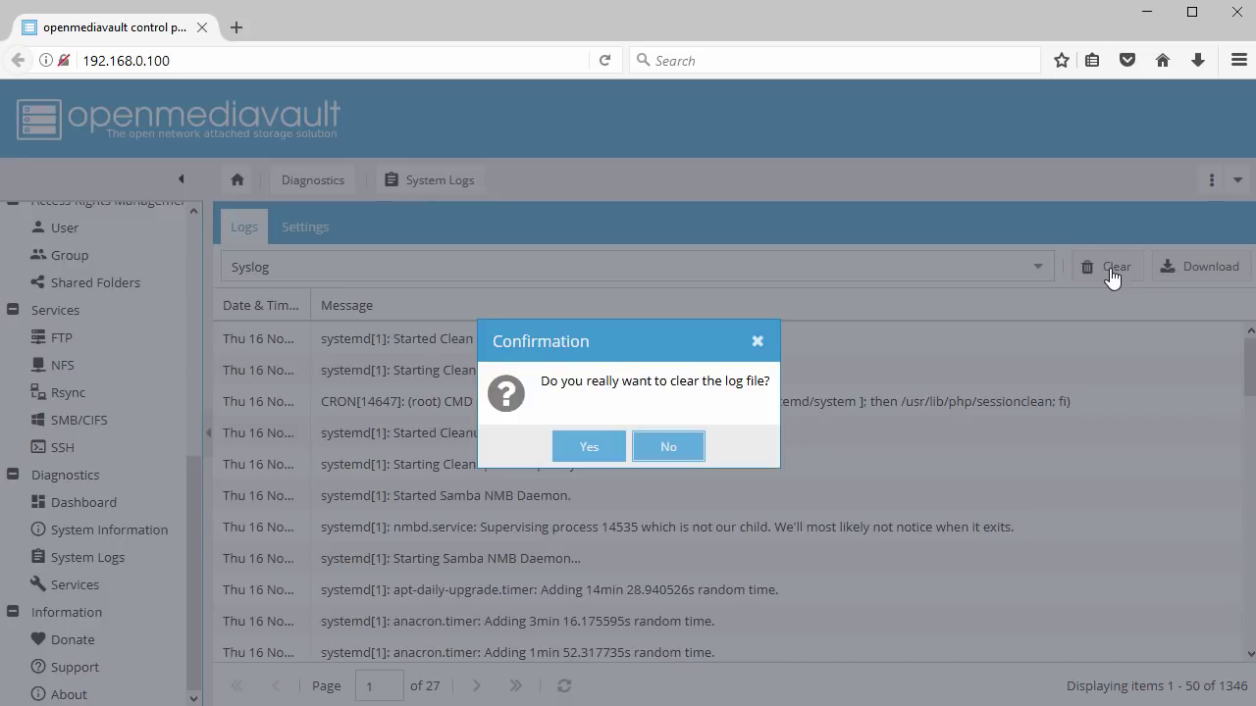
pyautogui.click(586, 448)
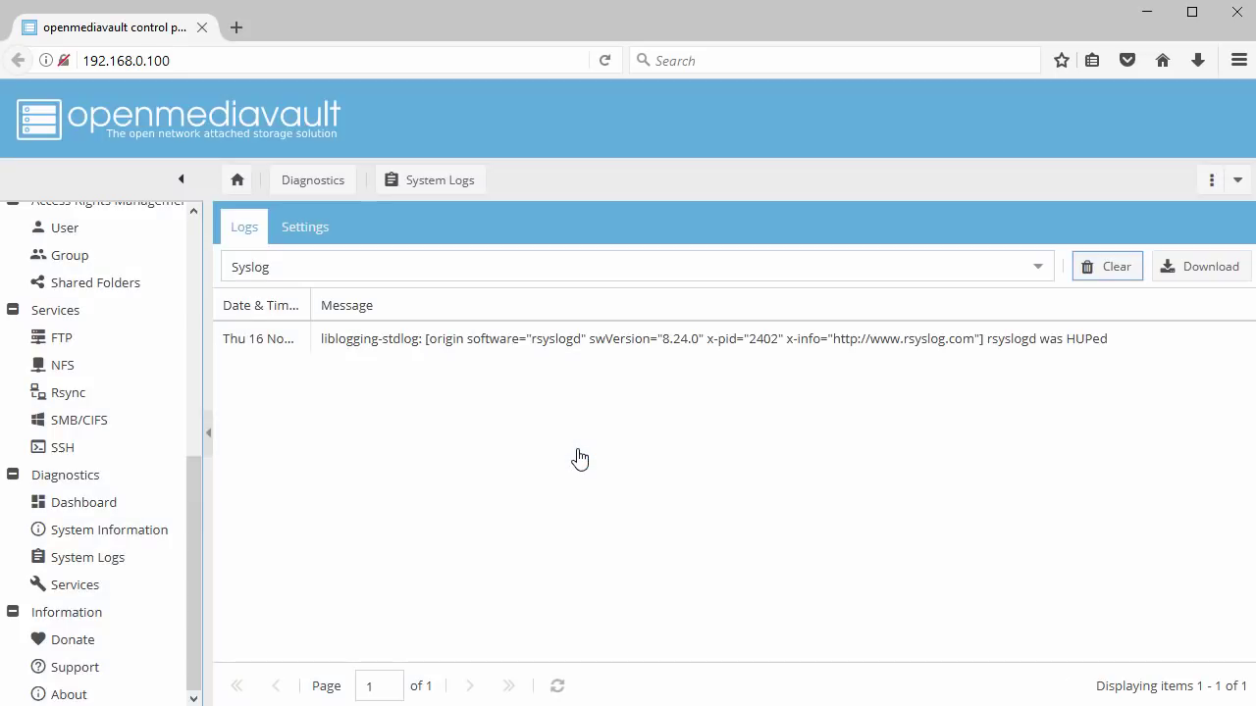
# Switch the log view to the Boot log, then go to the Services overview
pyautogui.click(1037, 267)
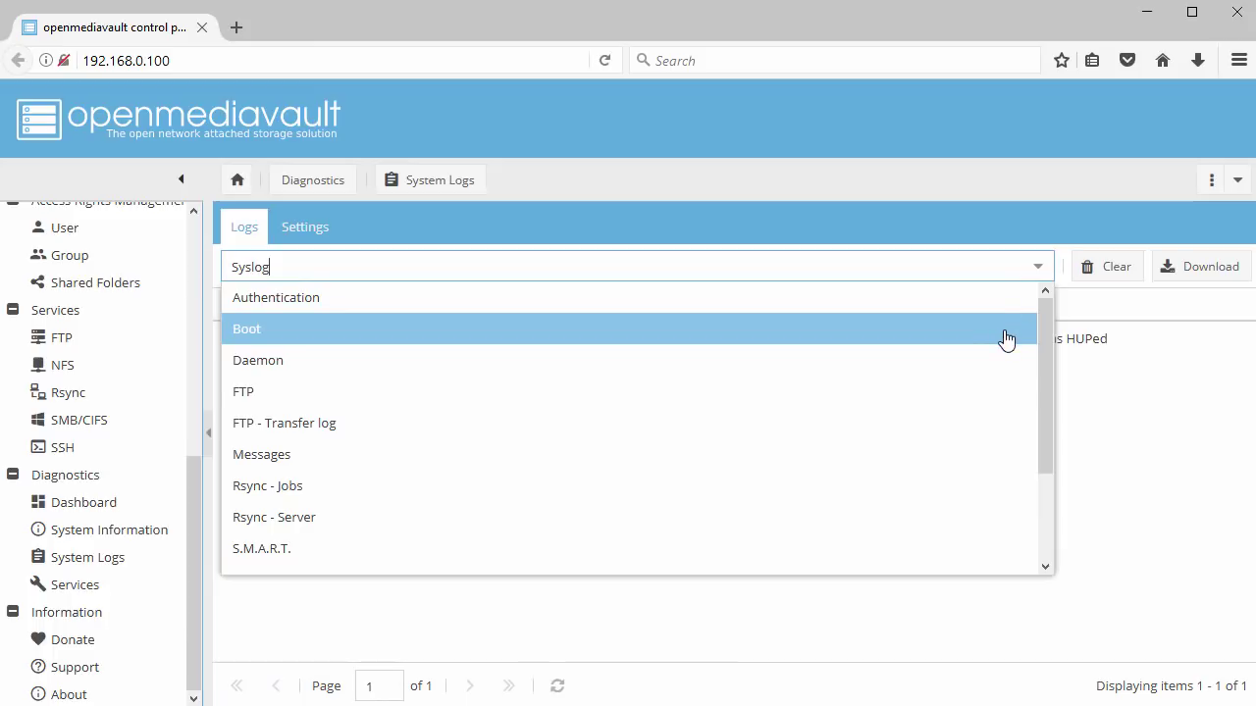
pyautogui.click(1005, 339)
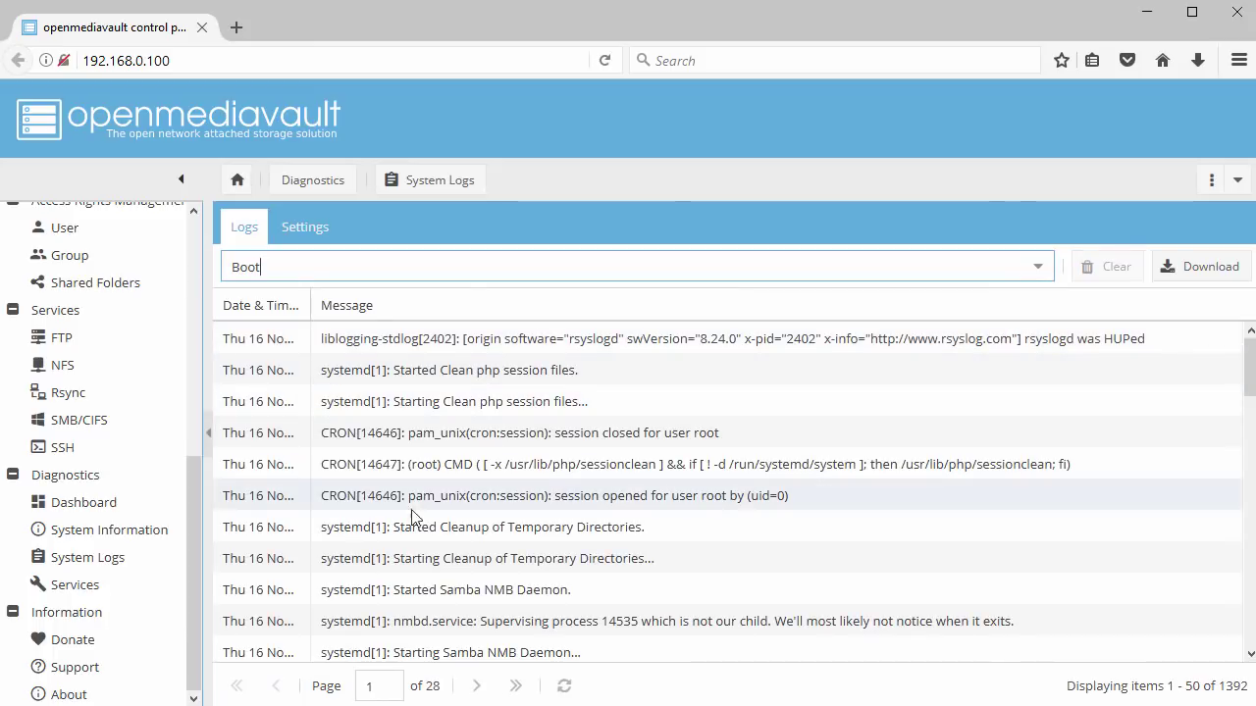
pyautogui.click(84, 589)
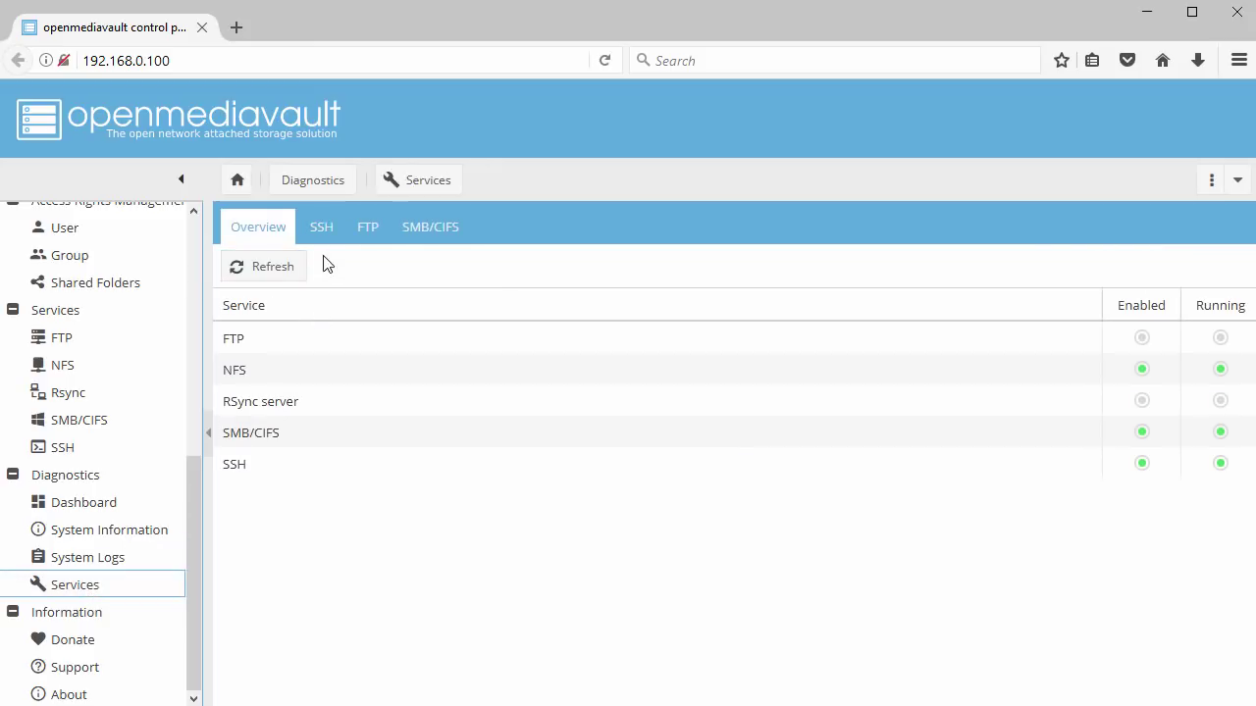
# Check the SSH, FTP and SMB/CIFS service tabs, then return to the Diagnostics Dashboard
pyautogui.click(320, 230)
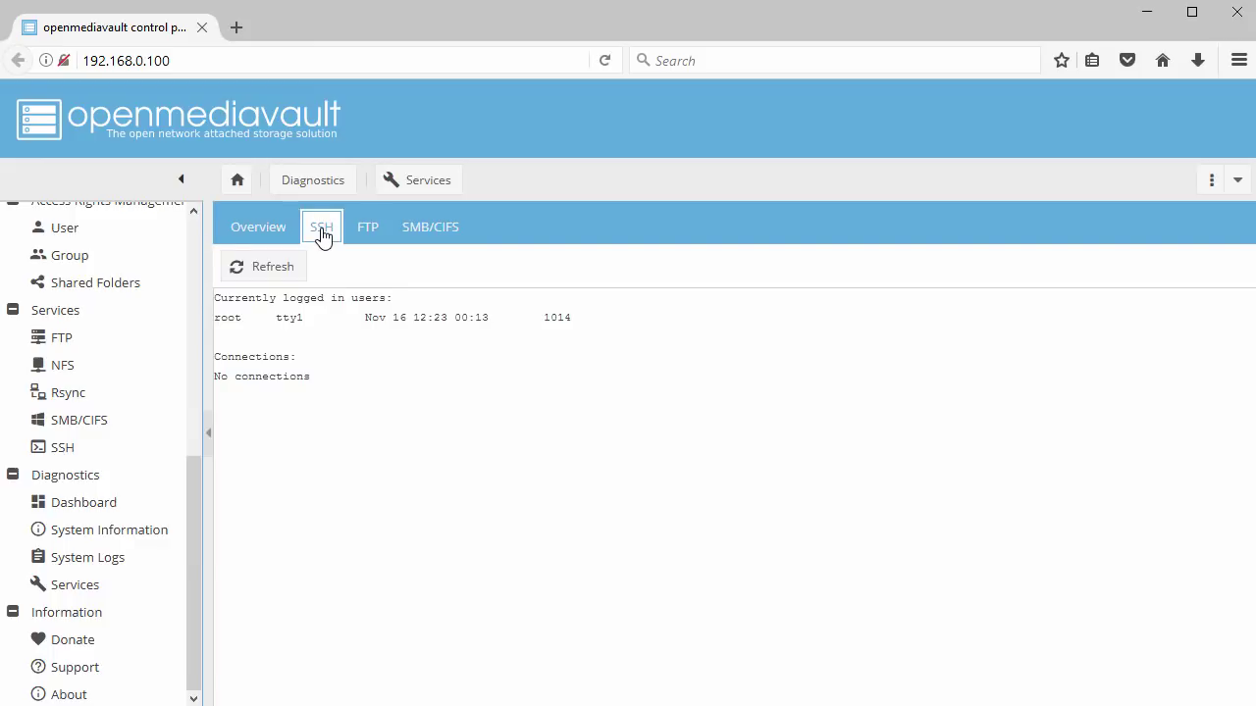
pyautogui.click(378, 231)
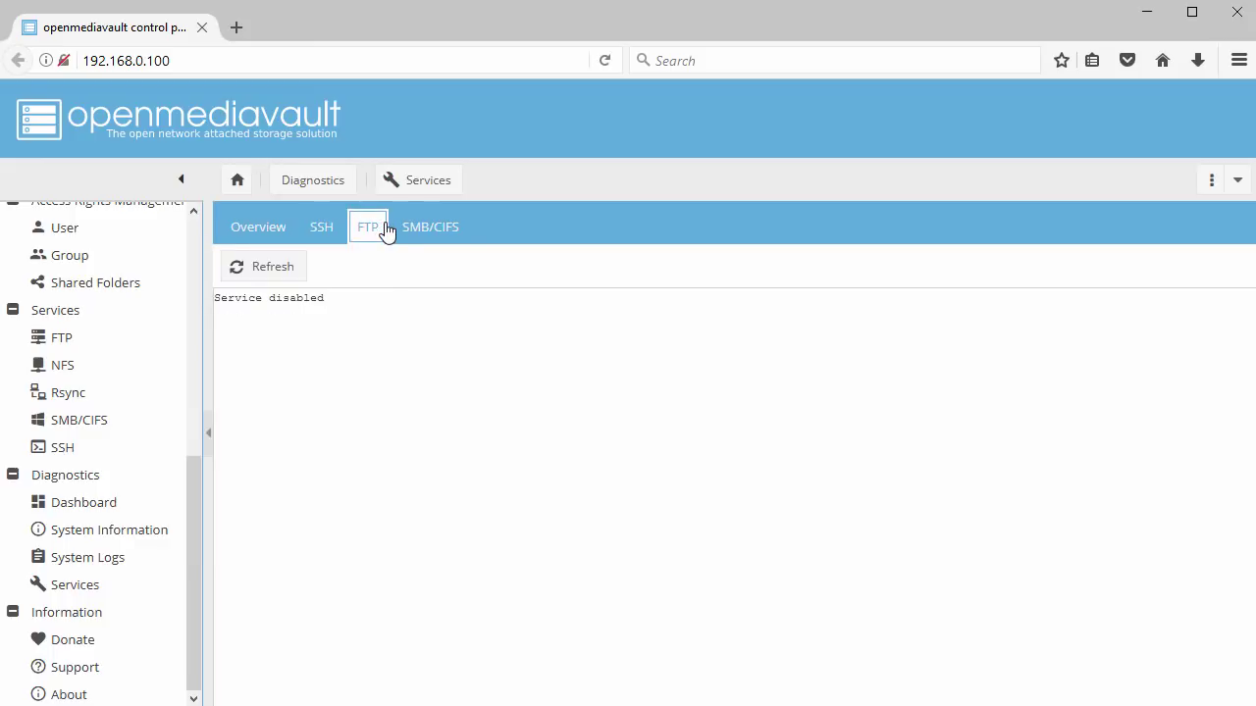
pyautogui.click(424, 230)
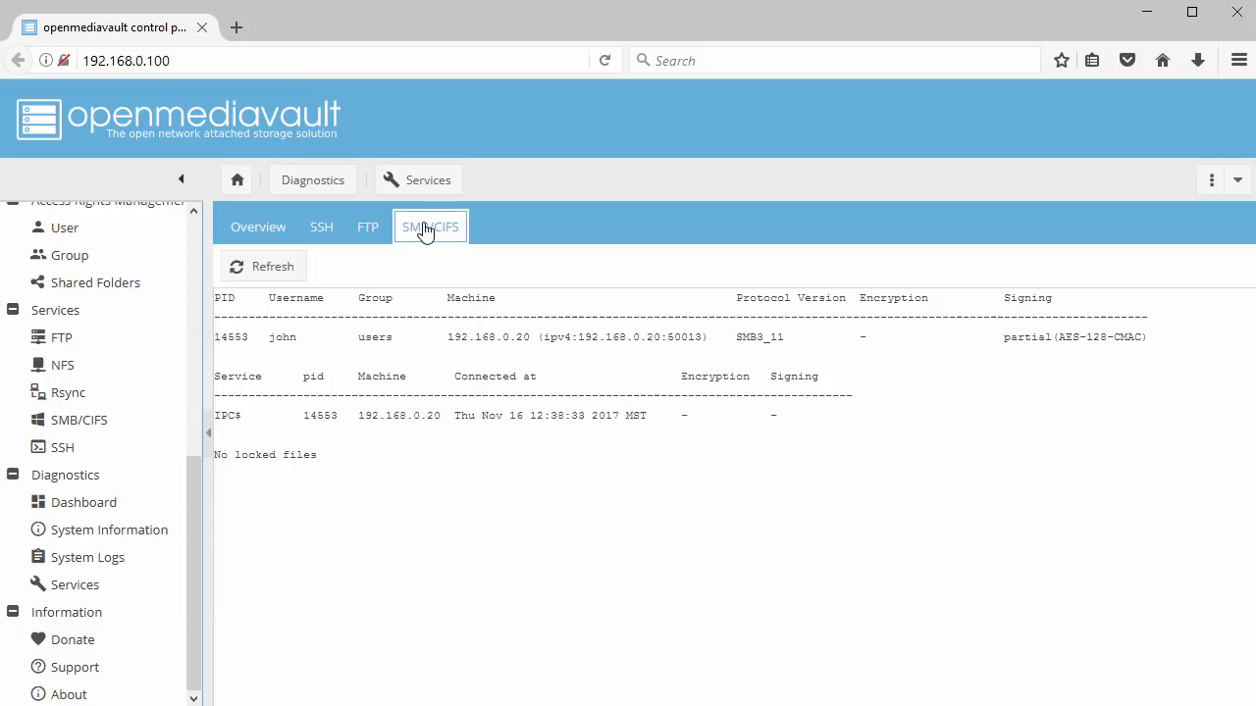
pyautogui.click(258, 239)
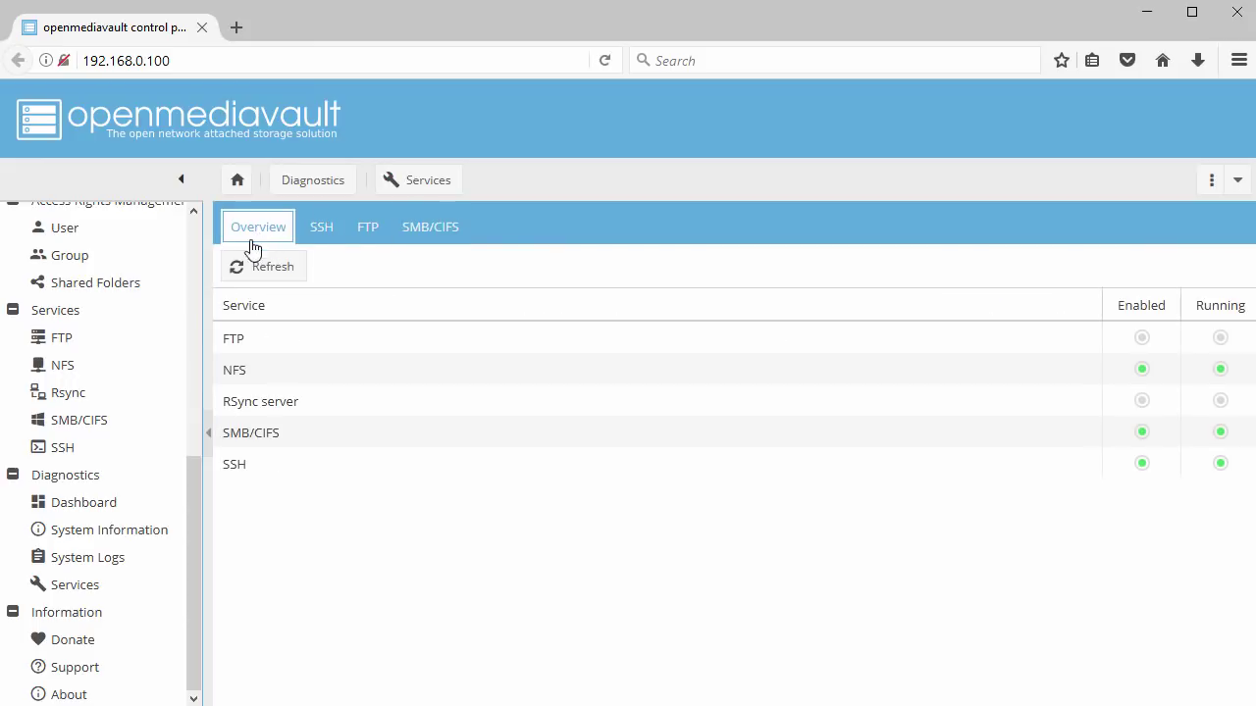
pyautogui.click(97, 507)
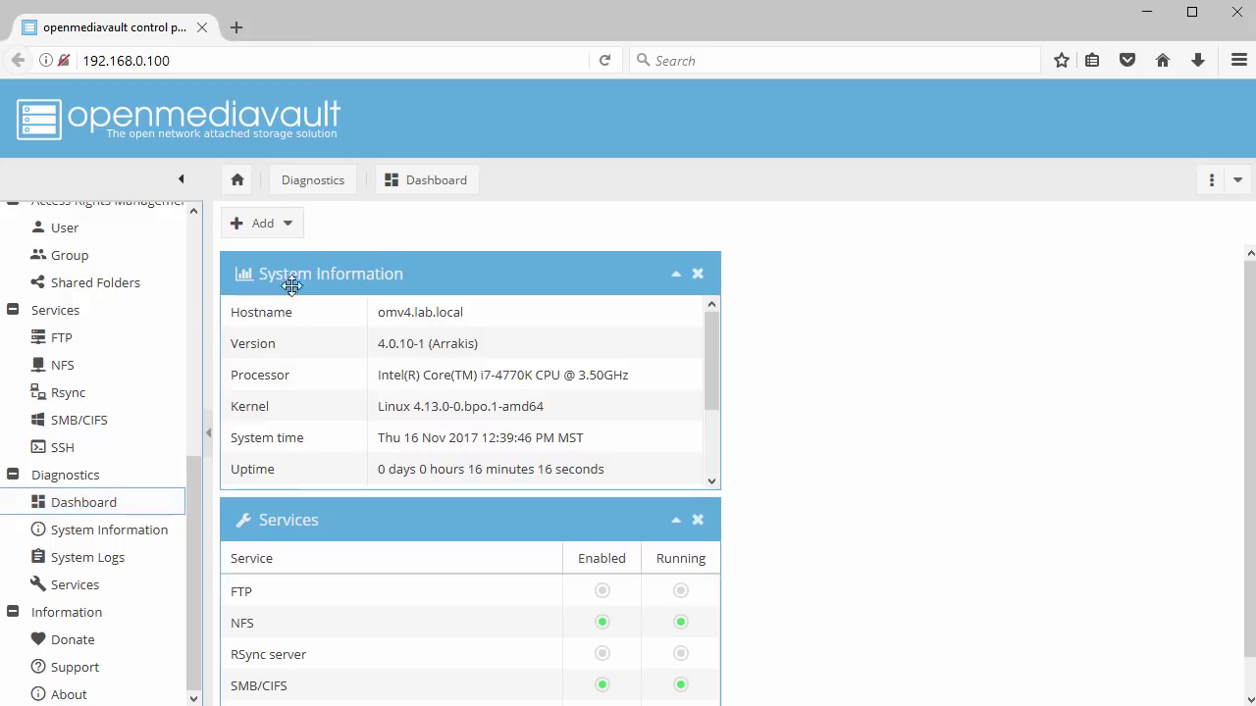
# Add a File Systems widget to the dashboard
pyautogui.click(288, 224)
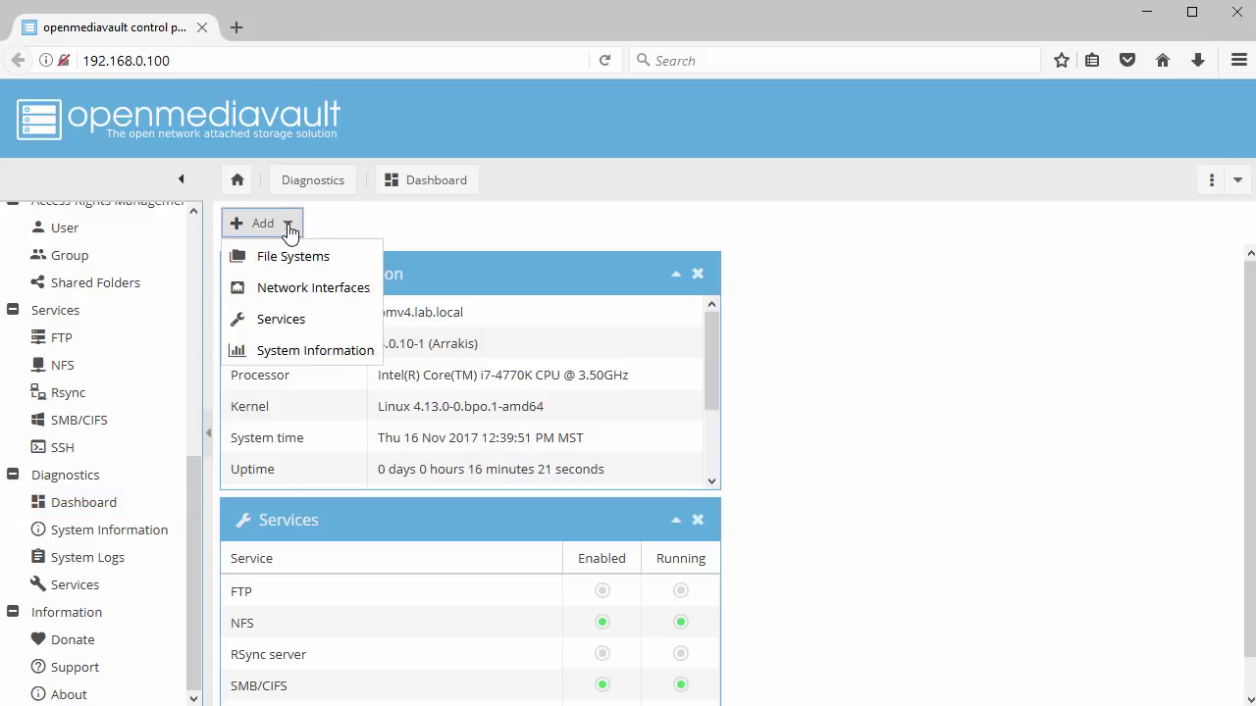
pyautogui.click(291, 257)
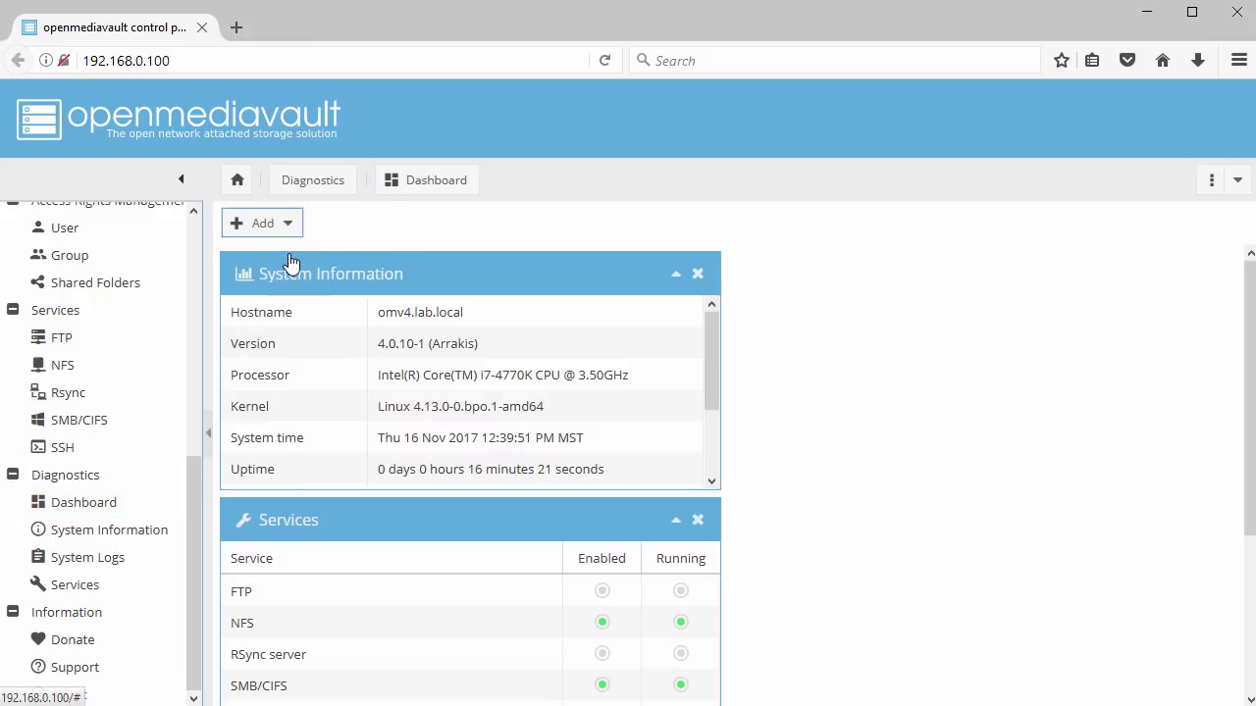
pyautogui.scroll(-3, 289, 253)
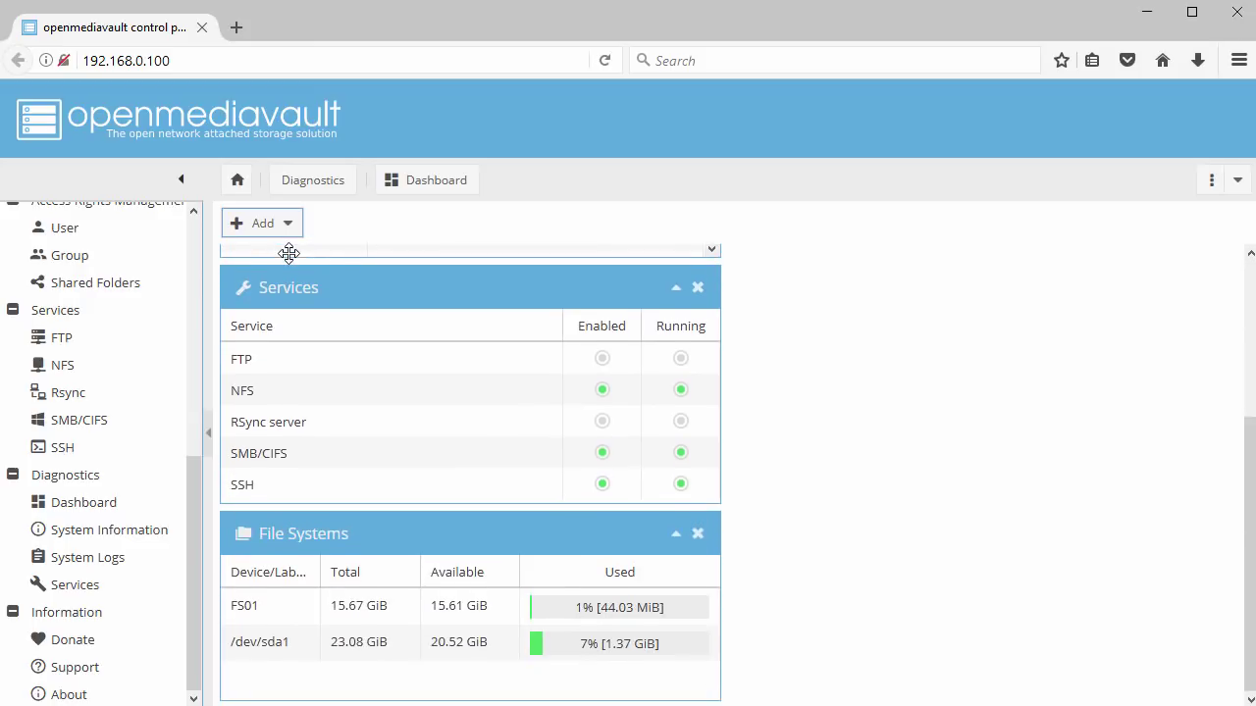
# Move the File Systems widget to the top, above System Information
pyautogui.moveTo(403, 529); pyautogui.dragTo(916, 267)
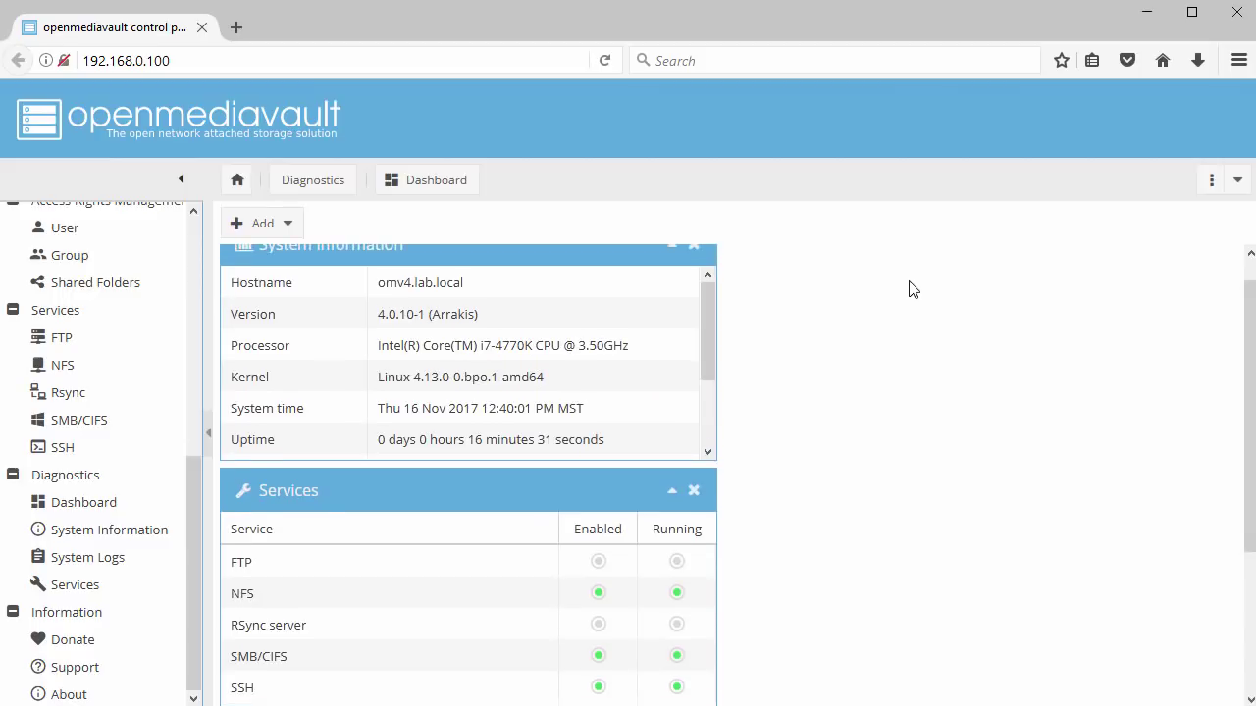
pyautogui.scroll(-3, 908, 294)
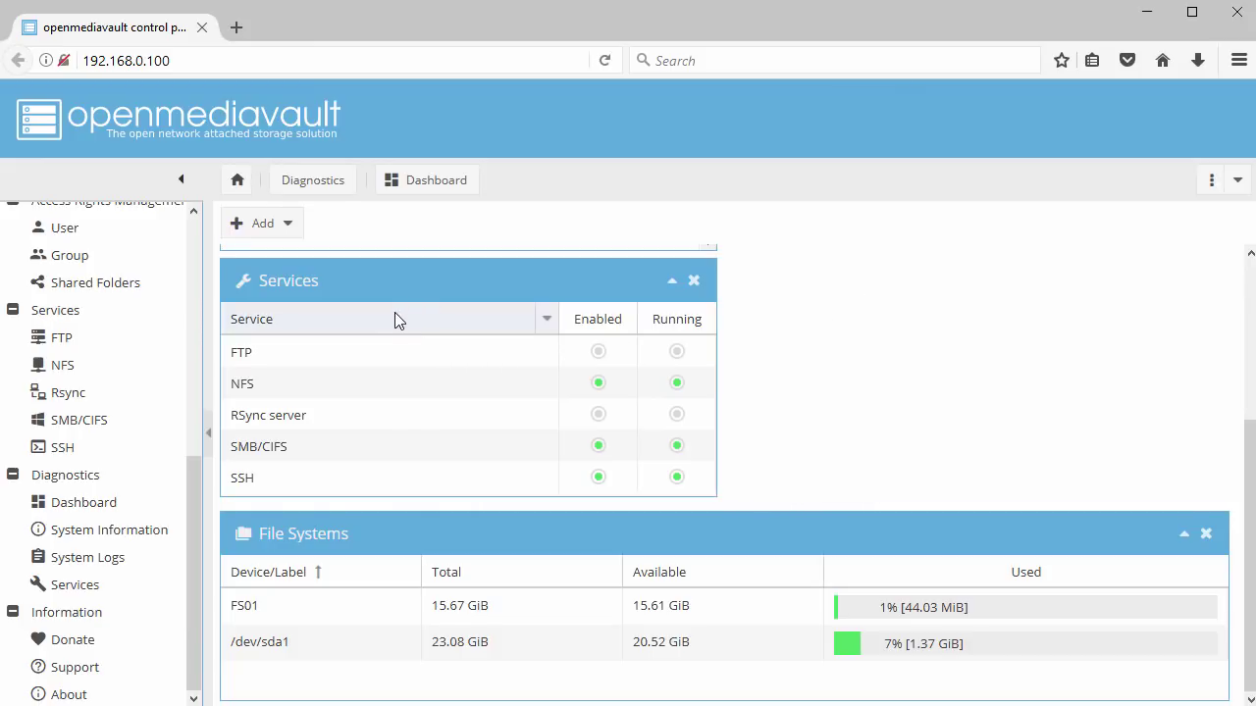
pyautogui.scroll(4, 398, 455)
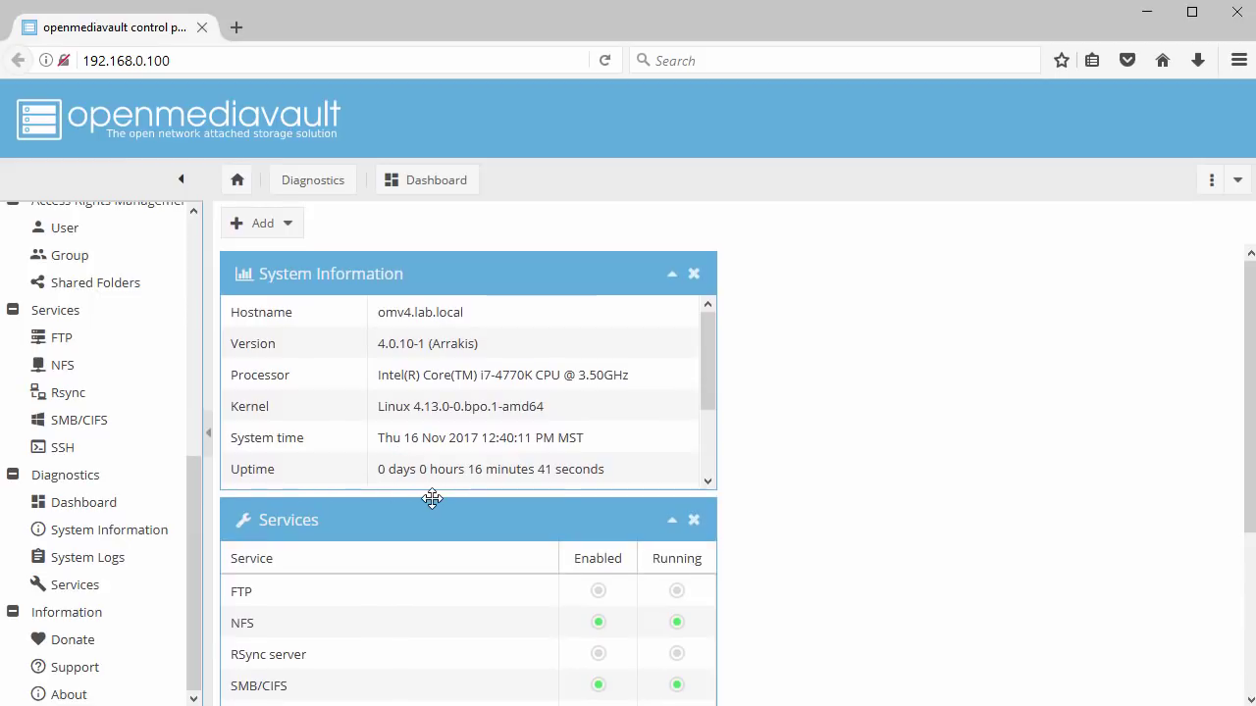
pyautogui.scroll(-5, 431, 500)
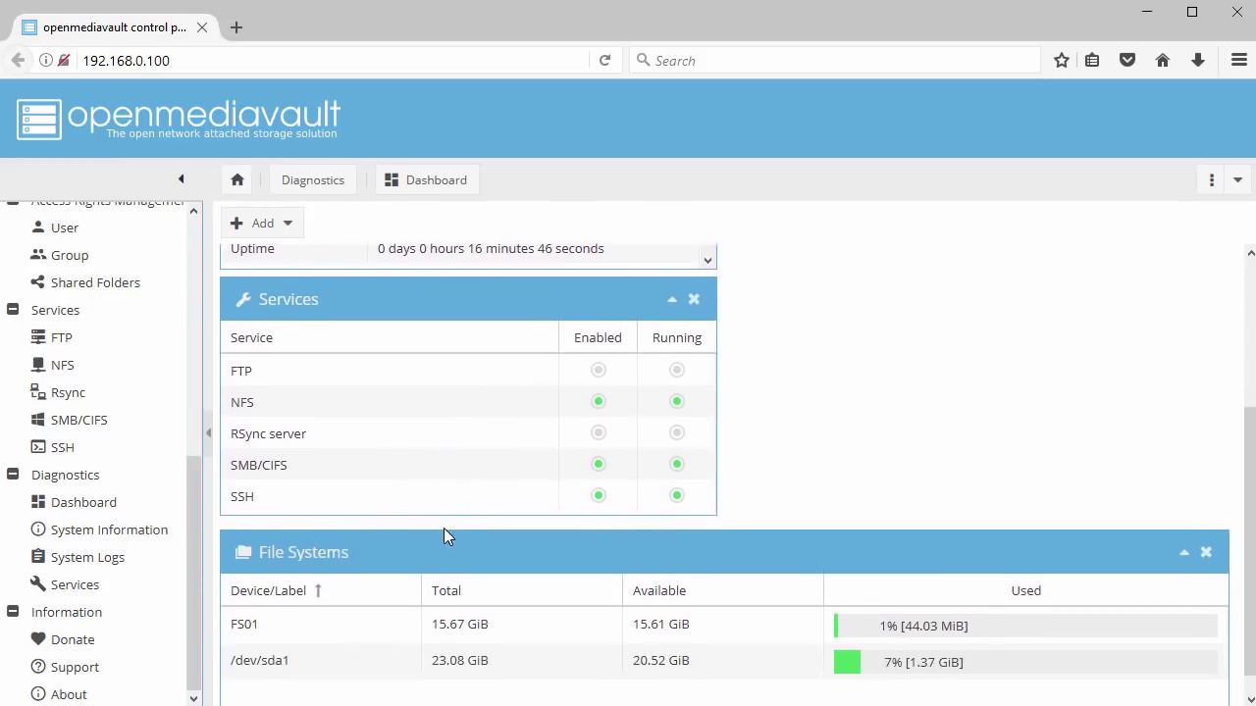
pyautogui.scroll(3, 456, 520)
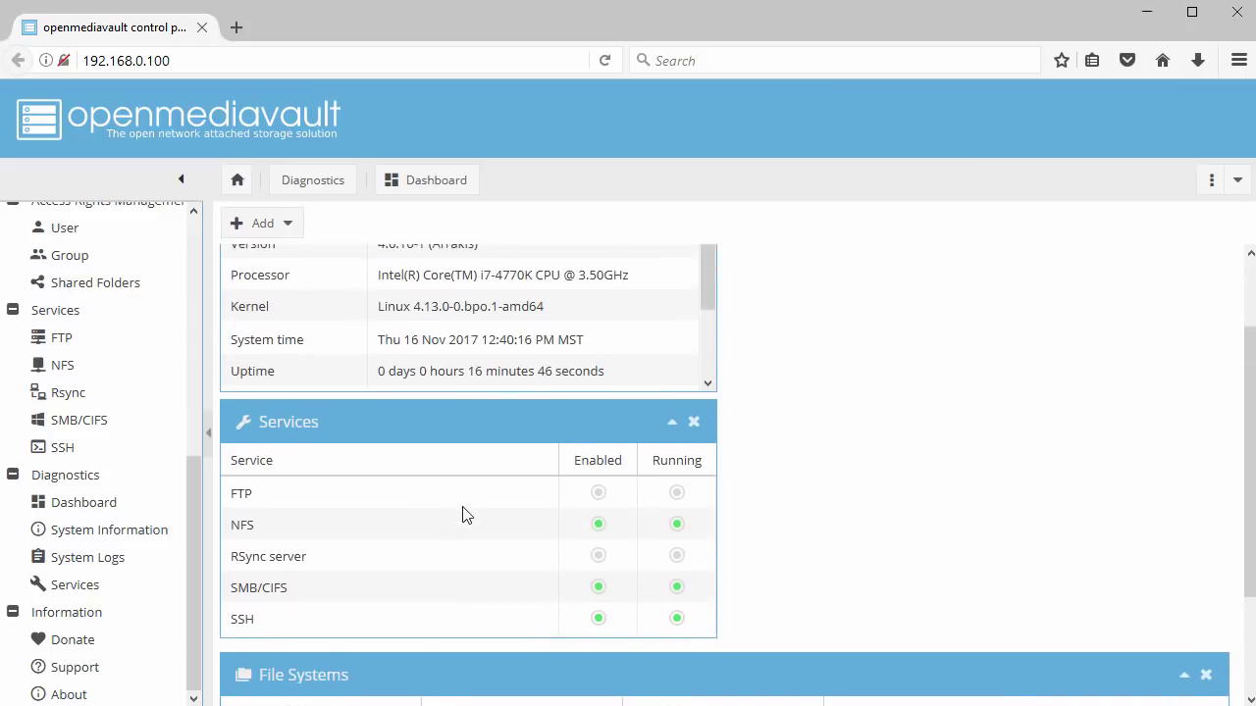
pyautogui.moveTo(493, 426); pyautogui.dragTo(827, 427)
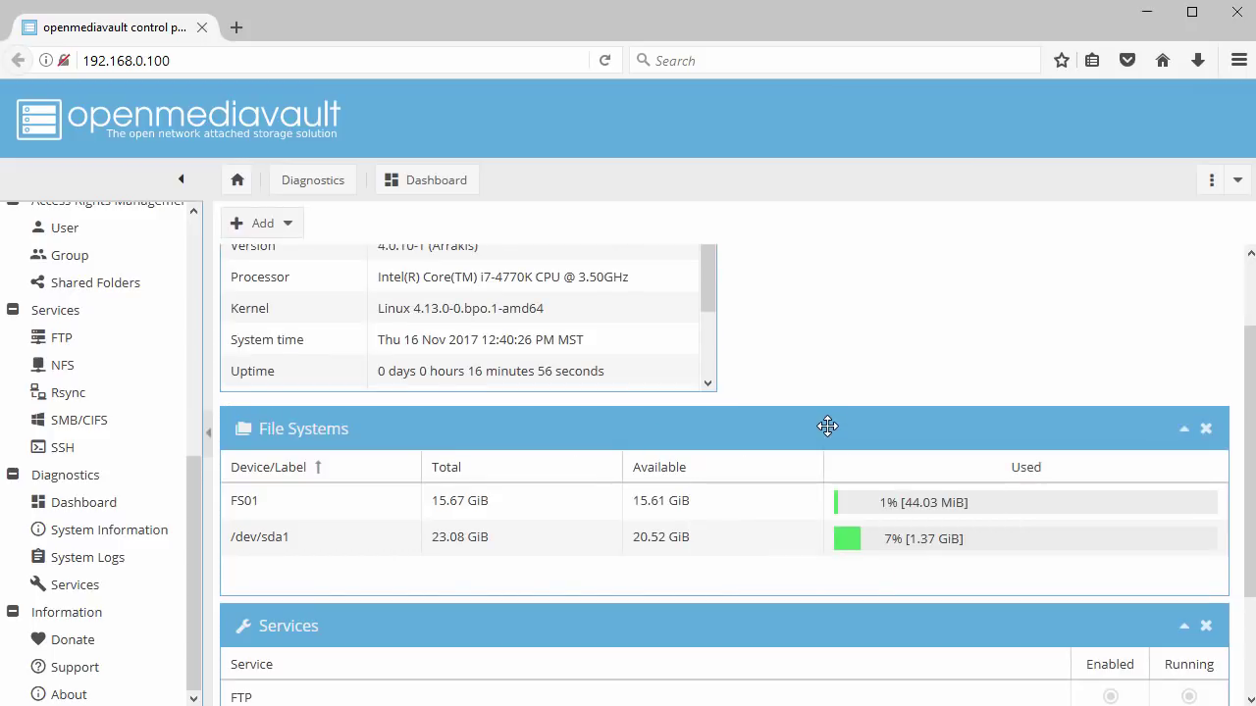
pyautogui.scroll(-3, 827, 424)
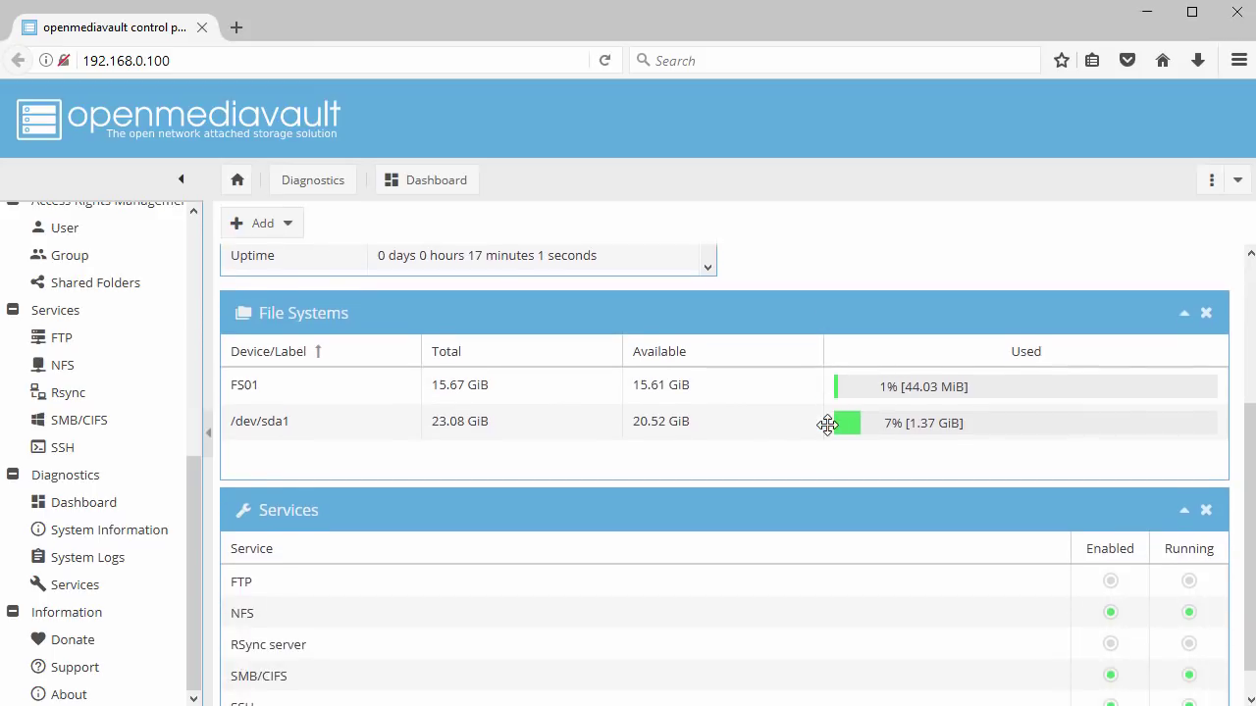
pyautogui.scroll(5, 829, 428)
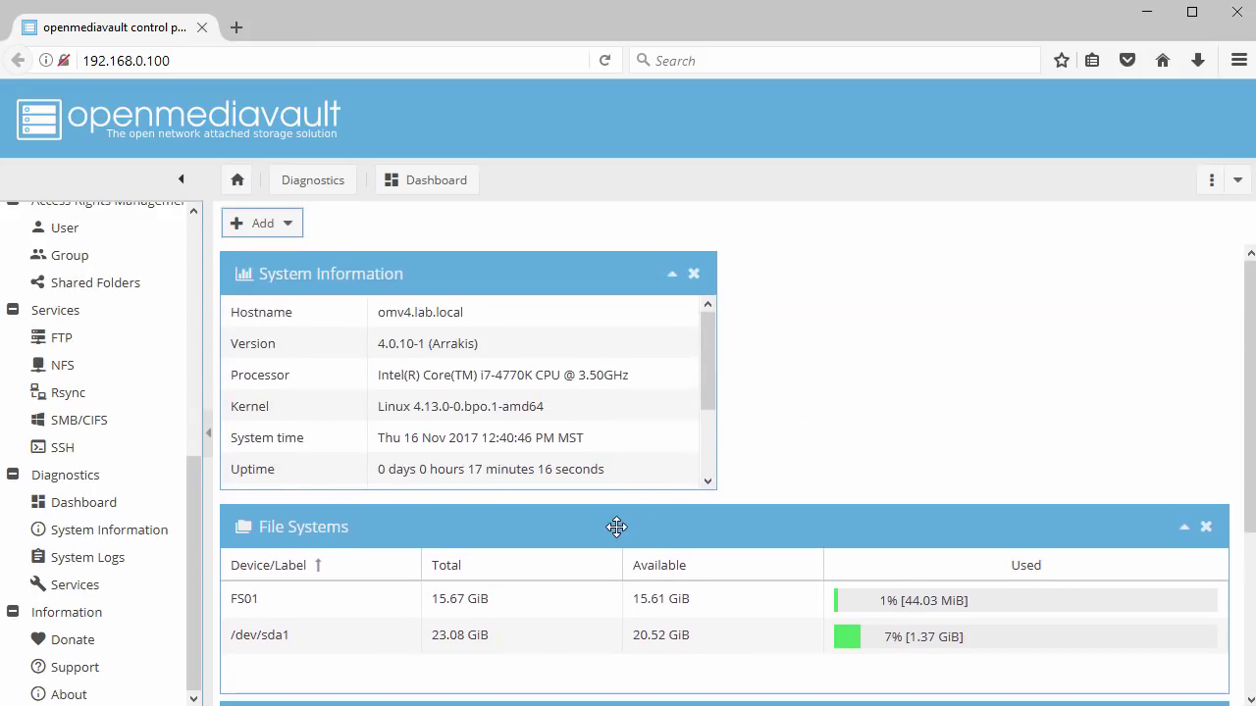
pyautogui.moveTo(579, 531); pyautogui.dragTo(577, 261)
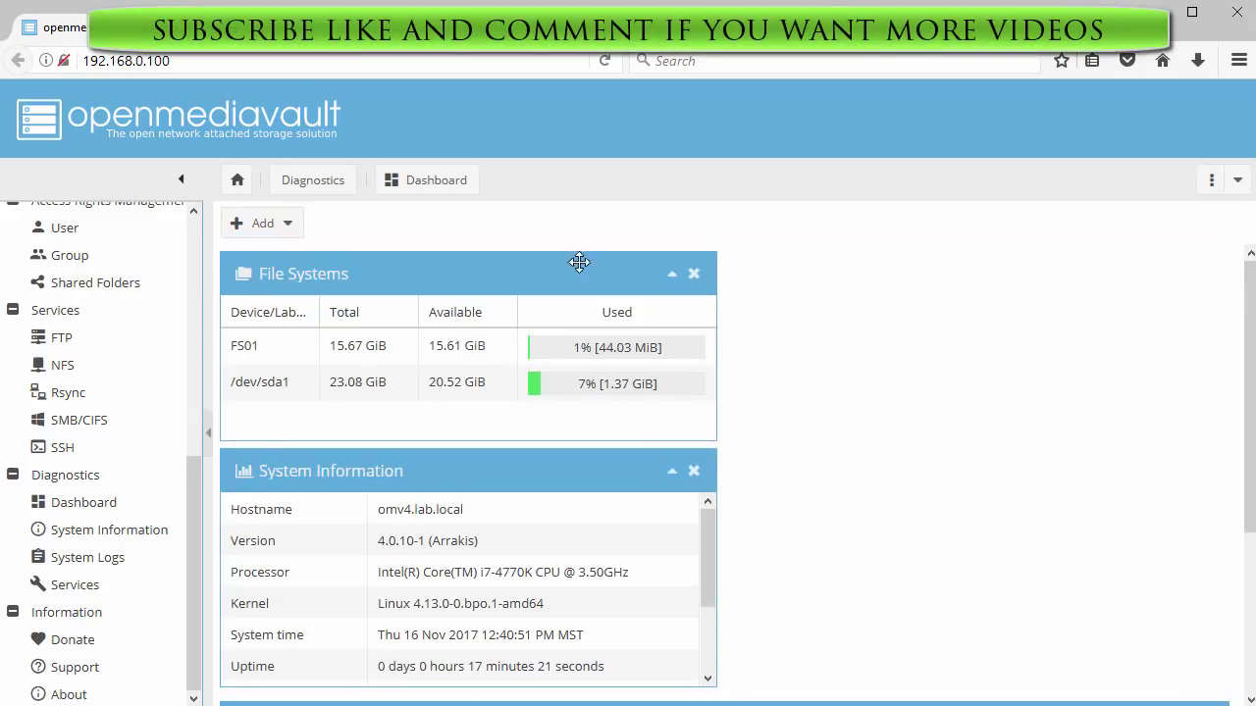
pyautogui.scroll(-5, 610, 344)
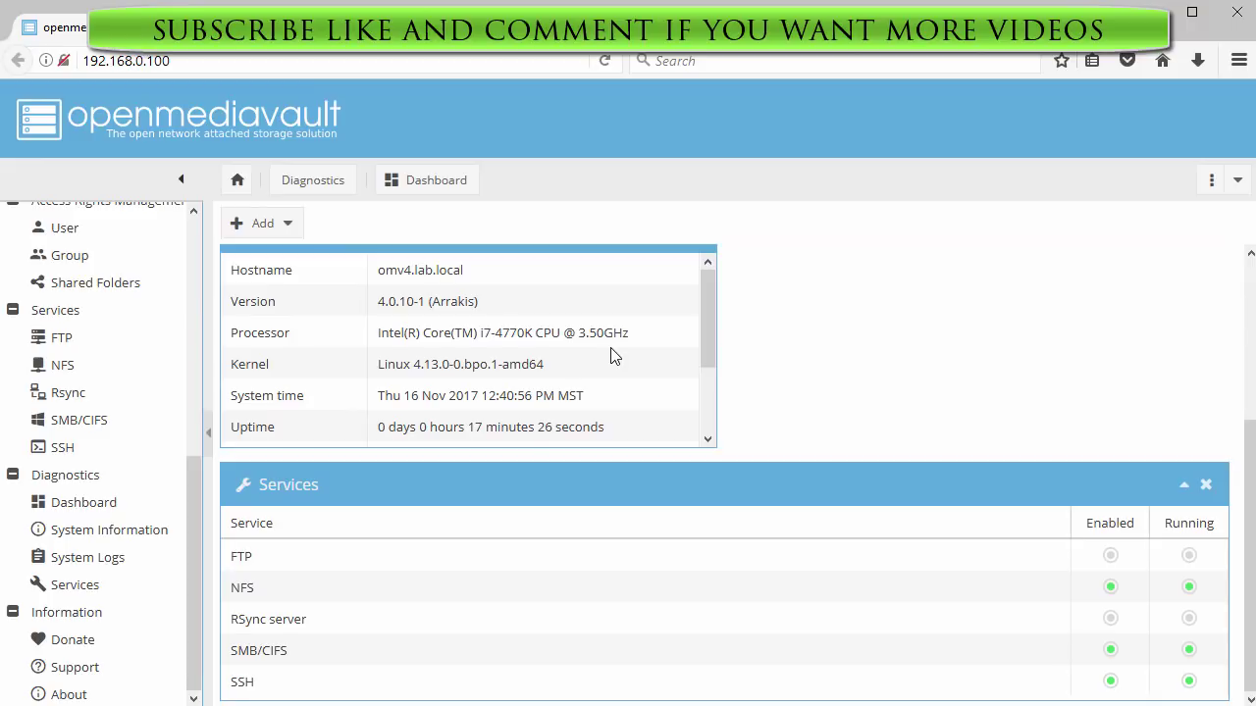
pyautogui.scroll(5, 613, 355)
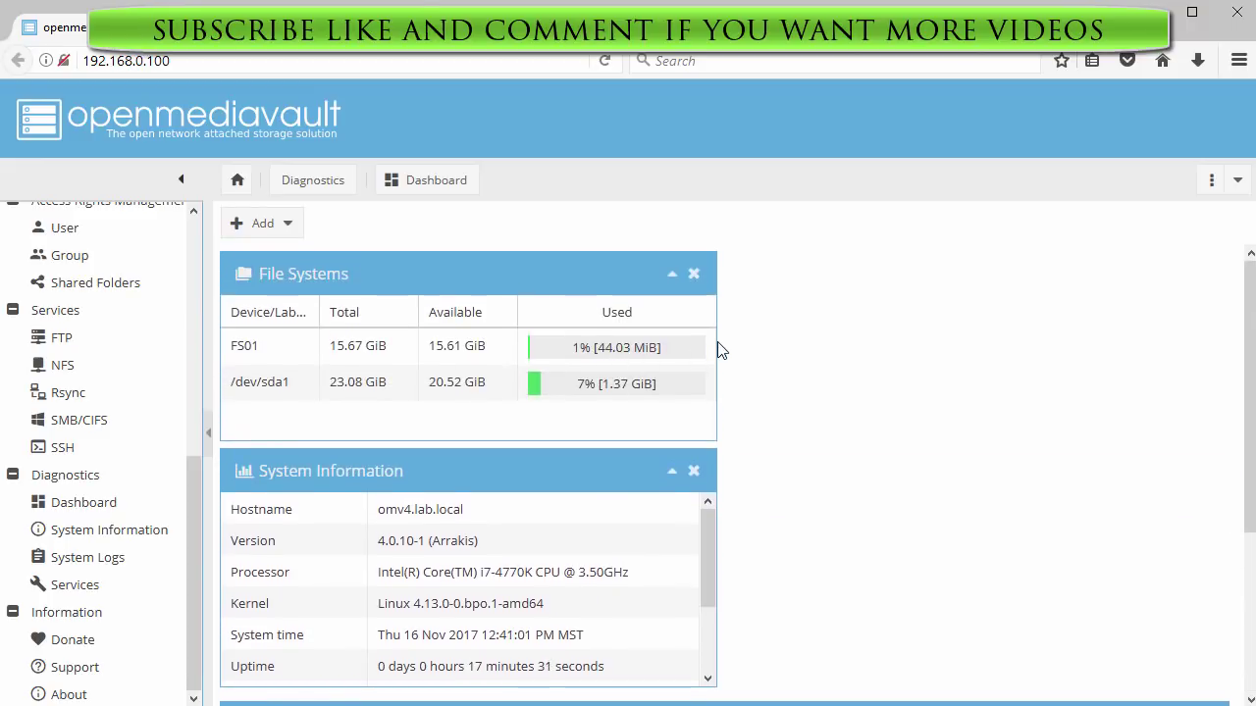
pyautogui.click(1240, 185)
pyautogui.moveTo(1212, 218)
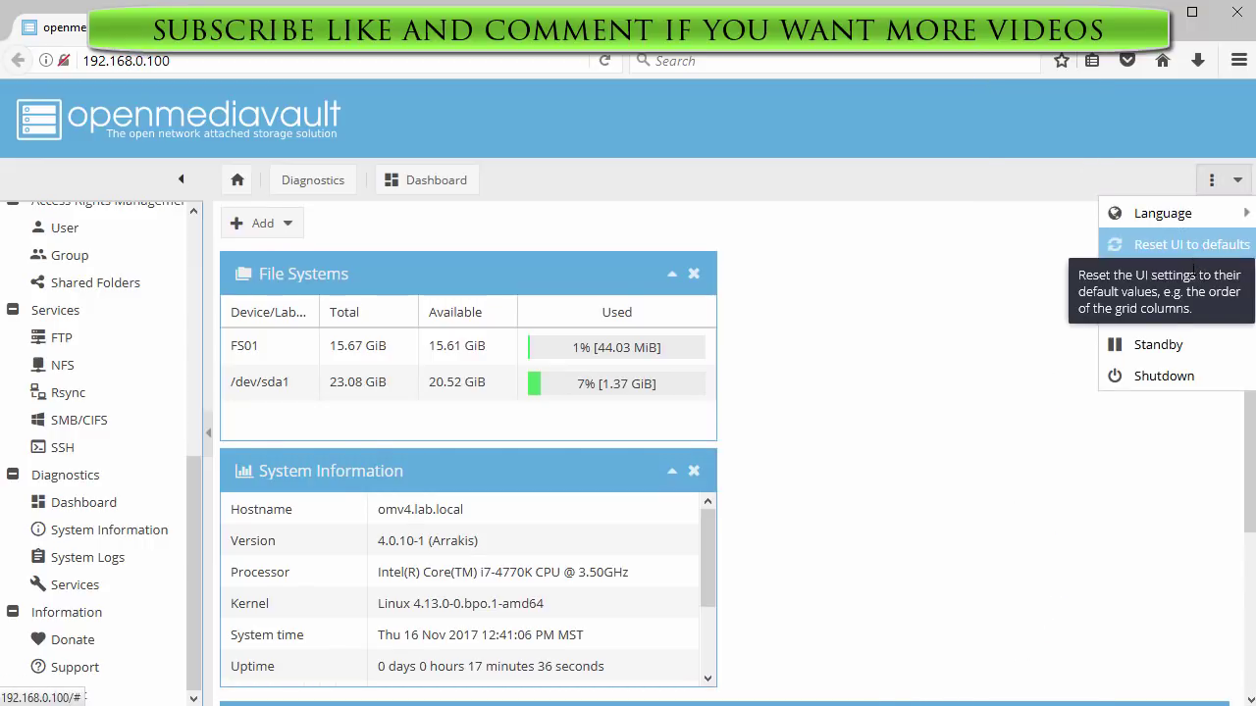
pyautogui.click(1171, 378)
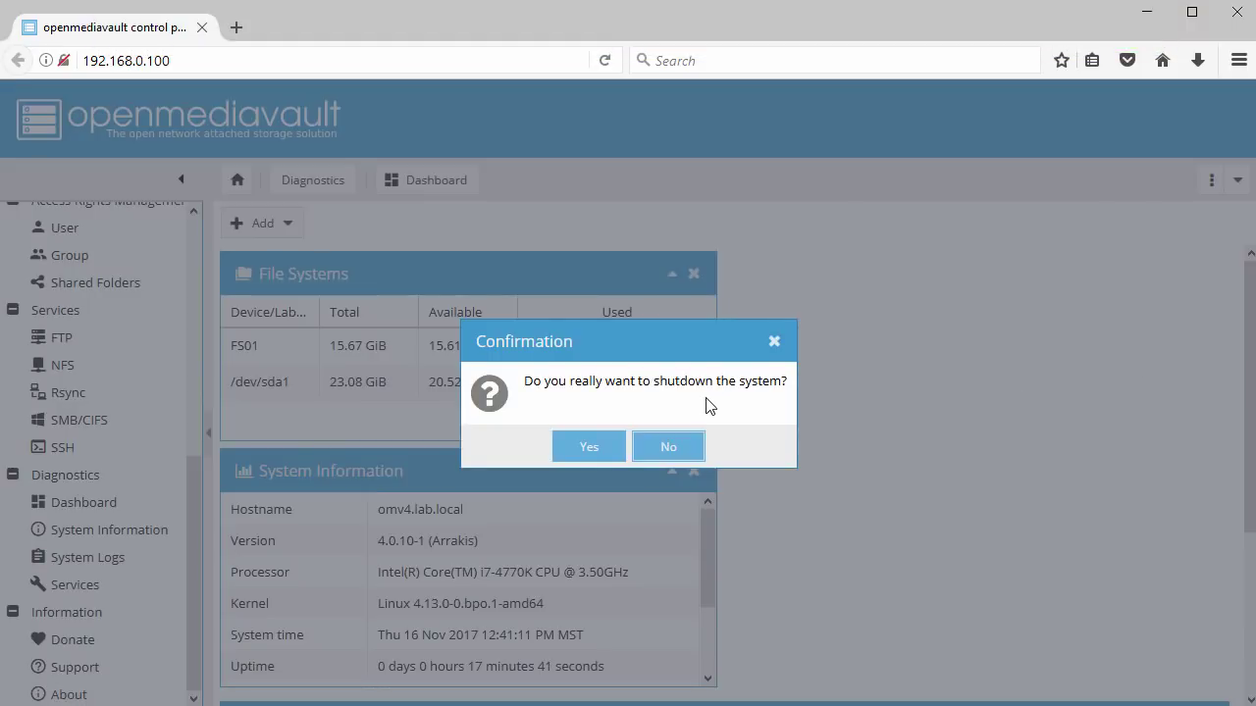
pyautogui.click(675, 448)
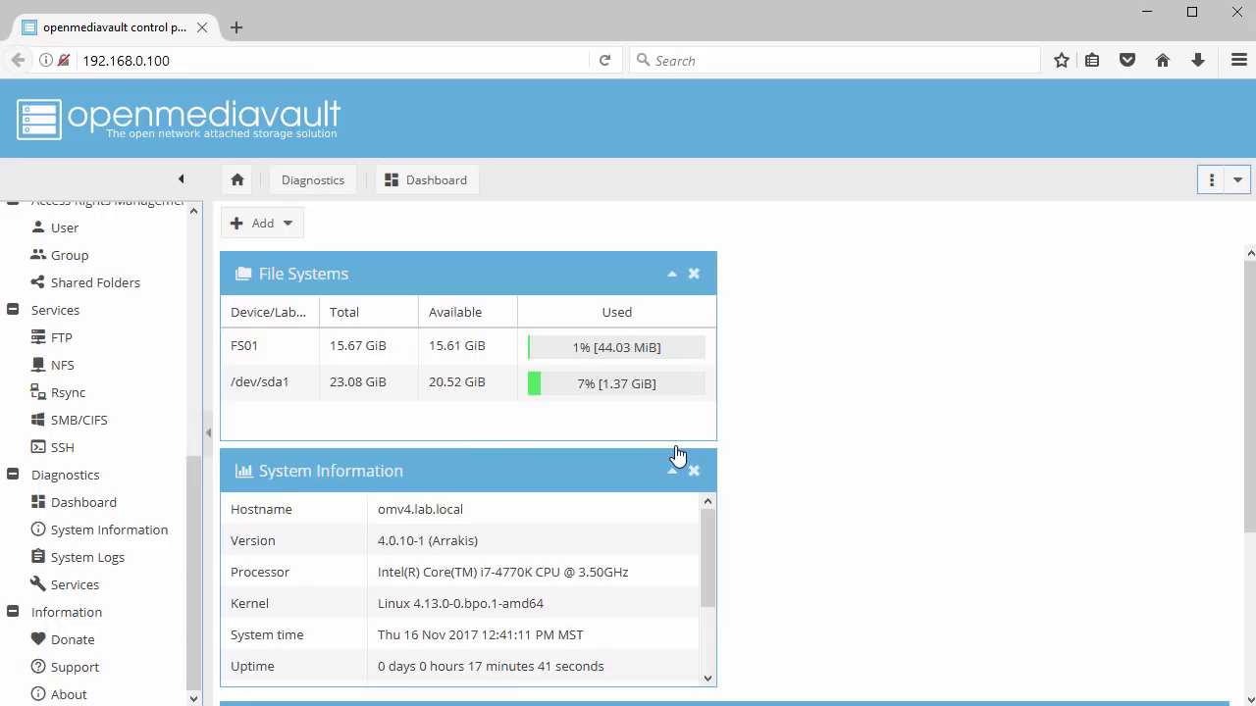